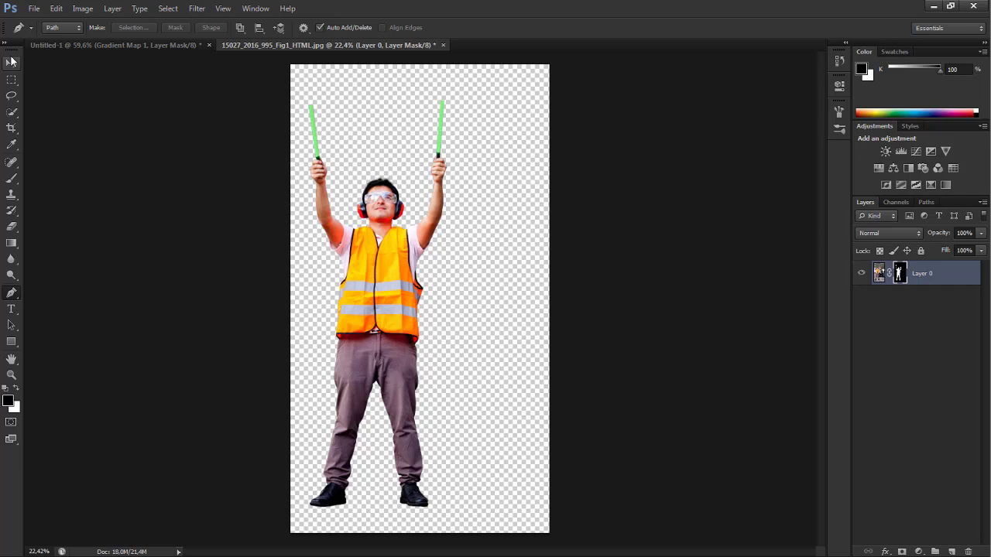
- Drag the cut-out worker with green light sticks into the Untitled-1 desert scene with the Move tool
{"action": "left_click", "coordinate": [10, 61]}
{"action": "mouse_move", "coordinate": [356, 249]}
{"action": "left_mouse_down"}
{"action": "mouse_move", "coordinate": [136, 40]}
{"action": "mouse_move", "coordinate": [374, 300]}
{"action": "left_mouse_up"}
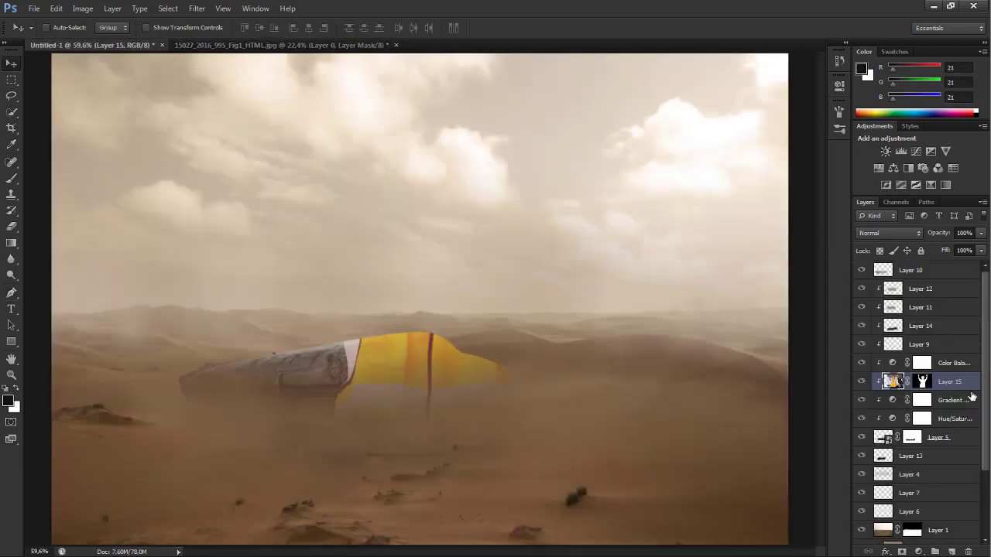
- Move the worker layer to the top of the stack and scale him down to a tiny figure
{"action": "left_click_drag", "start_coordinate": [971, 396], "coordinate": [948, 270]}
{"action": "key", "text": "ctrl+t"}
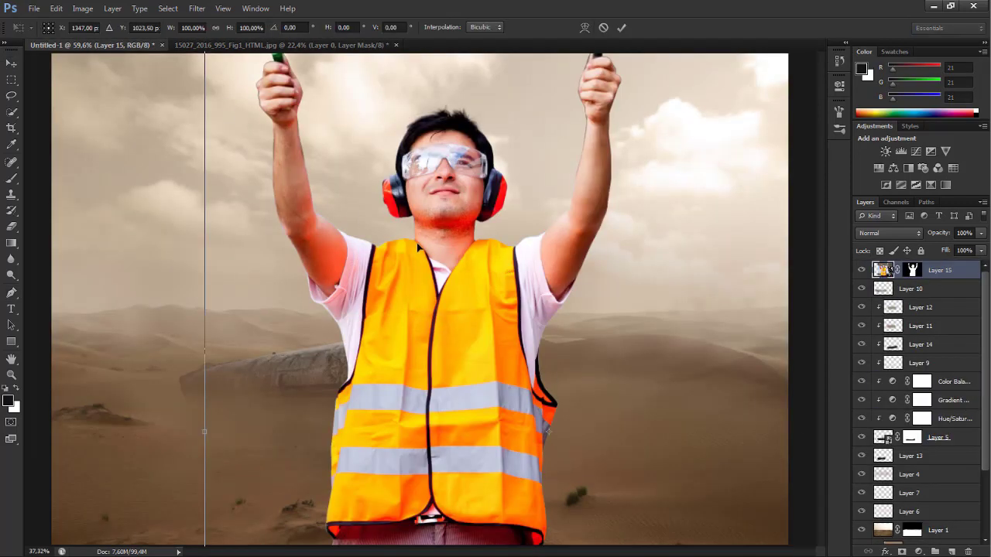
{"action": "scroll", "coordinate": [464, 263], "scroll_direction": "down", "scroll_amount": 3}
{"action": "scroll", "coordinate": [451, 260], "scroll_direction": "down", "scroll_amount": 1}
{"action": "left_click_drag", "start_coordinate": [604, 107], "coordinate": [474, 329]}
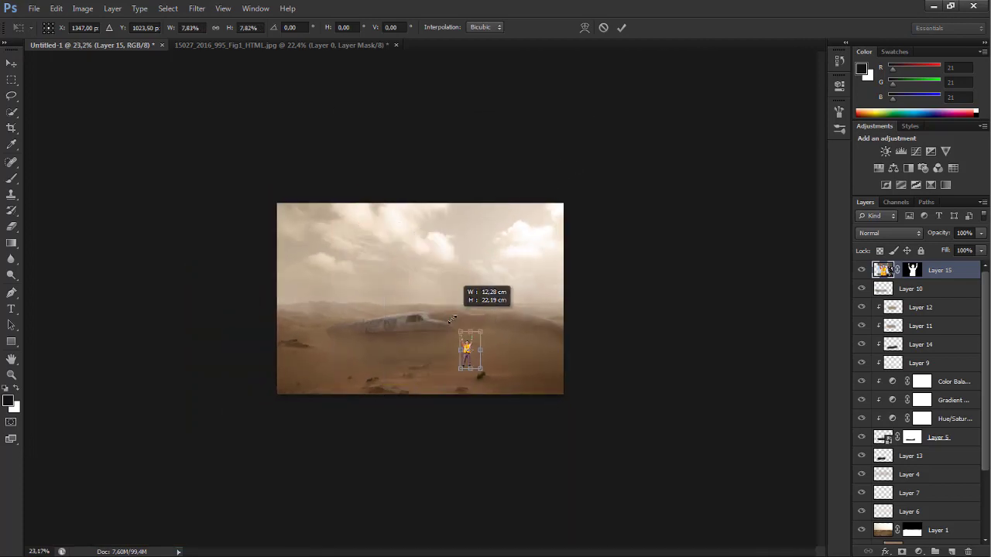
{"action": "scroll", "coordinate": [387, 333], "scroll_direction": "up", "scroll_amount": 4}
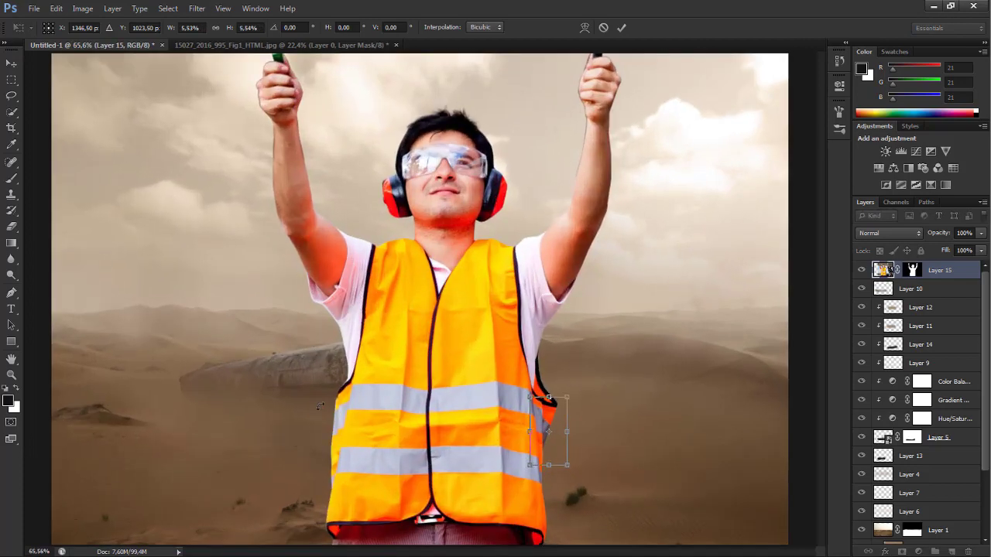
{"action": "scroll", "coordinate": [320, 405], "scroll_direction": "up", "scroll_amount": 2}
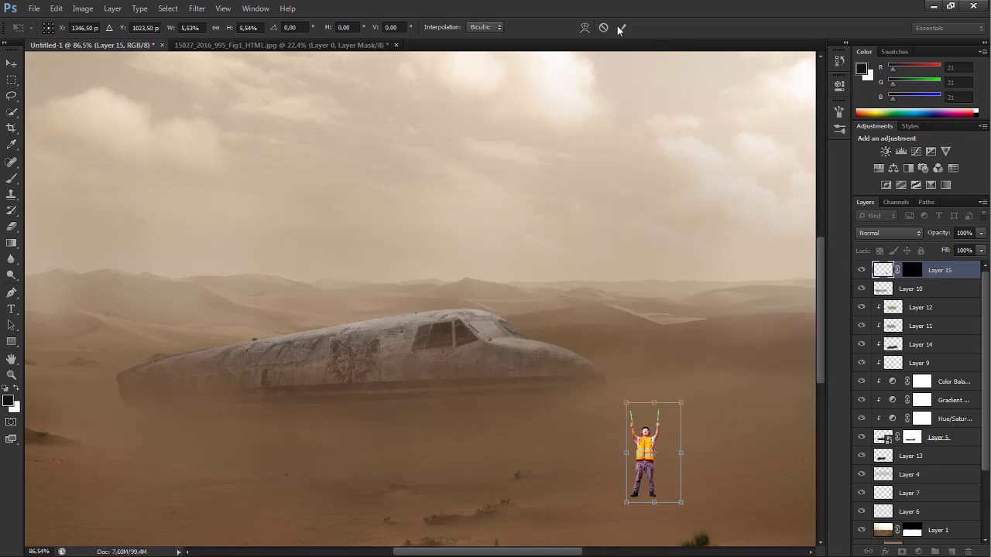
{"action": "left_click", "coordinate": [620, 27]}
- Delete the worker's layer mask and stand him on the plane's roof
{"action": "right_click", "coordinate": [911, 270]}
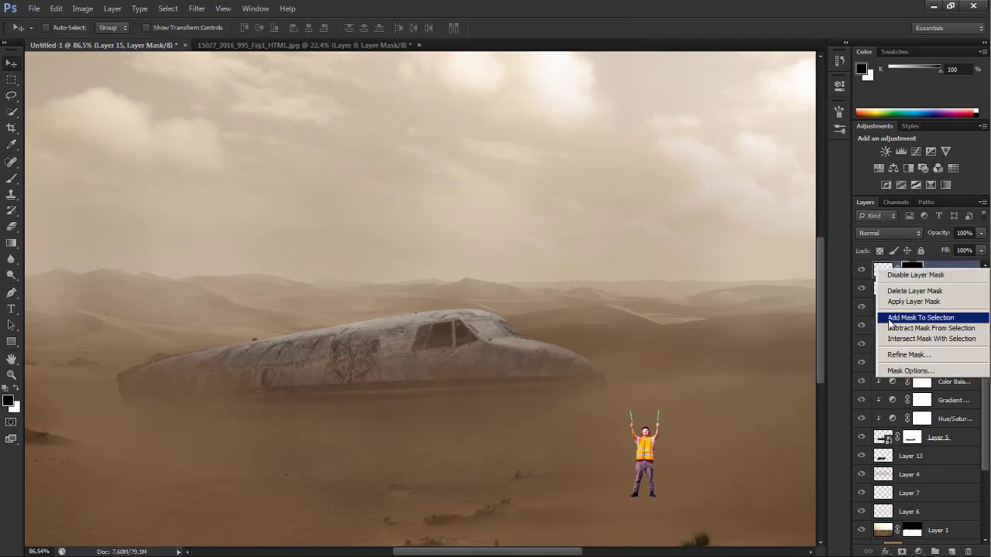
{"action": "left_click", "coordinate": [863, 287]}
{"action": "left_click_drag", "start_coordinate": [650, 450], "coordinate": [447, 287]}
- Scale the worker down about his centre and set him on the plane's roof
{"action": "key", "text": "ctrl+minus"}
{"action": "key", "text": "ctrl+0"}
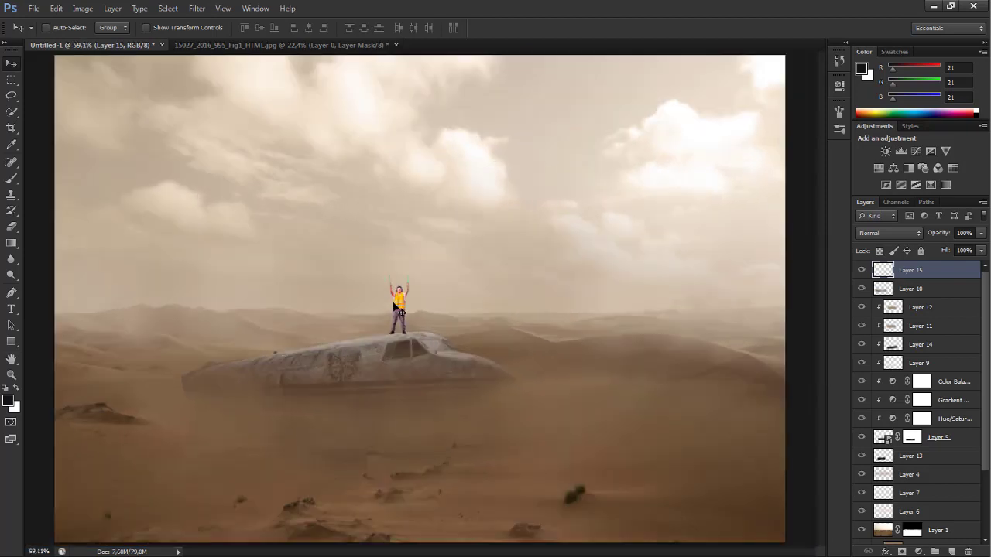
{"action": "scroll", "coordinate": [400, 311], "scroll_direction": "up", "scroll_amount": 3}
{"action": "scroll", "coordinate": [395, 377], "scroll_direction": "up", "scroll_amount": 2}
{"action": "key", "text": "ctrl+t"}
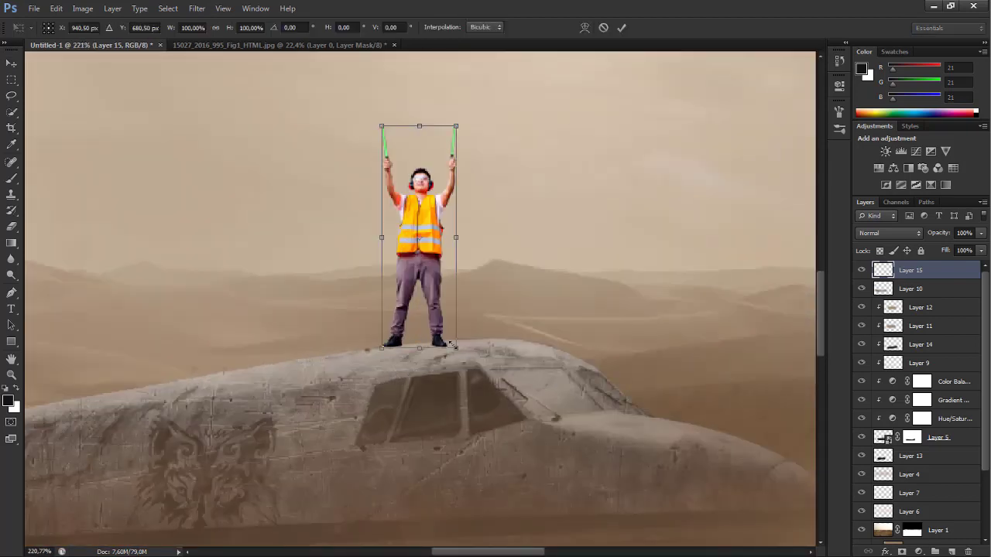
{"action": "left_click_drag", "start_coordinate": [381, 348], "coordinate": [404, 300]}
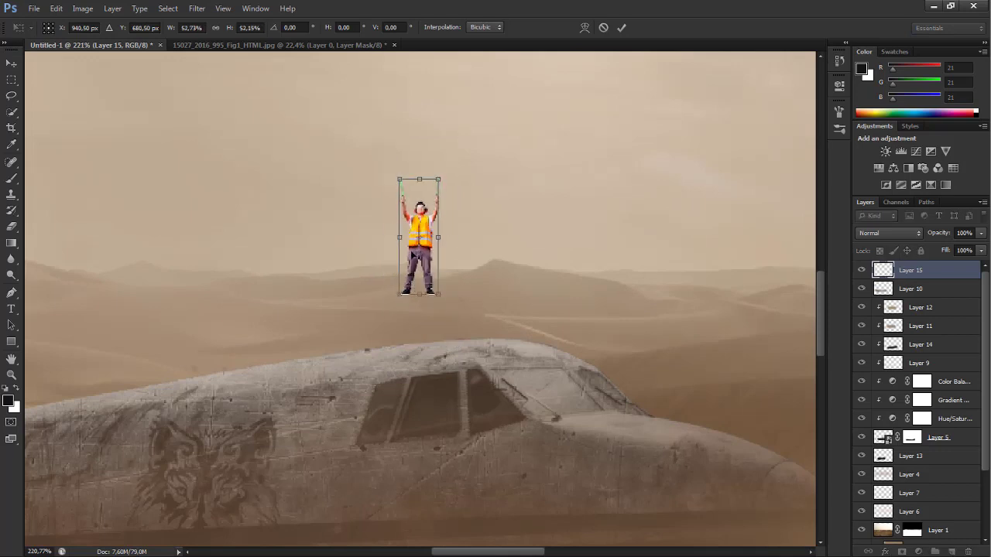
{"action": "left_click_drag", "start_coordinate": [418, 248], "coordinate": [388, 310]}
{"action": "key", "text": "ctrl+0"}
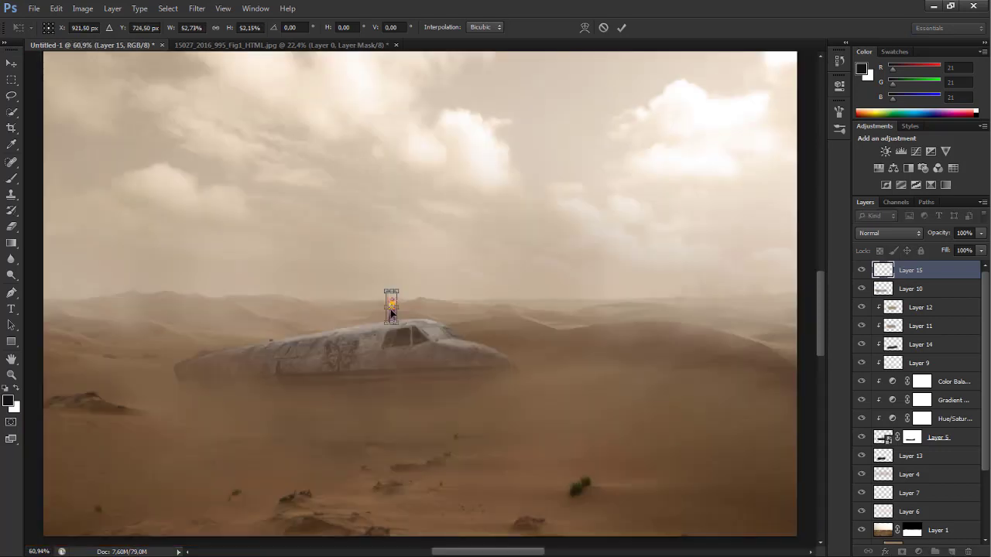
{"action": "key", "text": "ctrl+minus"}
{"action": "key", "text": "Return"}
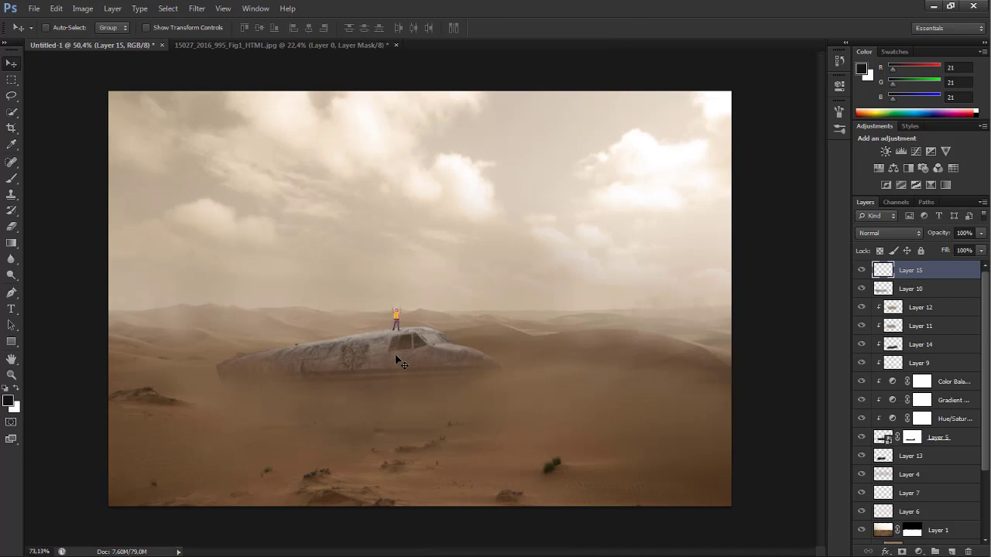
- Try a narrower, shorter resize of the worker, then cancel the distorted result
{"action": "scroll", "coordinate": [397, 340], "scroll_direction": "up", "scroll_amount": 2}
{"action": "scroll", "coordinate": [397, 340], "scroll_direction": "up", "scroll_amount": 2}
{"action": "scroll", "coordinate": [392, 294], "scroll_direction": "up", "scroll_amount": 2}
{"action": "key", "text": "ctrl+t"}
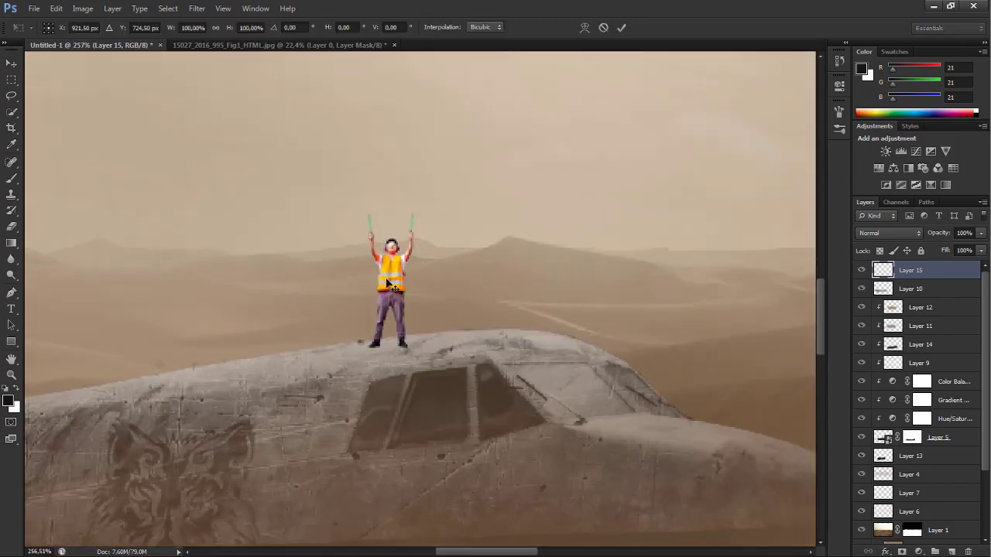
{"action": "left_click_drag", "start_coordinate": [427, 277], "coordinate": [408, 280]}
{"action": "left_click_drag", "start_coordinate": [385, 211], "coordinate": [384, 225]}
{"action": "left_click_drag", "start_coordinate": [387, 283], "coordinate": [391, 288]}
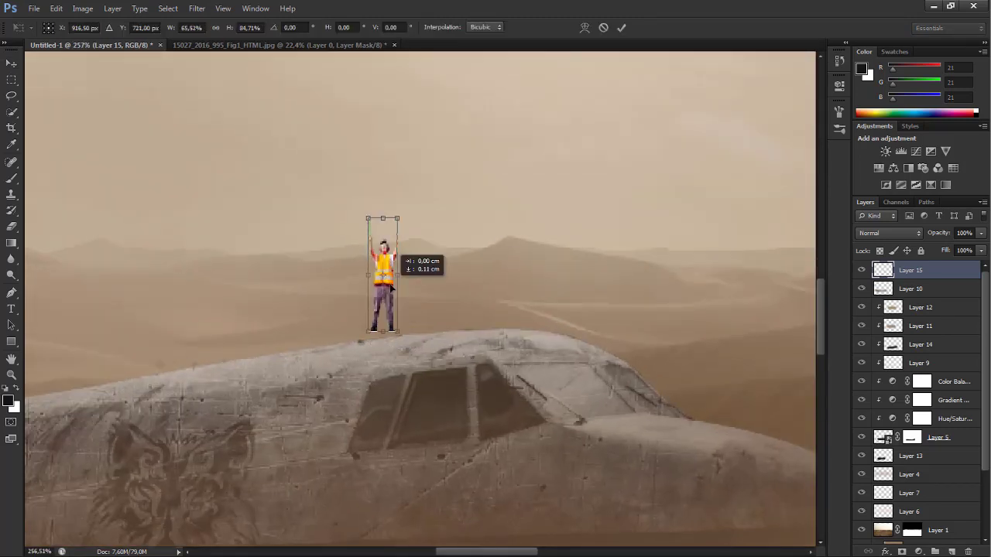
{"action": "key", "text": "Up"}
{"action": "key", "text": "Up"}
{"action": "key", "text": "Up"}
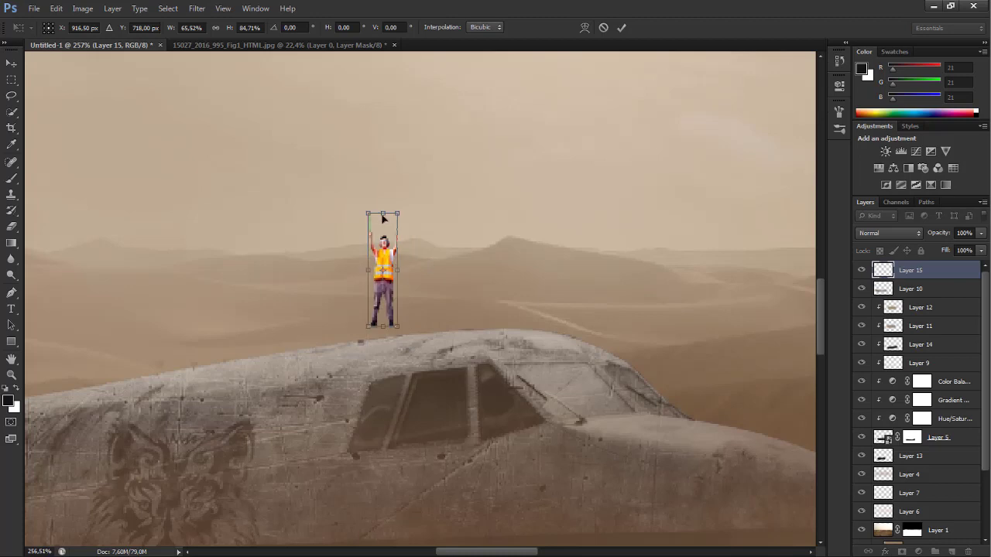
{"action": "left_click", "coordinate": [603, 29]}
- Rescale the worker evenly to about 69% and commit the final size
{"action": "key", "text": "ctrl+t"}
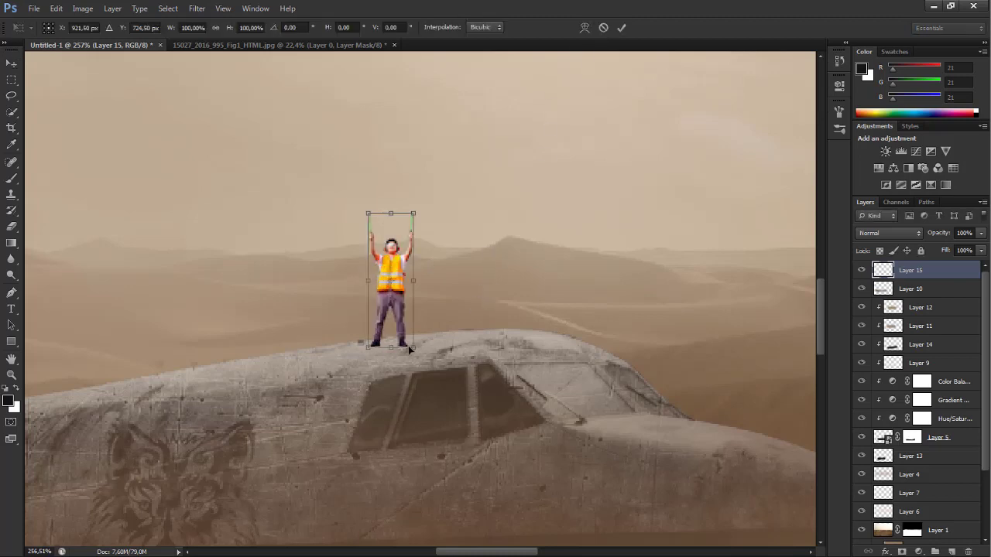
{"action": "mouse_move", "coordinate": [412, 346]}
{"action": "left_mouse_down"}
{"action": "mouse_move", "coordinate": [408, 328]}
{"action": "mouse_move", "coordinate": [411, 356]}
{"action": "left_mouse_up"}
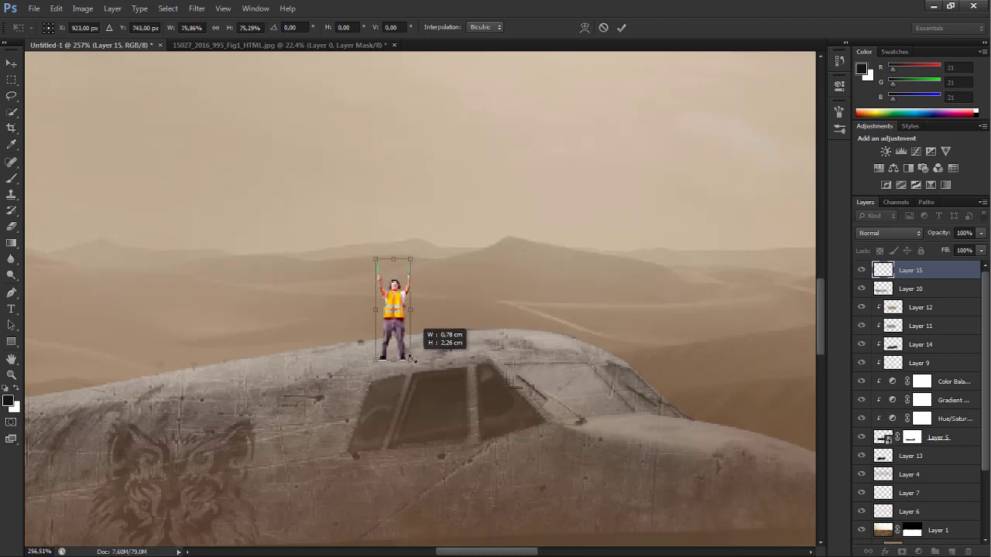
{"action": "left_click", "coordinate": [622, 27]}
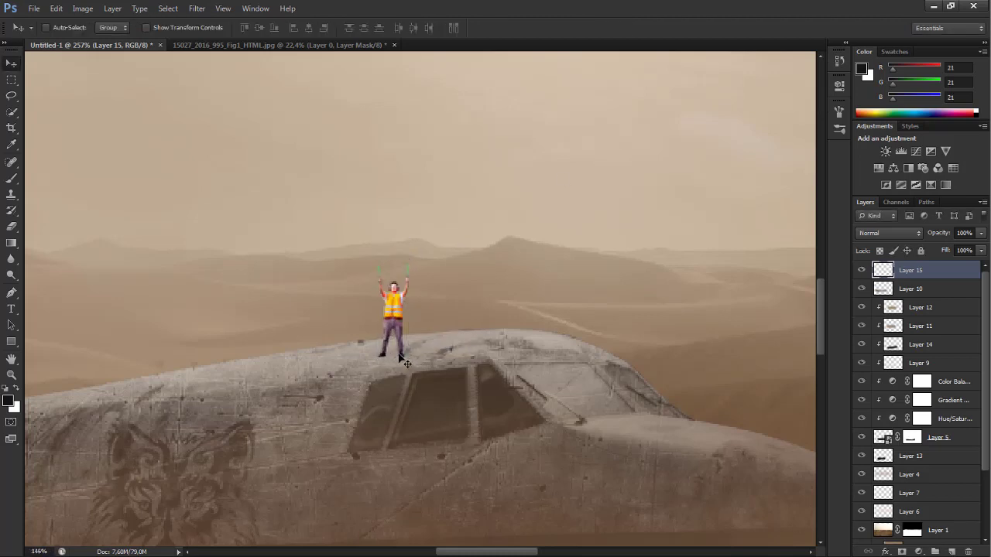
{"action": "key", "text": "ctrl+0"}
{"action": "scroll", "coordinate": [403, 361], "scroll_direction": "up", "scroll_amount": 3}
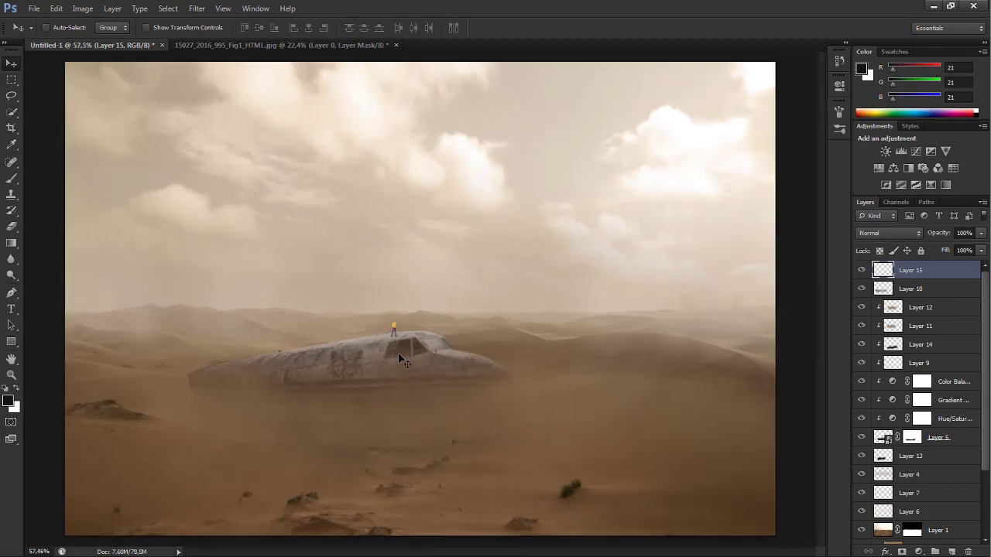
{"action": "scroll", "coordinate": [405, 348], "scroll_direction": "up", "scroll_amount": 3}
{"action": "scroll", "coordinate": [408, 332], "scroll_direction": "up", "scroll_amount": 3}
{"action": "scroll", "coordinate": [403, 329], "scroll_direction": "down", "scroll_amount": 2}
{"action": "scroll", "coordinate": [402, 328], "scroll_direction": "down", "scroll_amount": 2}
{"action": "type", "text": "model"}
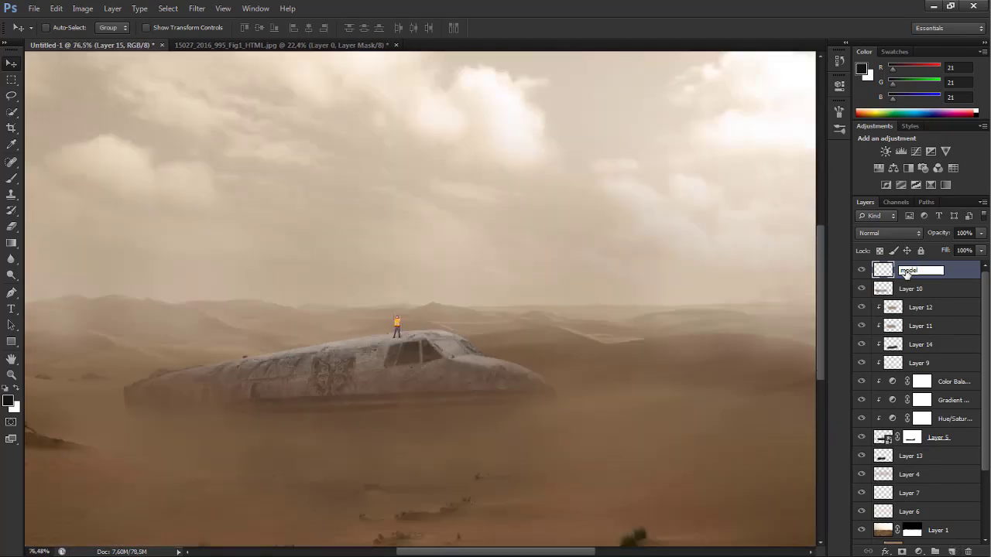
- Name the layer model and add a layer painted with sampled sand colour in Color mode
{"action": "key", "text": "Return"}
{"action": "left_click", "coordinate": [951, 551]}
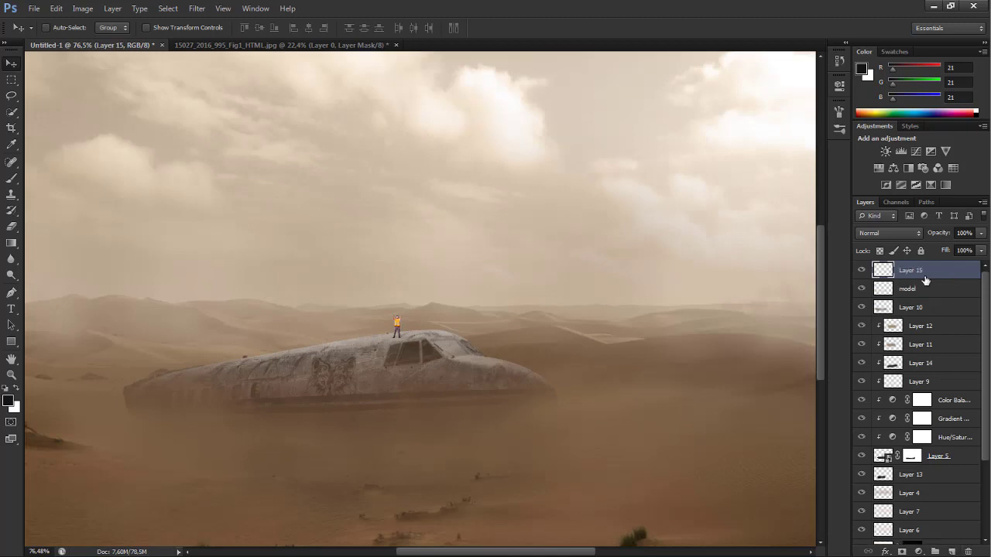
{"action": "left_click", "coordinate": [11, 177]}
{"action": "scroll", "coordinate": [258, 328], "scroll_direction": "up", "scroll_amount": 3}
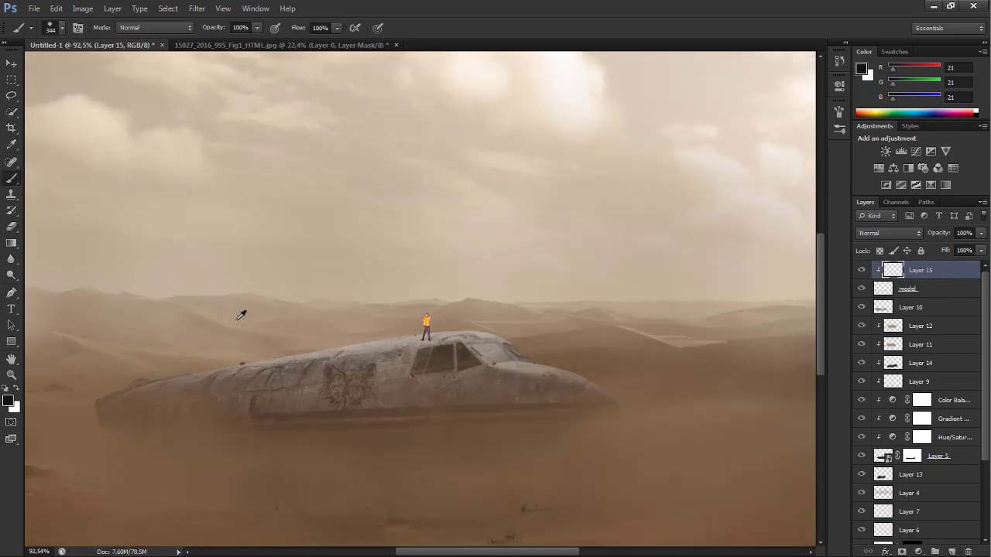
{"action": "left_click", "coordinate": [232, 316], "text": "alt"}
{"action": "scroll", "coordinate": [433, 334], "scroll_direction": "up", "scroll_amount": 1}
{"action": "left_click", "coordinate": [427, 334]}
{"action": "left_click", "coordinate": [888, 233]}
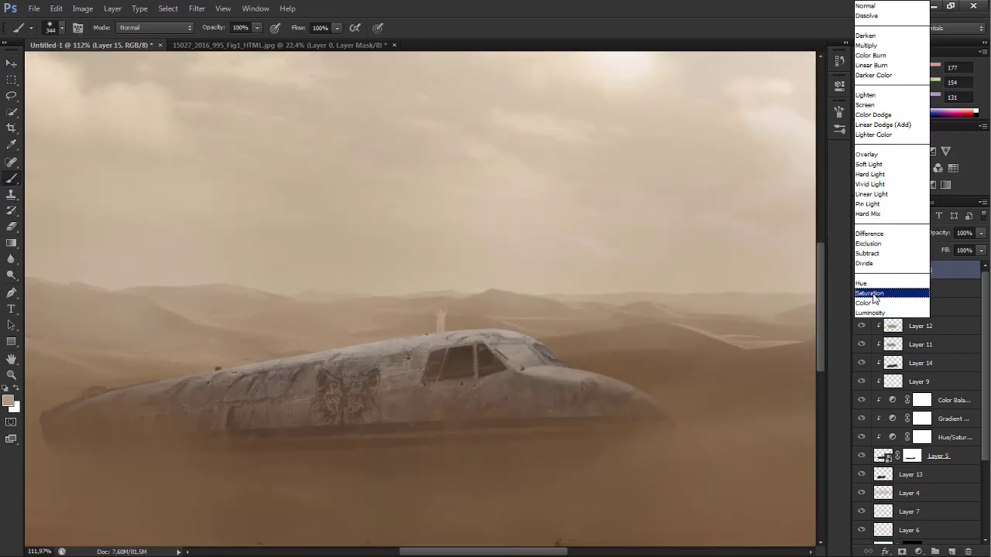
{"action": "left_click", "coordinate": [890, 297]}
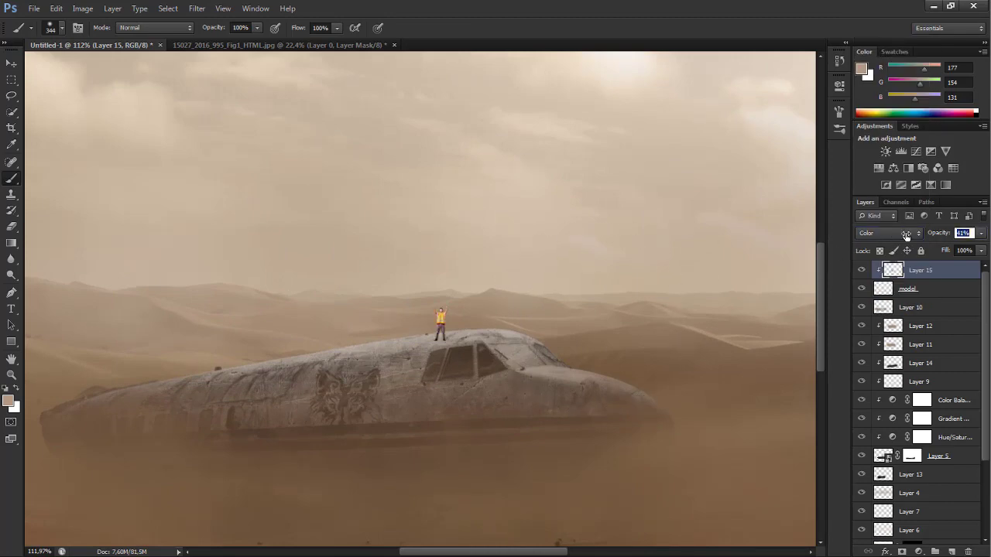
{"action": "scroll", "coordinate": [287, 265], "scroll_direction": "down", "scroll_amount": 2}
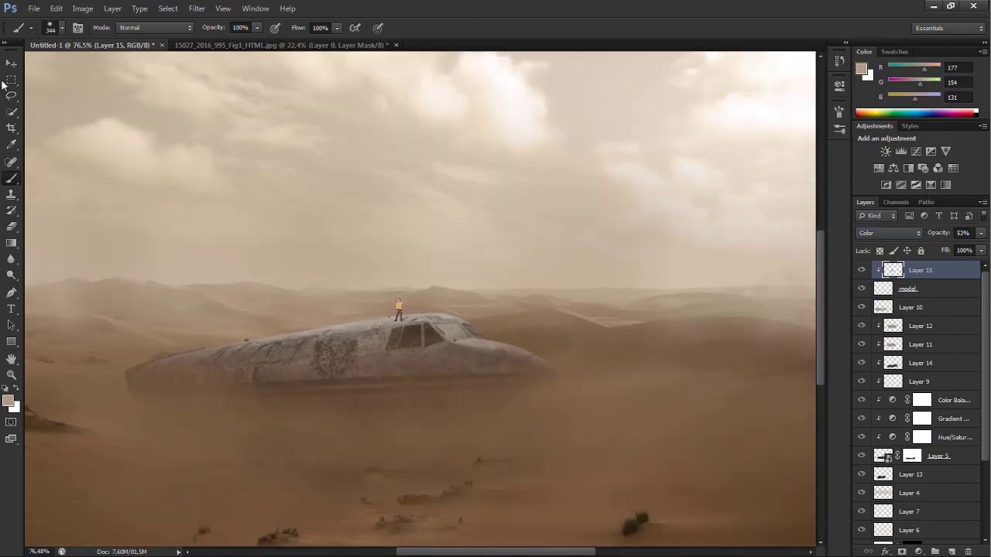
- Add a white layer mask to model and pick a textured brush sized to 13 px
{"action": "key", "text": "v"}
{"action": "scroll", "coordinate": [354, 299], "scroll_direction": "up", "scroll_amount": 3}
{"action": "scroll", "coordinate": [477, 345], "scroll_direction": "up", "scroll_amount": 5}
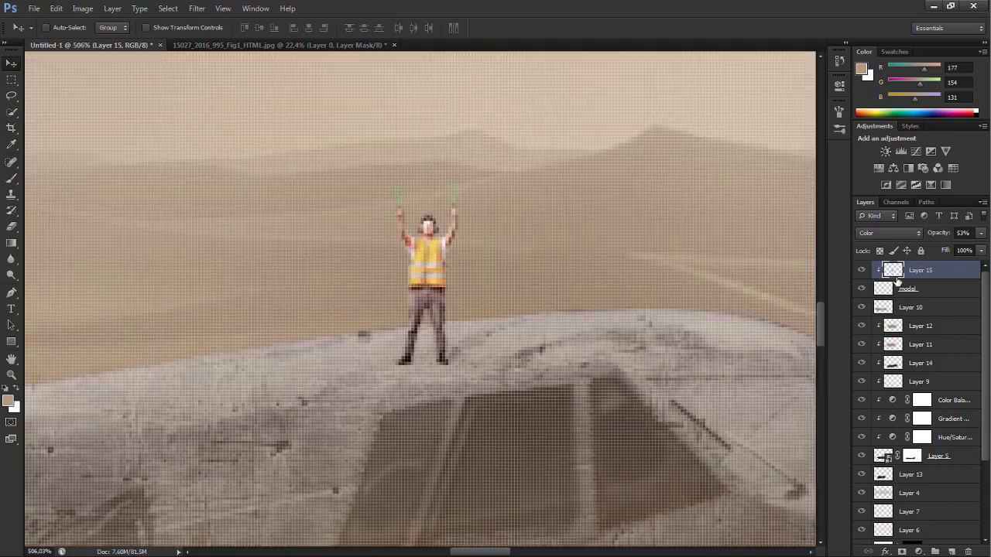
{"action": "left_click", "coordinate": [936, 288]}
{"action": "left_click", "coordinate": [901, 551]}
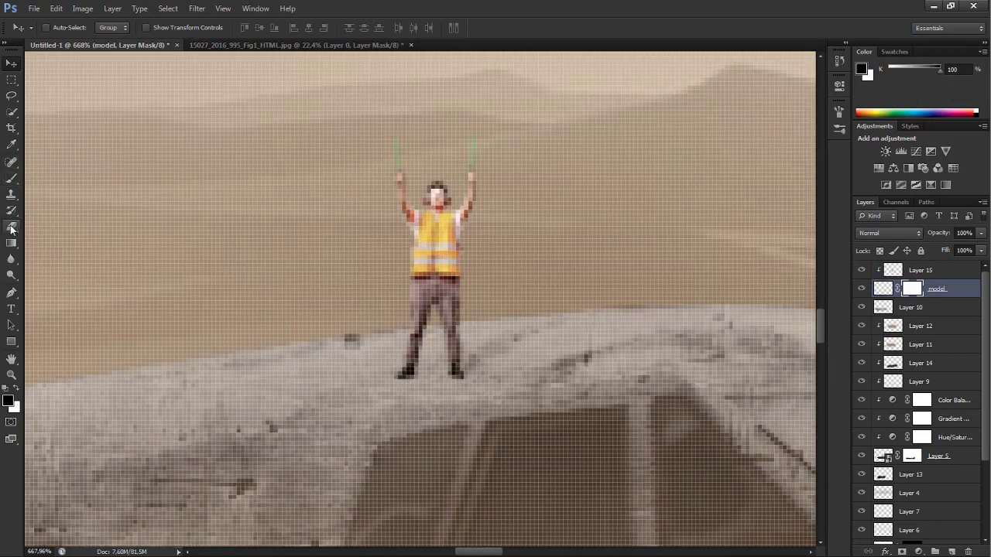
{"action": "left_click", "coordinate": [13, 175]}
{"action": "left_click", "coordinate": [61, 28]}
{"action": "scroll", "coordinate": [135, 151], "scroll_direction": "down", "scroll_amount": 5}
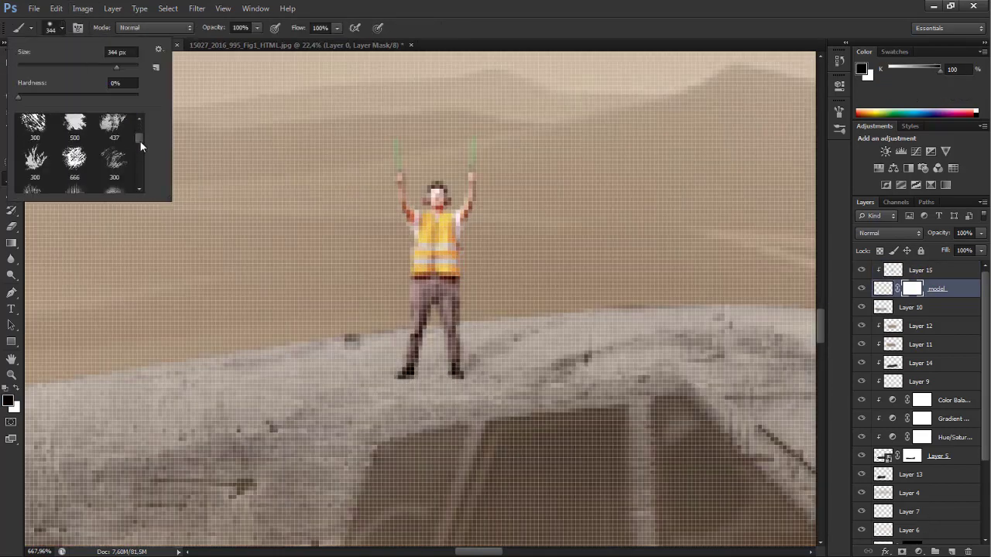
{"action": "left_click", "coordinate": [114, 161]}
{"action": "key", "text": "Return"}
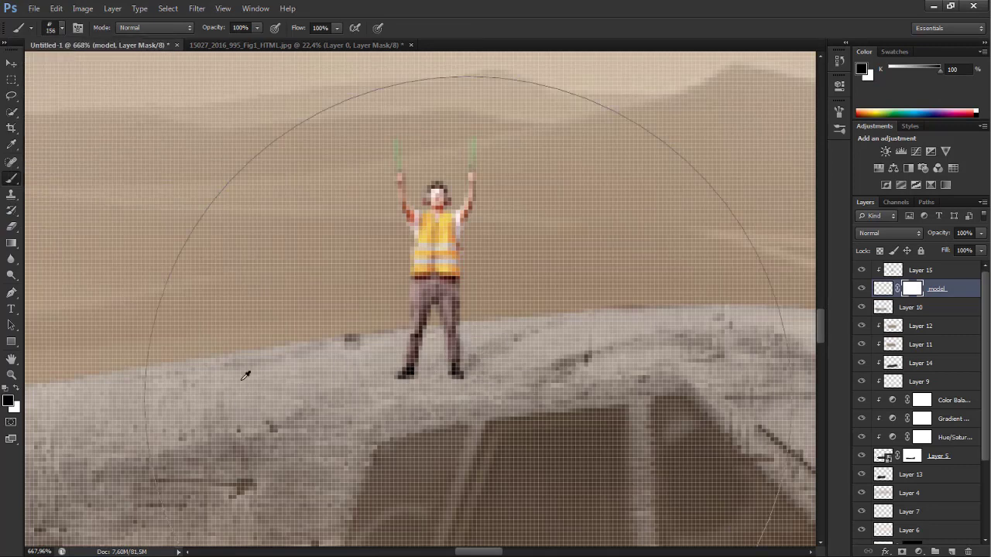
- Paint out both of the worker's boots on the mask so his feet sink into the roof dust
{"action": "left_click_drag", "start_coordinate": [433, 401], "coordinate": [379, 405]}
{"action": "left_click_drag", "start_coordinate": [409, 376], "coordinate": [421, 352]}
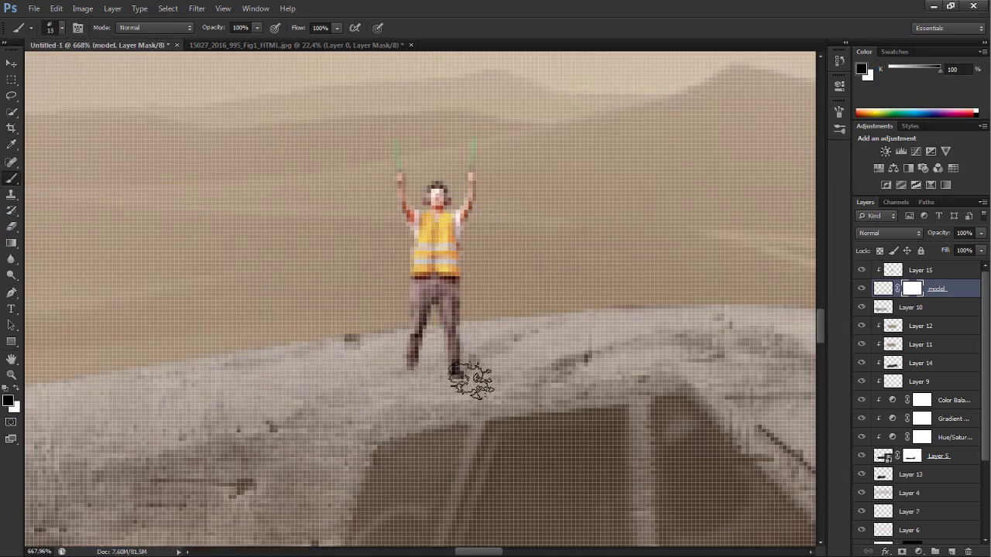
{"action": "key", "text": "ctrl+0"}
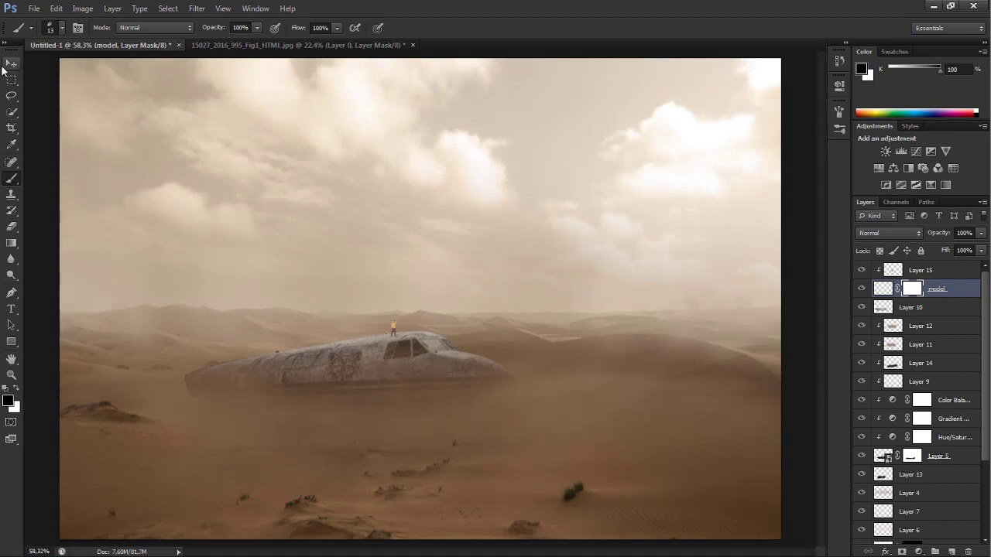
{"action": "left_click", "coordinate": [4, 68]}
{"action": "scroll", "coordinate": [880, 326], "scroll_direction": "down", "scroll_amount": 2}
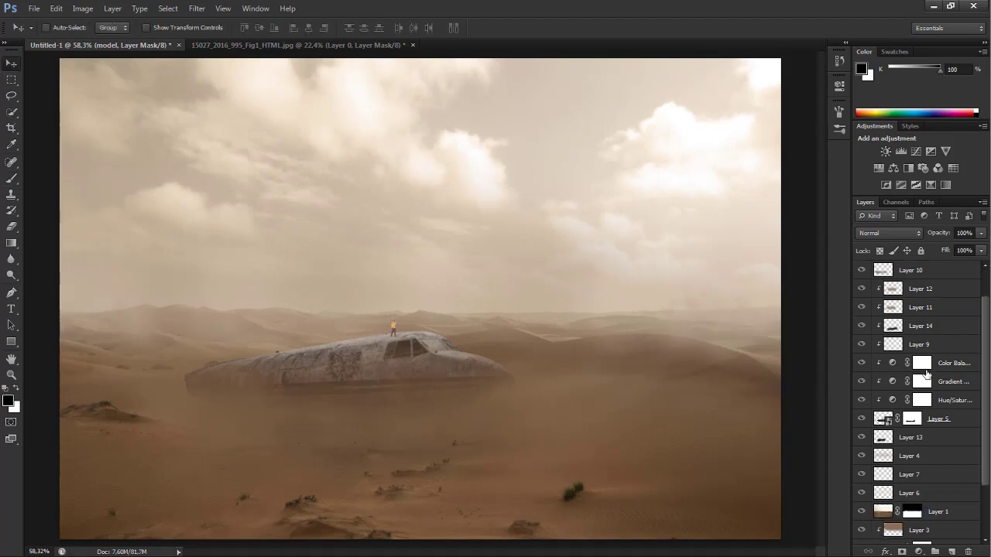
{"action": "scroll", "coordinate": [964, 317], "scroll_direction": "up", "scroll_amount": 2}
{"action": "left_click", "coordinate": [939, 326]}
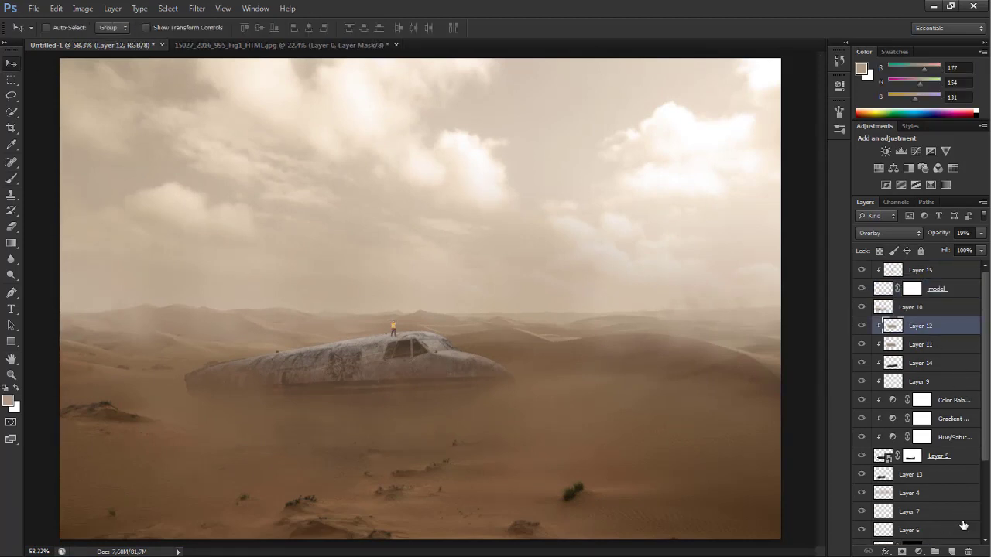
- Add a new layer above Layer 12 and choose a soft brush tip
{"action": "left_click", "coordinate": [952, 551]}
{"action": "scroll", "coordinate": [280, 362], "scroll_direction": "up", "scroll_amount": 2}
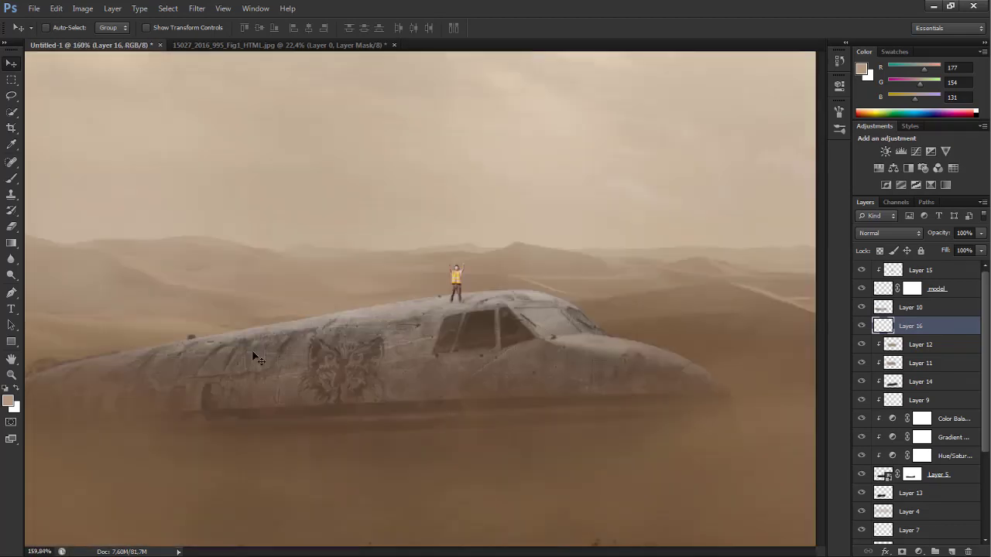
{"action": "scroll", "coordinate": [280, 362], "scroll_direction": "up", "scroll_amount": 2}
{"action": "scroll", "coordinate": [280, 362], "scroll_direction": "up", "scroll_amount": 2}
{"action": "key", "text": "b"}
{"action": "scroll", "coordinate": [157, 323], "scroll_direction": "up", "scroll_amount": 1}
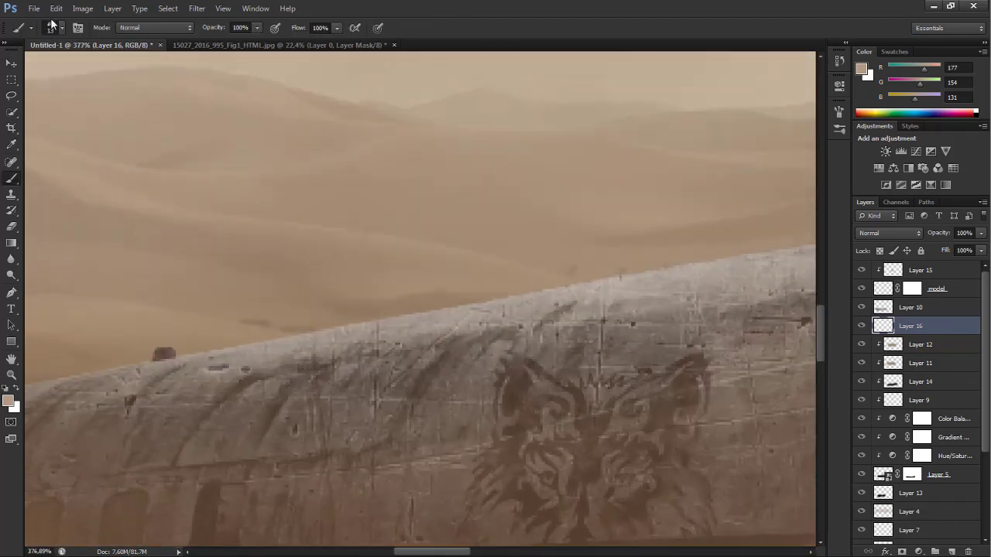
{"action": "left_click", "coordinate": [52, 27]}
{"action": "scroll", "coordinate": [77, 147], "scroll_direction": "up", "scroll_amount": 3}
{"action": "left_click", "coordinate": [134, 275]}
{"action": "scroll", "coordinate": [155, 349], "scroll_direction": "up", "scroll_amount": 1}
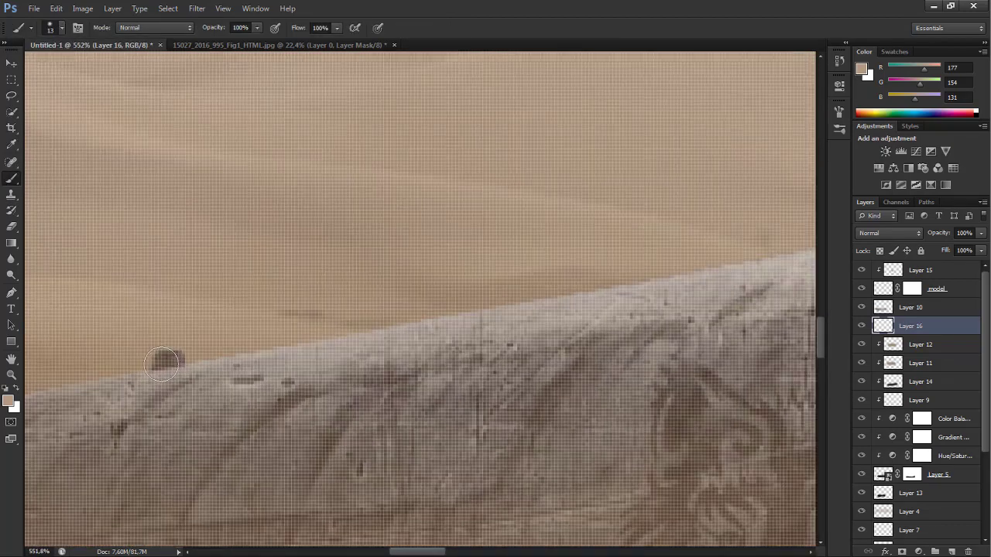
{"action": "scroll", "coordinate": [155, 348], "scroll_direction": "up", "scroll_amount": 1}
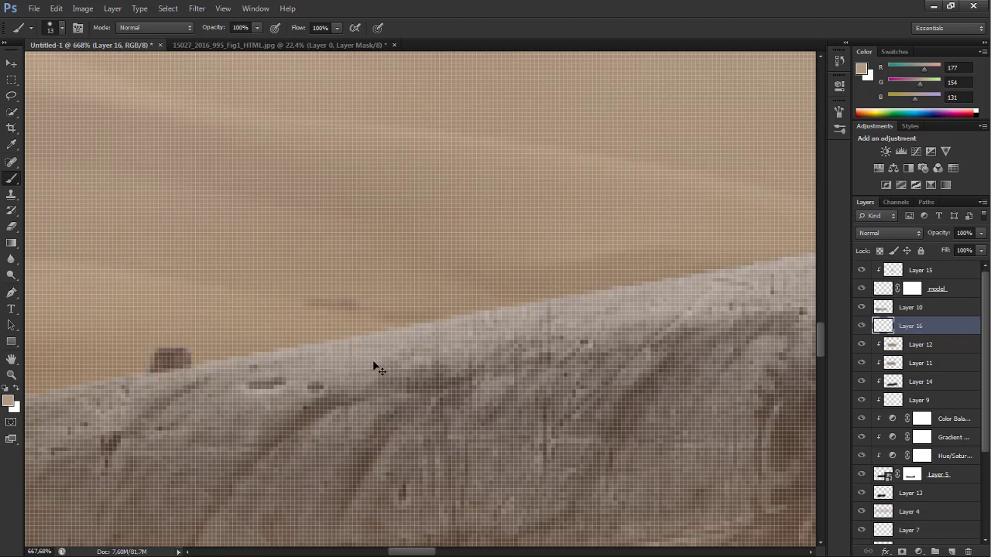
- Set the foreground colour to pure red ff0000 and paint a dot on the plane's rear top
{"action": "left_click", "coordinate": [8, 401]}
{"action": "type", "text": "ff0000"}
{"action": "key", "text": "Return"}
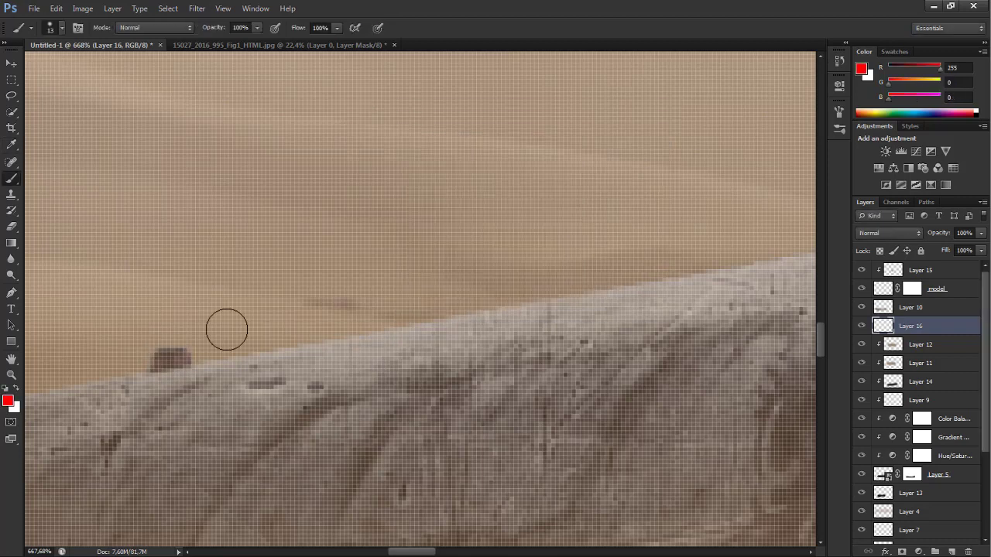
{"action": "left_click", "coordinate": [172, 357]}
- Set Layer 16 to Overlay and paint a larger red dot on a Color Dodge Layer 17
{"action": "left_click", "coordinate": [889, 232]}
{"action": "left_click", "coordinate": [882, 158]}
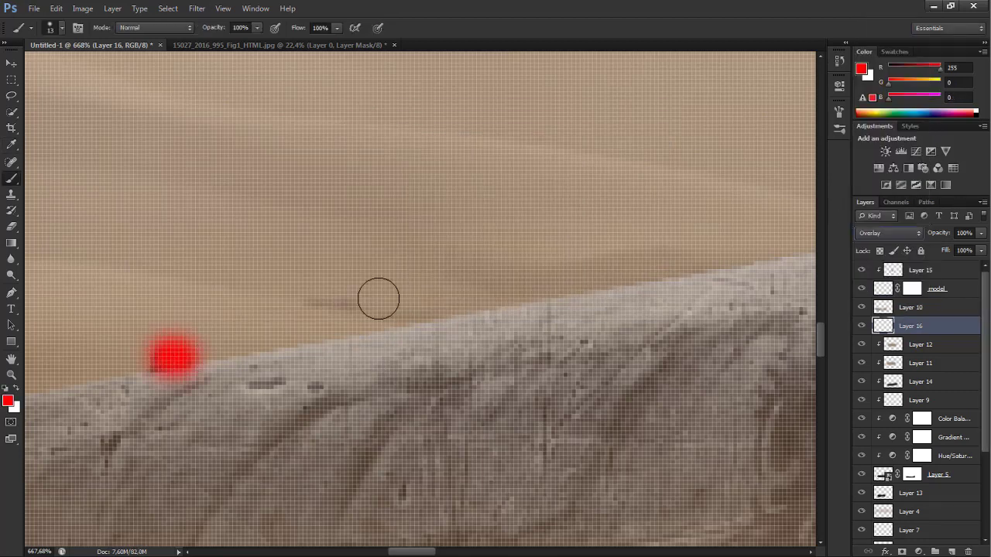
{"action": "scroll", "coordinate": [299, 317], "scroll_direction": "down", "scroll_amount": 1}
{"action": "scroll", "coordinate": [299, 317], "scroll_direction": "down", "scroll_amount": 1}
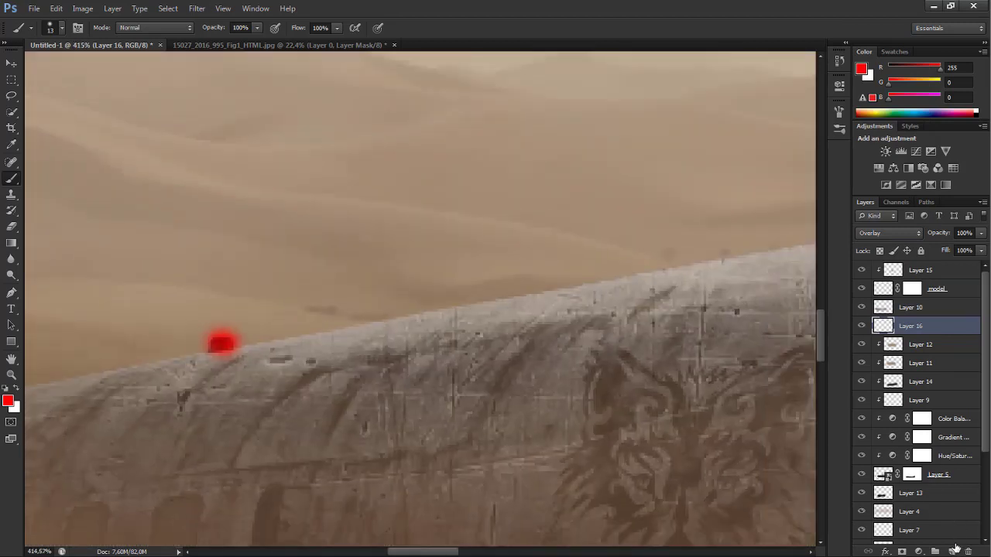
{"action": "left_click", "coordinate": [952, 551]}
{"action": "left_click", "coordinate": [220, 341]}
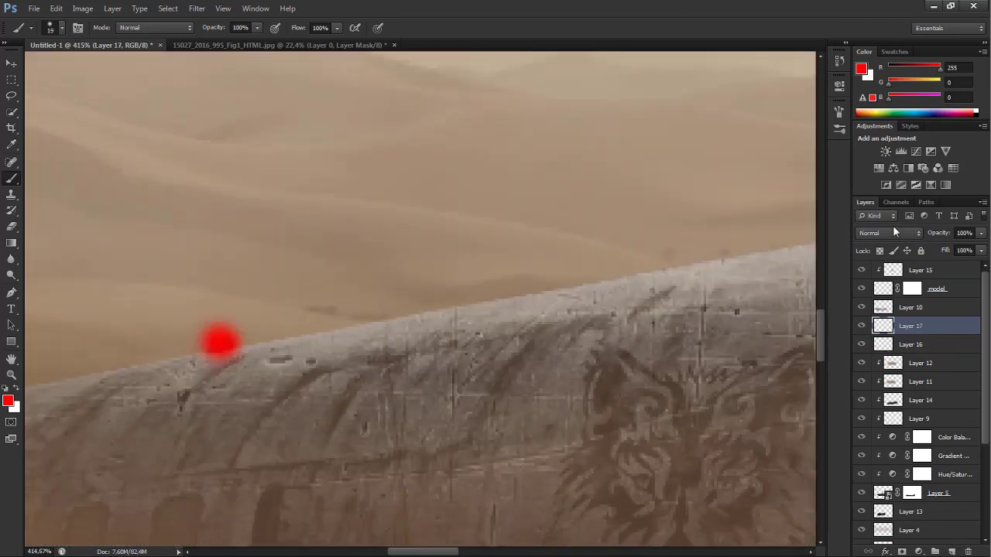
{"action": "left_click", "coordinate": [894, 231]}
{"action": "left_click", "coordinate": [882, 104]}
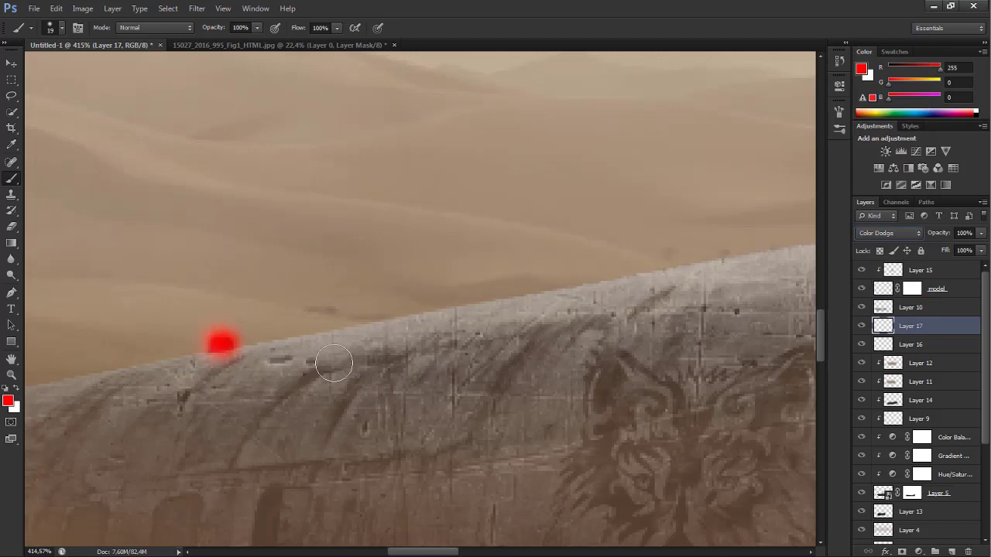
- Hide Layer 16 to compare the dot, then delete it
{"action": "left_click", "coordinate": [919, 346]}
{"action": "left_click", "coordinate": [865, 344]}
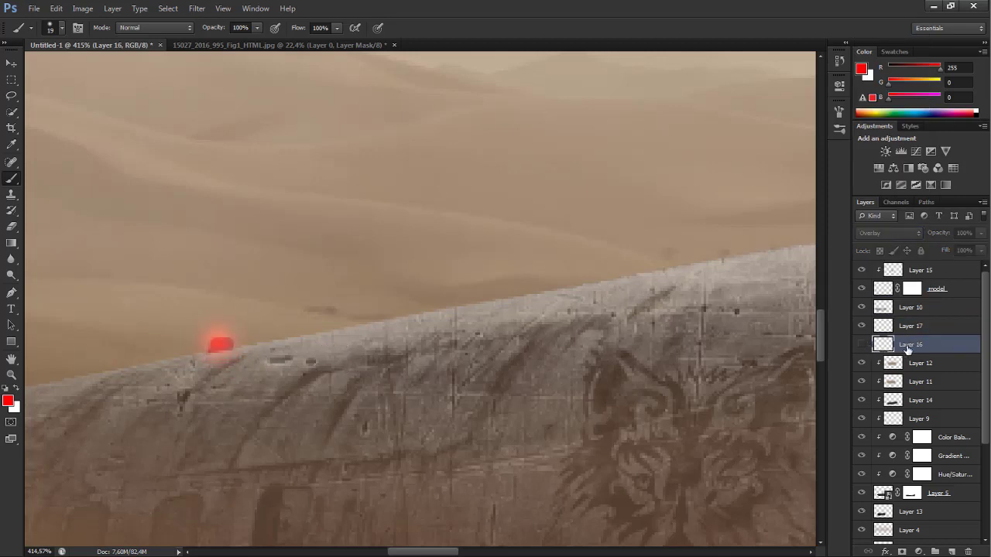
{"action": "key", "text": "Delete"}
{"action": "scroll", "coordinate": [250, 352], "scroll_direction": "down", "scroll_amount": 1}
{"action": "scroll", "coordinate": [250, 351], "scroll_direction": "down", "scroll_amount": 1}
{"action": "scroll", "coordinate": [250, 351], "scroll_direction": "down", "scroll_amount": 1}
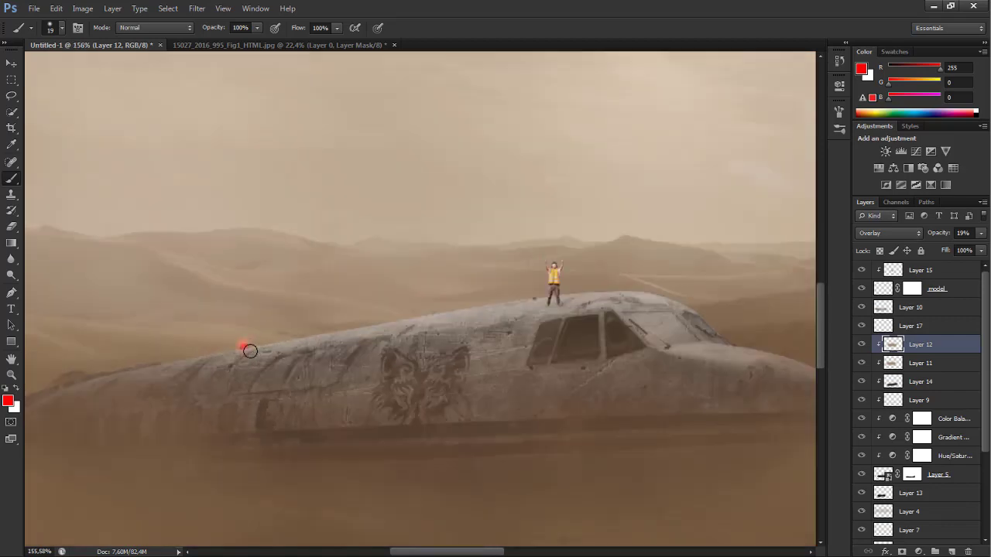
- Paint a red glow across the rear hull on Layer 18 with a 53 px brush, Overlay at about 24% opacity
{"action": "left_click", "coordinate": [953, 552]}
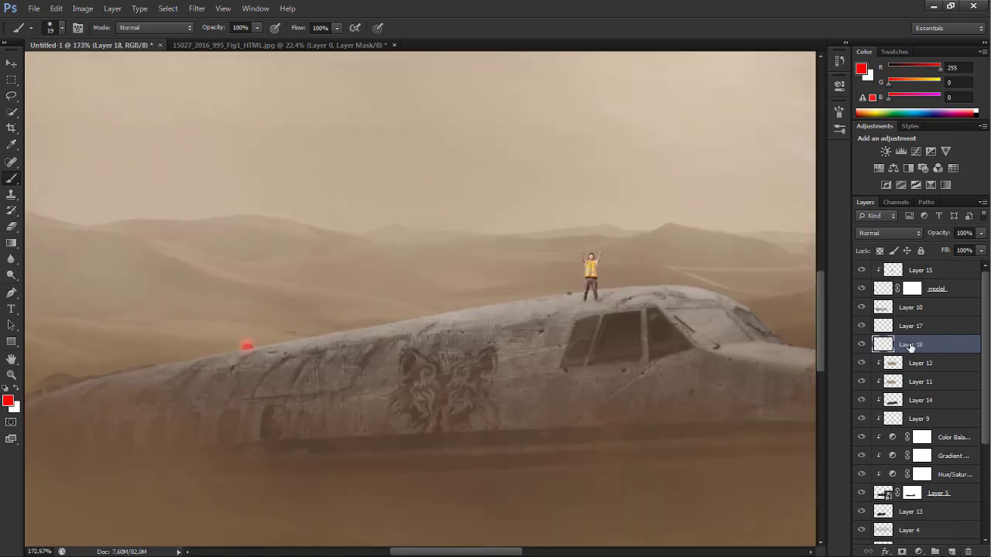
{"action": "scroll", "coordinate": [221, 344], "scroll_direction": "up", "scroll_amount": 1}
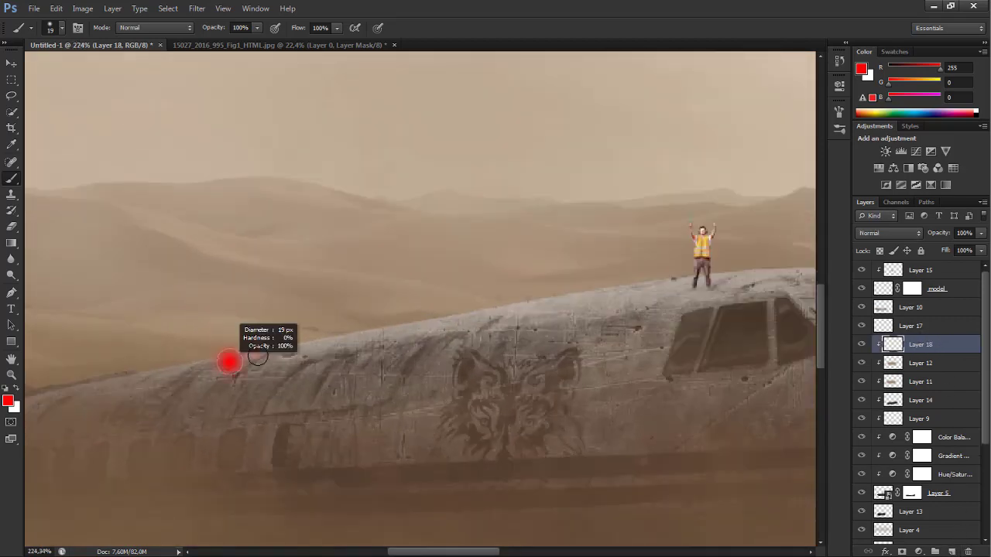
{"action": "mouse_move", "coordinate": [227, 359]}
{"action": "left_mouse_down"}
{"action": "mouse_move", "coordinate": [267, 360]}
{"action": "mouse_move", "coordinate": [204, 431]}
{"action": "mouse_move", "coordinate": [243, 347]}
{"action": "mouse_move", "coordinate": [166, 413]}
{"action": "mouse_move", "coordinate": [215, 362]}
{"action": "left_mouse_up"}
{"action": "left_click", "coordinate": [888, 233]}
{"action": "left_click", "coordinate": [890, 206]}
{"action": "left_click", "coordinate": [888, 233]}
{"action": "left_click", "coordinate": [890, 163]}
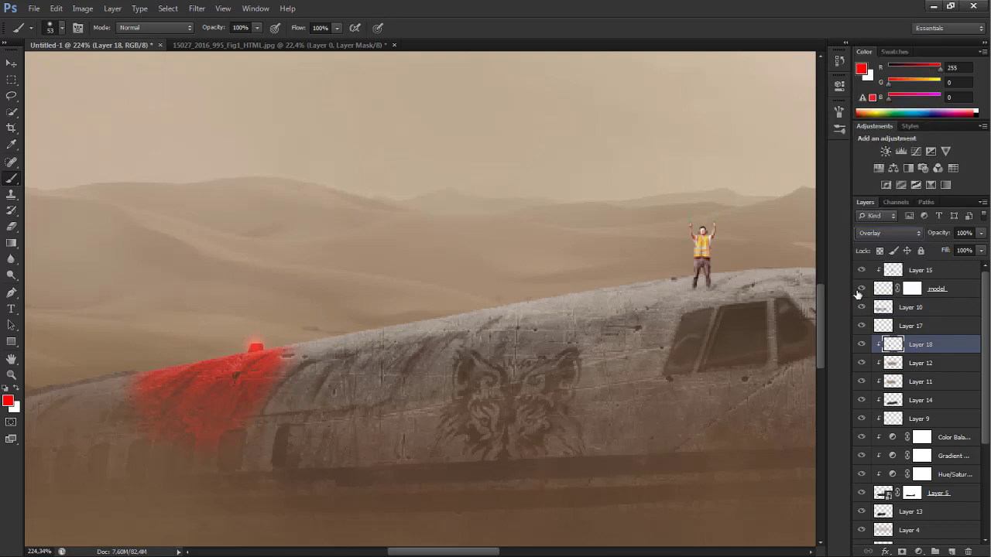
{"action": "left_click_drag", "start_coordinate": [939, 233], "coordinate": [898, 240]}
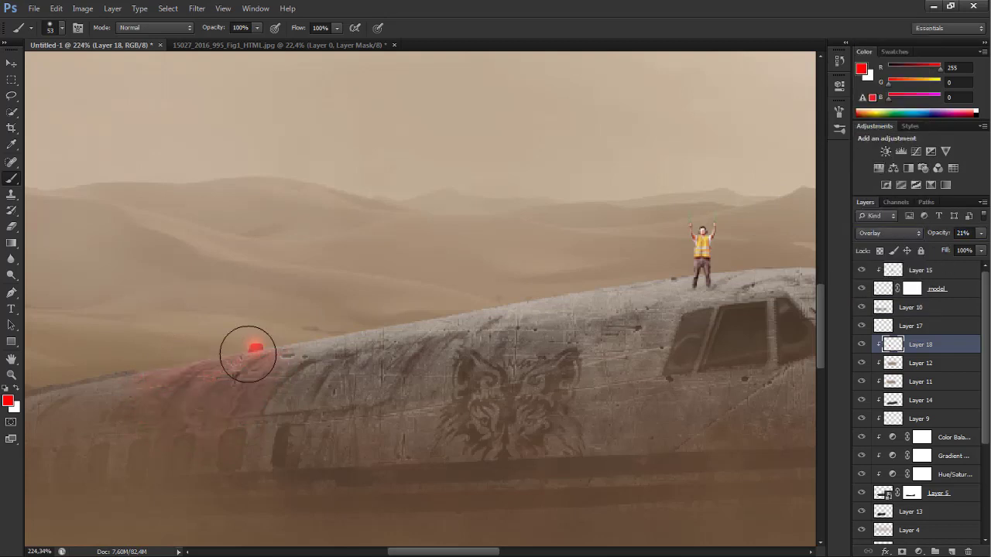
{"action": "scroll", "coordinate": [294, 323], "scroll_direction": "down", "scroll_amount": 4}
{"action": "scroll", "coordinate": [299, 325], "scroll_direction": "down", "scroll_amount": 2}
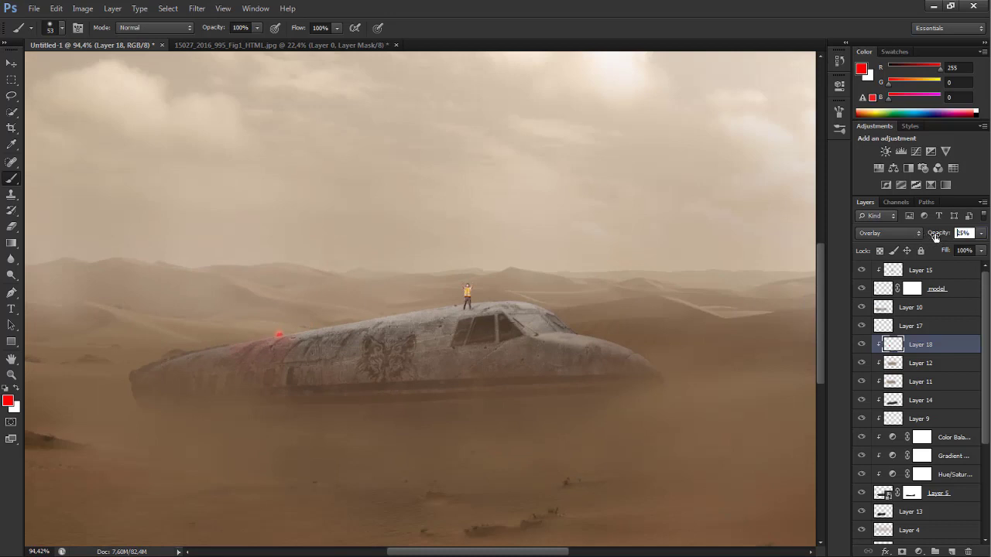
{"action": "scroll", "coordinate": [230, 313], "scroll_direction": "up", "scroll_amount": 2}
- Brighten the red glow with a Hue/Saturation Lightness of +34
{"action": "key", "text": "ctrl+u"}
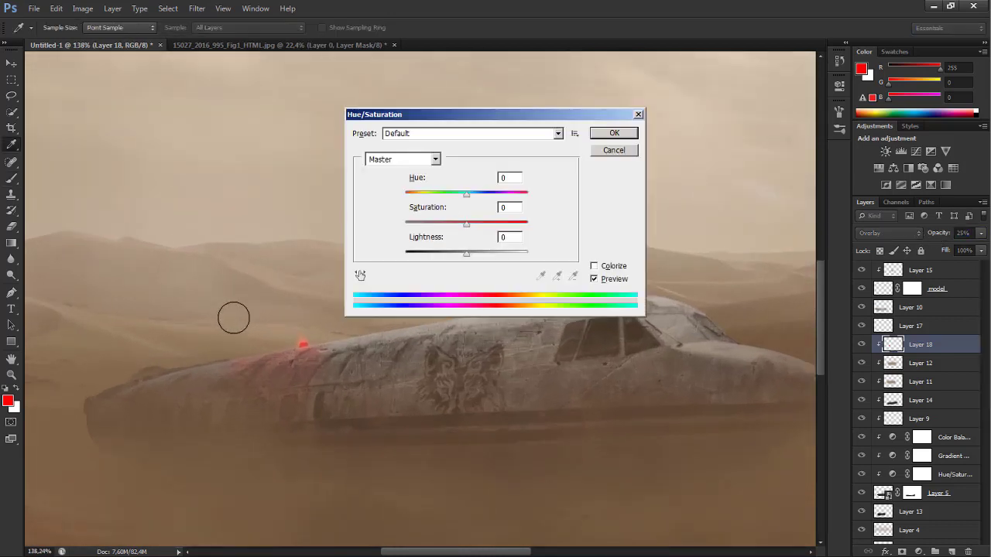
{"action": "left_click_drag", "start_coordinate": [475, 253], "coordinate": [486, 253]}
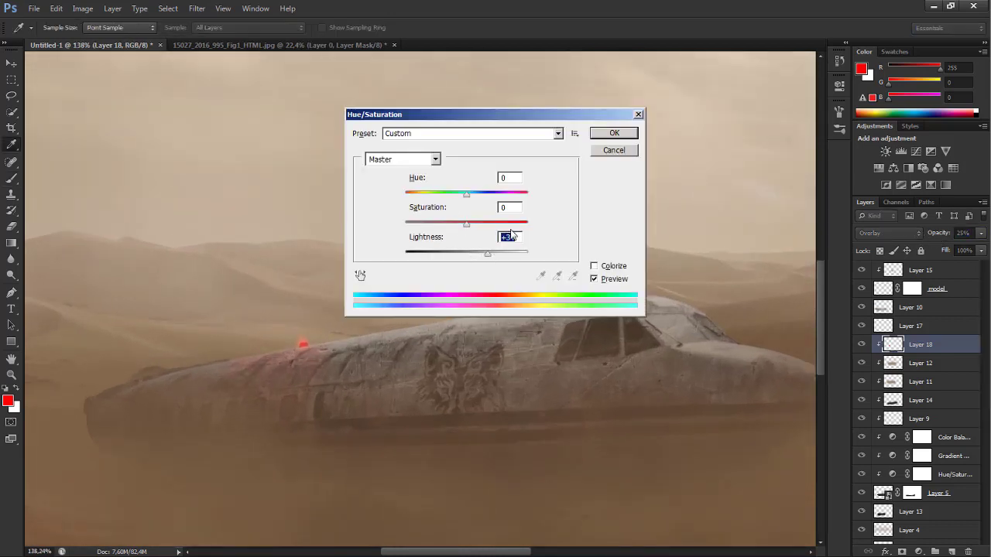
{"action": "left_click", "coordinate": [607, 134]}
{"action": "scroll", "coordinate": [400, 328], "scroll_direction": "down", "scroll_amount": 3}
{"action": "scroll", "coordinate": [397, 323], "scroll_direction": "down", "scroll_amount": 1}
{"action": "scroll", "coordinate": [398, 322], "scroll_direction": "down", "scroll_amount": 1}
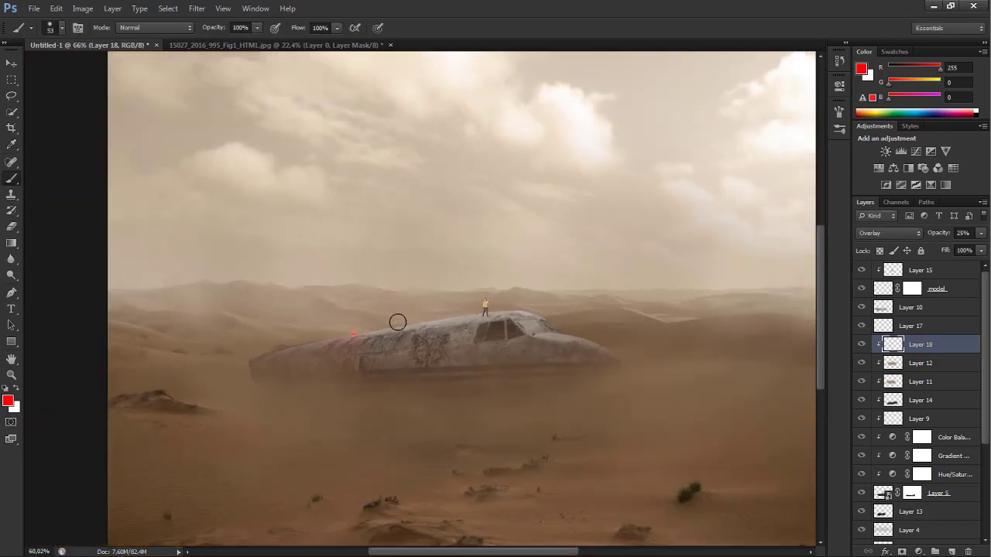
{"action": "scroll", "coordinate": [295, 353], "scroll_direction": "down", "scroll_amount": 1}
{"action": "scroll", "coordinate": [295, 353], "scroll_direction": "up", "scroll_amount": 2}
{"action": "scroll", "coordinate": [245, 382], "scroll_direction": "up", "scroll_amount": 3}
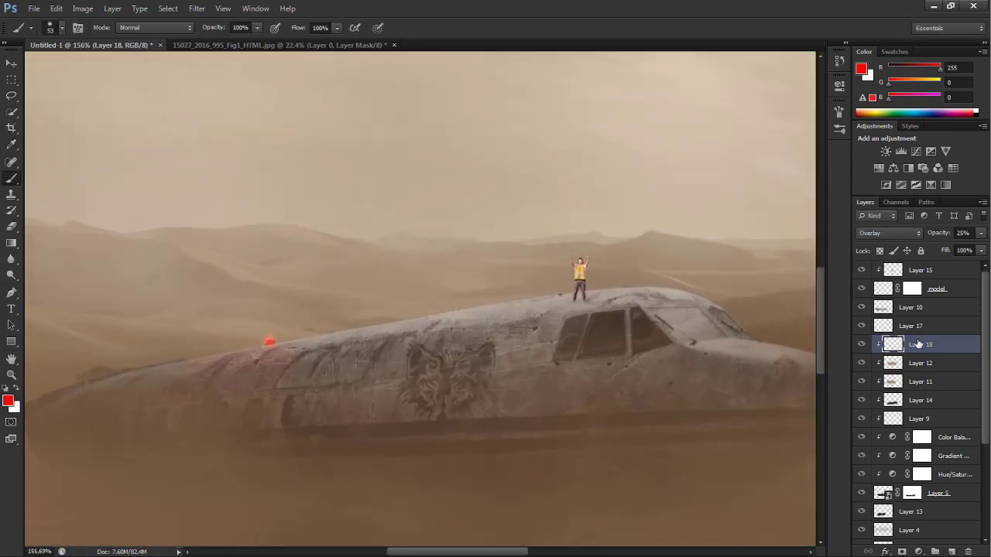
- Duplicate the red glow layer and set the copy to Color Dodge at 2% opacity
{"action": "key", "text": "ctrl+j"}
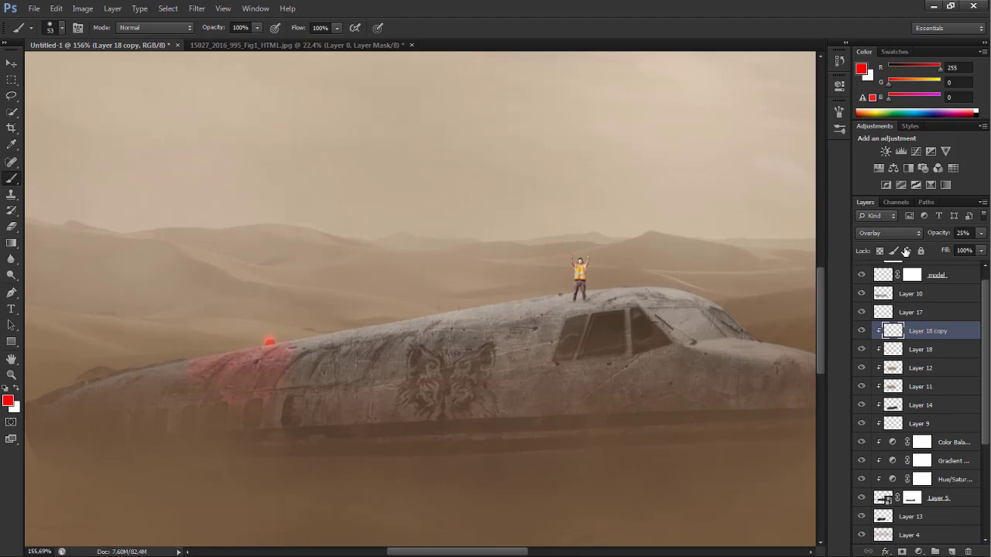
{"action": "left_click", "coordinate": [889, 232]}
{"action": "left_click", "coordinate": [882, 105]}
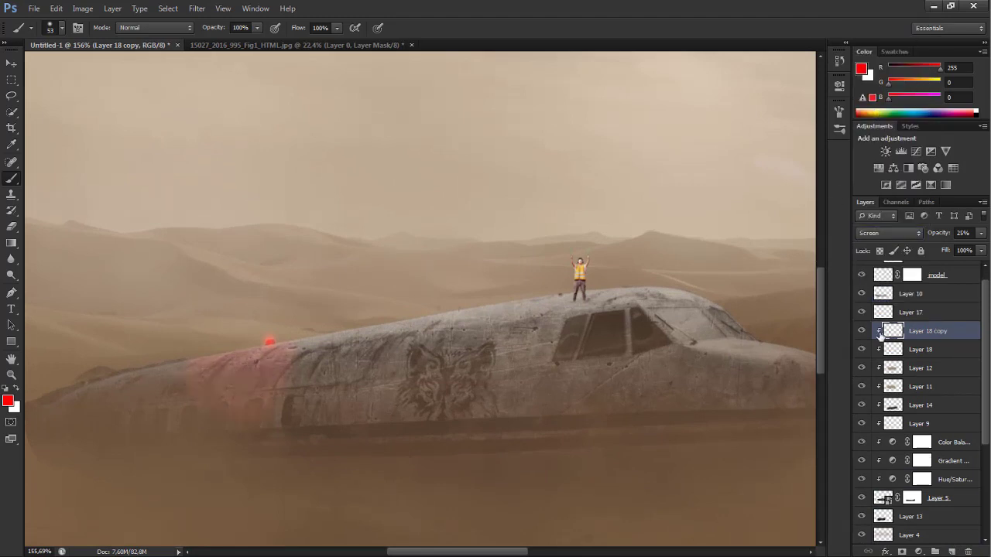
{"action": "left_click", "coordinate": [889, 233]}
{"action": "left_click", "coordinate": [882, 124]}
{"action": "left_click_drag", "start_coordinate": [937, 236], "coordinate": [923, 236]}
{"action": "type", "text": "2"}
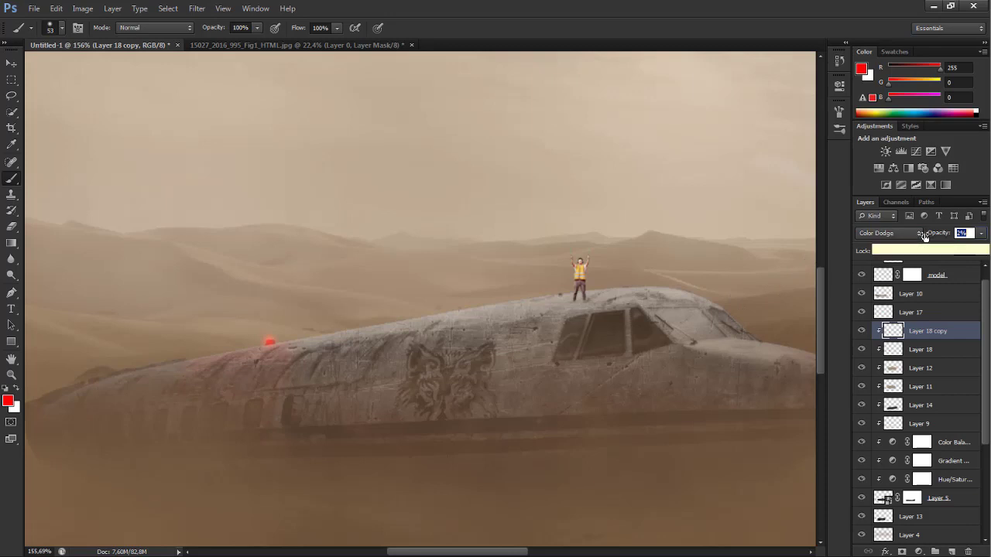
{"action": "key", "text": "Return"}
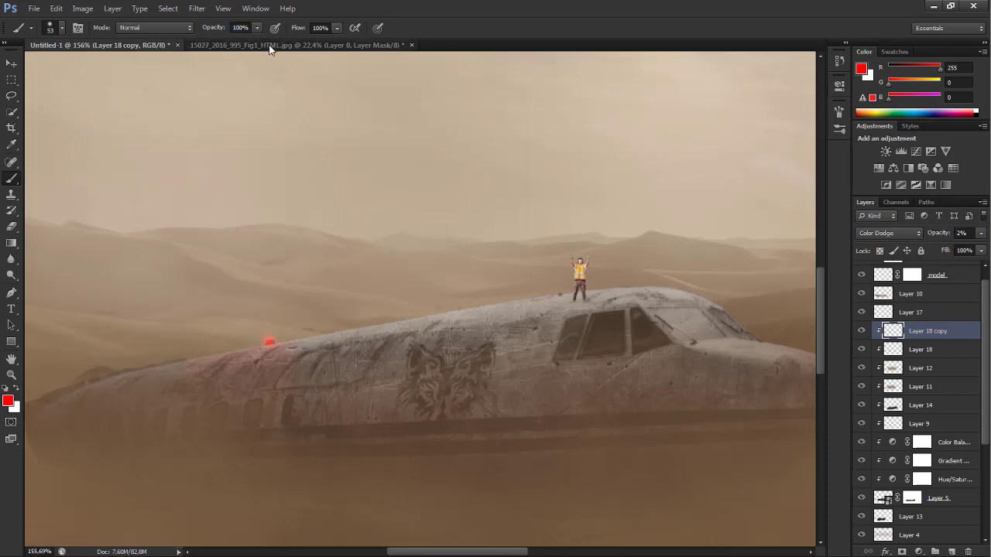
- Close the separate worker photo without saving
{"action": "left_click", "coordinate": [411, 45]}
{"action": "key", "text": "n"}
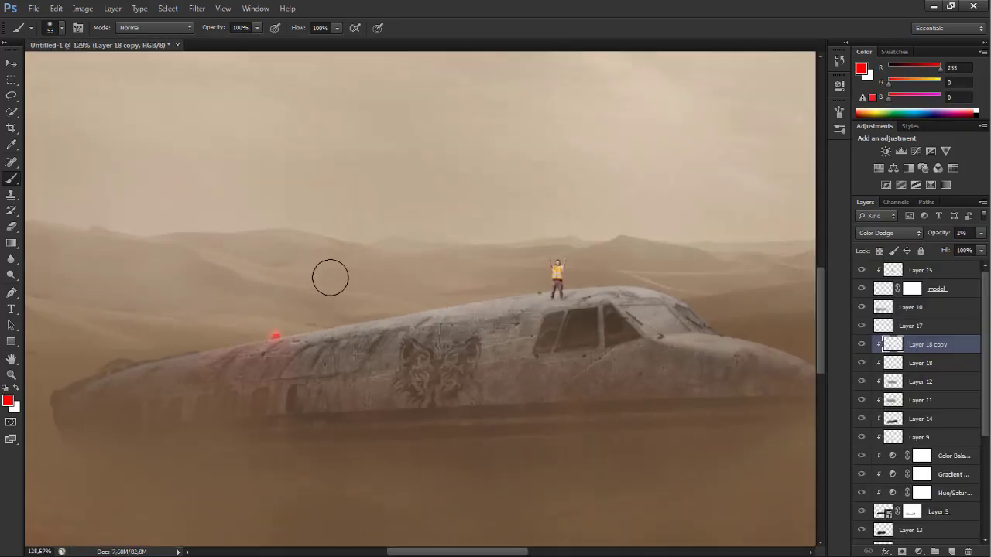
{"action": "key", "text": "v"}
{"action": "left_click", "coordinate": [34, 8]}
- Open the anamorphic lens-flare image
{"action": "left_click", "coordinate": [47, 32]}
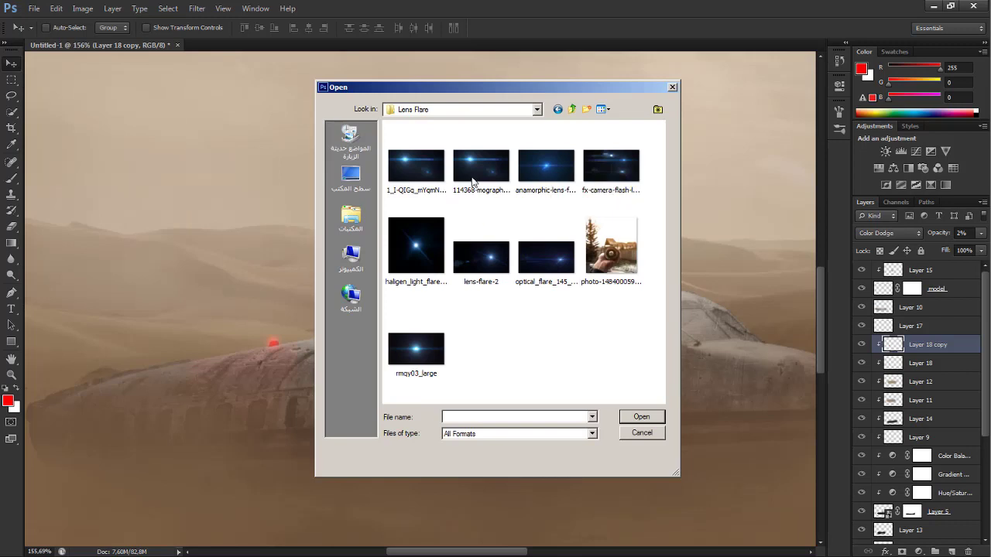
{"action": "left_click", "coordinate": [546, 165]}
{"action": "left_click", "coordinate": [639, 418]}
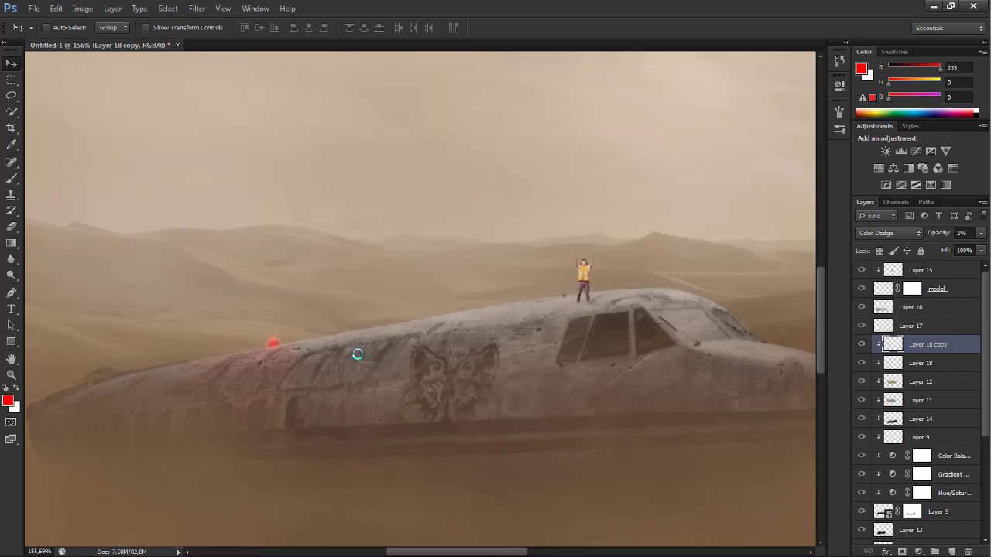
- Shift the flare's hue from blue to deep red with Hue/Saturation
{"action": "key", "text": "ctrl+u"}
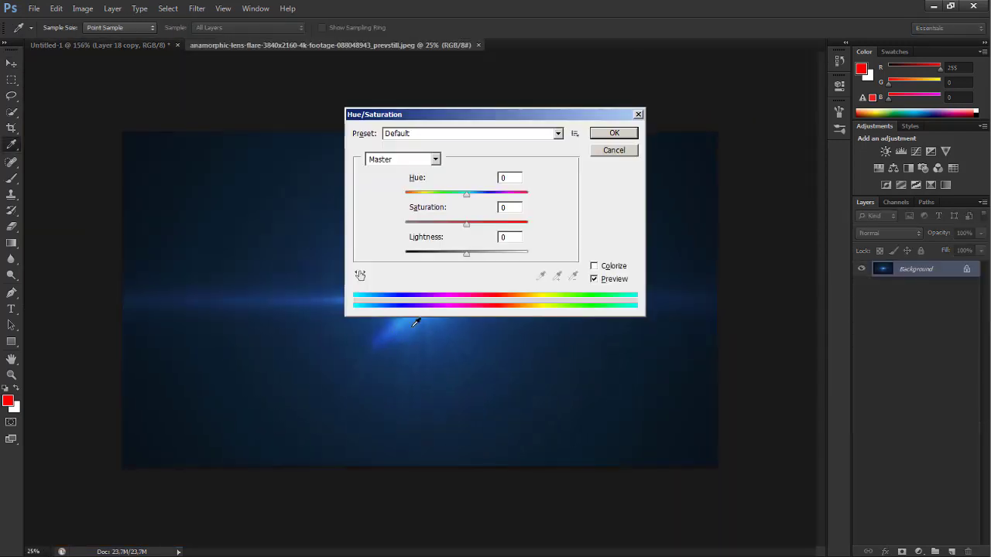
{"action": "left_click_drag", "start_coordinate": [468, 192], "coordinate": [520, 203]}
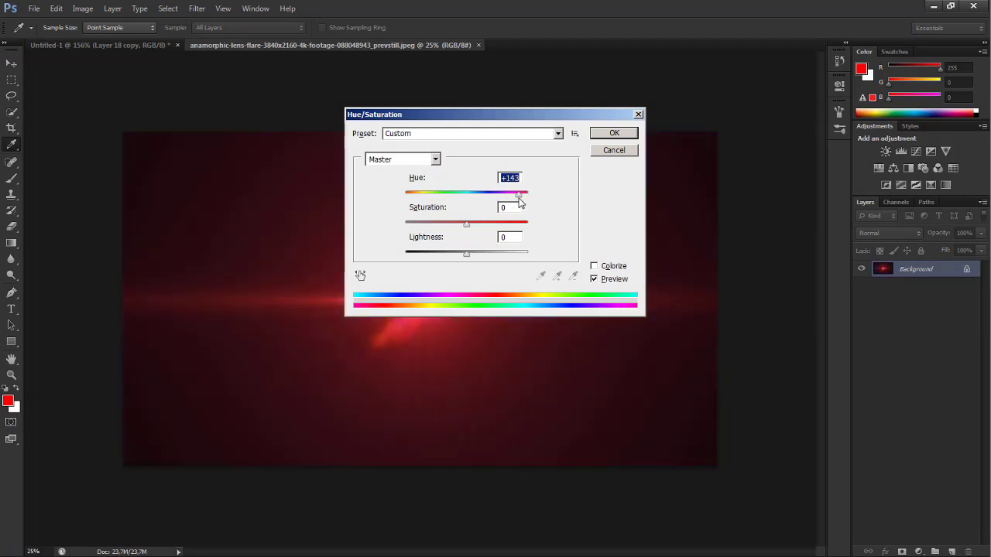
{"action": "left_click_drag", "start_coordinate": [480, 115], "coordinate": [793, 123]}
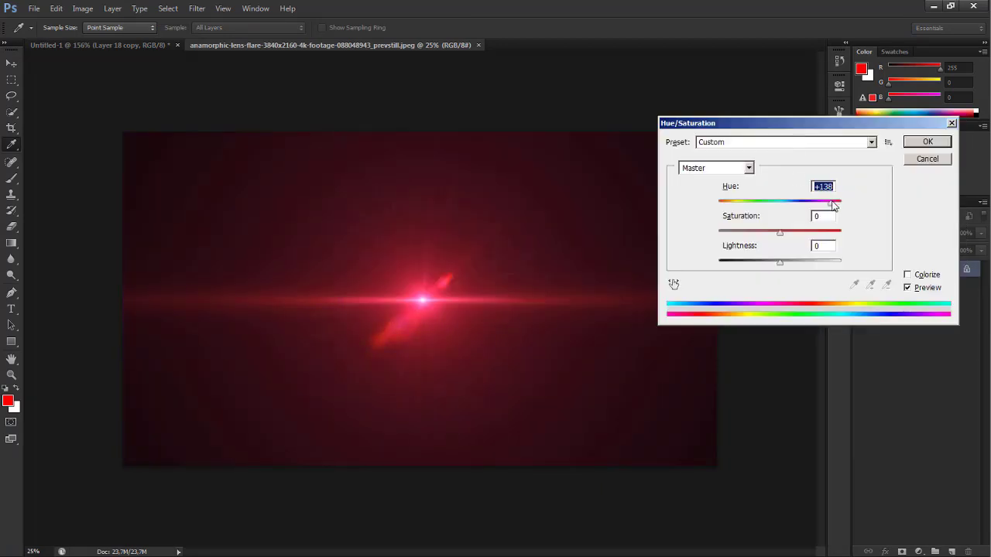
{"action": "left_click_drag", "start_coordinate": [835, 206], "coordinate": [833, 208]}
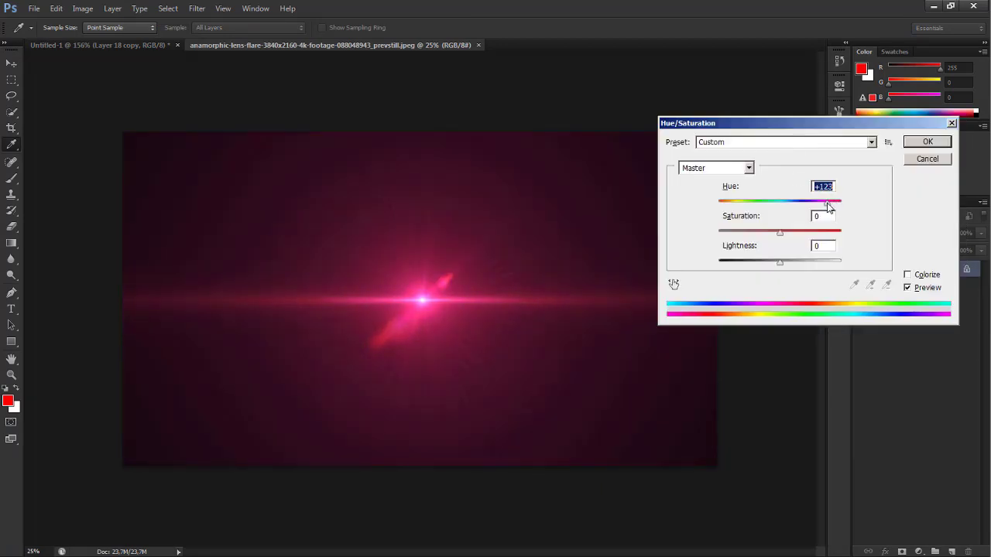
{"action": "left_click", "coordinate": [928, 145]}
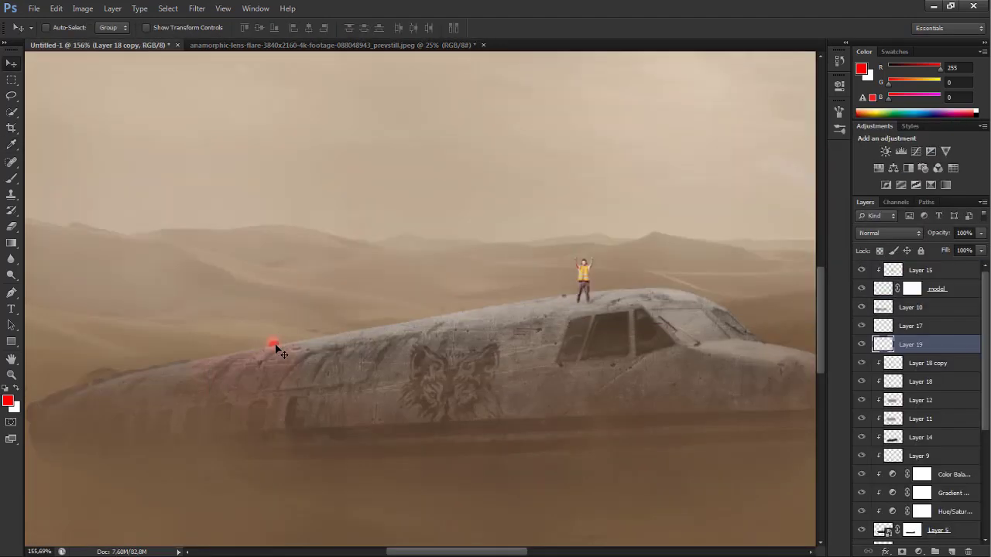
- Place the red lens flare into Untitled-1 and scale it to fill the canvas
{"action": "left_click_drag", "start_coordinate": [139, 45], "coordinate": [291, 348]}
{"action": "scroll", "coordinate": [489, 319], "scroll_direction": "down", "scroll_amount": 5}
{"action": "key", "text": "ctrl+t"}
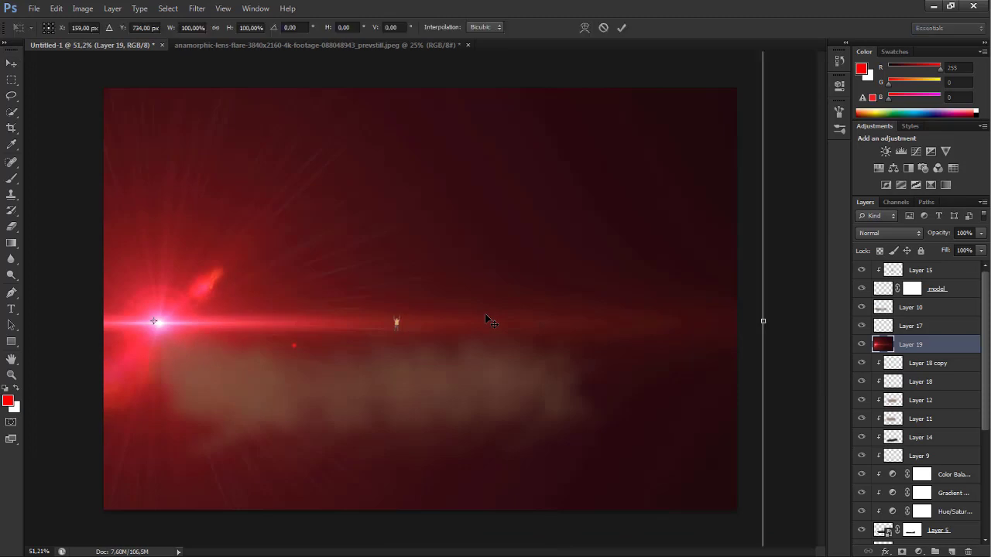
{"action": "left_click_drag", "start_coordinate": [679, 55], "coordinate": [325, 255]}
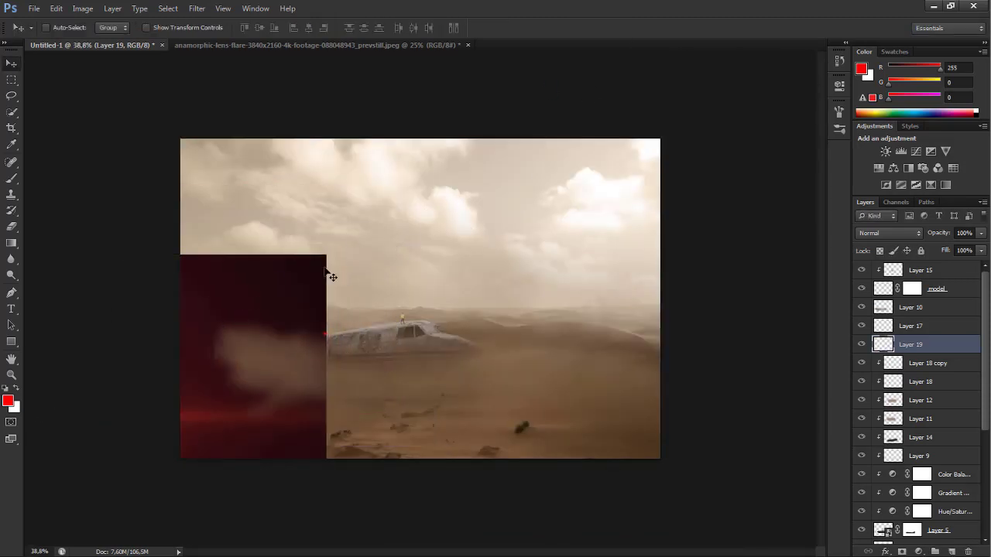
{"action": "mouse_move", "coordinate": [325, 254]}
{"action": "left_mouse_down"}
{"action": "mouse_move", "coordinate": [657, 131]}
{"action": "mouse_move", "coordinate": [491, 224]}
{"action": "left_mouse_up"}
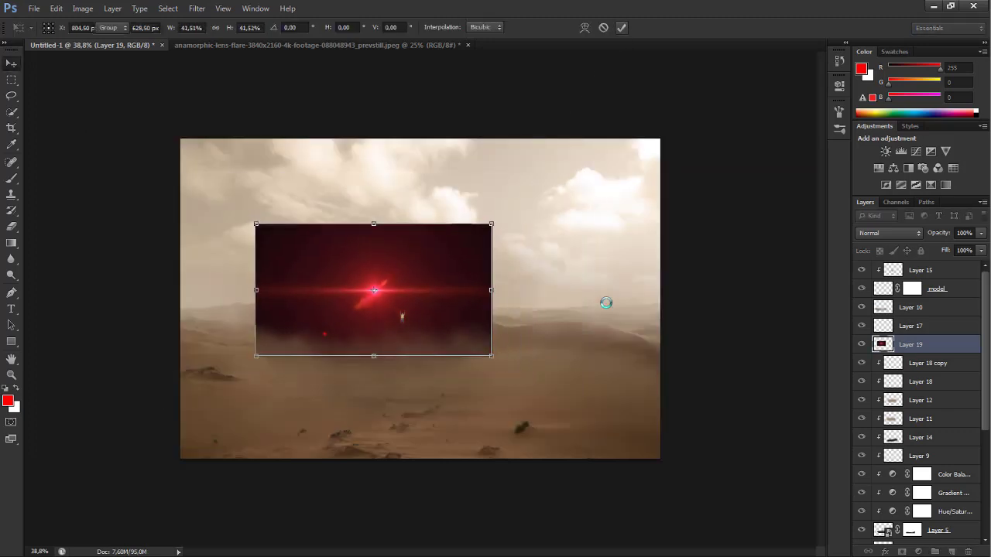
{"action": "left_click", "coordinate": [889, 233]}
- Set the flare to Screen, darken it twice with Levels, and move it onto the plane's left side
{"action": "left_click", "coordinate": [889, 110]}
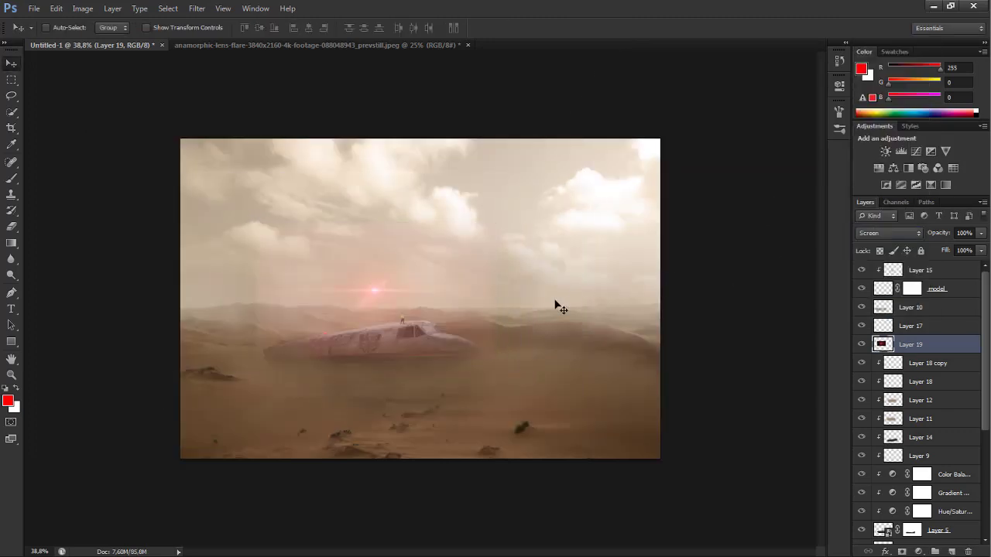
{"action": "key", "text": "ctrl+l"}
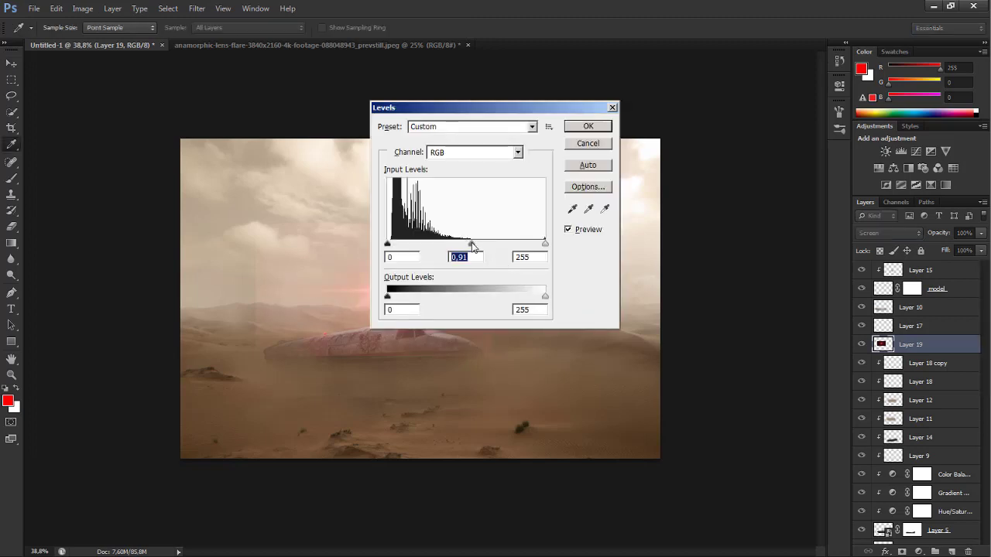
{"action": "left_click", "coordinate": [588, 128]}
{"action": "scroll", "coordinate": [334, 349], "scroll_direction": "up", "scroll_amount": 5, "text": "alt"}
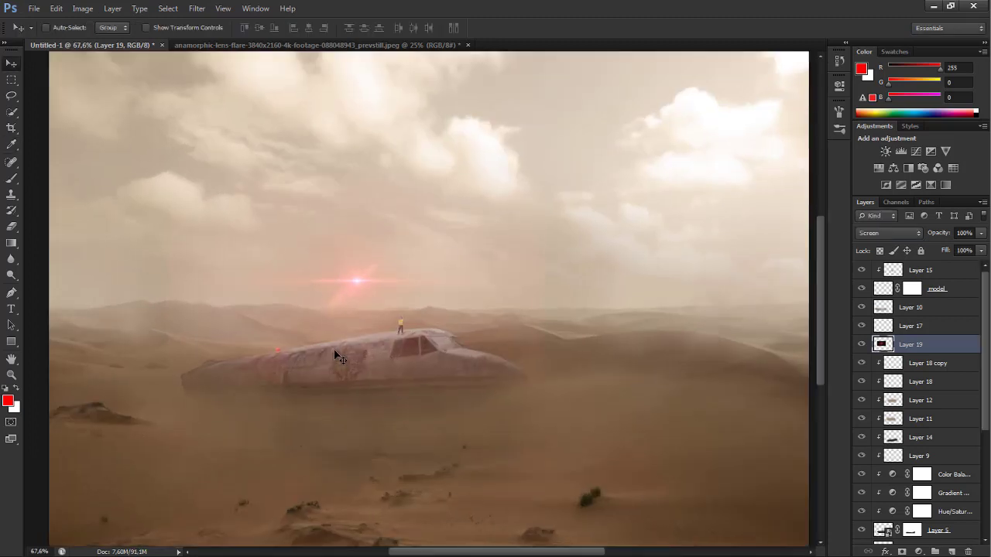
{"action": "key", "text": "v"}
{"action": "scroll", "coordinate": [350, 298], "scroll_direction": "up", "scroll_amount": 3, "text": "alt"}
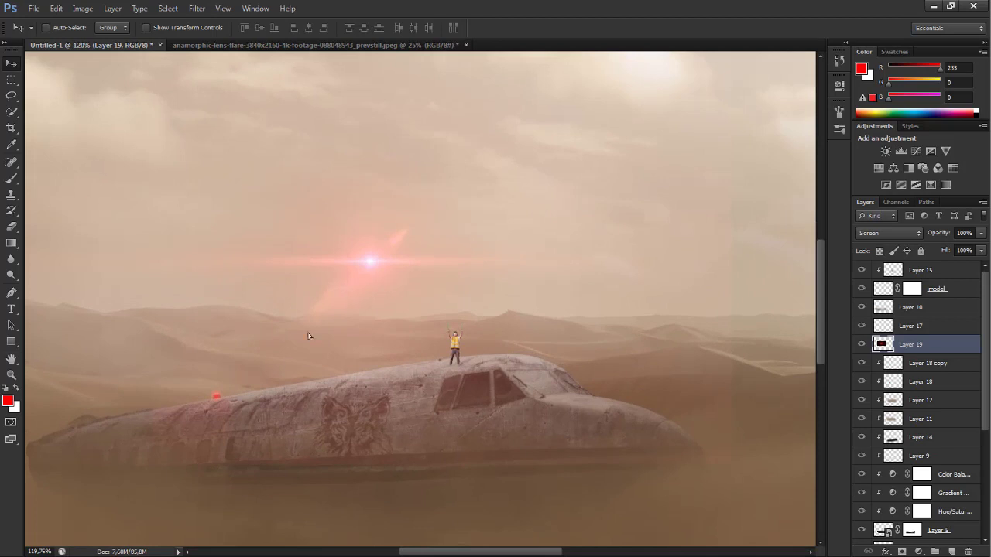
{"action": "left_click_drag", "start_coordinate": [308, 336], "coordinate": [221, 398]}
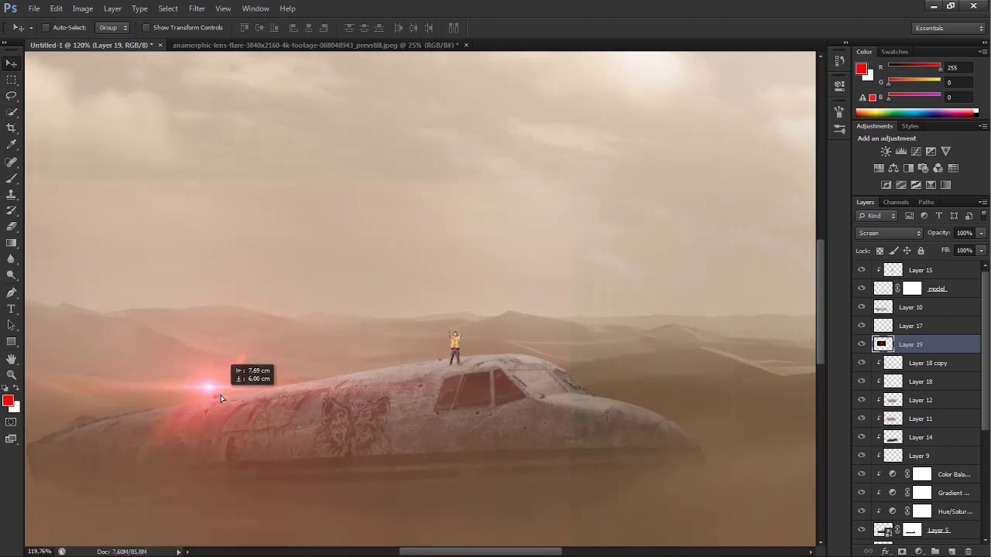
{"action": "scroll", "coordinate": [363, 336], "scroll_direction": "down", "scroll_amount": 3, "text": "alt"}
{"action": "key", "text": "ctrl+l"}
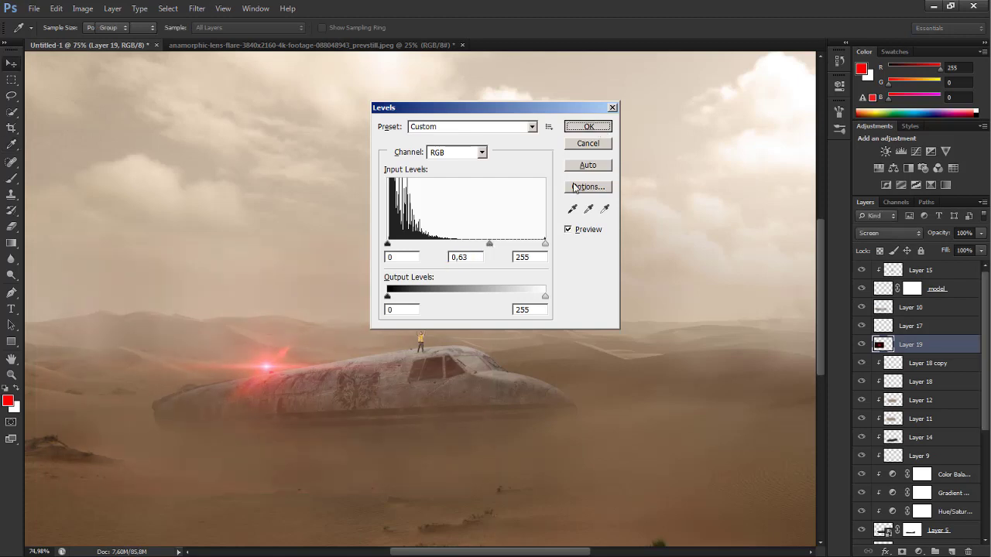
{"action": "left_click", "coordinate": [592, 128]}
- Shrink the flare to about half size and nudge it onto the plane's upper edge
{"action": "scroll", "coordinate": [265, 377], "scroll_direction": "up", "scroll_amount": 3, "text": "alt"}
{"action": "scroll", "coordinate": [266, 378], "scroll_direction": "up", "scroll_amount": 1}
{"action": "key", "text": "ctrl+t"}
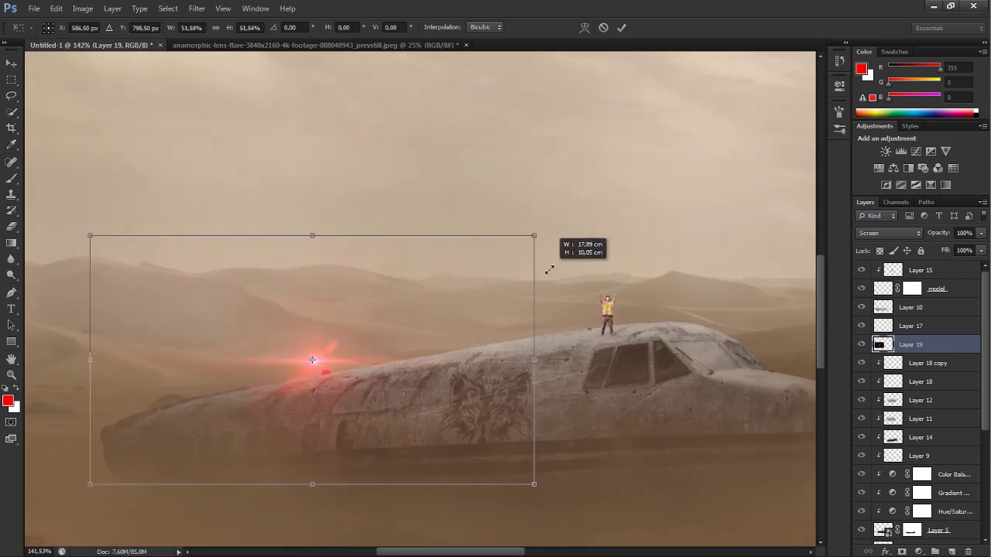
{"action": "left_click_drag", "start_coordinate": [600, 244], "coordinate": [546, 265]}
{"action": "left_click", "coordinate": [628, 28]}
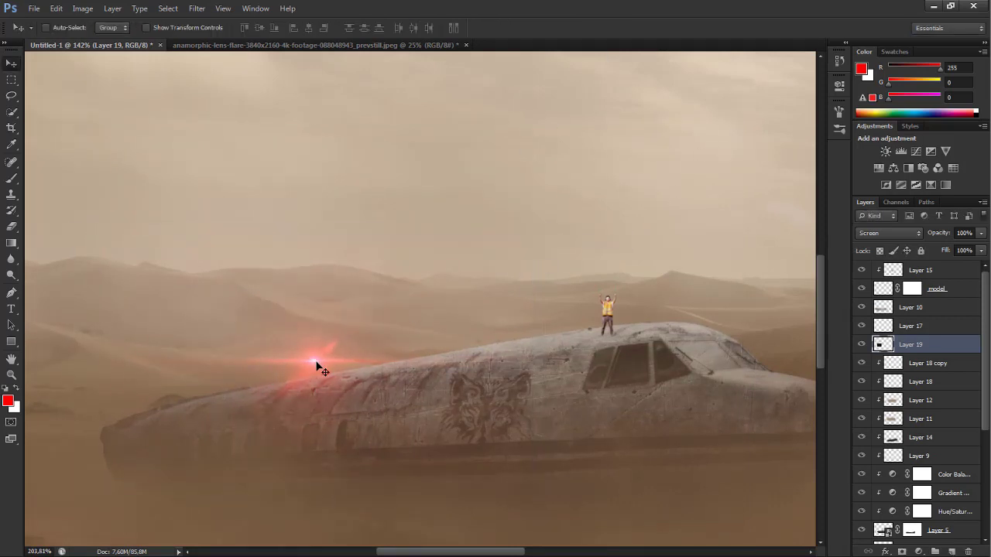
{"action": "scroll", "coordinate": [317, 367], "scroll_direction": "up", "scroll_amount": 2}
{"action": "left_click_drag", "start_coordinate": [317, 365], "coordinate": [360, 391]}
{"action": "scroll", "coordinate": [369, 310], "scroll_direction": "down", "scroll_amount": 1}
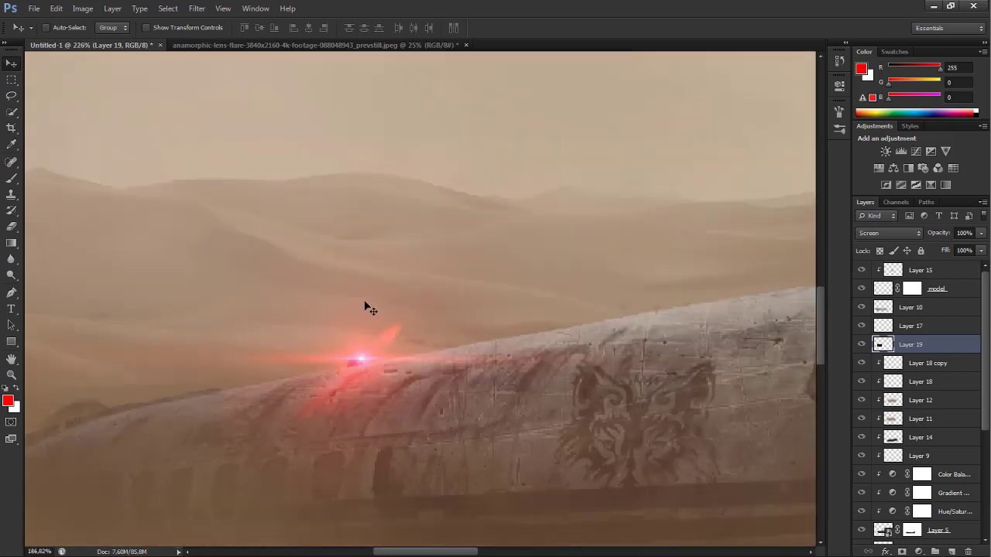
{"action": "scroll", "coordinate": [370, 310], "scroll_direction": "down", "scroll_amount": 3}
{"action": "scroll", "coordinate": [367, 306], "scroll_direction": "down", "scroll_amount": 2}
{"action": "scroll", "coordinate": [302, 317], "scroll_direction": "down", "scroll_amount": 1}
{"action": "scroll", "coordinate": [272, 375], "scroll_direction": "up", "scroll_amount": 1}
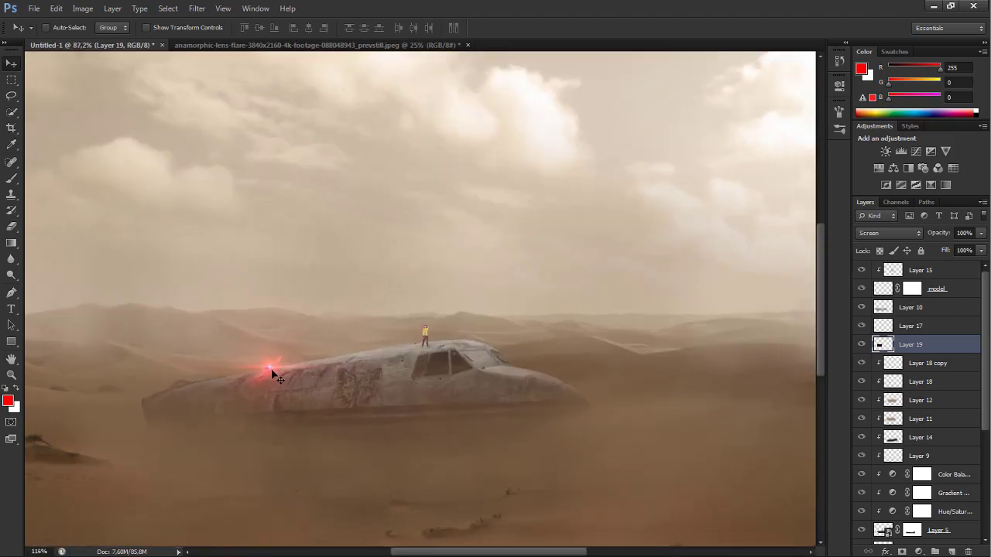
{"action": "scroll", "coordinate": [272, 376], "scroll_direction": "up", "scroll_amount": 5}
{"action": "scroll", "coordinate": [272, 375], "scroll_direction": "down", "scroll_amount": 5}
{"action": "scroll", "coordinate": [274, 376], "scroll_direction": "down", "scroll_amount": 1}
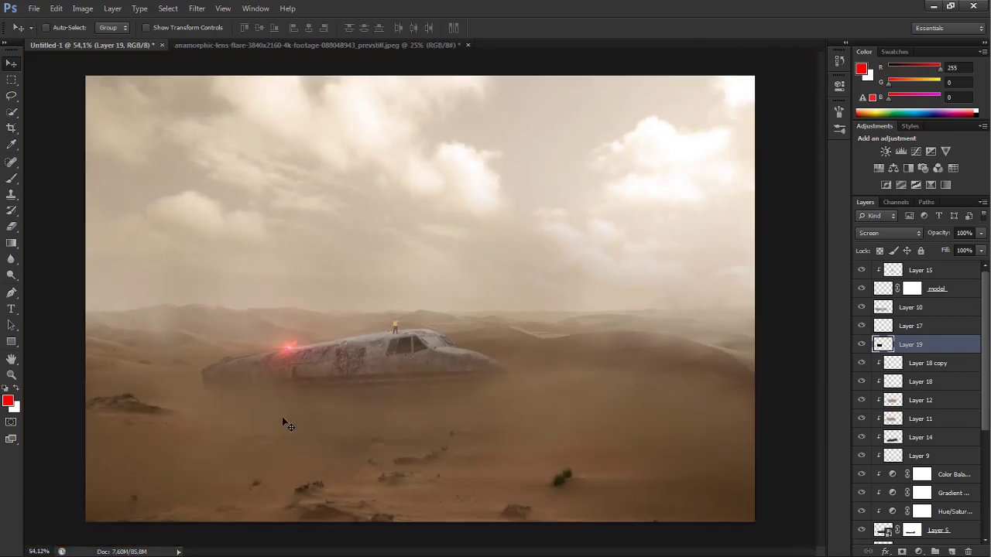
{"action": "scroll", "coordinate": [285, 415], "scroll_direction": "down", "scroll_amount": 1}
{"action": "scroll", "coordinate": [299, 409], "scroll_direction": "up", "scroll_amount": 1}
{"action": "scroll", "coordinate": [380, 346], "scroll_direction": "up", "scroll_amount": 1}
{"action": "scroll", "coordinate": [383, 340], "scroll_direction": "up", "scroll_amount": 1}
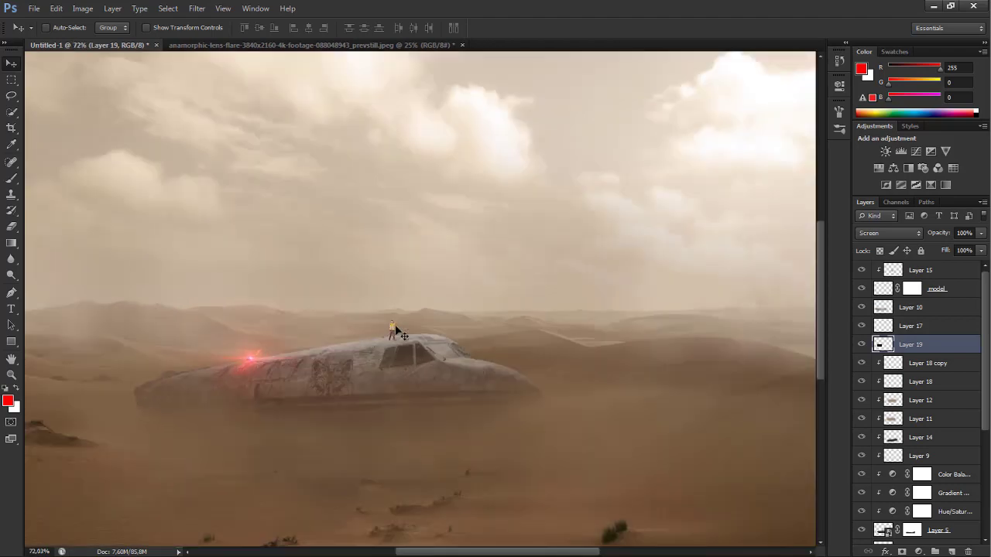
{"action": "scroll", "coordinate": [387, 333], "scroll_direction": "up", "scroll_amount": 2}
{"action": "scroll", "coordinate": [389, 321], "scroll_direction": "up", "scroll_amount": 2}
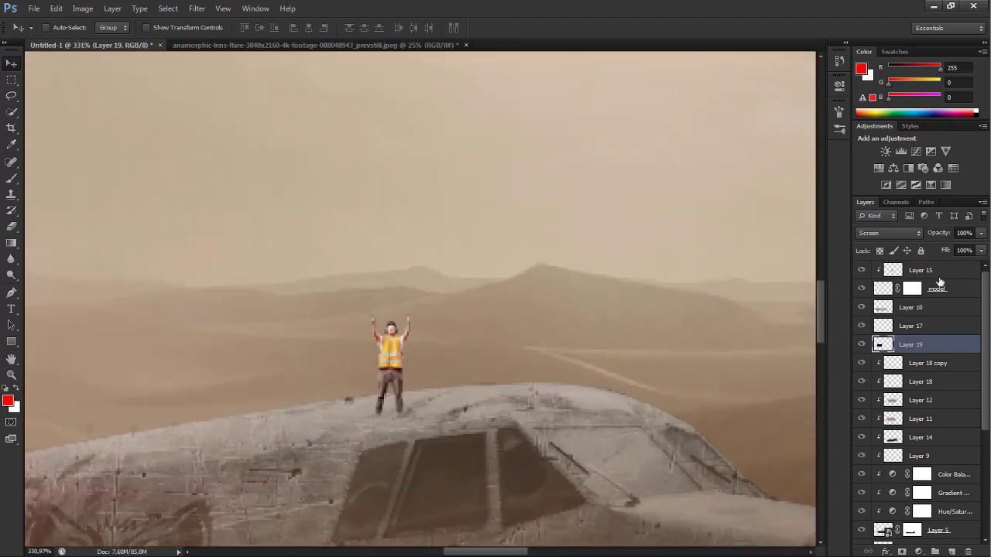
- Add a new layer at the top of the stack and set the foreground colour to bright green
{"action": "left_click", "coordinate": [938, 279]}
{"action": "left_click", "coordinate": [951, 551]}
{"action": "scroll", "coordinate": [397, 302], "scroll_direction": "up", "scroll_amount": 3}
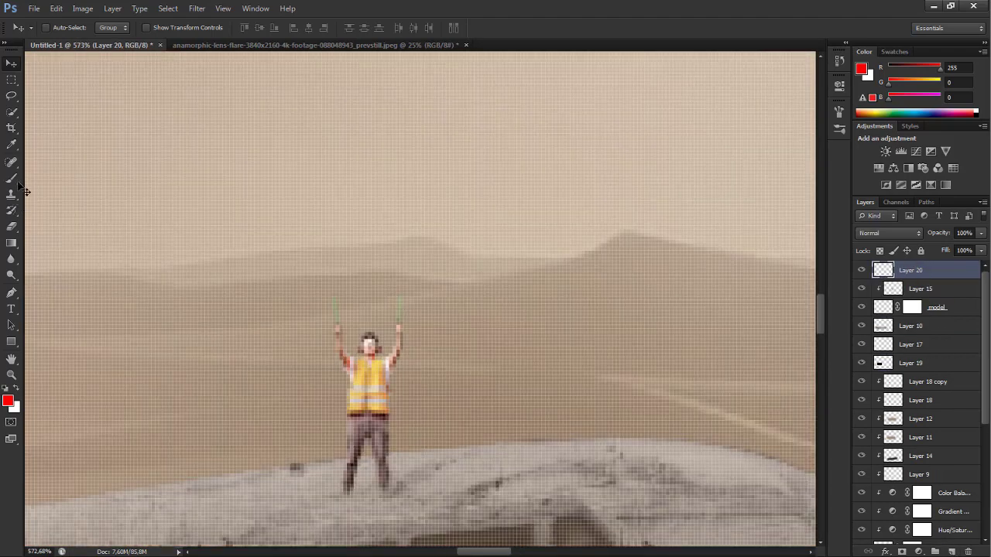
{"action": "left_click", "coordinate": [8, 400]}
{"action": "left_click", "coordinate": [502, 248]}
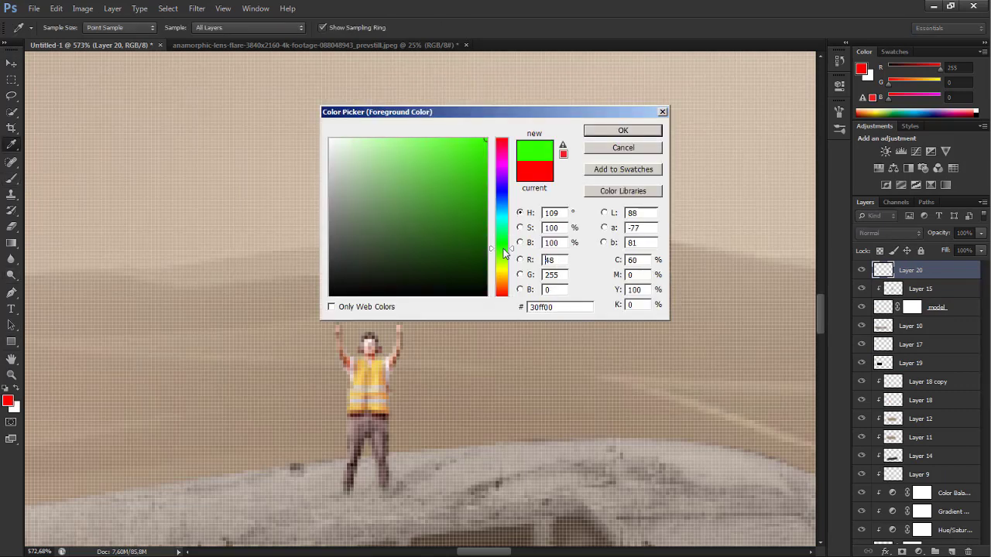
{"action": "left_click", "coordinate": [623, 130]}
- Brush green light sticks above the worker's raised hands and set that layer to Overlay
{"action": "key", "text": "b"}
{"action": "scroll", "coordinate": [305, 317], "scroll_direction": "up", "scroll_amount": 3}
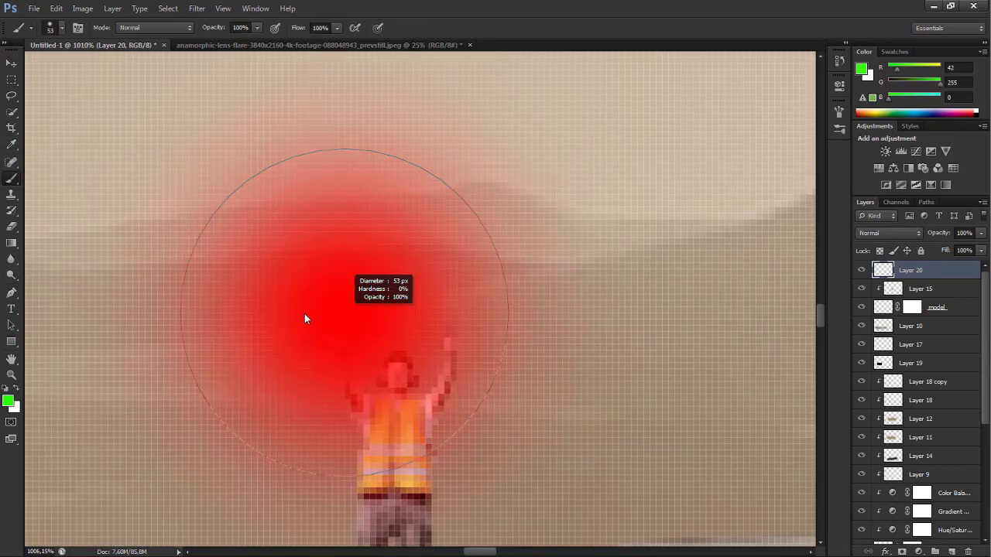
{"action": "left_click_drag", "start_coordinate": [453, 286], "coordinate": [451, 332]}
{"action": "left_click_drag", "start_coordinate": [335, 288], "coordinate": [338, 336]}
{"action": "left_click", "coordinate": [339, 325]}
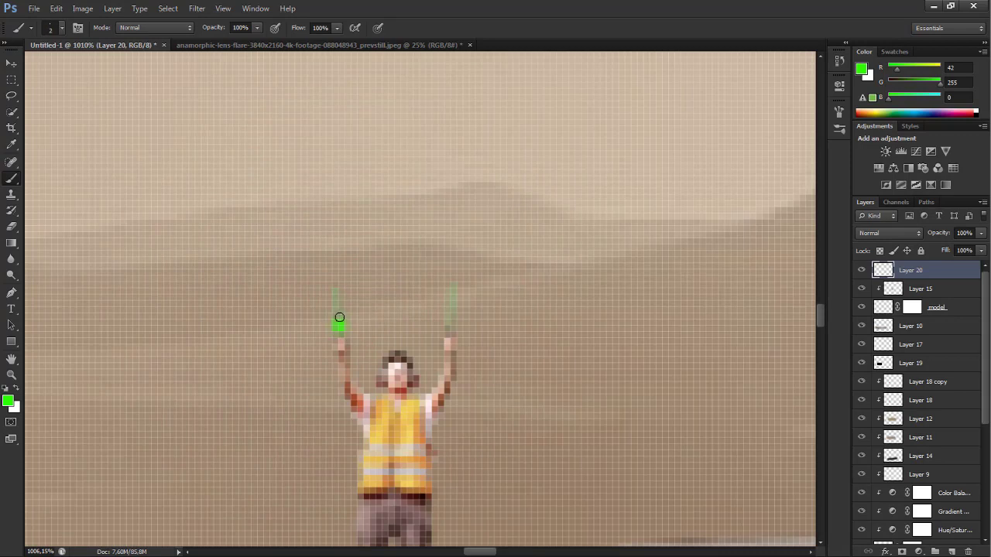
{"action": "left_click", "coordinate": [888, 232]}
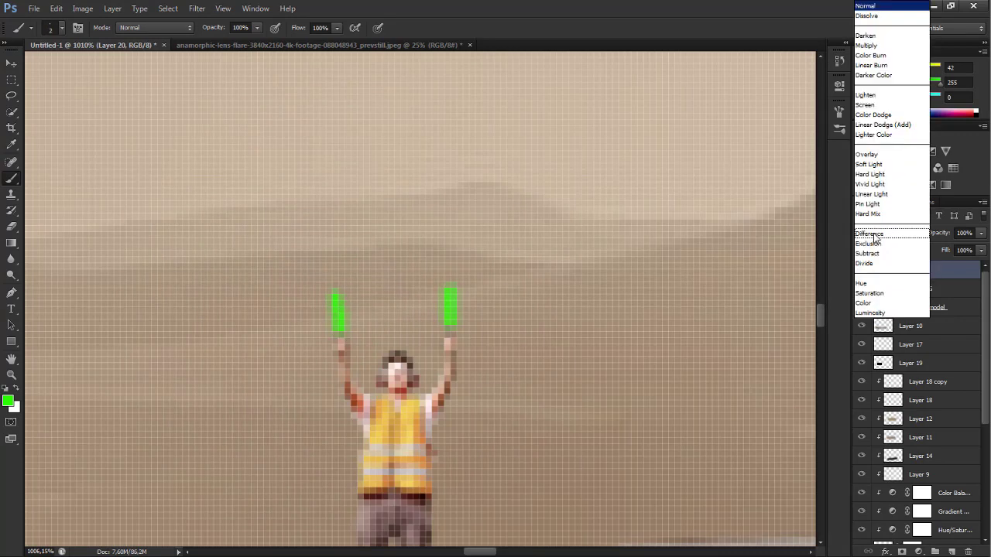
{"action": "left_click", "coordinate": [882, 153]}
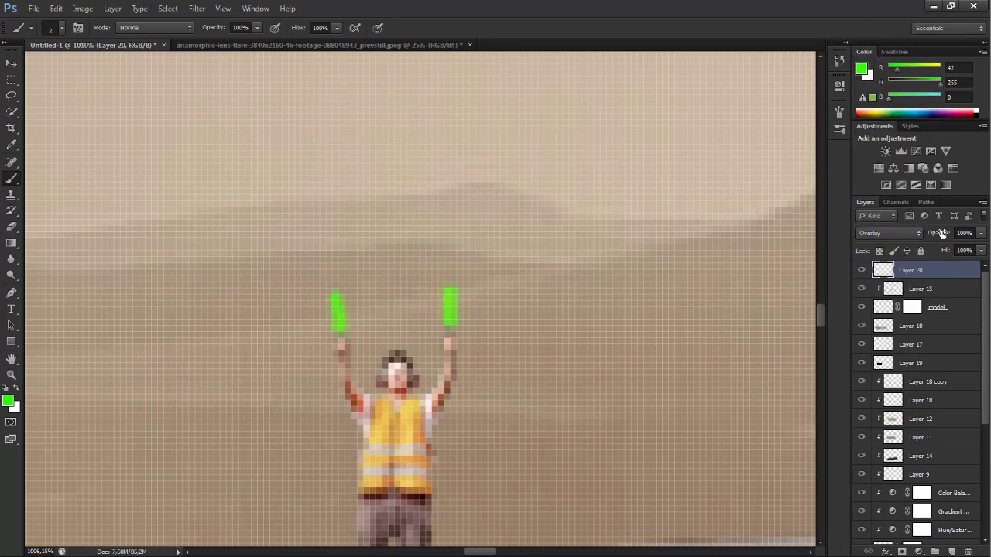
- Duplicate the sticks layer, set the copy to Screen, and apply a 5.5-pixel Gaussian Blur
{"action": "key", "text": "ctrl+j"}
{"action": "left_click", "coordinate": [890, 232]}
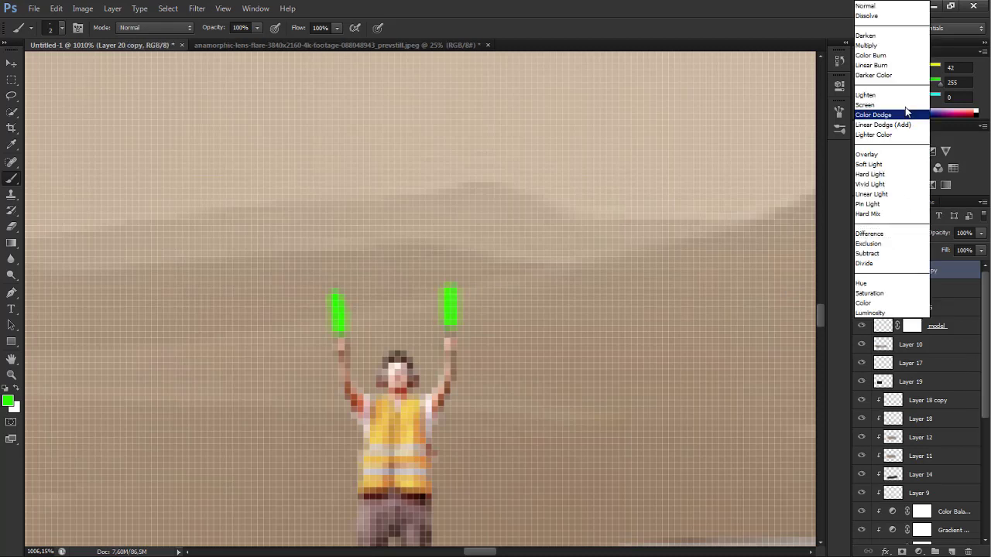
{"action": "left_click", "coordinate": [902, 107]}
{"action": "left_click", "coordinate": [196, 8]}
{"action": "mouse_move", "coordinate": [255, 123]}
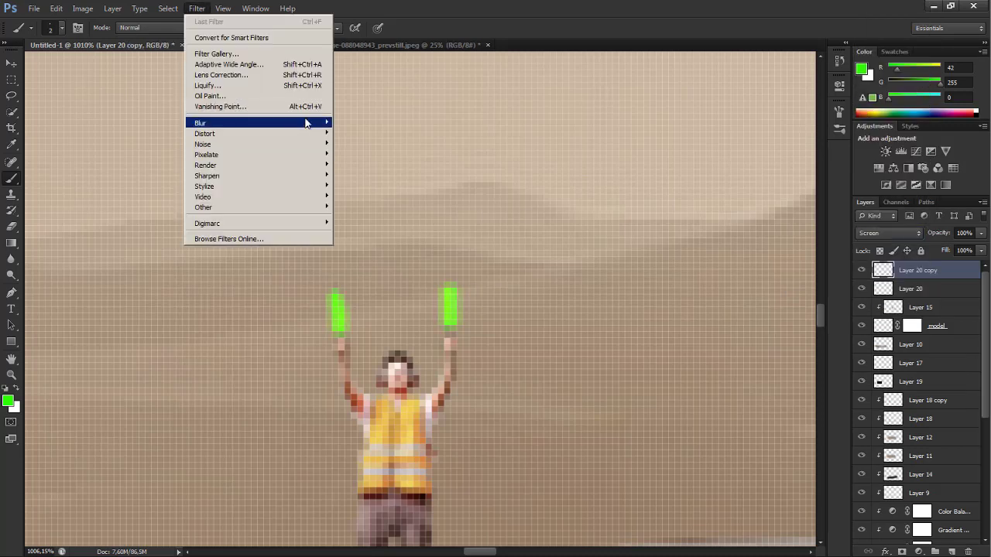
{"action": "left_click", "coordinate": [376, 202]}
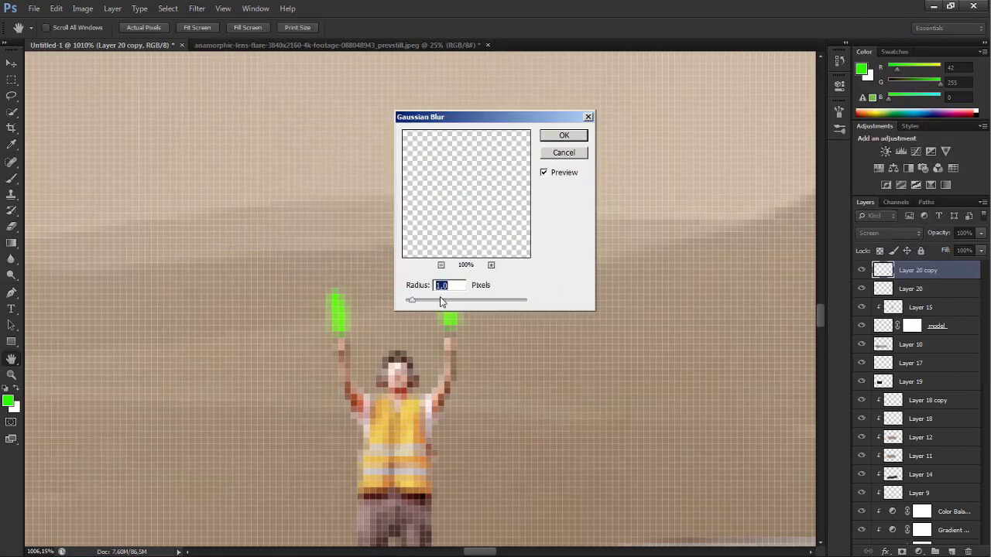
{"action": "left_click_drag", "start_coordinate": [440, 301], "coordinate": [438, 301]}
{"action": "left_click", "coordinate": [564, 136]}
- Set the original light-stick layer to Color Dodge blending
{"action": "key", "text": "b"}
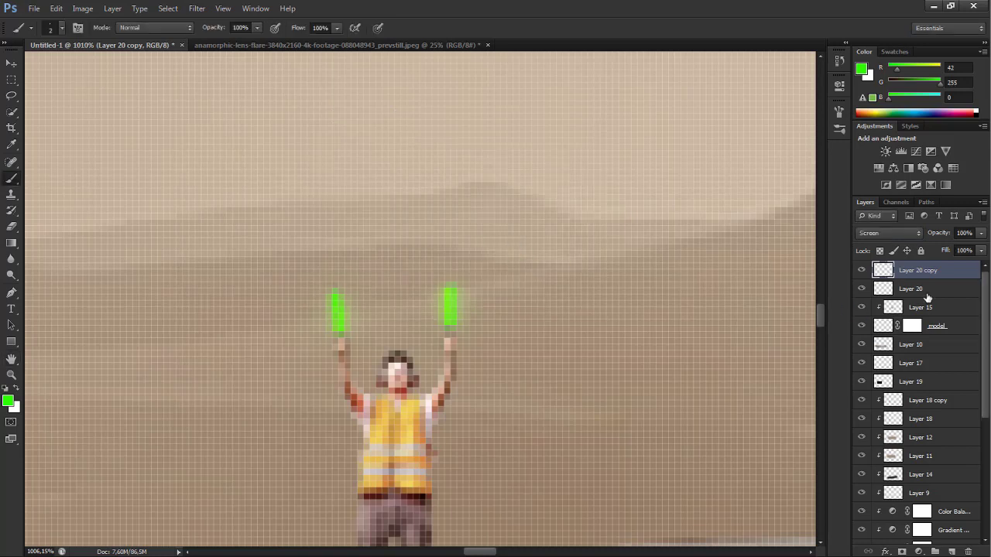
{"action": "left_click", "coordinate": [924, 296]}
{"action": "left_click", "coordinate": [890, 233]}
{"action": "left_click", "coordinate": [890, 115]}
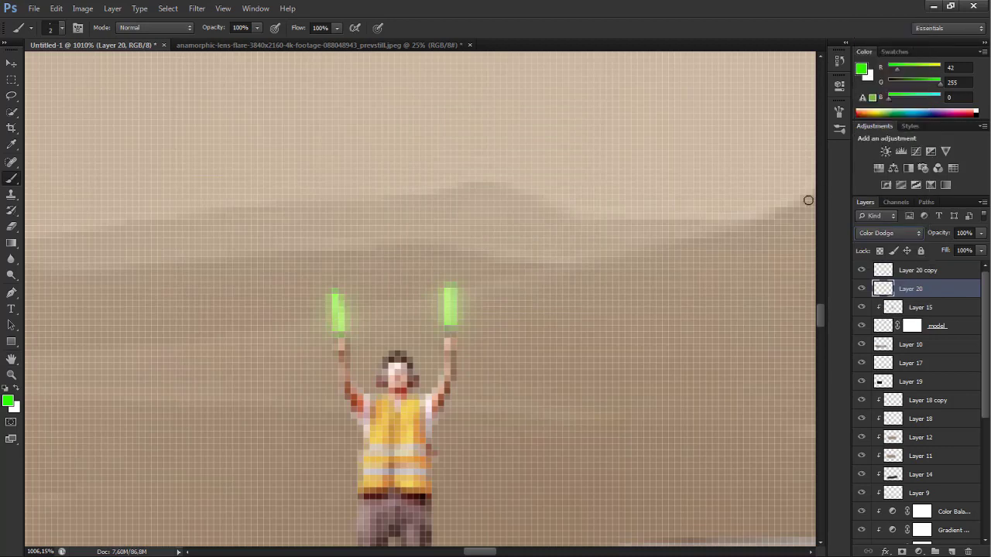
{"action": "scroll", "coordinate": [601, 277], "scroll_direction": "down", "scroll_amount": 3}
{"action": "scroll", "coordinate": [599, 276], "scroll_direction": "down", "scroll_amount": 3}
{"action": "scroll", "coordinate": [598, 277], "scroll_direction": "down", "scroll_amount": 2}
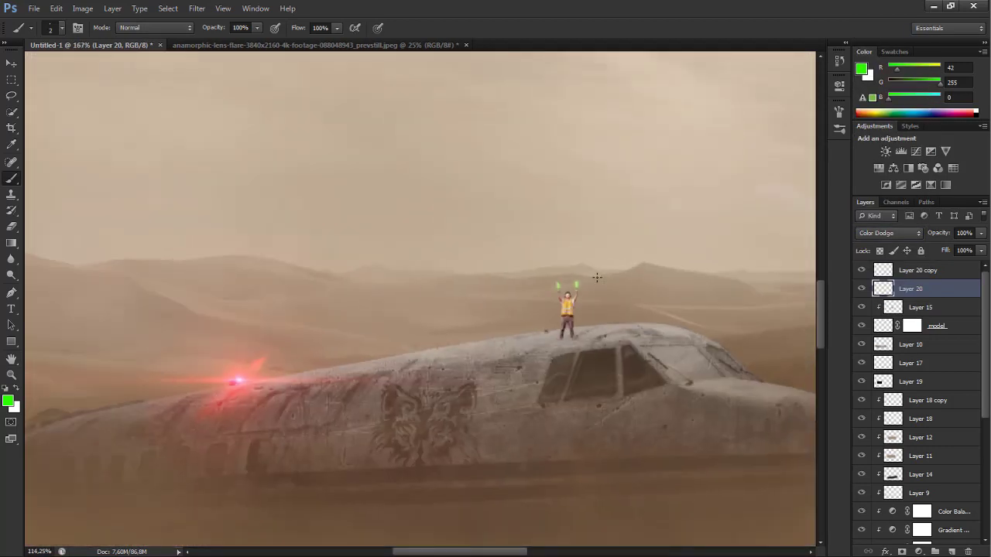
{"action": "scroll", "coordinate": [596, 277], "scroll_direction": "down", "scroll_amount": 2}
{"action": "scroll", "coordinate": [596, 277], "scroll_direction": "down", "scroll_amount": 3}
{"action": "scroll", "coordinate": [586, 283], "scroll_direction": "down", "scroll_amount": 2}
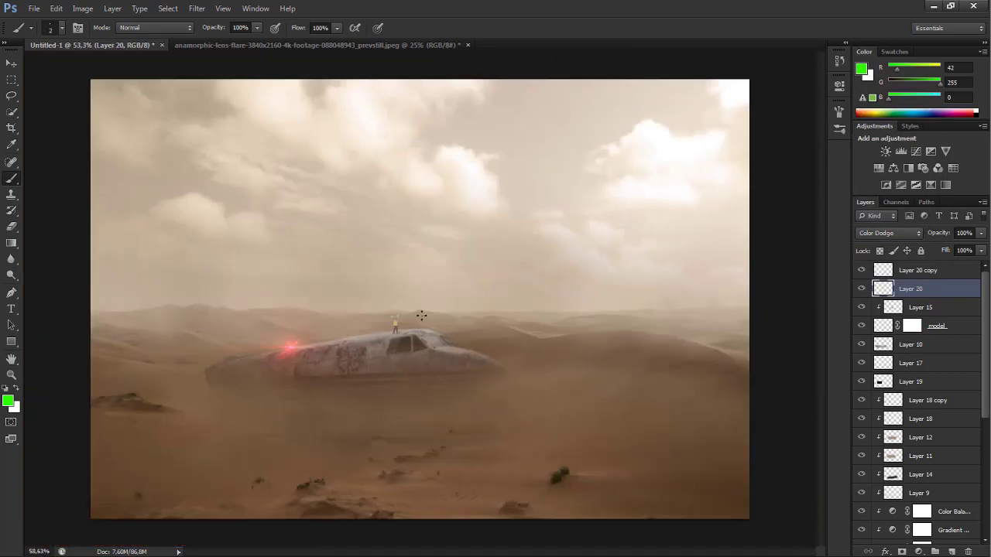
{"action": "scroll", "coordinate": [385, 328], "scroll_direction": "up", "scroll_amount": 5}
{"action": "scroll", "coordinate": [385, 328], "scroll_direction": "up", "scroll_amount": 2}
{"action": "scroll", "coordinate": [384, 329], "scroll_direction": "up", "scroll_amount": 2}
- Close the old lens-flare document without saving and open the blue optical flare JPG
{"action": "key", "text": "v"}
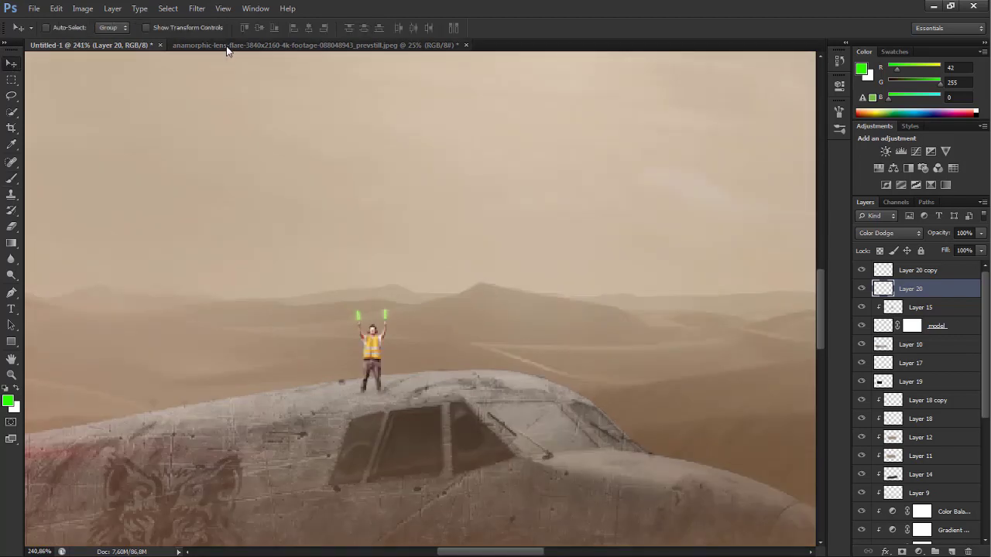
{"action": "left_click", "coordinate": [456, 44]}
{"action": "left_click", "coordinate": [465, 45]}
{"action": "left_click", "coordinate": [499, 207]}
{"action": "left_click", "coordinate": [34, 8]}
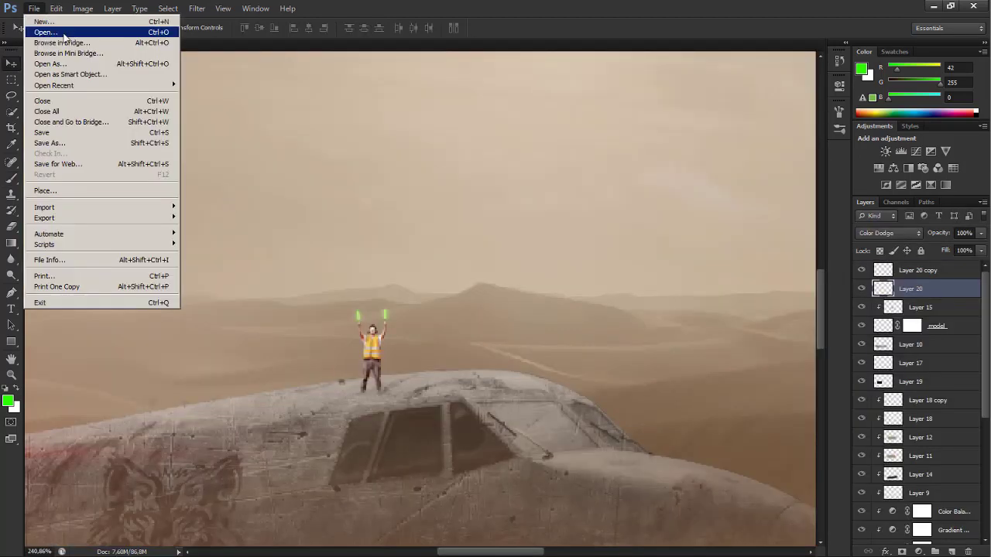
{"action": "left_click", "coordinate": [47, 40]}
{"action": "left_click", "coordinate": [551, 283]}
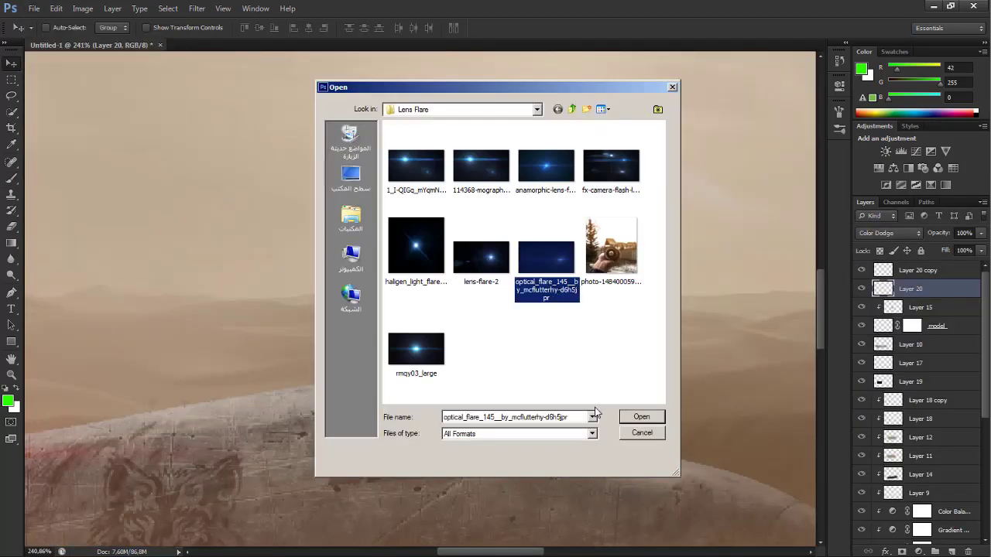
{"action": "left_click", "coordinate": [641, 418]}
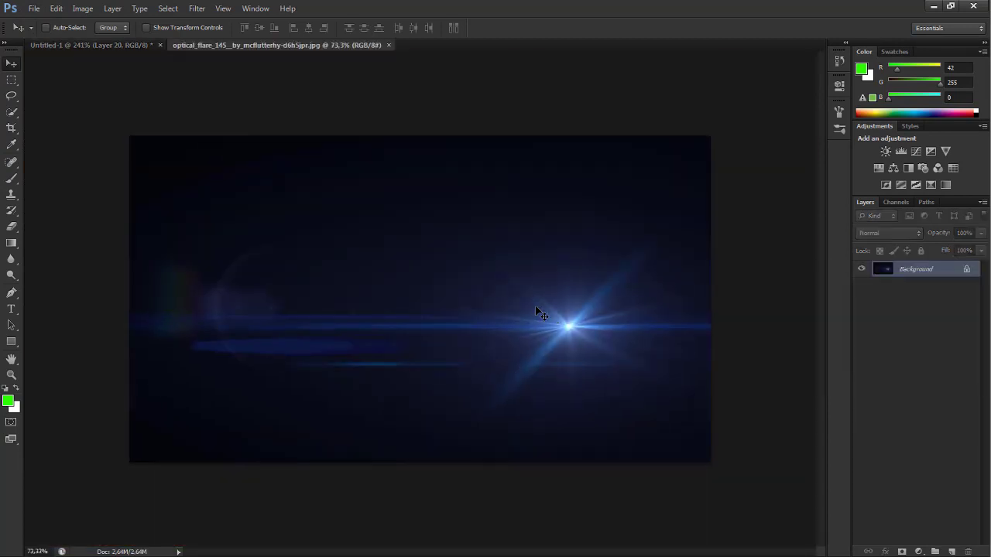
- Shift the flare's hue from blue to green and drag it into the desert scene
{"action": "key", "text": "ctrl+u"}
{"action": "left_click_drag", "start_coordinate": [779, 201], "coordinate": [745, 209]}
{"action": "left_click", "coordinate": [926, 141]}
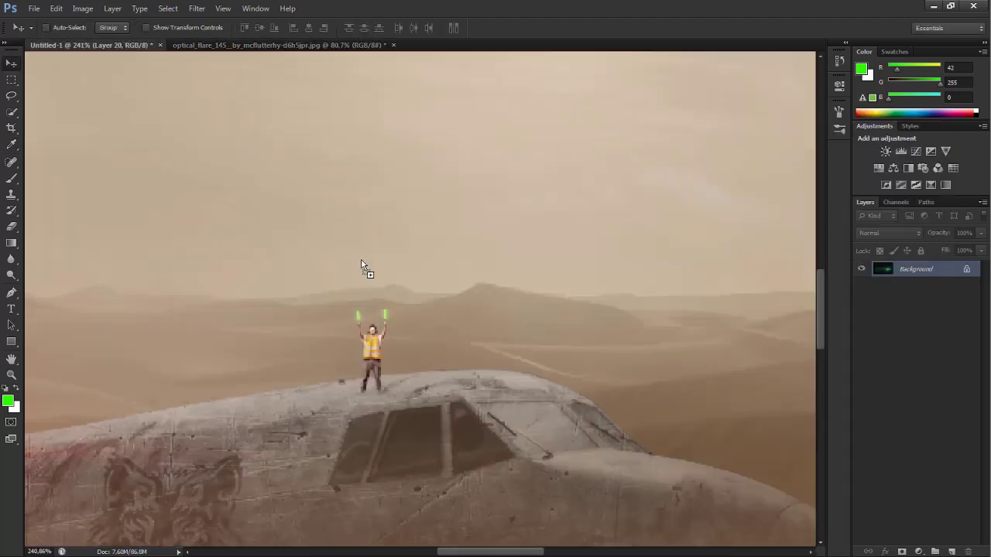
{"action": "left_click_drag", "start_coordinate": [402, 270], "coordinate": [391, 329]}
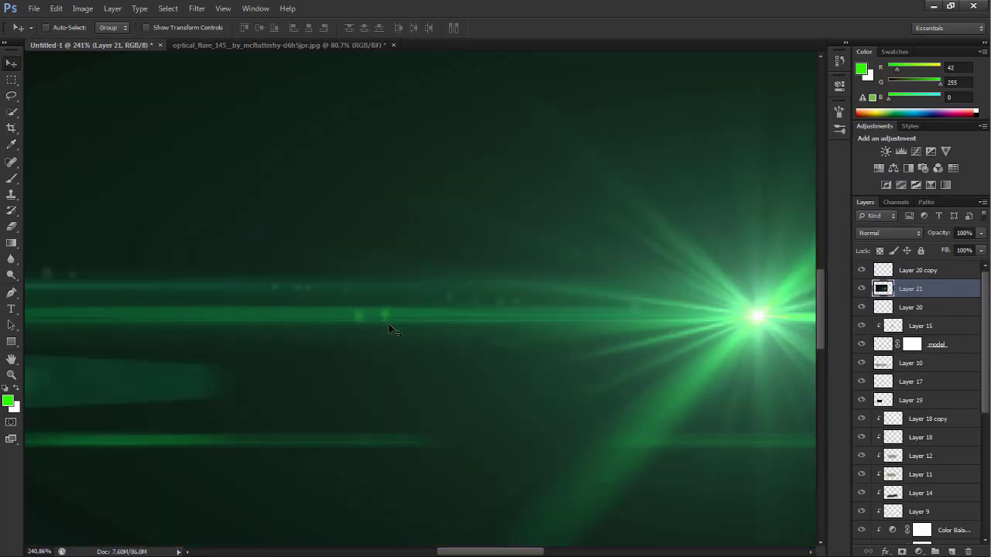
- Shrink Layer 21's green flare in two transforms and place it above the worker's raised hands
{"action": "key", "text": "ctrl+0"}
{"action": "key", "text": "ctrl+t"}
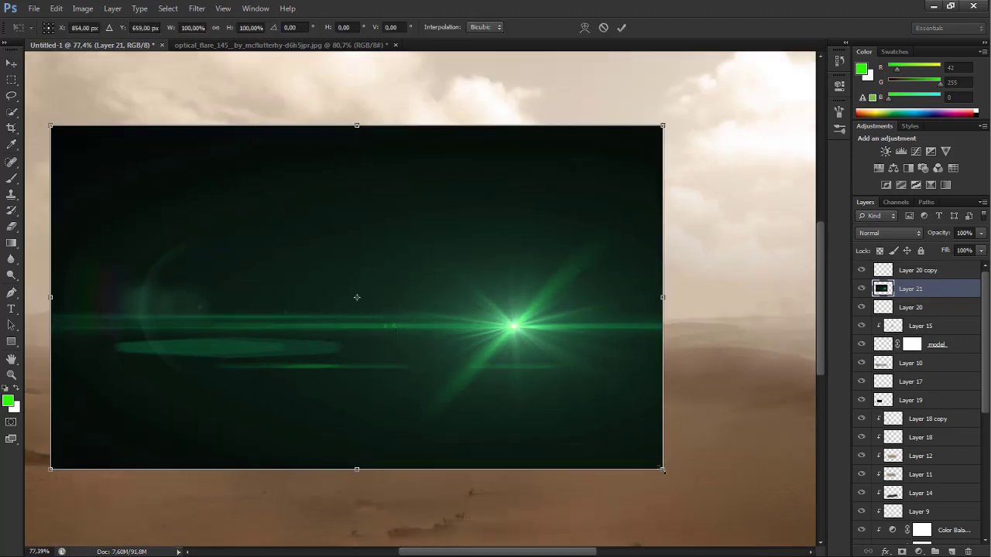
{"action": "left_click_drag", "start_coordinate": [662, 469], "coordinate": [385, 313]}
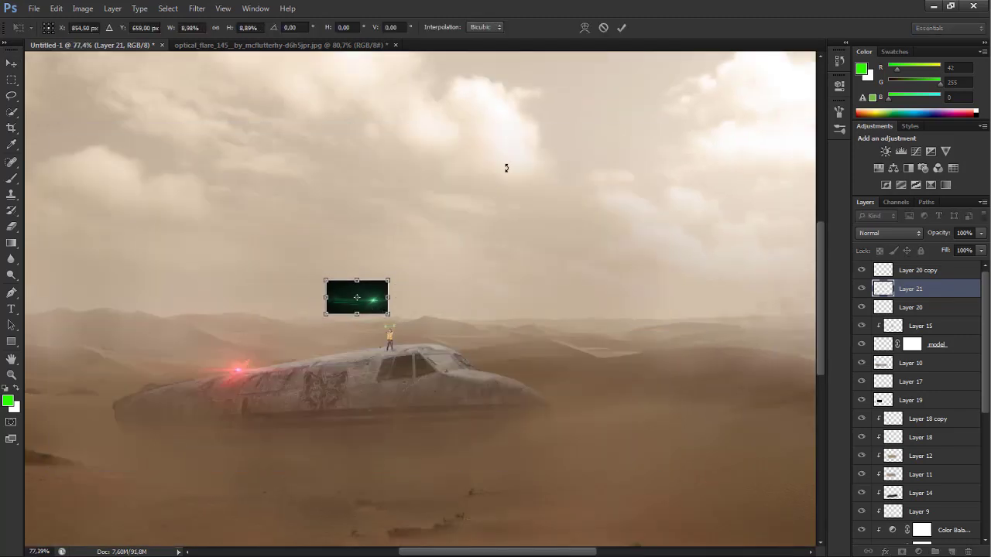
{"action": "left_click", "coordinate": [621, 27]}
{"action": "scroll", "coordinate": [387, 316], "scroll_direction": "up", "scroll_amount": 3}
{"action": "scroll", "coordinate": [388, 325], "scroll_direction": "up", "scroll_amount": 3}
{"action": "key", "text": "ctrl+t"}
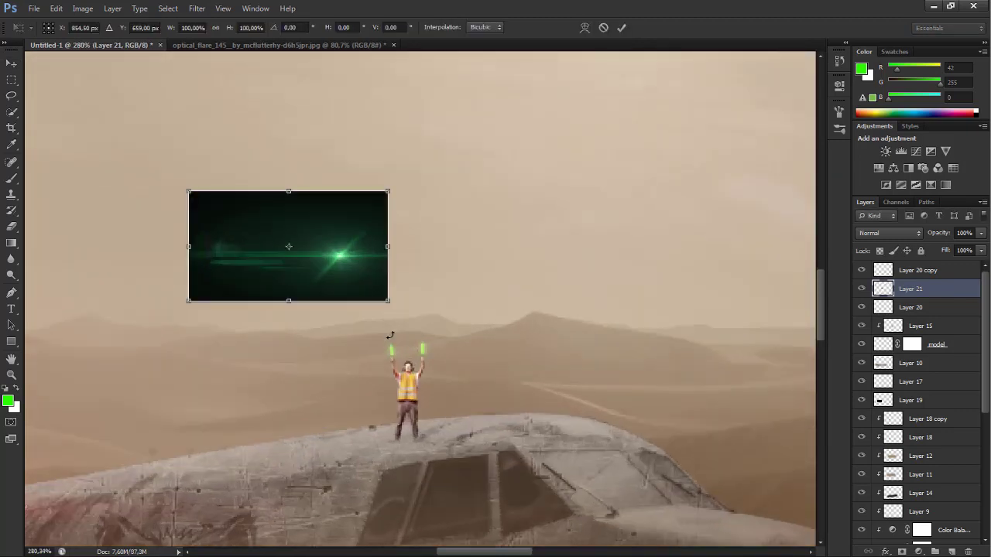
{"action": "mouse_move", "coordinate": [355, 285]}
{"action": "left_mouse_down"}
{"action": "mouse_move", "coordinate": [320, 265]}
{"action": "mouse_move", "coordinate": [418, 346]}
{"action": "left_mouse_up"}
{"action": "left_click", "coordinate": [621, 27]}
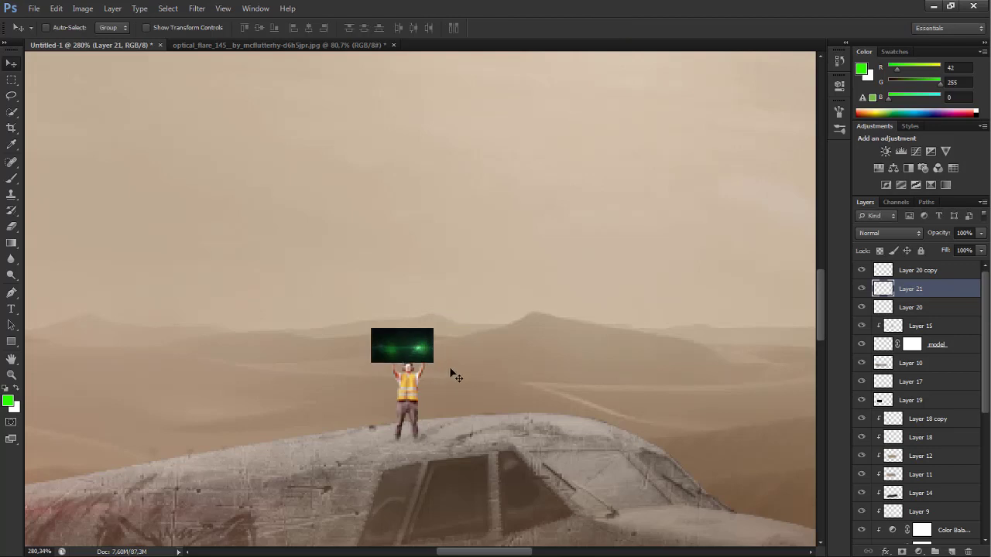
{"action": "scroll", "coordinate": [433, 358], "scroll_direction": "up", "scroll_amount": 2}
{"action": "left_click", "coordinate": [888, 233]}
- Set the green flare to Screen, adjust its Levels, and enlarge it to about 130%
{"action": "left_click", "coordinate": [890, 108]}
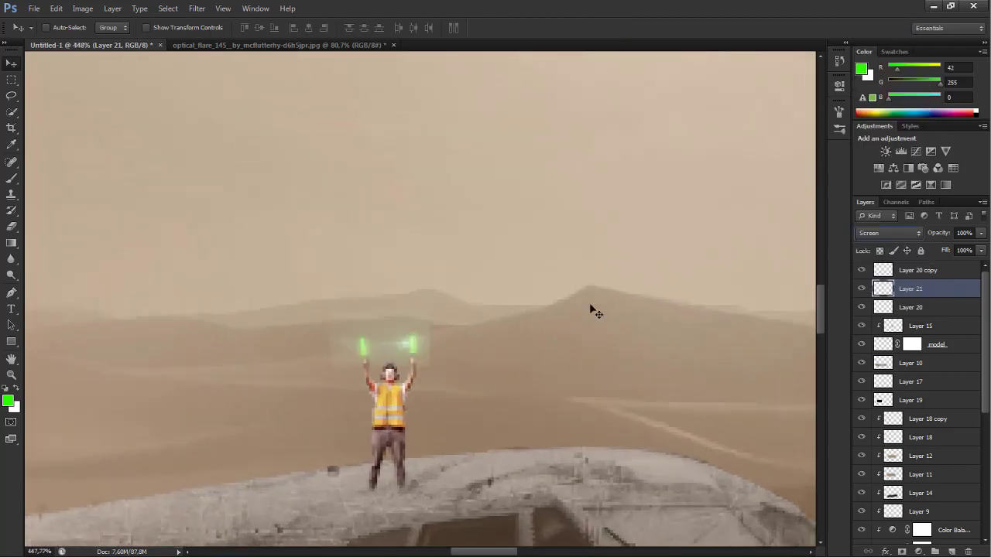
{"action": "key", "text": "ctrl+l"}
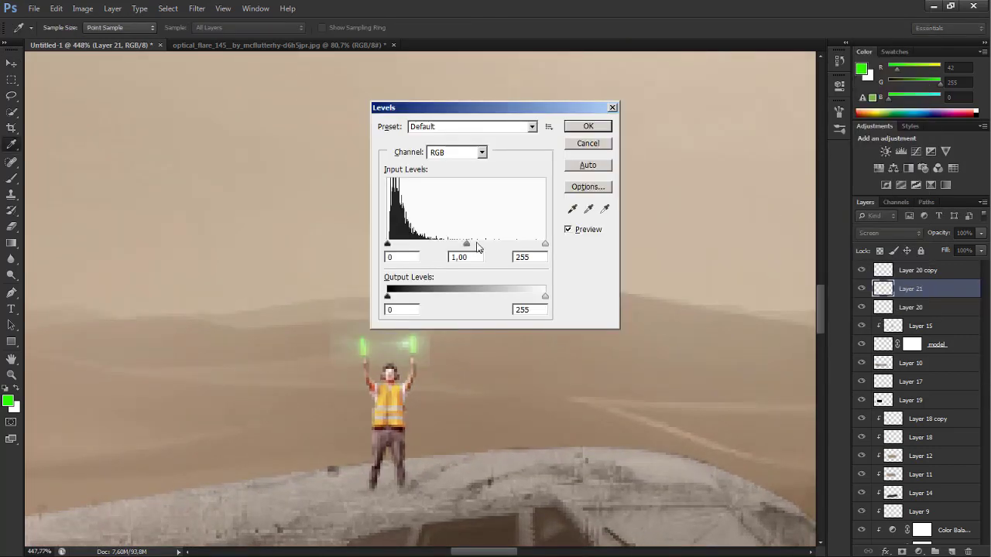
{"action": "left_click", "coordinate": [588, 126]}
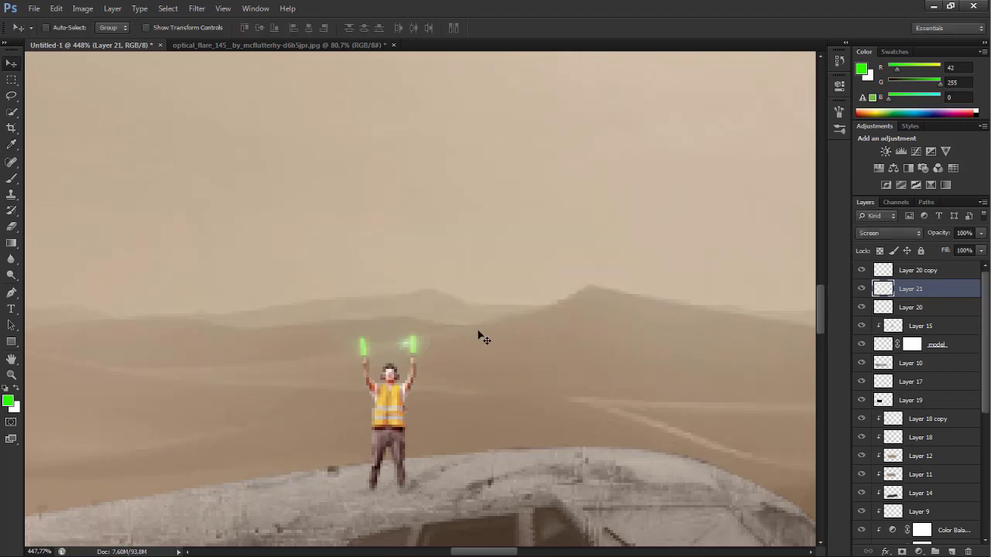
{"action": "key", "text": "ctrl+t"}
{"action": "left_click_drag", "start_coordinate": [431, 365], "coordinate": [446, 375]}
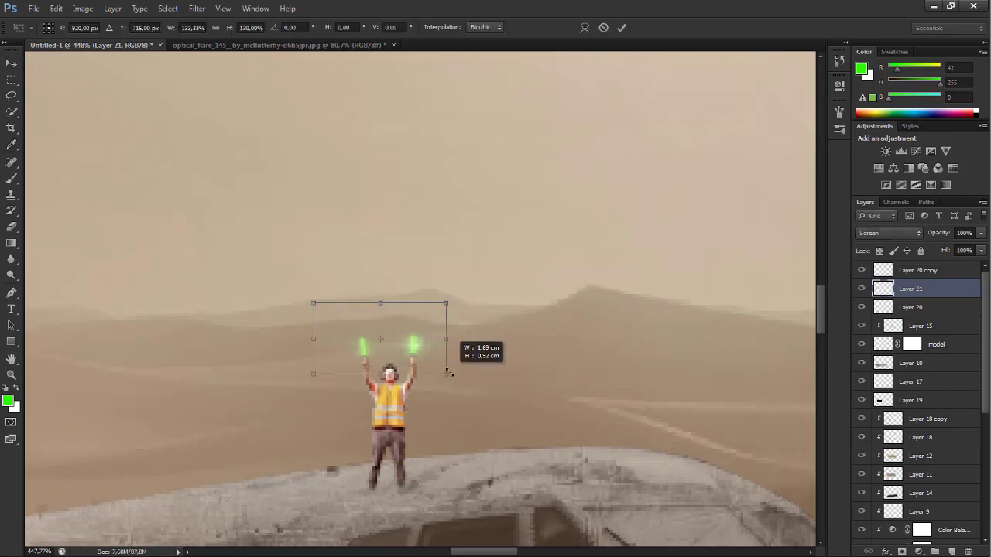
{"action": "left_click", "coordinate": [623, 27]}
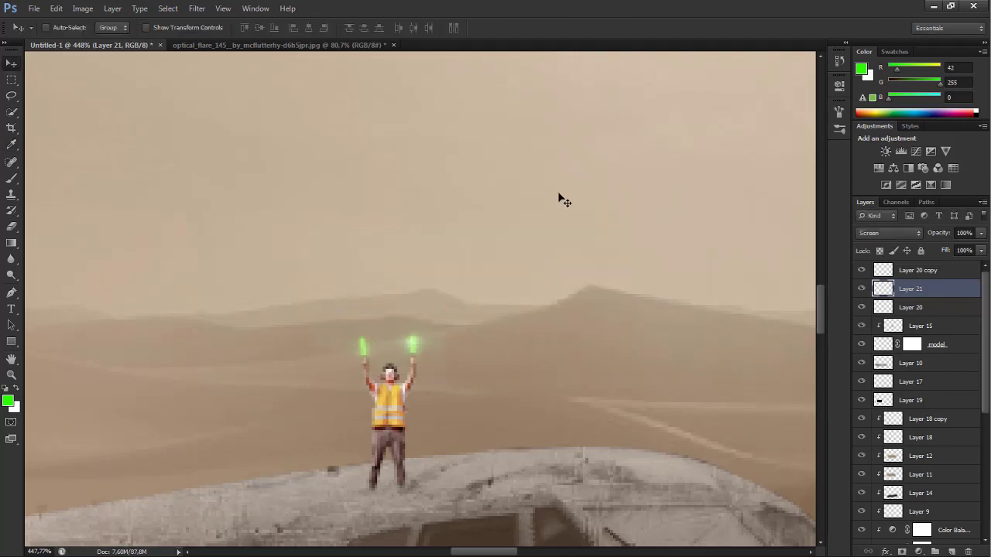
- Duplicate the flare layer and nudge the copy over the second light stick
{"action": "key", "text": "ctrl+j"}
{"action": "left_click_drag", "start_coordinate": [407, 354], "coordinate": [406, 350]}
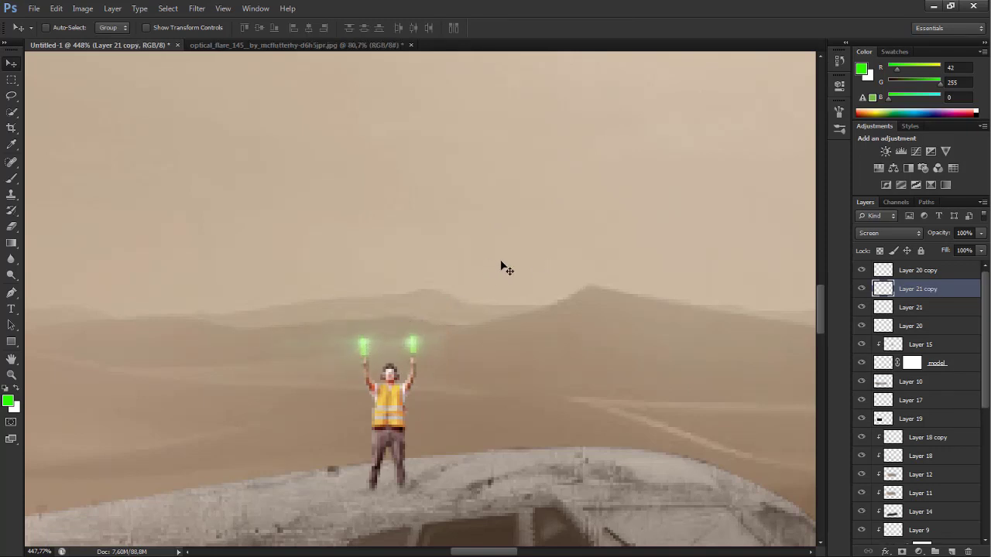
{"action": "scroll", "coordinate": [383, 185], "scroll_direction": "down", "scroll_amount": 1}
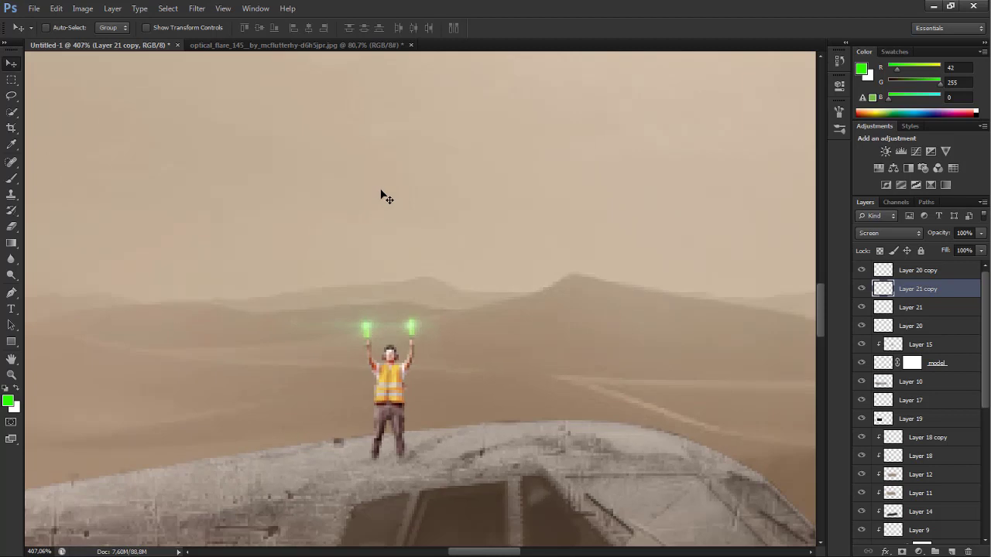
{"action": "scroll", "coordinate": [391, 201], "scroll_direction": "down", "scroll_amount": 5}
{"action": "scroll", "coordinate": [391, 202], "scroll_direction": "down", "scroll_amount": 5}
{"action": "scroll", "coordinate": [391, 205], "scroll_direction": "down", "scroll_amount": 3}
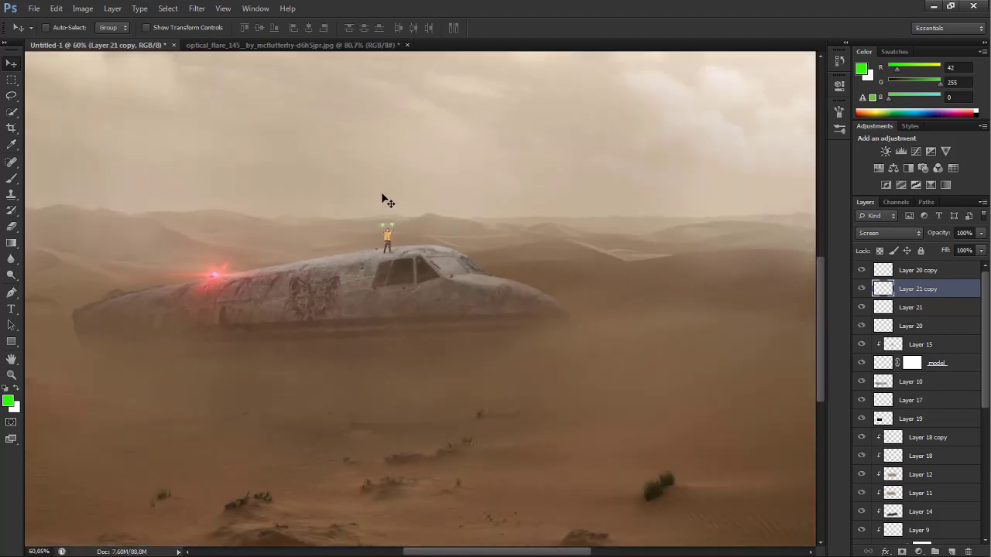
{"action": "scroll", "coordinate": [391, 207], "scroll_direction": "down", "scroll_amount": 2}
{"action": "scroll", "coordinate": [385, 204], "scroll_direction": "up", "scroll_amount": 1}
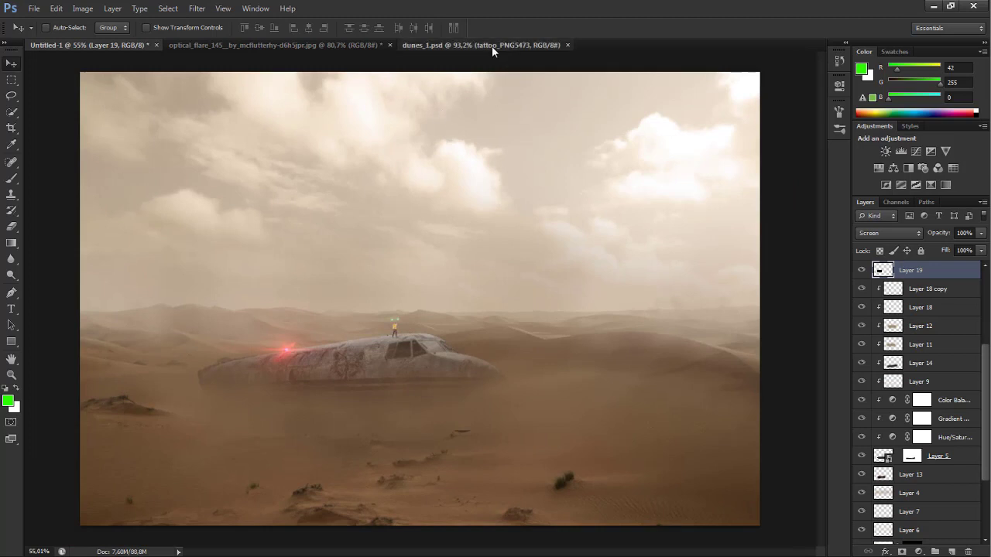
- Close the dunes_1.psd document and the separate flare image
{"action": "left_click", "coordinate": [492, 45]}
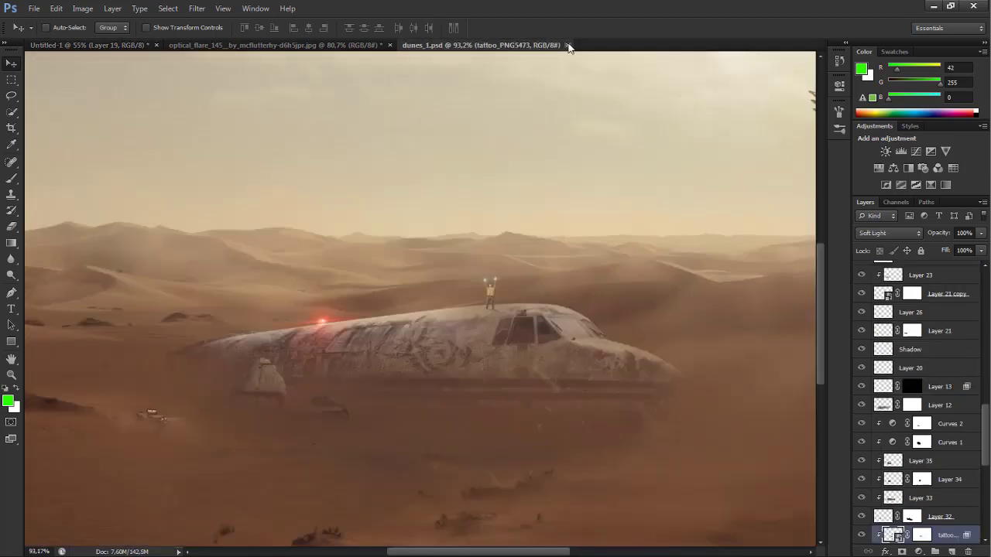
{"action": "left_click", "coordinate": [568, 45]}
{"action": "key", "text": "ctrl+w"}
- Discard the flare image's changes and open the army jeep photo, file (4).jpg
{"action": "left_click", "coordinate": [500, 206]}
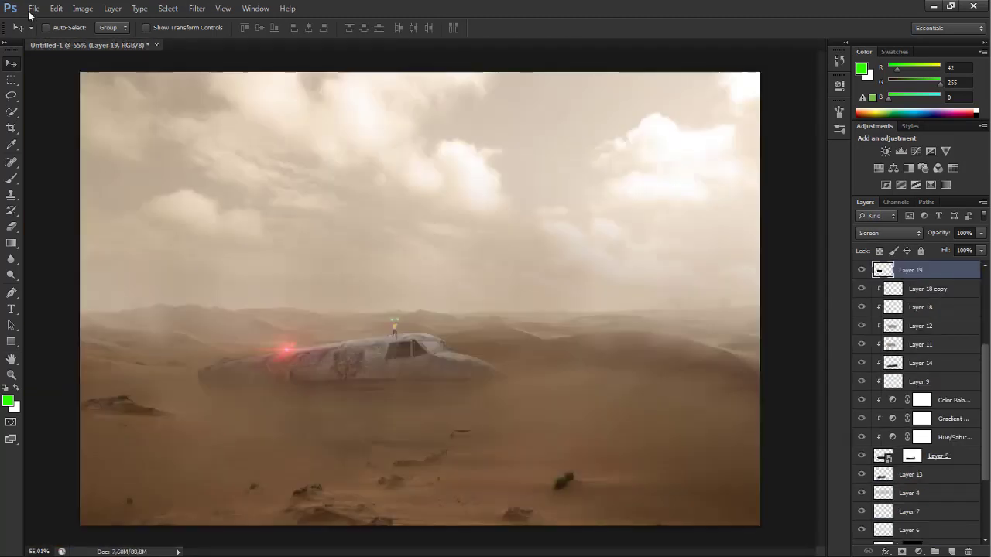
{"action": "left_click", "coordinate": [34, 9]}
{"action": "left_click", "coordinate": [47, 36]}
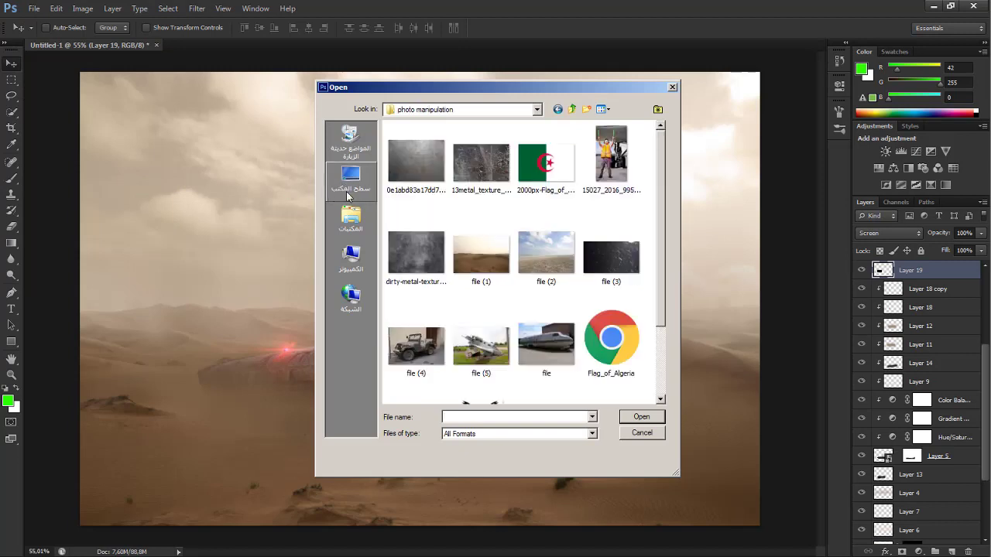
{"action": "left_click_drag", "start_coordinate": [664, 246], "coordinate": [662, 299]}
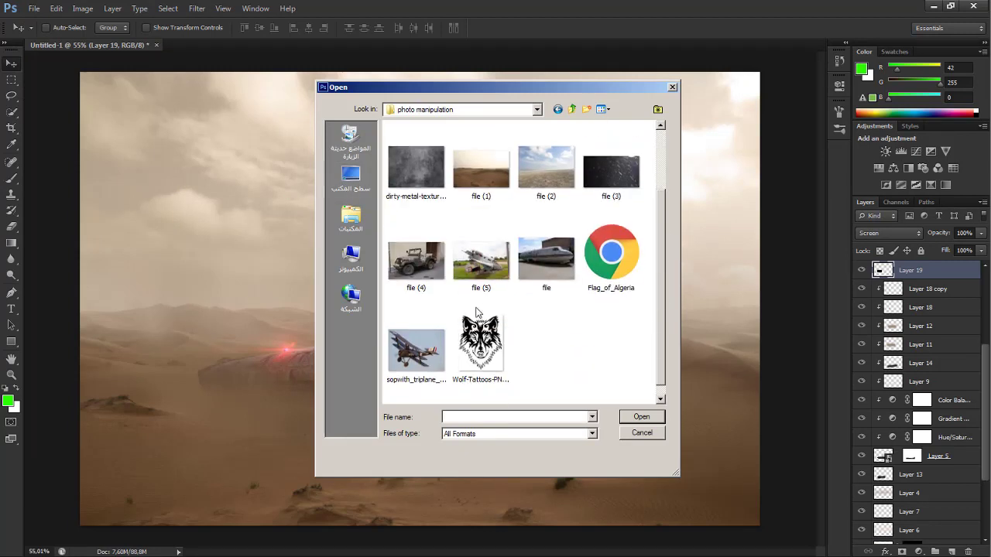
{"action": "left_click", "coordinate": [418, 279]}
{"action": "left_click", "coordinate": [646, 417]}
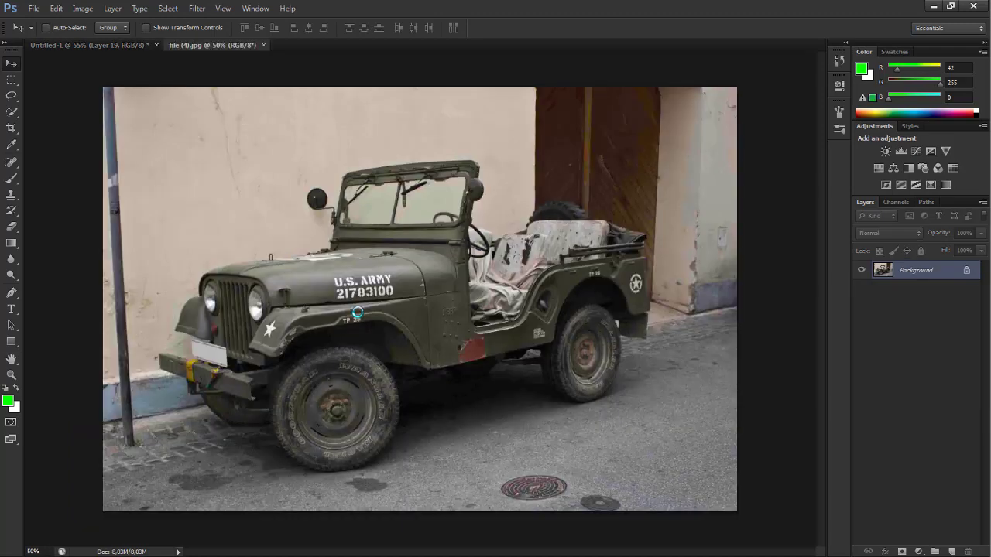
- Trace the jeep's full outline with the Pen tool in Path mode
{"action": "scroll", "coordinate": [329, 507], "scroll_direction": "up", "scroll_amount": 2}
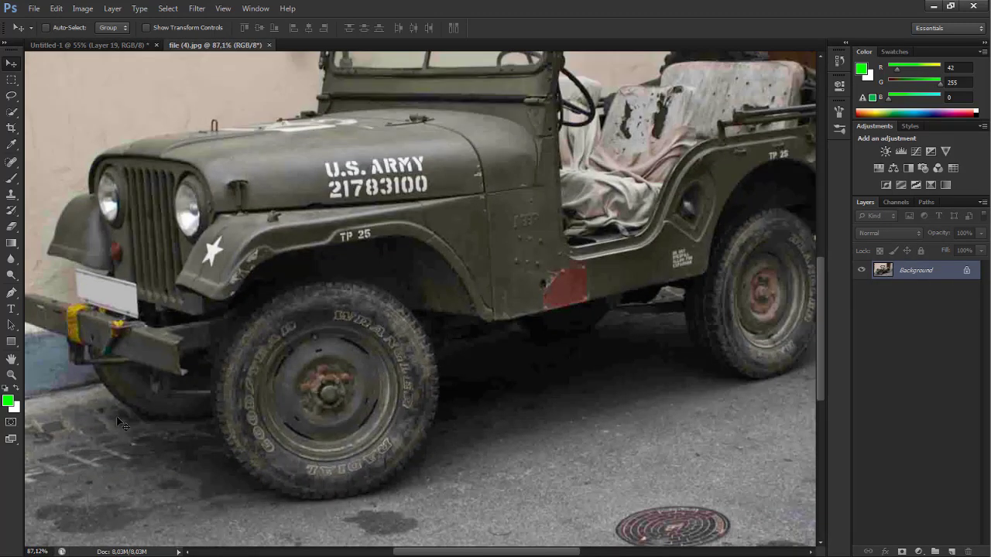
{"action": "scroll", "coordinate": [118, 422], "scroll_direction": "up", "scroll_amount": 1}
{"action": "left_click", "coordinate": [10, 294]}
{"action": "scroll", "coordinate": [186, 456], "scroll_direction": "up", "scroll_amount": 1}
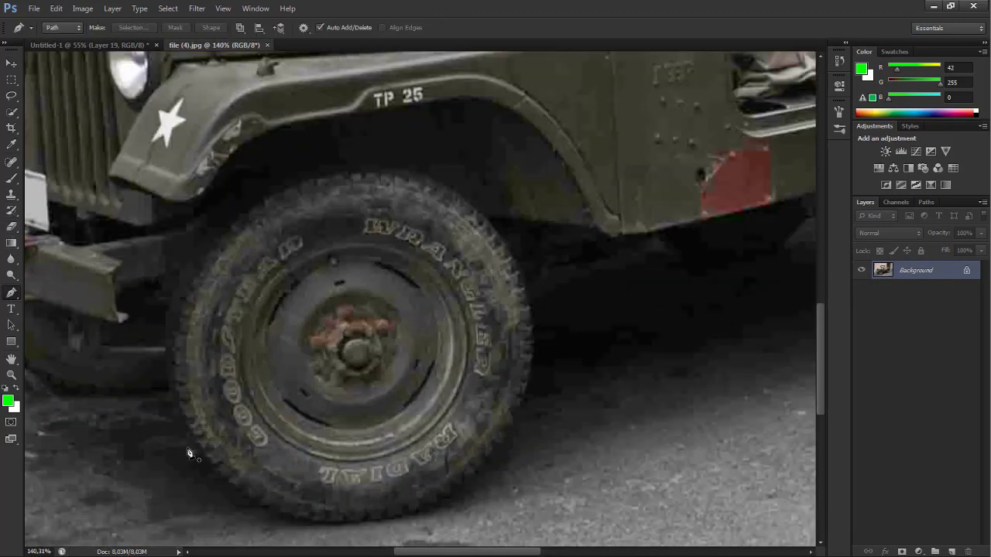
{"action": "scroll", "coordinate": [572, 321], "scroll_direction": "up", "scroll_amount": 1}
{"action": "scroll", "coordinate": [568, 320], "scroll_direction": "right", "scroll_amount": 5}
{"action": "scroll", "coordinate": [541, 341], "scroll_direction": "up", "scroll_amount": 3}
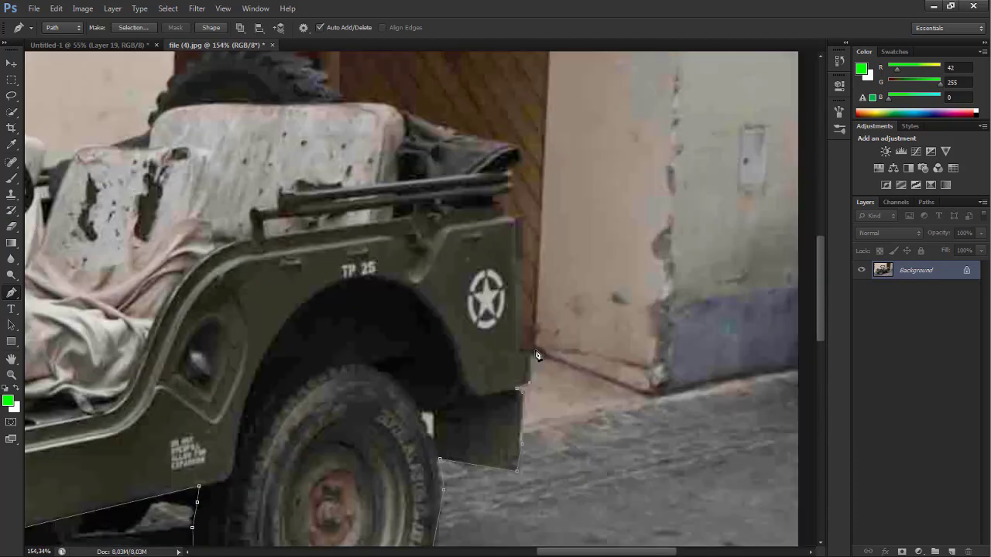
{"action": "scroll", "coordinate": [521, 168], "scroll_direction": "up", "scroll_amount": 2}
{"action": "scroll", "coordinate": [521, 168], "scroll_direction": "up", "scroll_amount": 3}
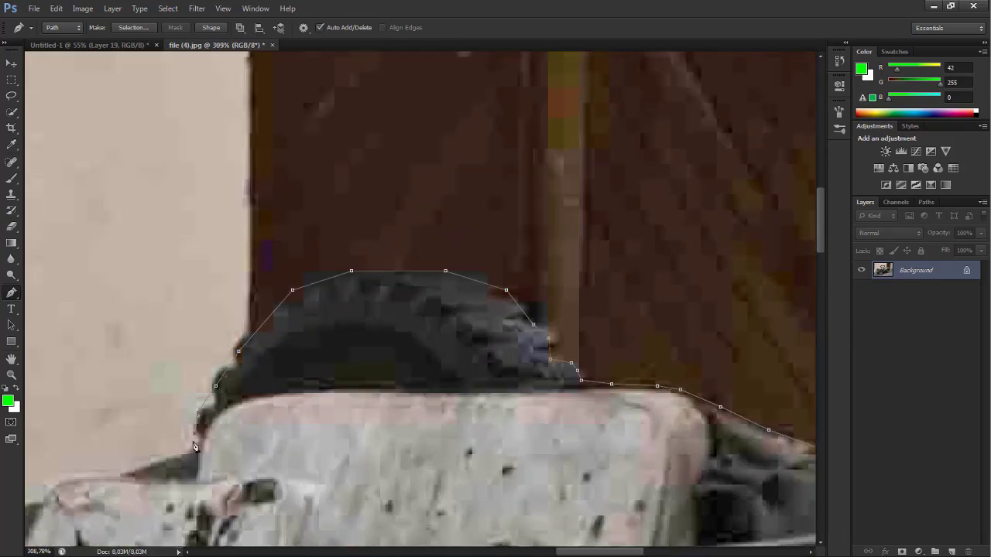
{"action": "scroll", "coordinate": [303, 277], "scroll_direction": "left", "scroll_amount": 3}
{"action": "scroll", "coordinate": [303, 277], "scroll_direction": "down", "scroll_amount": 2}
{"action": "scroll", "coordinate": [302, 278], "scroll_direction": "down", "scroll_amount": 2}
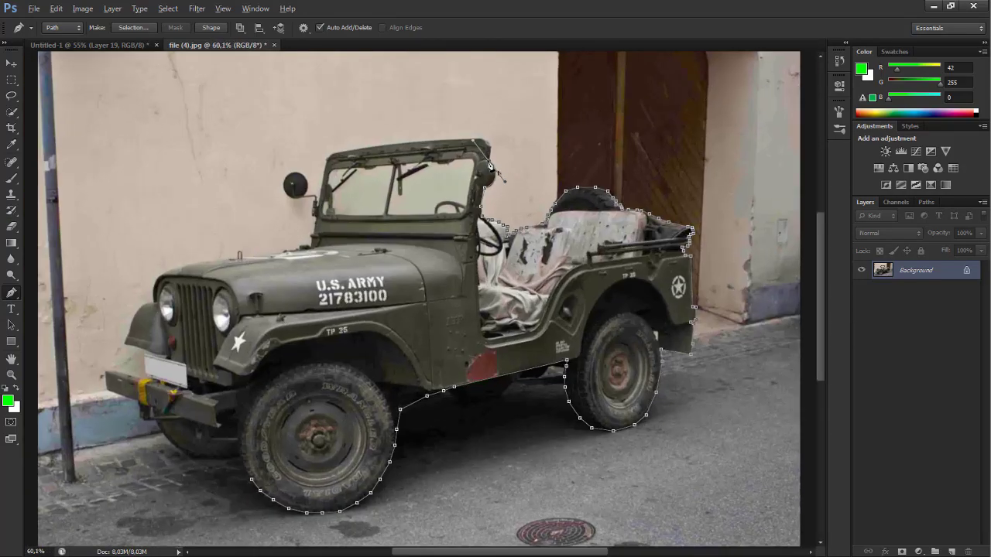
{"action": "scroll", "coordinate": [449, 192], "scroll_direction": "up", "scroll_amount": 2}
{"action": "scroll", "coordinate": [364, 364], "scroll_direction": "up", "scroll_amount": 3}
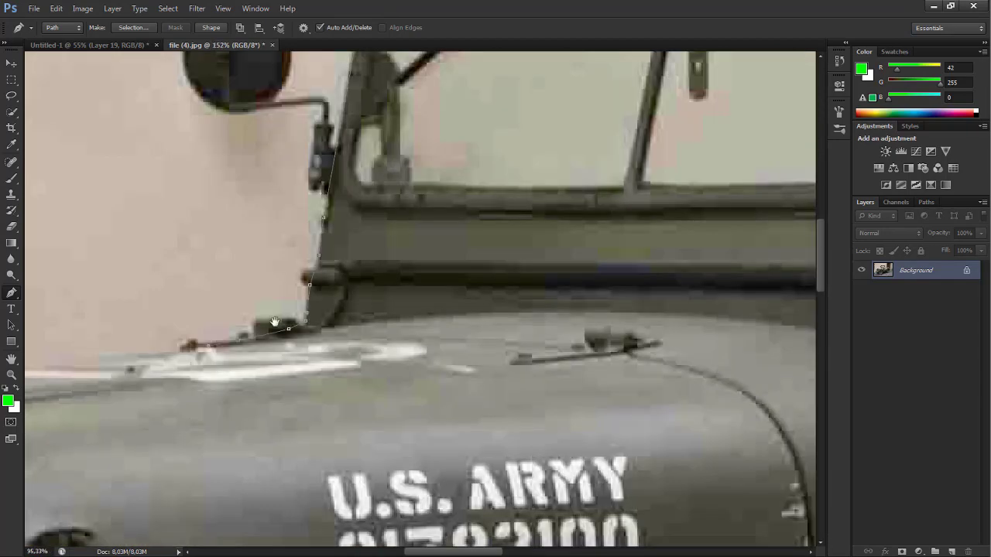
{"action": "scroll", "coordinate": [298, 224], "scroll_direction": "down", "scroll_amount": 3}
{"action": "scroll", "coordinate": [297, 224], "scroll_direction": "left", "scroll_amount": 4}
{"action": "scroll", "coordinate": [297, 224], "scroll_direction": "down", "scroll_amount": 3}
{"action": "scroll", "coordinate": [271, 211], "scroll_direction": "left", "scroll_amount": 2}
{"action": "scroll", "coordinate": [323, 483], "scroll_direction": "down", "scroll_amount": 3}
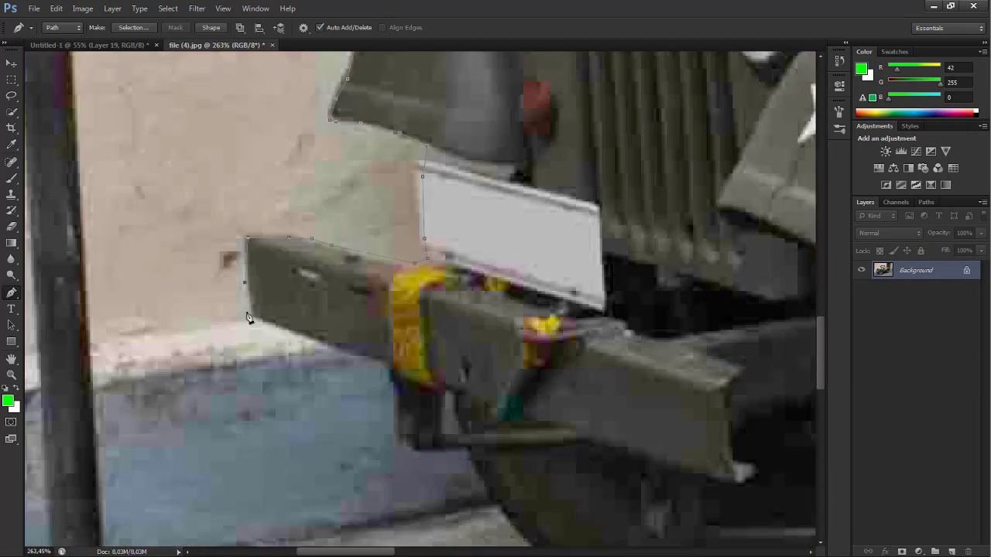
{"action": "scroll", "coordinate": [335, 285], "scroll_direction": "down", "scroll_amount": 3}
{"action": "key", "text": "ctrl+0"}
- Turn the jeep outline into a selection and drag the cut-out jeep into the desert scene
{"action": "key", "text": "ctrl+Return"}
{"action": "key", "text": "v"}
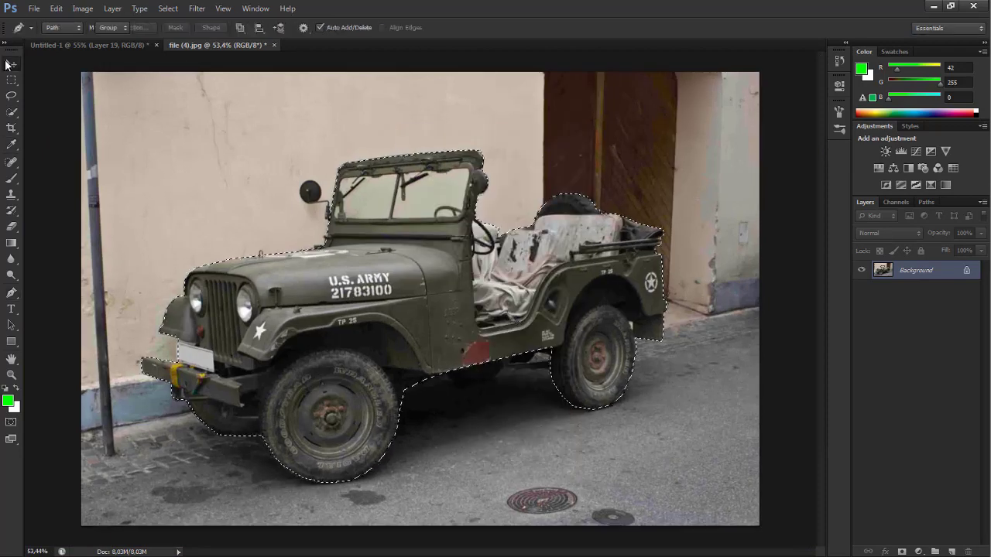
{"action": "mouse_move", "coordinate": [371, 286]}
{"action": "left_mouse_down"}
{"action": "mouse_move", "coordinate": [85, 54]}
{"action": "mouse_move", "coordinate": [379, 312]}
{"action": "left_mouse_up"}
- Shrink the jeep, move it to the lower left, and flip it horizontally
{"action": "key", "text": "ctrl+t"}
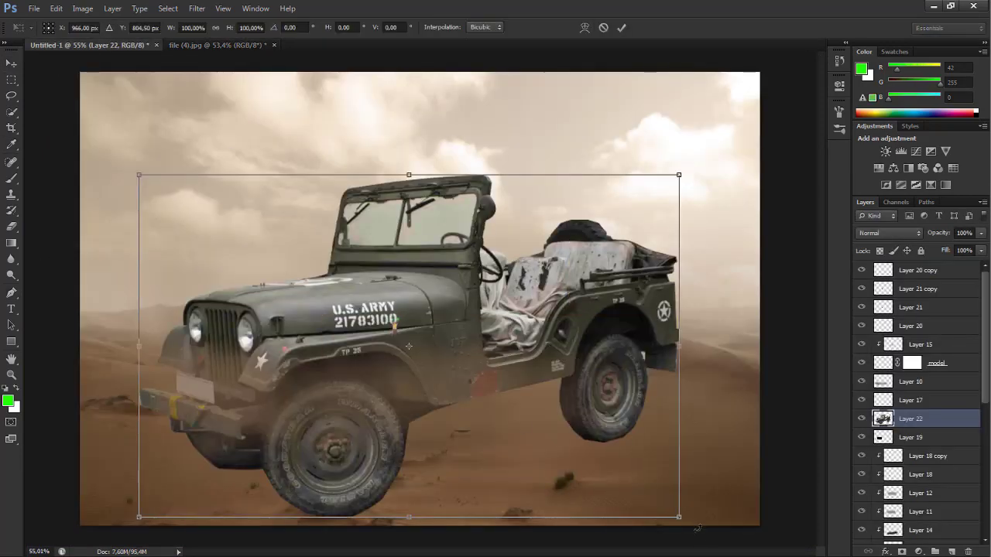
{"action": "left_click_drag", "start_coordinate": [674, 525], "coordinate": [417, 377]}
{"action": "scroll", "coordinate": [417, 377], "scroll_direction": "up", "scroll_amount": 2}
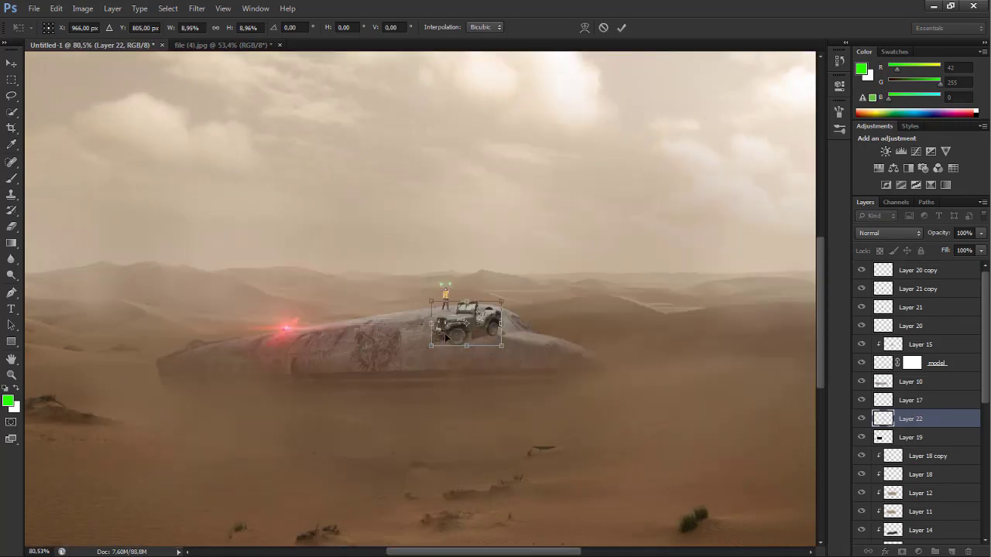
{"action": "left_click_drag", "start_coordinate": [446, 337], "coordinate": [151, 455]}
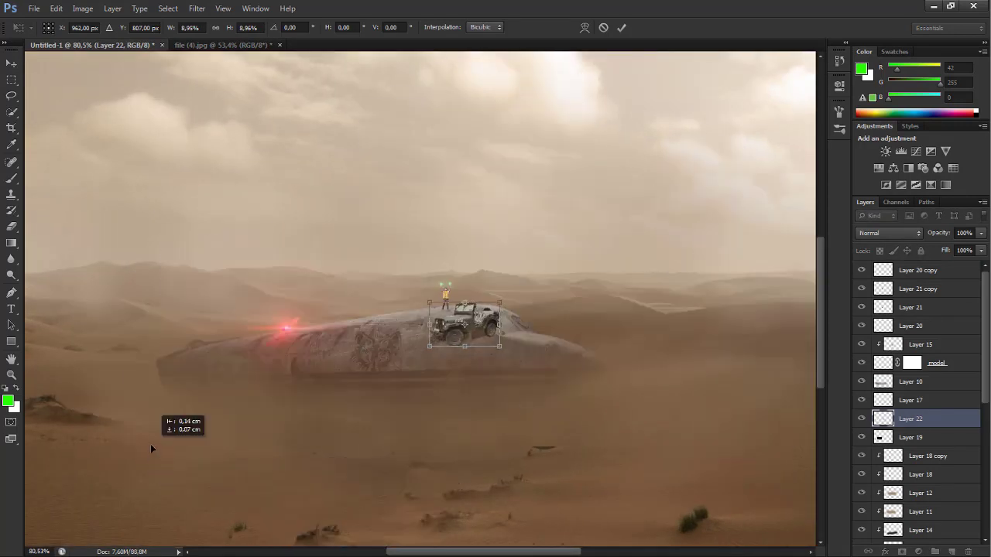
{"action": "scroll", "coordinate": [147, 463], "scroll_direction": "up", "scroll_amount": 3}
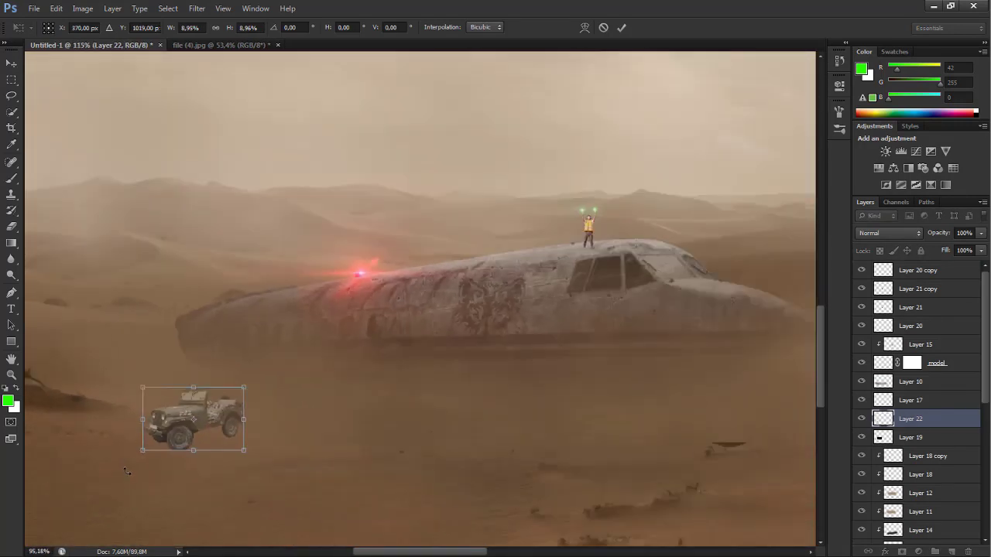
{"action": "scroll", "coordinate": [119, 472], "scroll_direction": "down", "scroll_amount": 3}
{"action": "right_click", "coordinate": [157, 456]}
{"action": "left_click", "coordinate": [182, 438]}
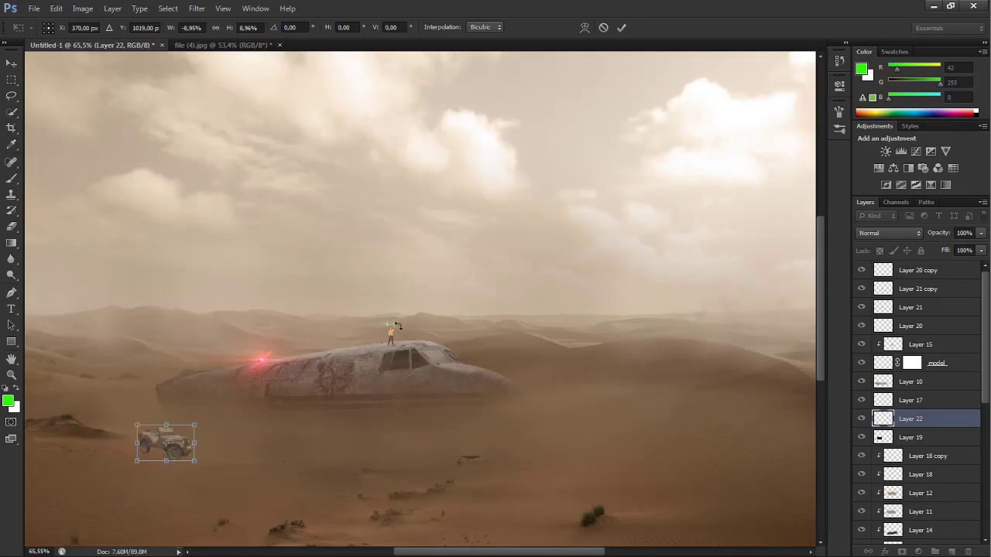
{"action": "left_click", "coordinate": [620, 28]}
{"action": "scroll", "coordinate": [235, 384], "scroll_direction": "down", "scroll_amount": 3}
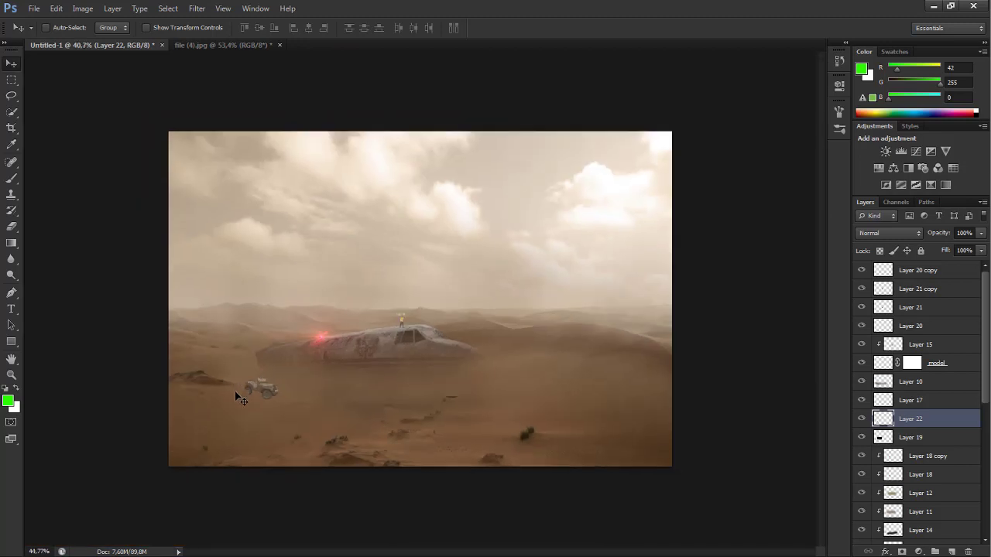
{"action": "scroll", "coordinate": [212, 422], "scroll_direction": "up", "scroll_amount": 3}
{"action": "scroll", "coordinate": [178, 437], "scroll_direction": "up", "scroll_amount": 4}
{"action": "scroll", "coordinate": [171, 426], "scroll_direction": "up", "scroll_amount": 6}
{"action": "scroll", "coordinate": [171, 424], "scroll_direction": "up", "scroll_amount": 1}
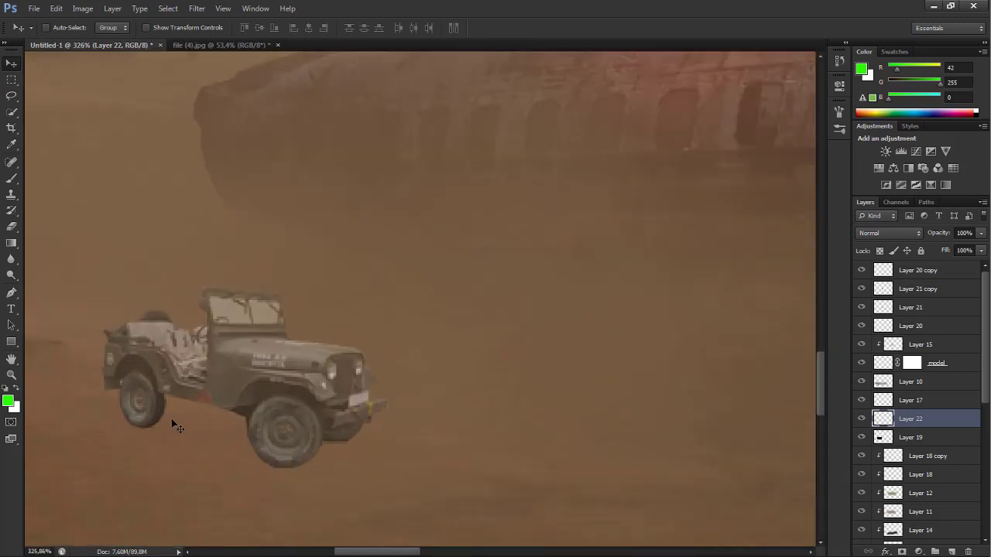
- Shrink the jeep slightly more and nudge it up-left onto the dune edge
{"action": "key", "text": "ctrl+t"}
{"action": "left_click_drag", "start_coordinate": [383, 467], "coordinate": [313, 422]}
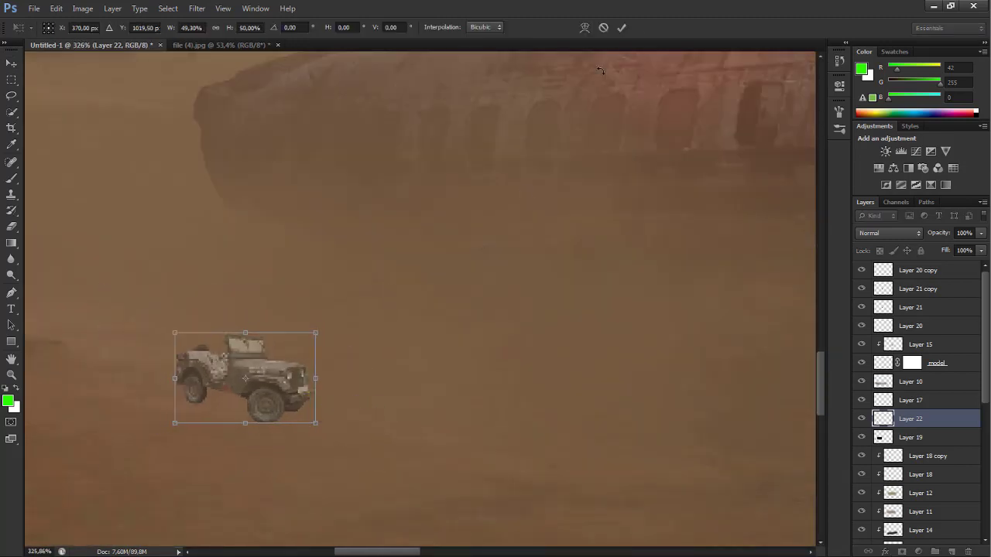
{"action": "left_click", "coordinate": [621, 28]}
{"action": "scroll", "coordinate": [126, 345], "scroll_direction": "down", "scroll_amount": 4}
{"action": "scroll", "coordinate": [123, 348], "scroll_direction": "down", "scroll_amount": 5}
{"action": "scroll", "coordinate": [124, 348], "scroll_direction": "down", "scroll_amount": 3}
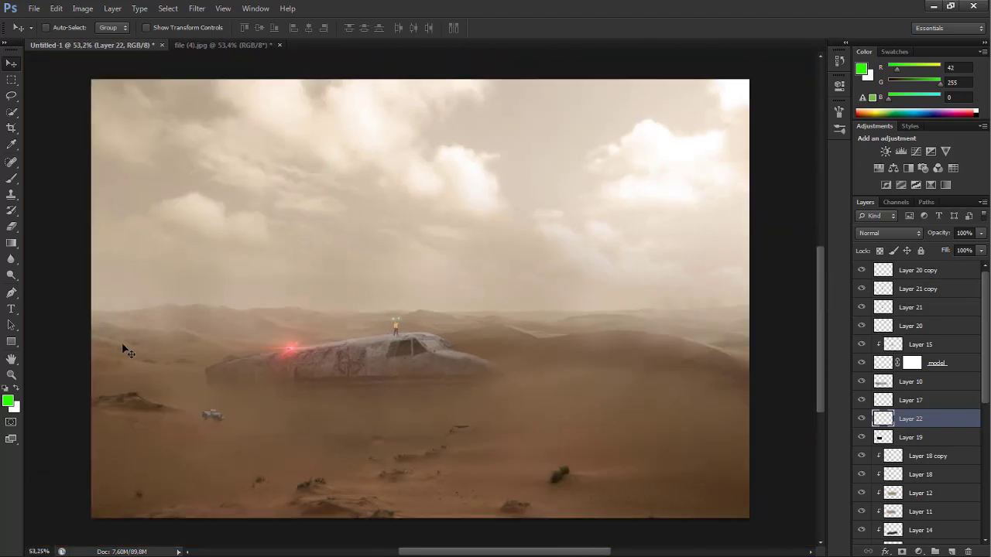
{"action": "scroll", "coordinate": [168, 430], "scroll_direction": "up", "scroll_amount": 6}
{"action": "scroll", "coordinate": [172, 435], "scroll_direction": "up", "scroll_amount": 2}
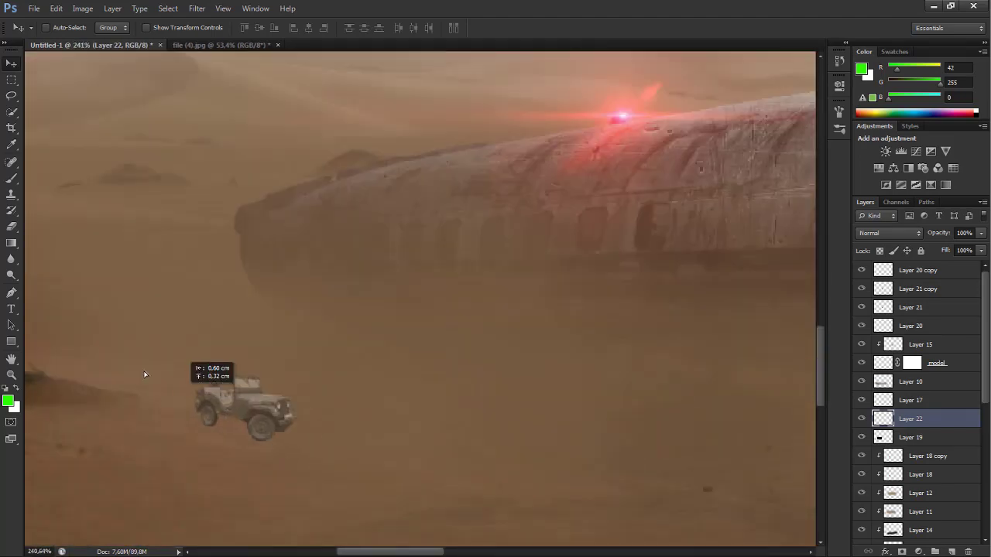
{"action": "left_click_drag", "start_coordinate": [171, 435], "coordinate": [124, 384]}
{"action": "scroll", "coordinate": [123, 385], "scroll_direction": "down", "scroll_amount": 5}
{"action": "scroll", "coordinate": [146, 408], "scroll_direction": "down", "scroll_amount": 1}
{"action": "scroll", "coordinate": [145, 408], "scroll_direction": "up", "scroll_amount": 3}
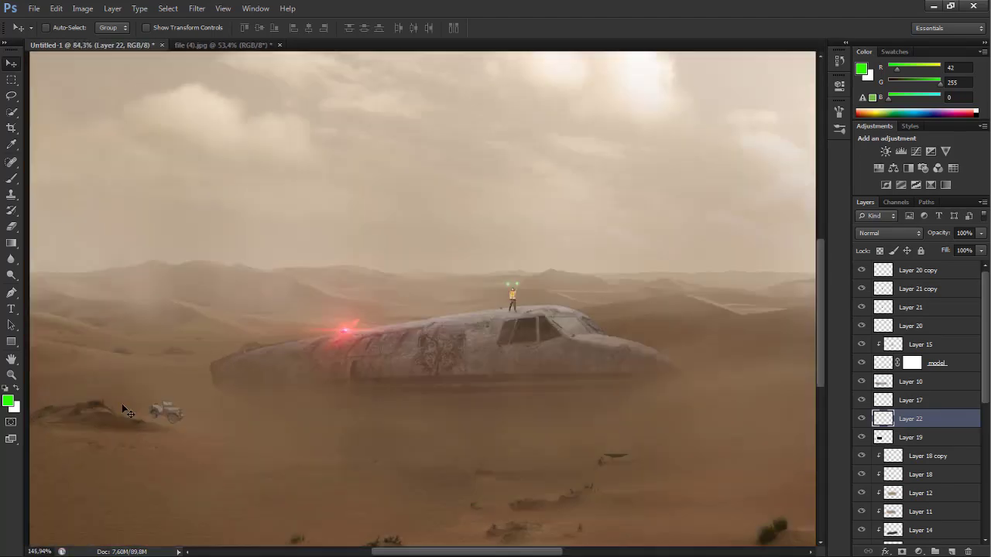
{"action": "scroll", "coordinate": [167, 446], "scroll_direction": "up", "scroll_amount": 4}
{"action": "scroll", "coordinate": [168, 445], "scroll_direction": "up", "scroll_amount": 2}
- Scale the jeep down to about two thirds of its size
{"action": "key", "text": "ctrl+t"}
{"action": "mouse_move", "coordinate": [354, 460]}
{"action": "left_mouse_down"}
{"action": "mouse_move", "coordinate": [333, 447]}
{"action": "mouse_move", "coordinate": [329, 428]}
{"action": "left_mouse_up"}
{"action": "left_click", "coordinate": [621, 28]}
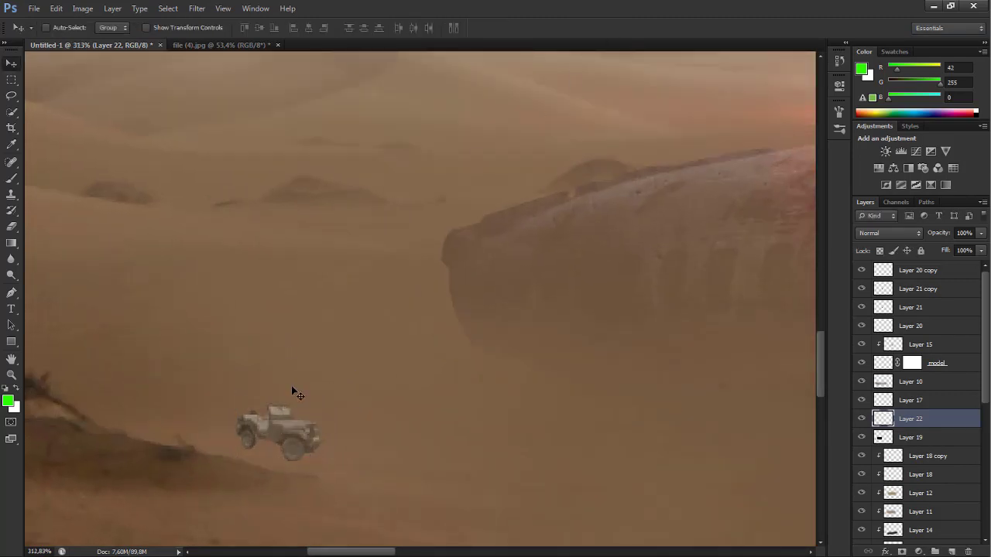
{"action": "scroll", "coordinate": [291, 385], "scroll_direction": "down", "scroll_amount": 3}
{"action": "scroll", "coordinate": [298, 412], "scroll_direction": "down", "scroll_amount": 2}
{"action": "scroll", "coordinate": [298, 412], "scroll_direction": "down", "scroll_amount": 1}
{"action": "scroll", "coordinate": [160, 415], "scroll_direction": "up", "scroll_amount": 2}
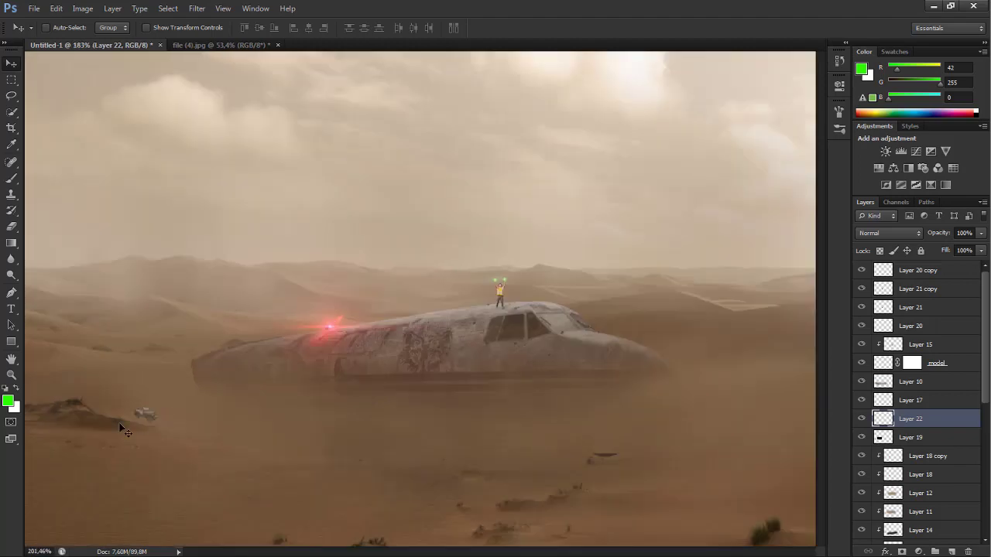
{"action": "scroll", "coordinate": [114, 427], "scroll_direction": "up", "scroll_amount": 5}
{"action": "scroll", "coordinate": [113, 427], "scroll_direction": "up", "scroll_amount": 3}
- On a new layer, paint a dark grey shadow under and behind the jeep
{"action": "left_click", "coordinate": [952, 551]}
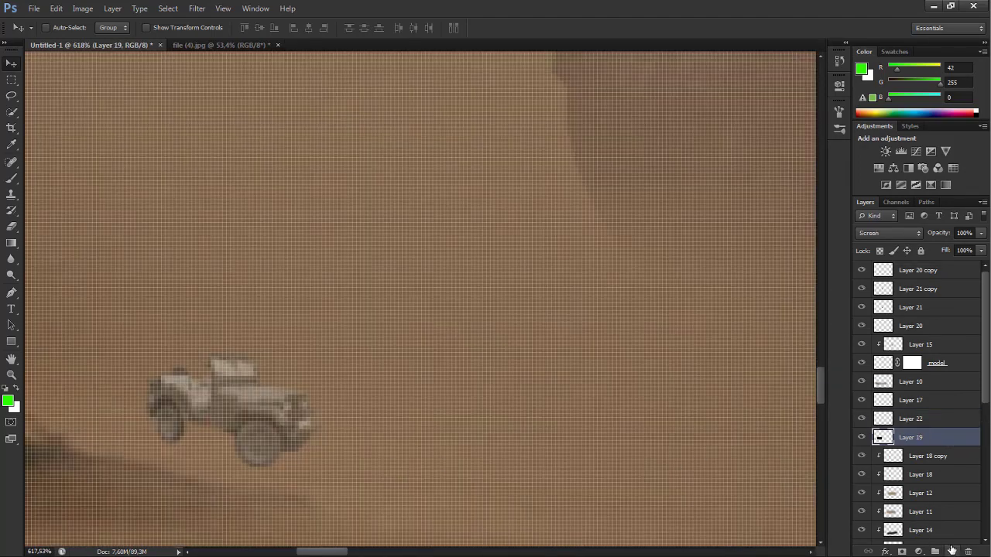
{"action": "left_click", "coordinate": [8, 400]}
{"action": "left_click_drag", "start_coordinate": [331, 243], "coordinate": [330, 268]}
{"action": "left_click", "coordinate": [622, 130]}
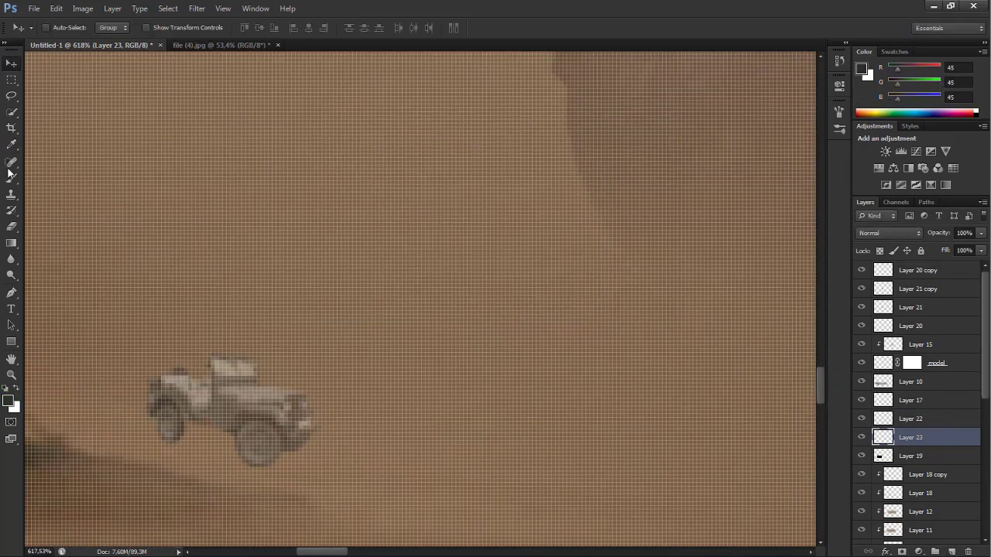
{"action": "key", "text": "b"}
{"action": "mouse_move", "coordinate": [236, 448]}
{"action": "left_mouse_down"}
{"action": "mouse_move", "coordinate": [175, 447]}
{"action": "mouse_move", "coordinate": [219, 436]}
{"action": "left_mouse_up"}
{"action": "left_click_drag", "start_coordinate": [132, 429], "coordinate": [113, 433]}
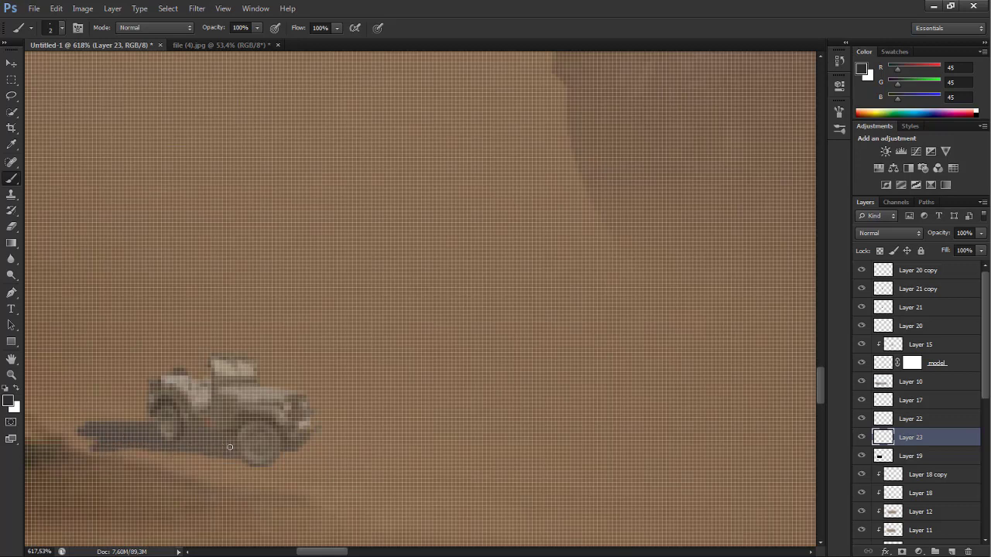
- Set the shadow layer to Multiply and apply a 24 px Motion Blur
{"action": "left_click", "coordinate": [889, 232]}
{"action": "left_click", "coordinate": [890, 156]}
{"action": "left_click", "coordinate": [889, 232]}
{"action": "left_click", "coordinate": [882, 43]}
{"action": "key", "text": "v"}
{"action": "left_click", "coordinate": [196, 9]}
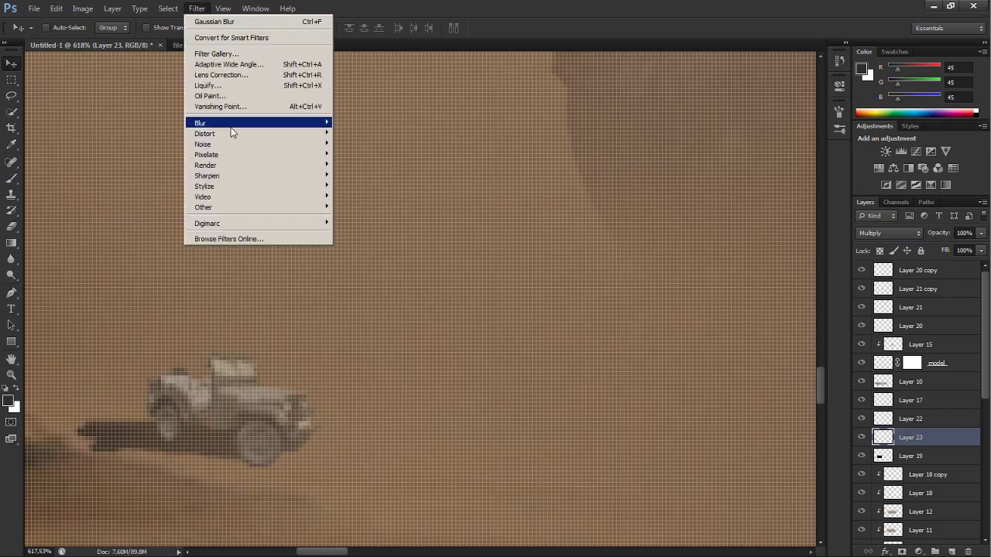
{"action": "mouse_move", "coordinate": [224, 123]}
{"action": "left_click", "coordinate": [370, 225]}
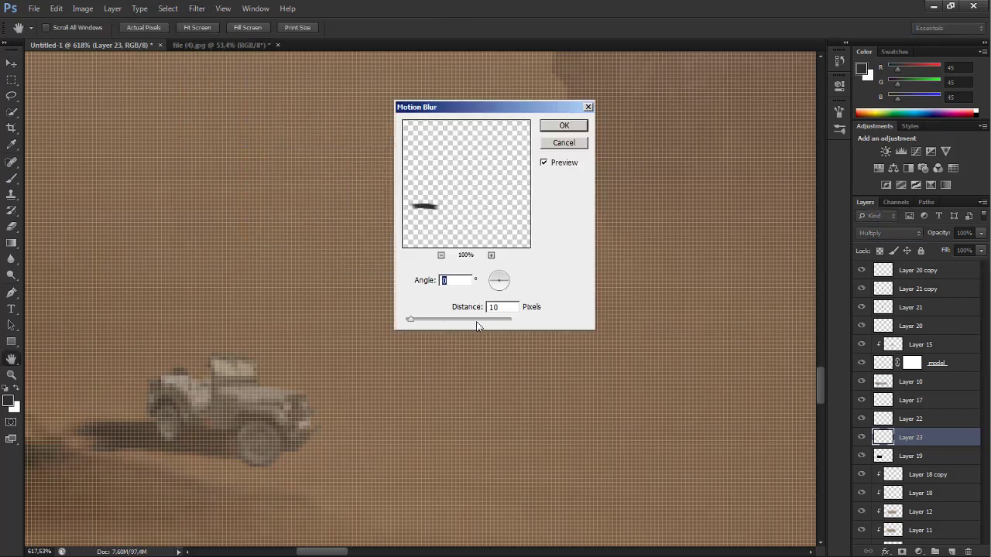
{"action": "left_click_drag", "start_coordinate": [409, 318], "coordinate": [418, 320]}
{"action": "left_click", "coordinate": [563, 125]}
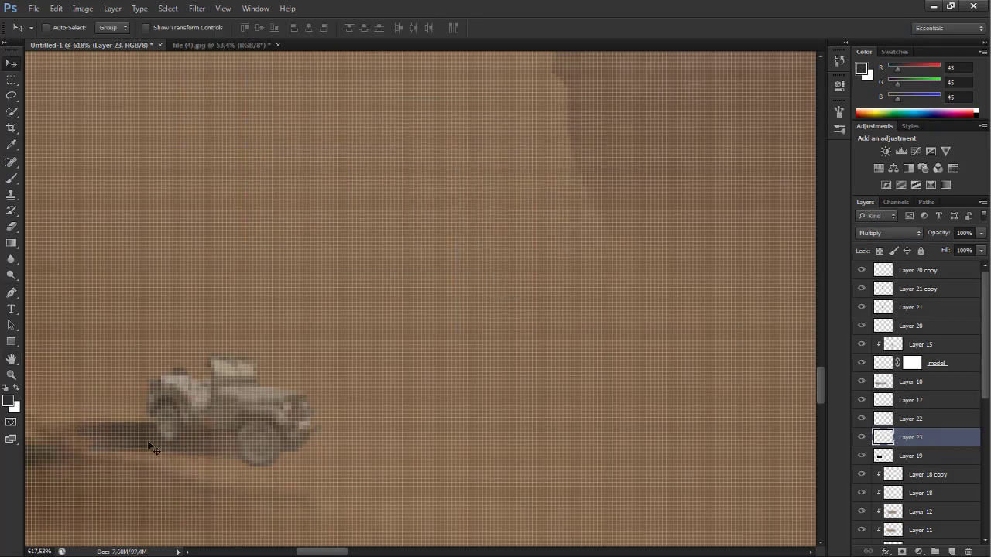
- Reposition the shadow, tilt it about 7.5 degrees, and fade it to 41% opacity
{"action": "left_click_drag", "start_coordinate": [148, 442], "coordinate": [151, 444]}
{"action": "scroll", "coordinate": [258, 439], "scroll_direction": "down", "scroll_amount": 2}
{"action": "scroll", "coordinate": [258, 439], "scroll_direction": "down", "scroll_amount": 1}
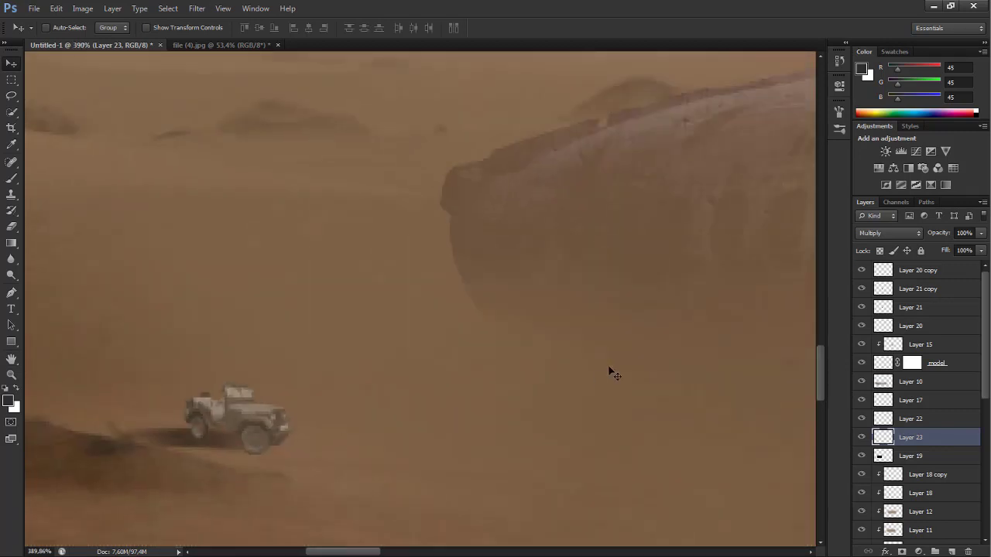
{"action": "key", "text": "ctrl+t"}
{"action": "left_click_drag", "start_coordinate": [336, 442], "coordinate": [308, 452]}
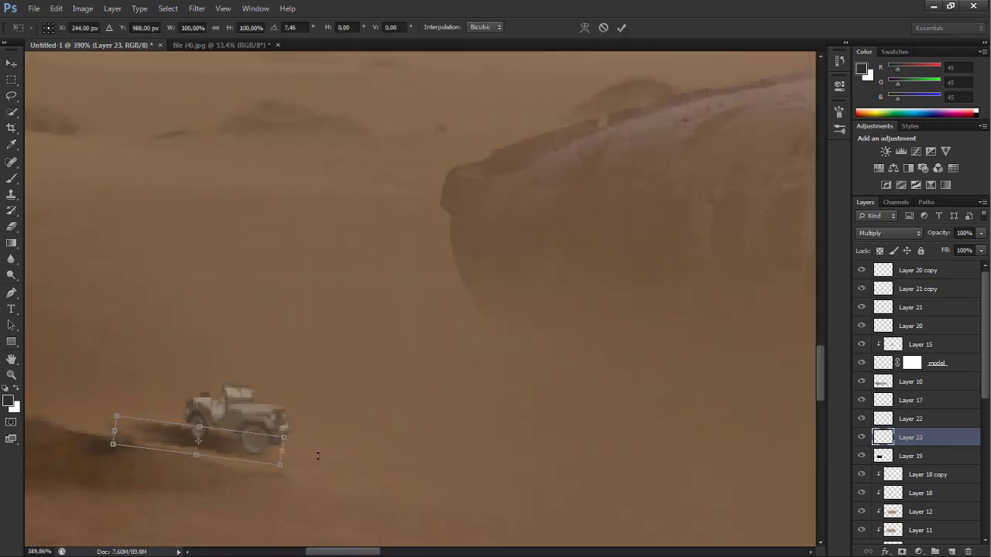
{"action": "left_click", "coordinate": [621, 29]}
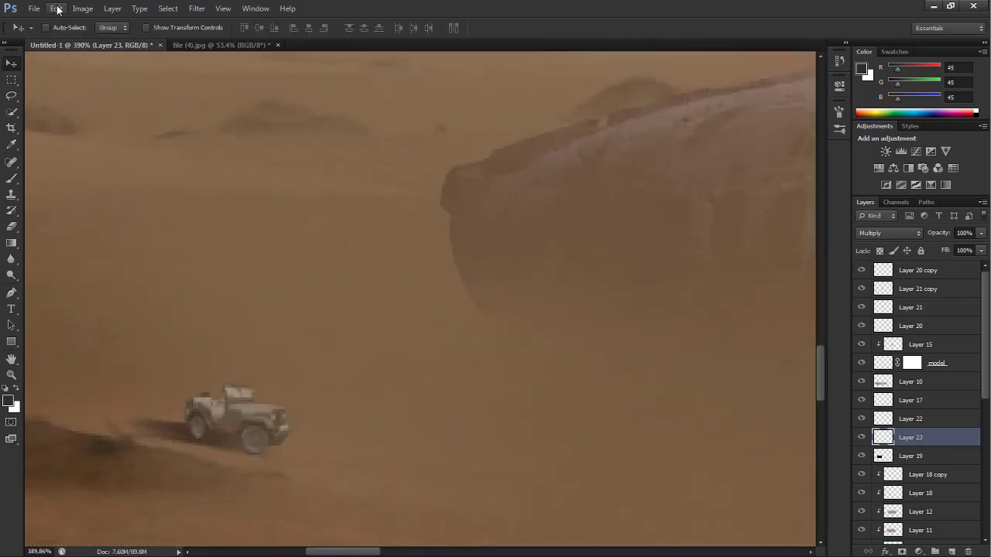
{"action": "left_click_drag", "start_coordinate": [941, 234], "coordinate": [906, 241]}
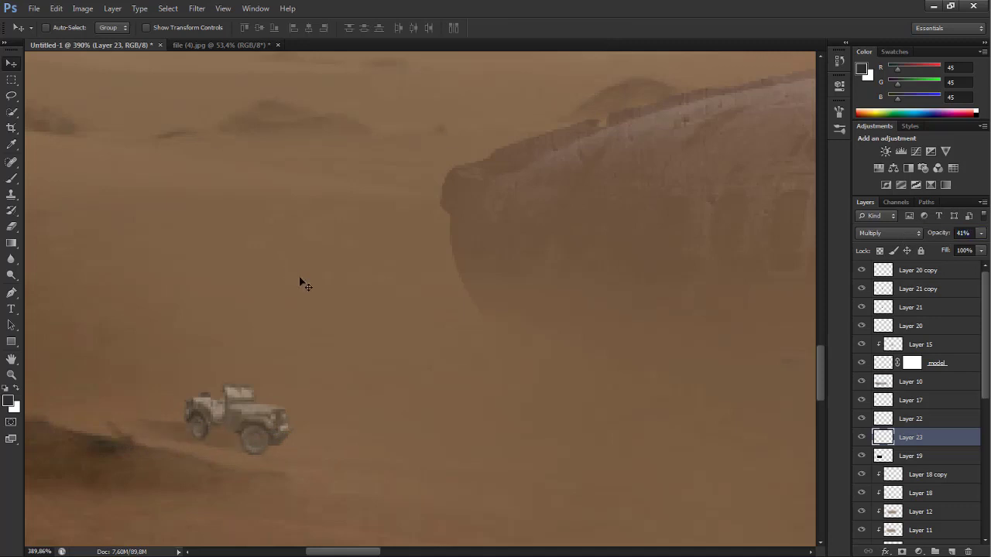
{"action": "left_click", "coordinate": [950, 551]}
- Sample a sand brown at 22% brush opacity and dab faint dust over the jeep's rear
{"action": "key", "text": "b"}
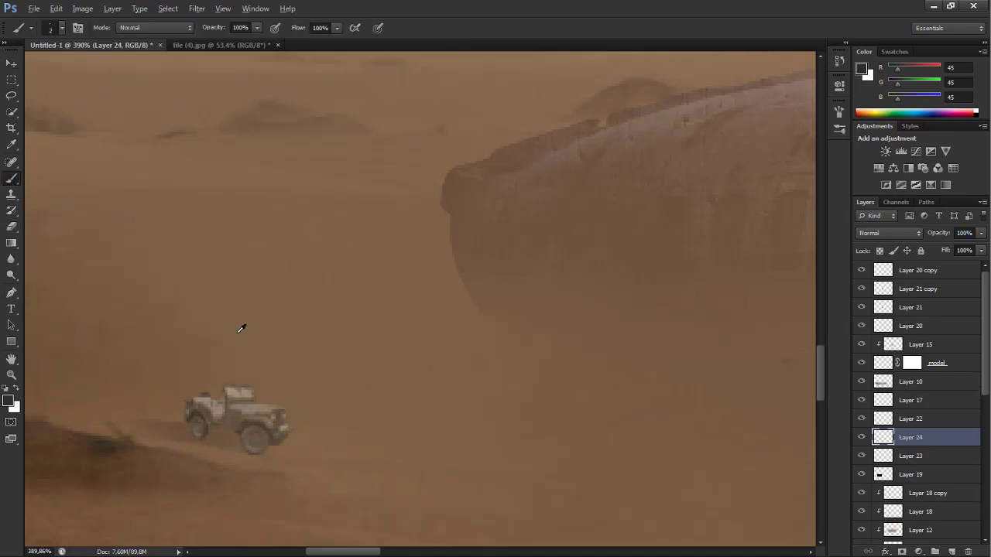
{"action": "left_click", "coordinate": [243, 327], "text": "alt"}
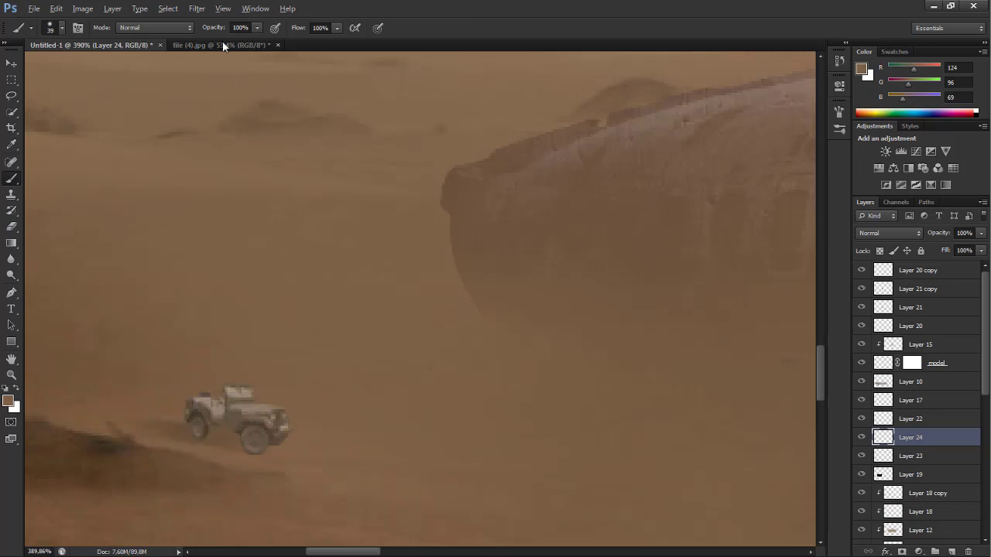
{"action": "left_click_drag", "start_coordinate": [217, 29], "coordinate": [174, 29]}
{"action": "left_click_drag", "start_coordinate": [928, 438], "coordinate": [929, 410]}
{"action": "left_click", "coordinate": [168, 431]}
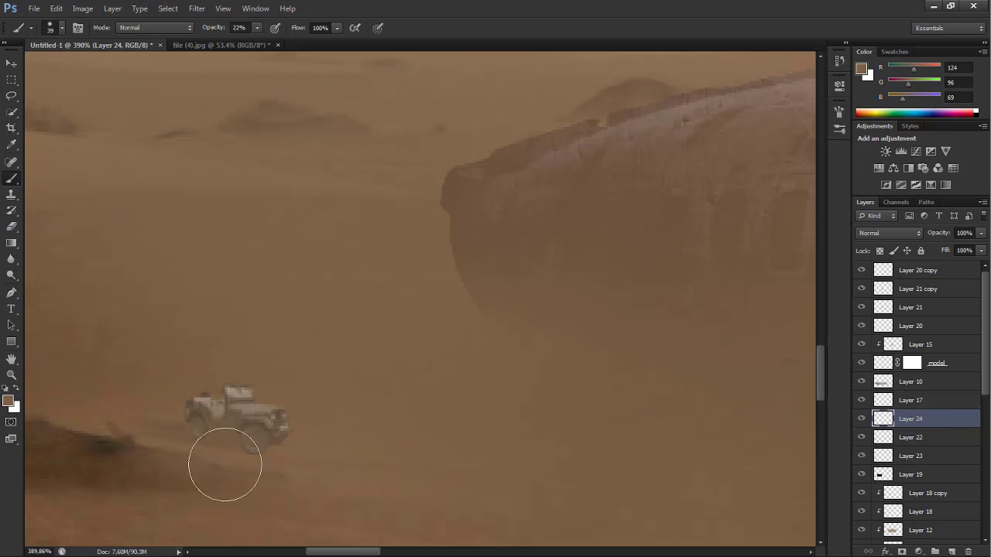
- Switch to the 1200 cloud-like brush tip and resize it
{"action": "left_click", "coordinate": [63, 28]}
{"action": "left_click_drag", "start_coordinate": [147, 132], "coordinate": [151, 193]}
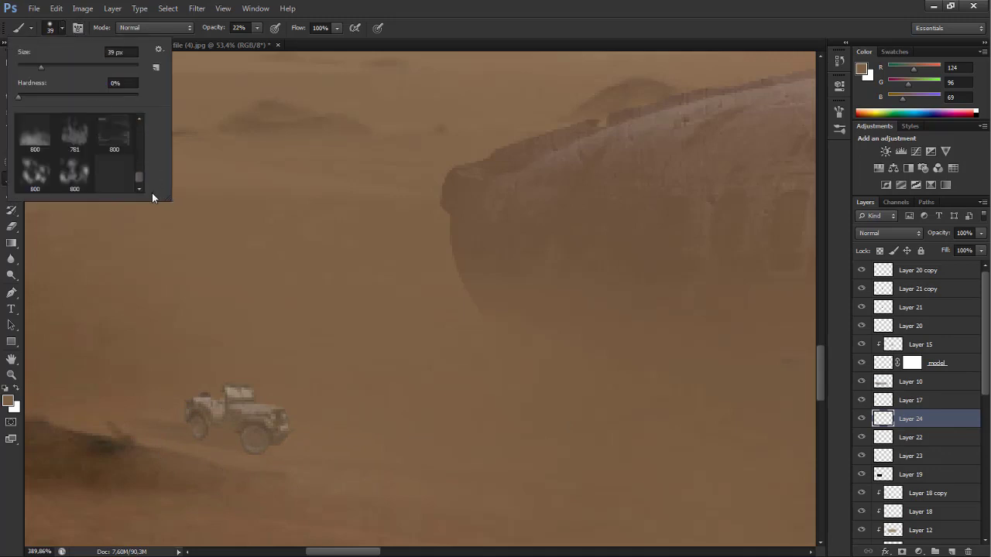
{"action": "scroll", "coordinate": [136, 174], "scroll_direction": "up", "scroll_amount": 2}
{"action": "scroll", "coordinate": [136, 183], "scroll_direction": "up", "scroll_amount": 2}
{"action": "scroll", "coordinate": [137, 184], "scroll_direction": "up", "scroll_amount": 2}
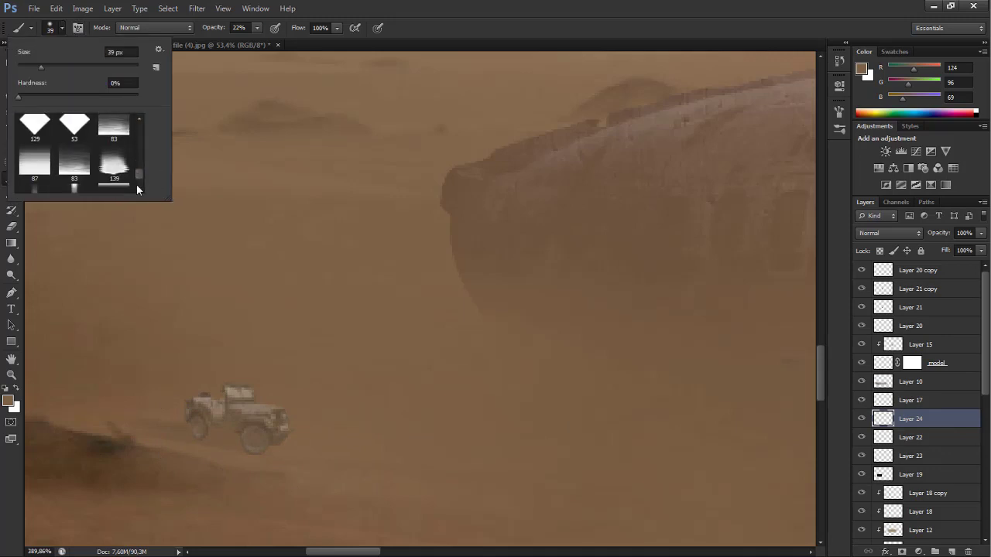
{"action": "scroll", "coordinate": [137, 186], "scroll_direction": "up", "scroll_amount": 2}
{"action": "scroll", "coordinate": [140, 177], "scroll_direction": "down", "scroll_amount": 3}
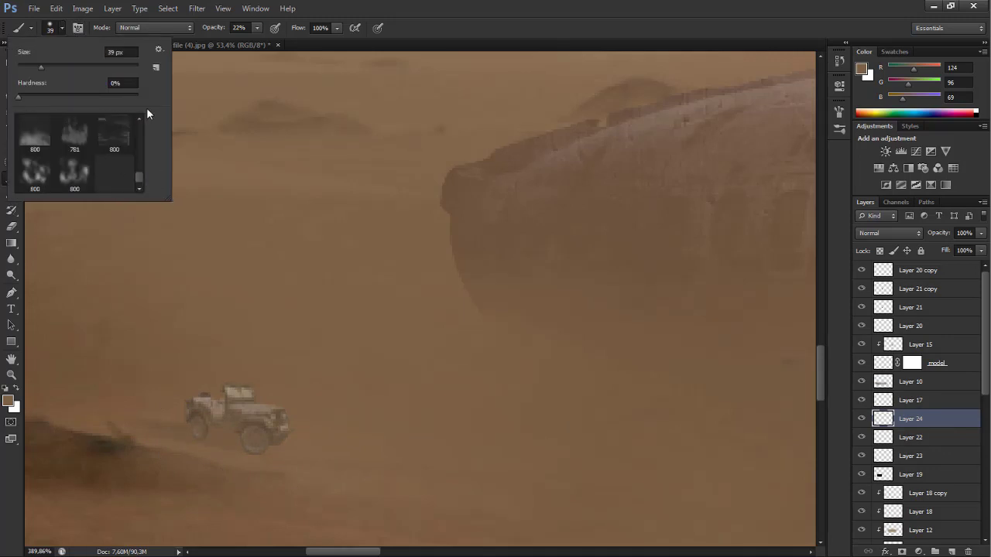
{"action": "scroll", "coordinate": [142, 115], "scroll_direction": "up", "scroll_amount": 1}
{"action": "scroll", "coordinate": [142, 115], "scroll_direction": "up", "scroll_amount": 2}
{"action": "scroll", "coordinate": [142, 116], "scroll_direction": "up", "scroll_amount": 1}
{"action": "scroll", "coordinate": [140, 116], "scroll_direction": "up", "scroll_amount": 1}
{"action": "left_click", "coordinate": [35, 144]}
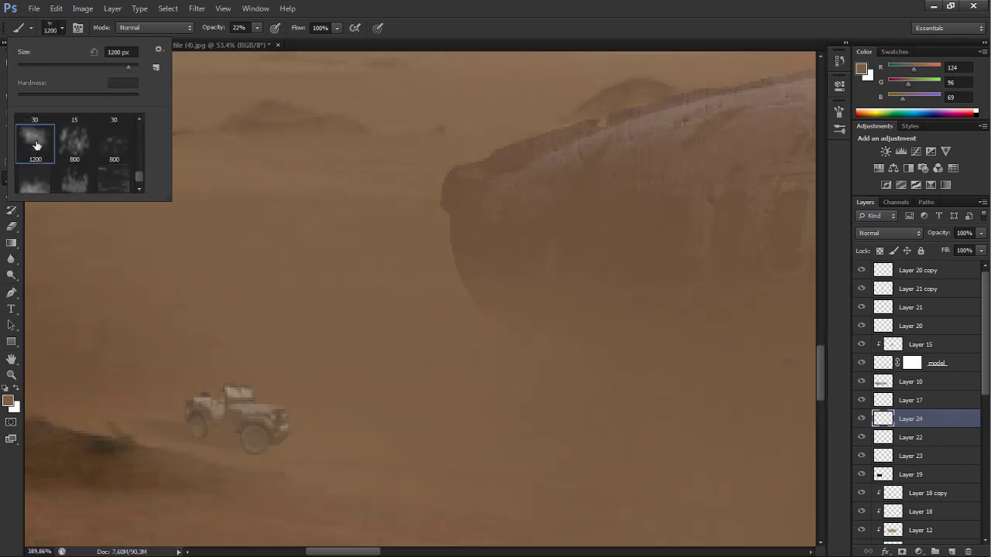
{"action": "left_click", "coordinate": [183, 420]}
{"action": "left_click_drag", "start_coordinate": [533, 267], "coordinate": [209, 369]}
- Pick a light off-white dust colour and add a new dust layer above the jeep's Layer 22
{"action": "left_click", "coordinate": [9, 402]}
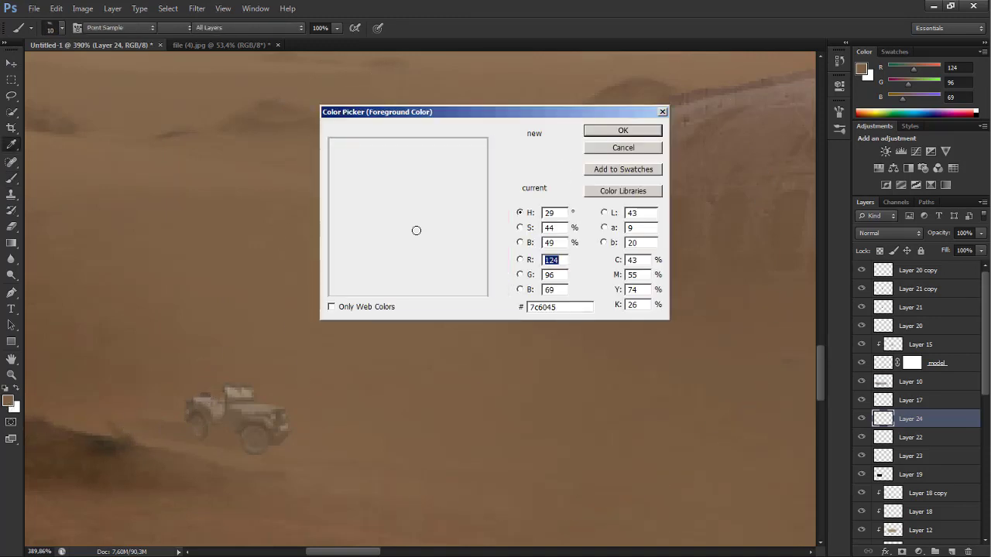
{"action": "left_click", "coordinate": [340, 162]}
{"action": "left_click", "coordinate": [608, 132]}
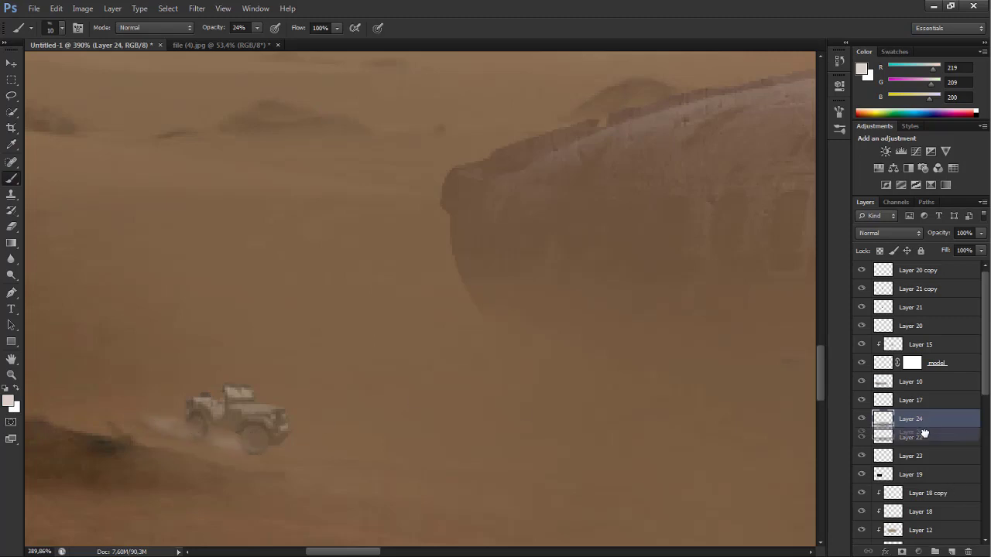
{"action": "mouse_move", "coordinate": [926, 422]}
{"action": "left_mouse_down"}
{"action": "mouse_move", "coordinate": [931, 464]}
{"action": "mouse_move", "coordinate": [912, 428]}
{"action": "left_mouse_up"}
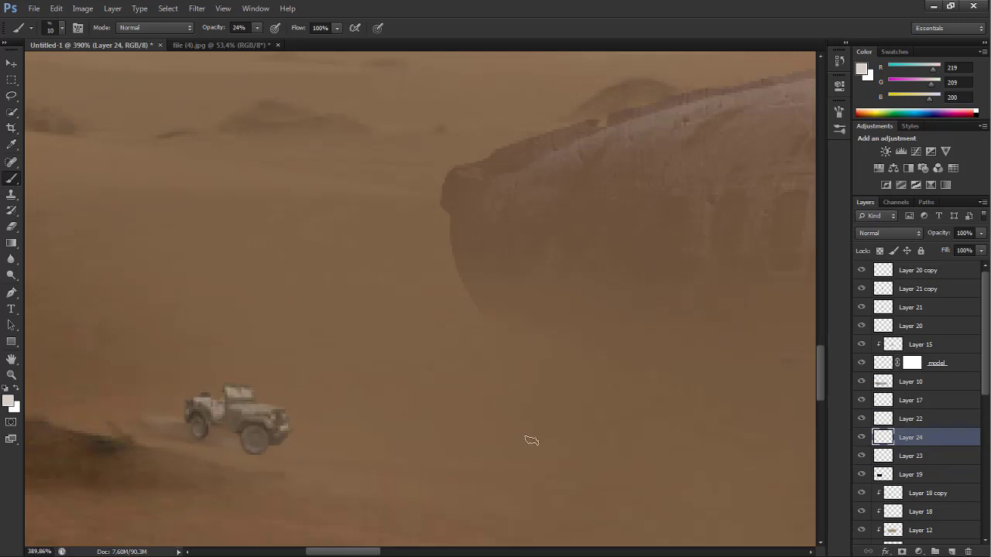
{"action": "left_click", "coordinate": [924, 422]}
{"action": "key", "text": "ctrl+shift+alt+n"}
{"action": "right_click", "coordinate": [190, 428]}
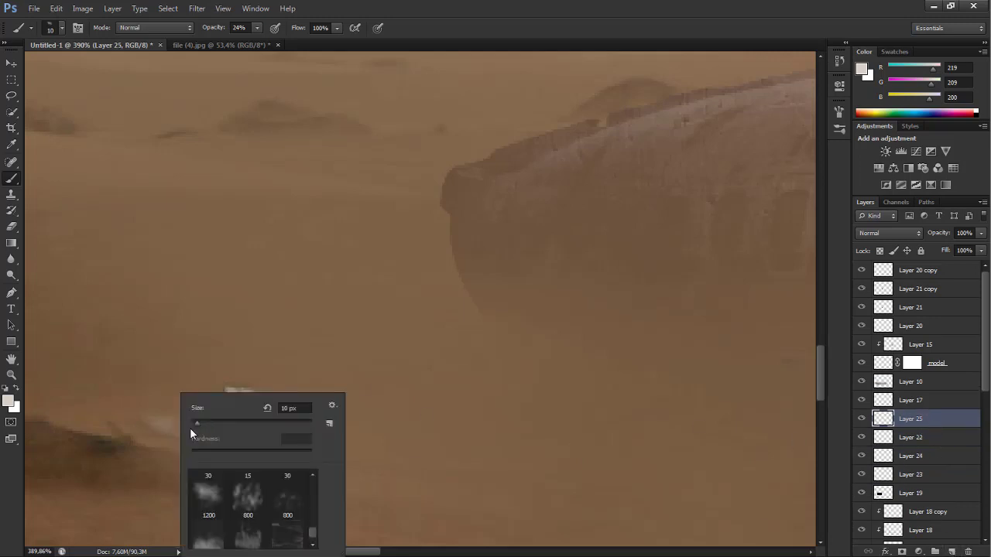
{"action": "left_click", "coordinate": [317, 352], "text": "alt"}
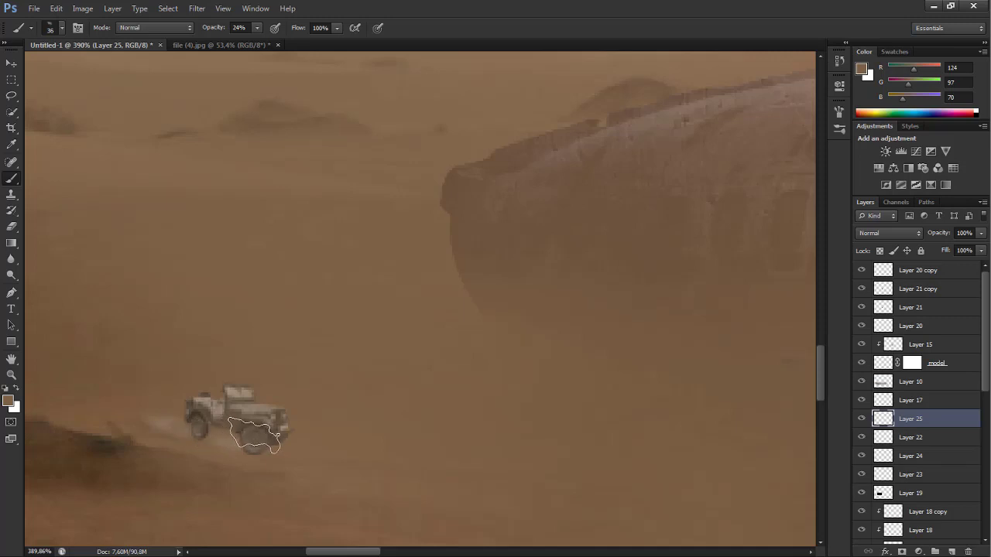
- Enlarge the brush to 55, move the dust layer up one place, and raise opacity to 85%
{"action": "key", "text": "bracketright"}
{"action": "key", "text": "bracketright"}
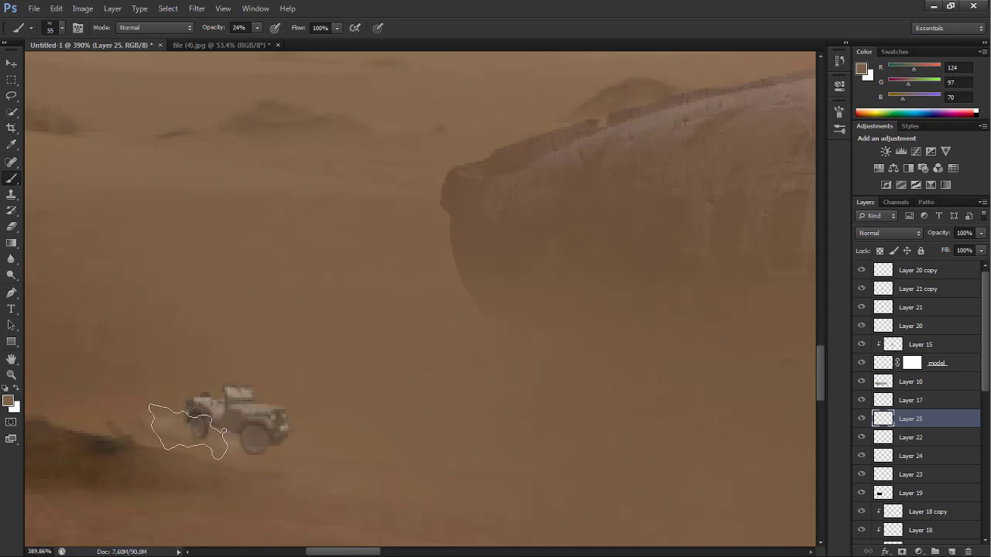
{"action": "key", "text": "ctrl+bracketright"}
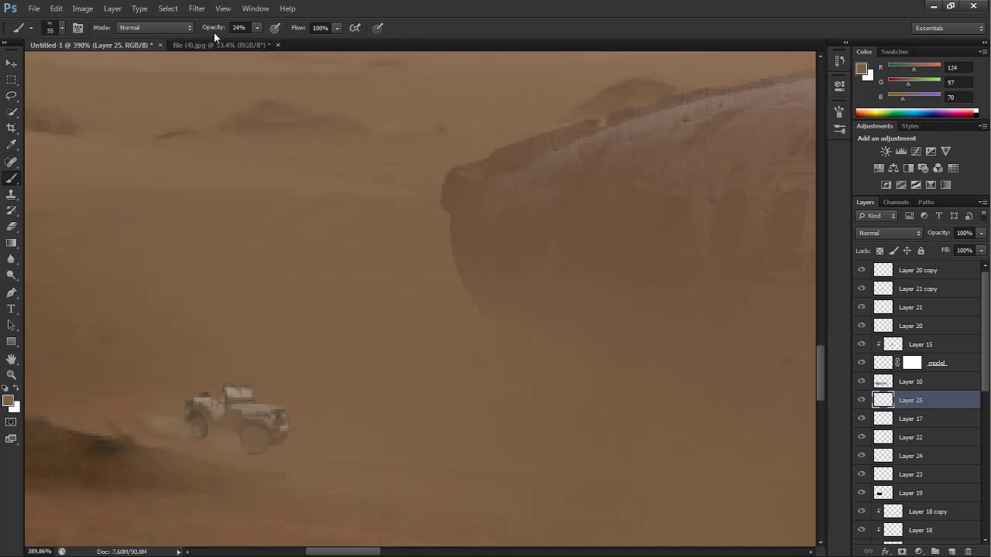
{"action": "left_click_drag", "start_coordinate": [217, 27], "coordinate": [262, 28]}
{"action": "scroll", "coordinate": [332, 335], "scroll_direction": "down", "scroll_amount": 1}
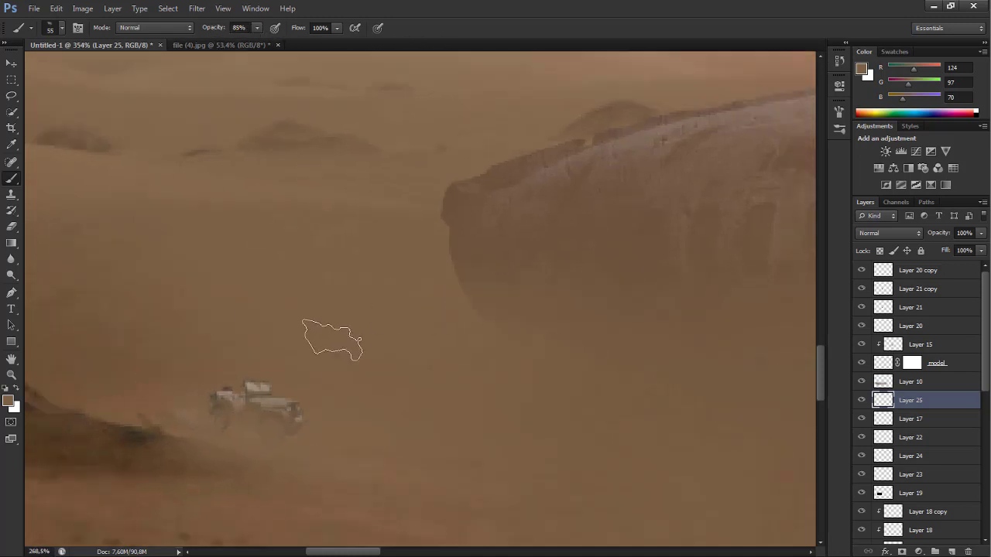
{"action": "scroll", "coordinate": [335, 346], "scroll_direction": "down", "scroll_amount": 2}
{"action": "scroll", "coordinate": [336, 346], "scroll_direction": "down", "scroll_amount": 1}
{"action": "scroll", "coordinate": [338, 348], "scroll_direction": "down", "scroll_amount": 1}
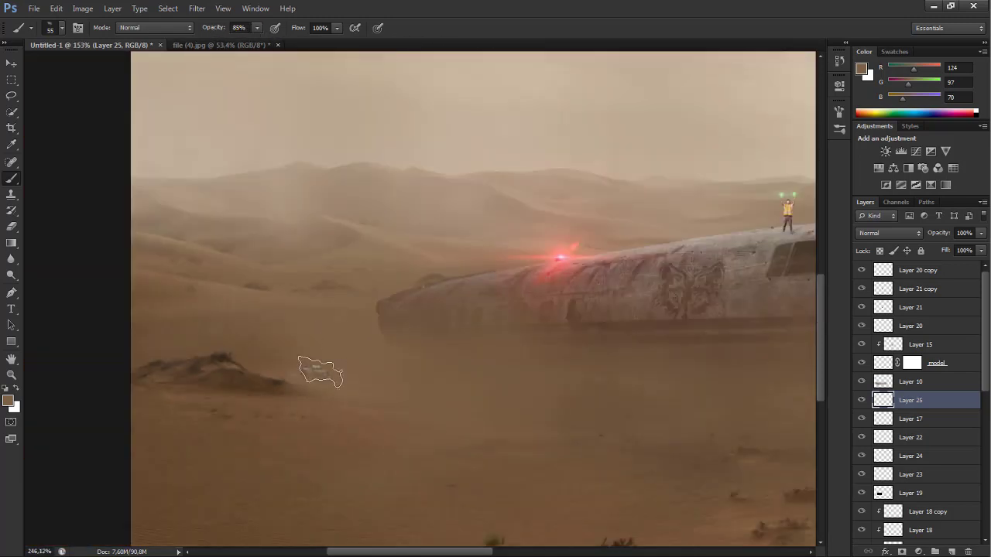
{"action": "scroll", "coordinate": [321, 372], "scroll_direction": "up", "scroll_amount": 2}
{"action": "scroll", "coordinate": [302, 377], "scroll_direction": "up", "scroll_amount": 1}
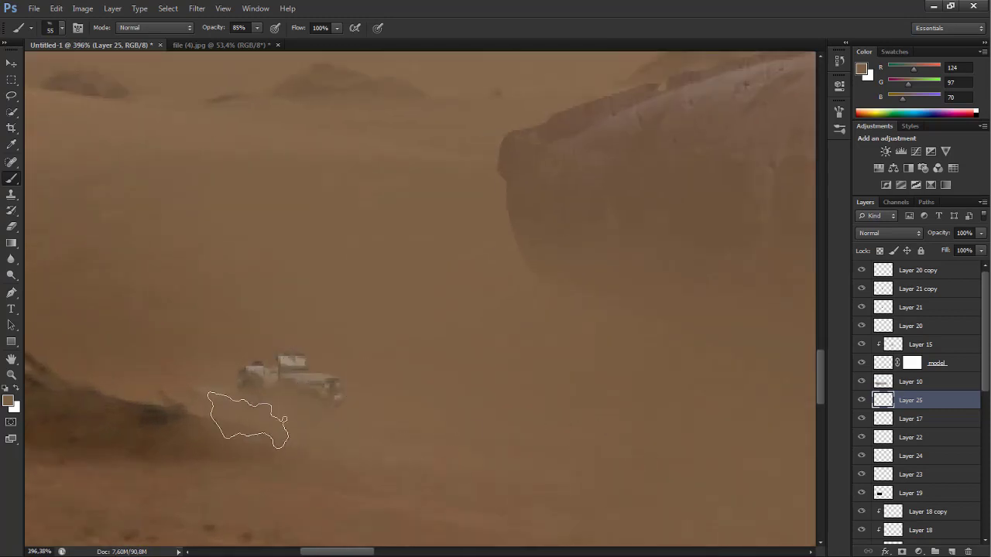
{"action": "left_click", "coordinate": [950, 551]}
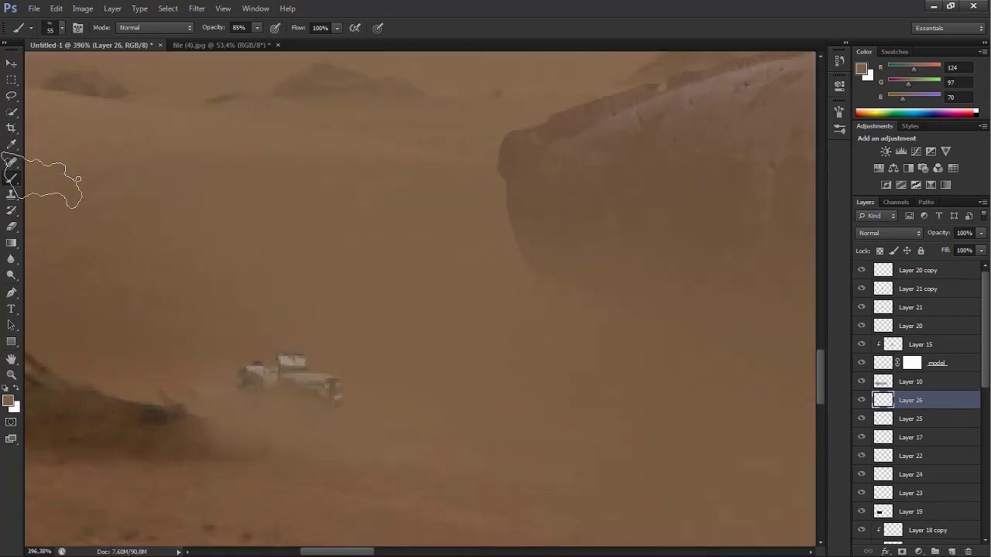
- Set up a 3 px soft round brush with white as the painting colour
{"action": "right_click", "coordinate": [22, 62]}
{"action": "left_click_drag", "start_coordinate": [142, 147], "coordinate": [140, 120]}
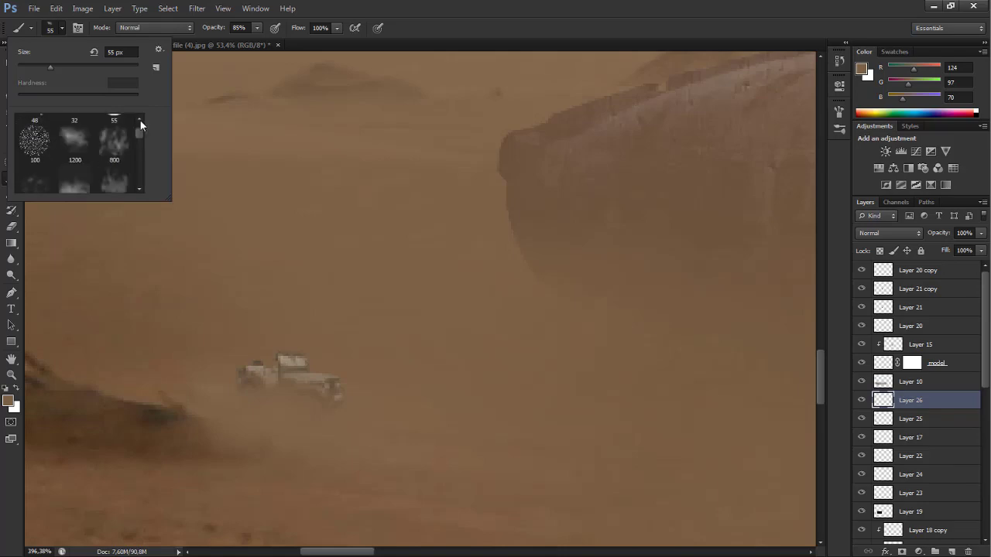
{"action": "left_click_drag", "start_coordinate": [331, 388], "coordinate": [294, 388]}
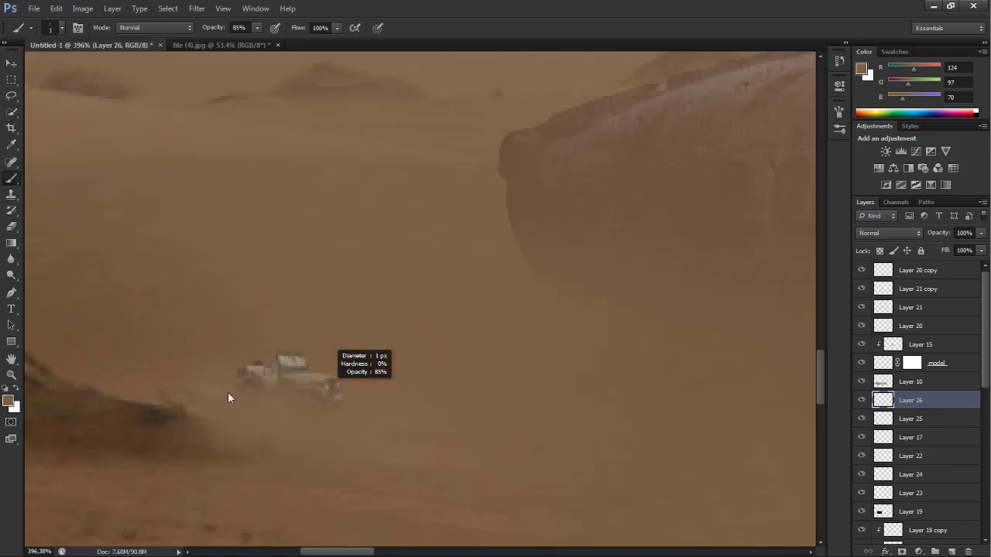
{"action": "scroll", "coordinate": [330, 397], "scroll_direction": "up", "scroll_amount": 3}
{"action": "scroll", "coordinate": [331, 397], "scroll_direction": "up", "scroll_amount": 2}
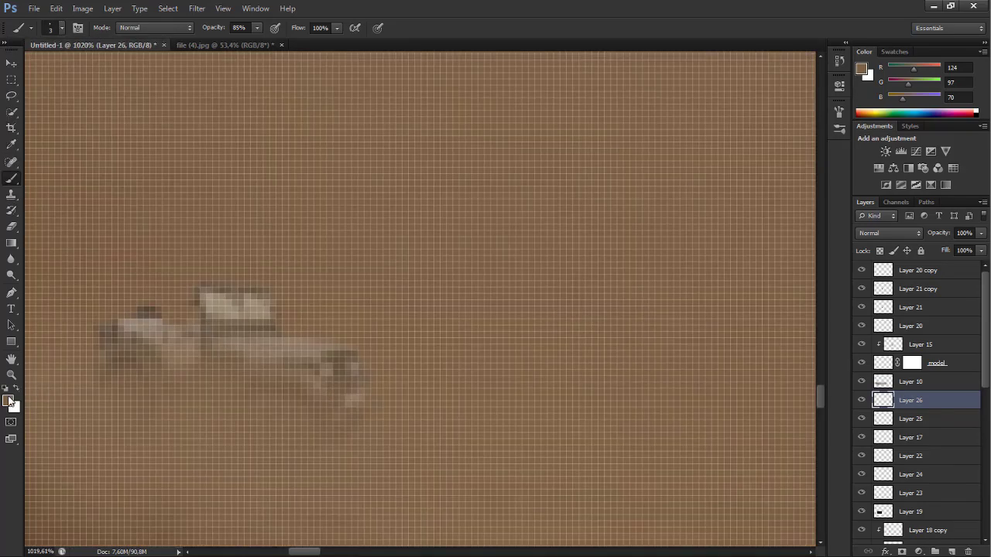
{"action": "left_click", "coordinate": [16, 389]}
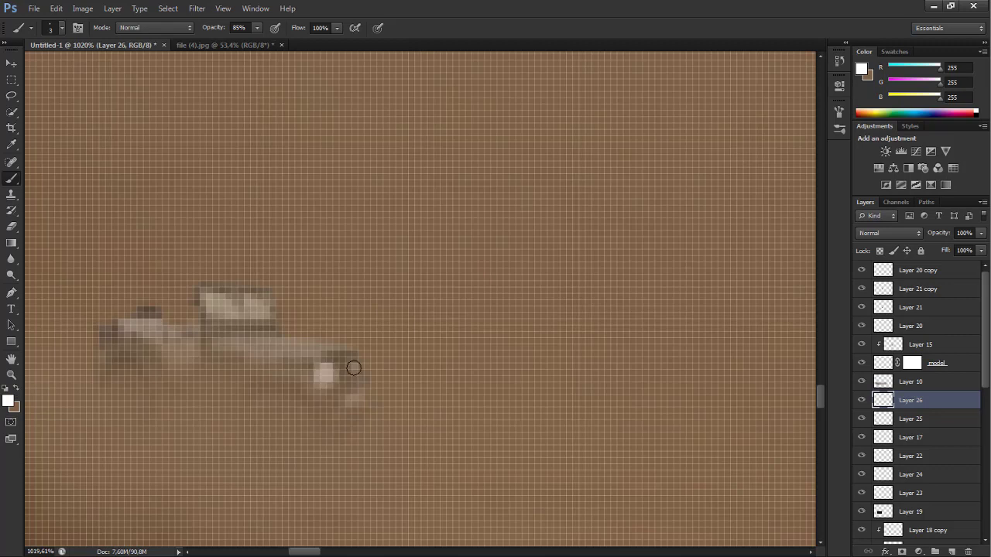
{"action": "scroll", "coordinate": [352, 366], "scroll_direction": "down", "scroll_amount": 3}
- Set the headlight layer to Overlay and duplicate it as a Color Dodge copy
{"action": "left_click", "coordinate": [888, 233]}
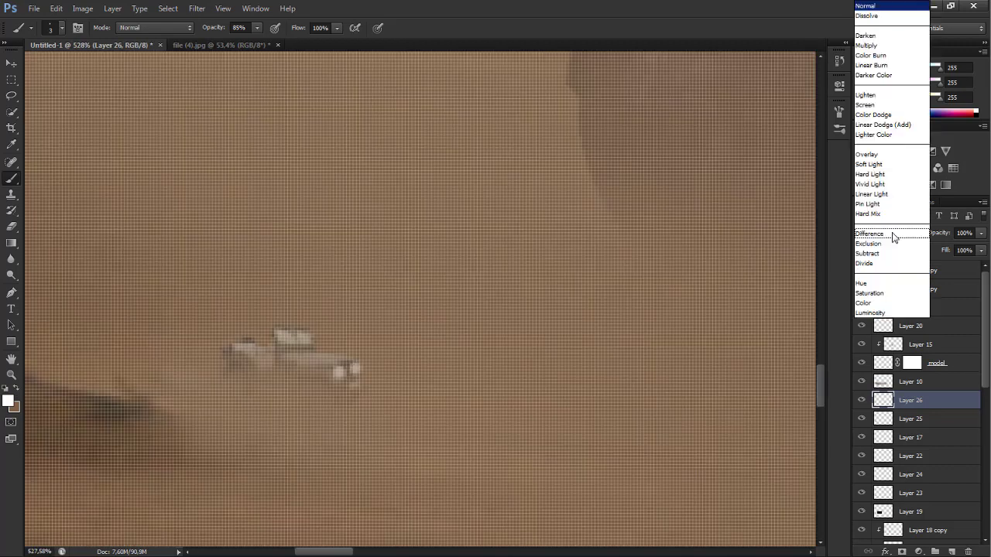
{"action": "left_click", "coordinate": [885, 158]}
{"action": "scroll", "coordinate": [435, 348], "scroll_direction": "down", "scroll_amount": 2}
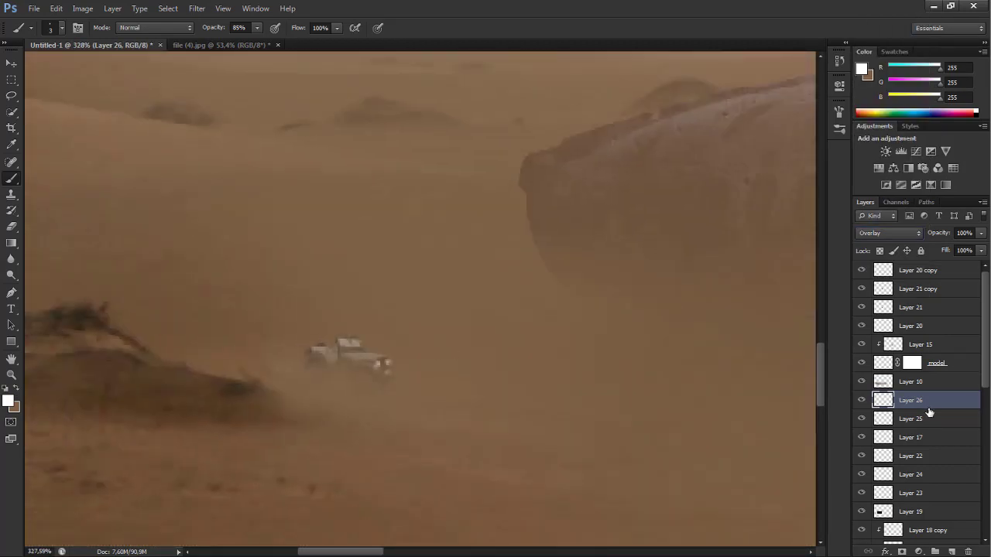
{"action": "key", "text": "ctrl+j"}
{"action": "left_click", "coordinate": [900, 233]}
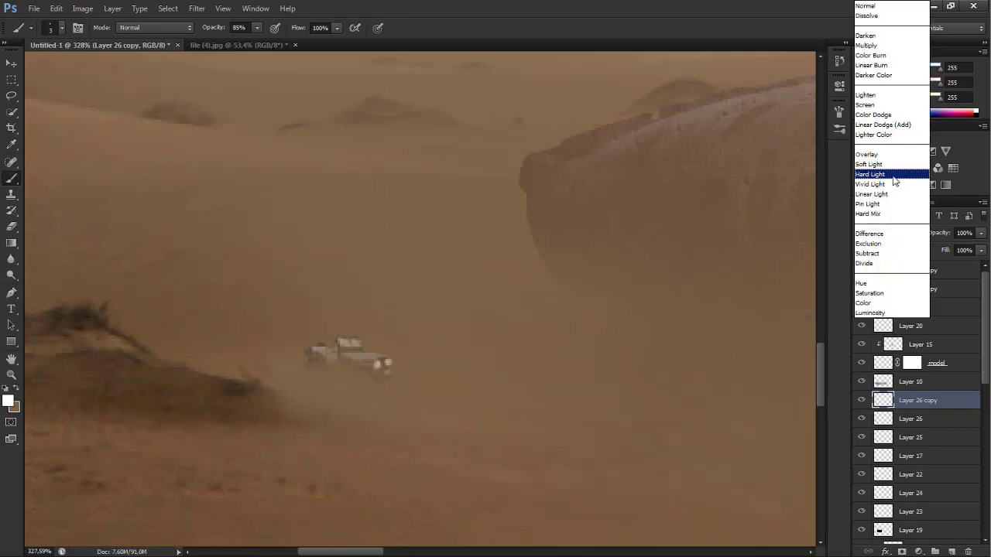
{"action": "left_click", "coordinate": [875, 113]}
- Apply a 2.1 px Gaussian Blur to the Color Dodge copy and add a new empty layer
{"action": "left_click", "coordinate": [197, 9]}
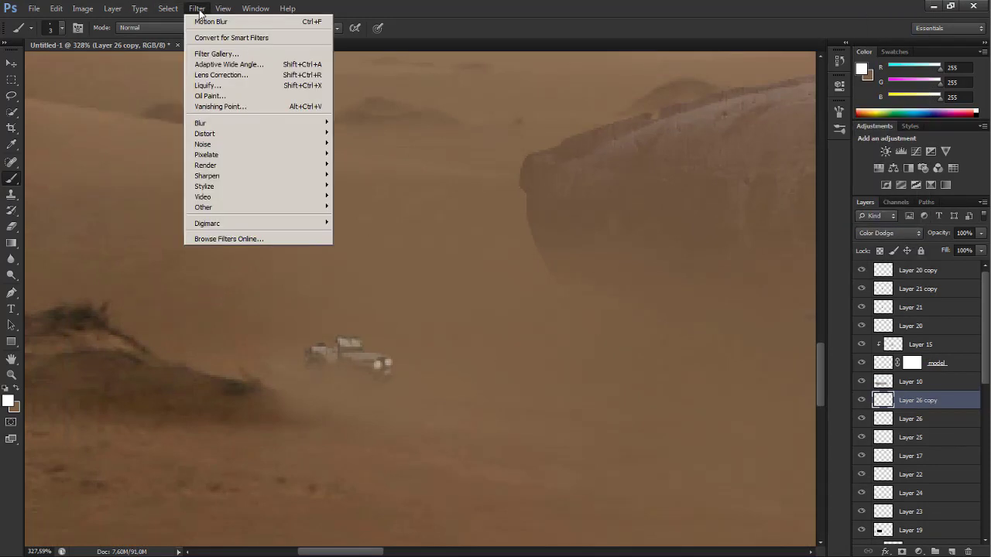
{"action": "left_click", "coordinate": [362, 199]}
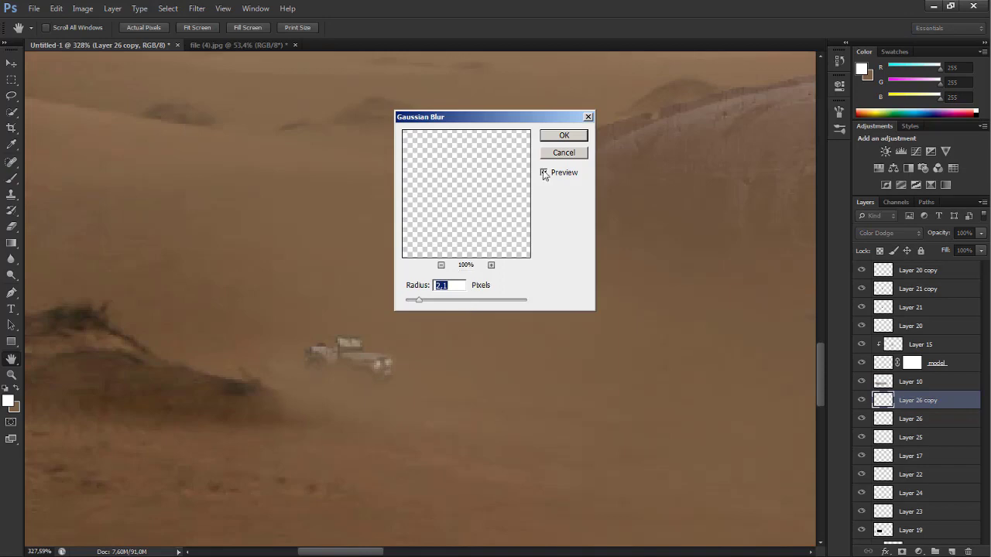
{"action": "left_click", "coordinate": [559, 137]}
{"action": "key", "text": "b"}
{"action": "scroll", "coordinate": [397, 371], "scroll_direction": "up", "scroll_amount": 2}
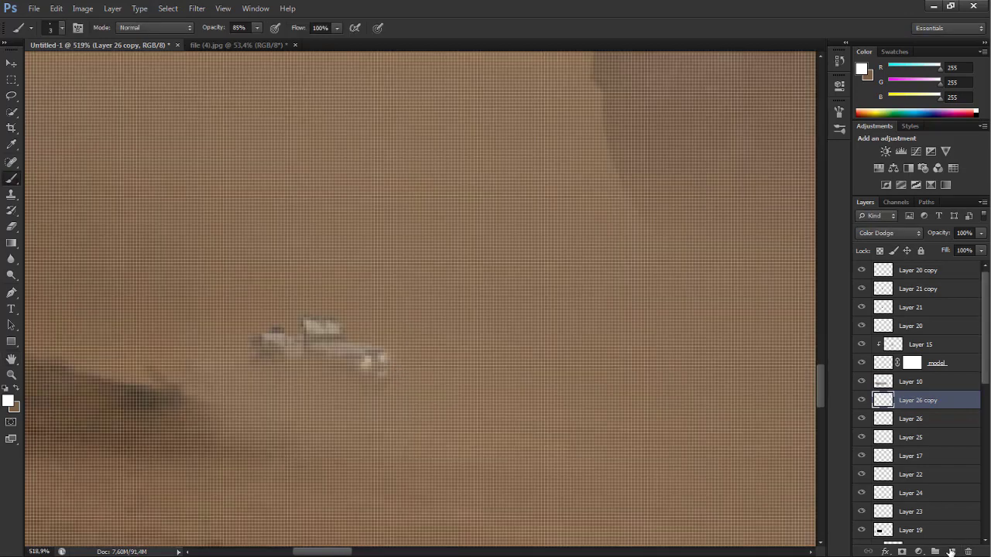
{"action": "left_click", "coordinate": [950, 551]}
{"action": "scroll", "coordinate": [267, 256], "scroll_direction": "down", "scroll_amount": 3}
- Draw a beam-shaped polygonal selection ahead of the jeep and fill it with white
{"action": "left_click", "coordinate": [11, 95]}
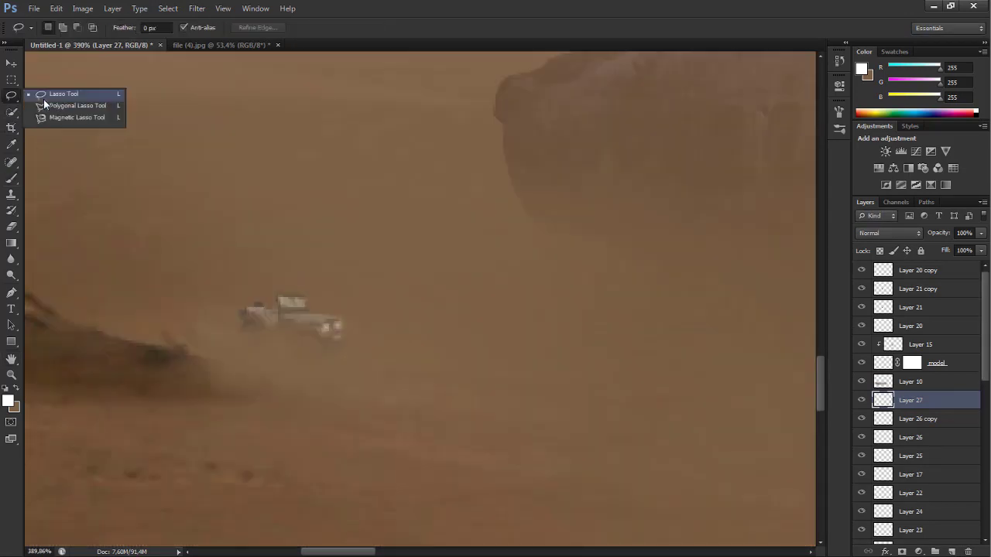
{"action": "left_click", "coordinate": [77, 108]}
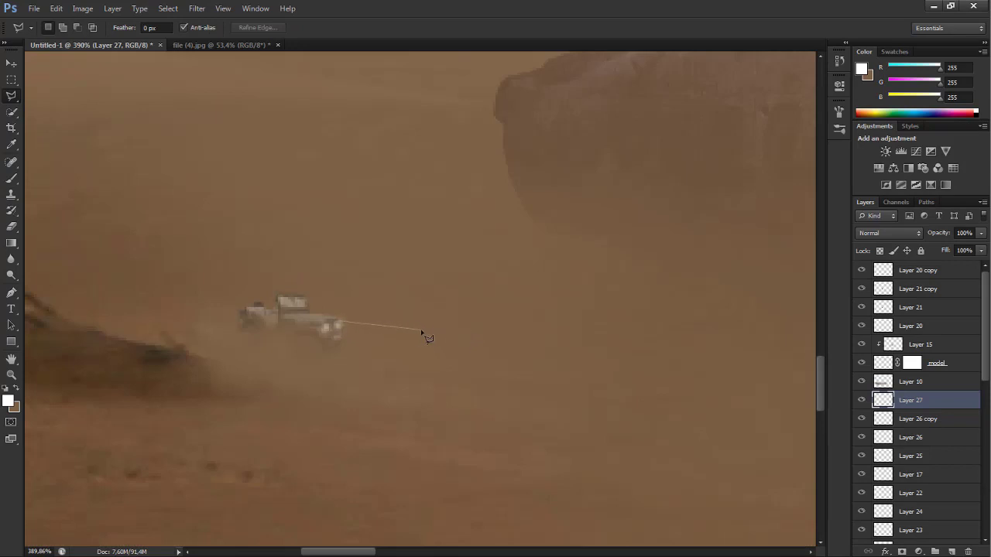
{"action": "left_click", "coordinate": [339, 322]}
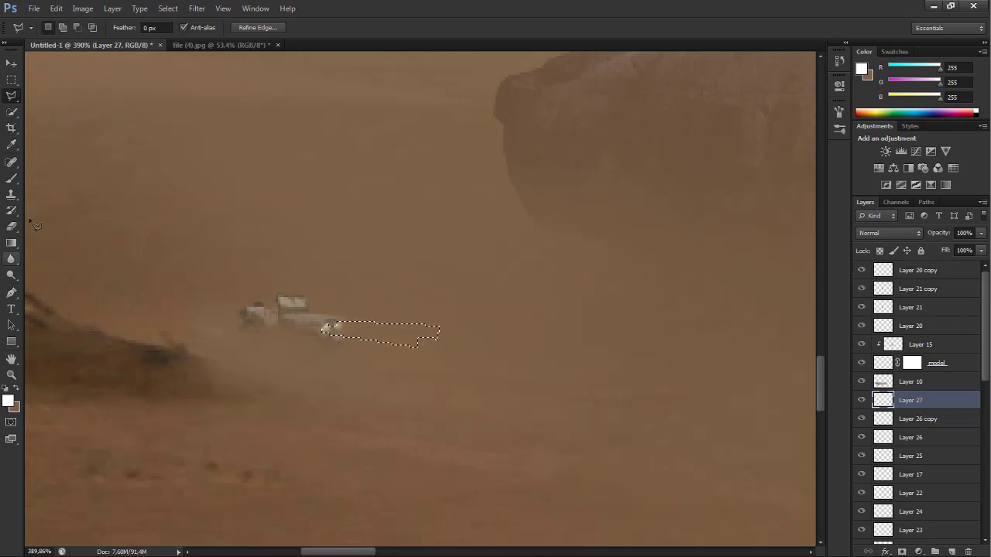
{"action": "key", "text": "b"}
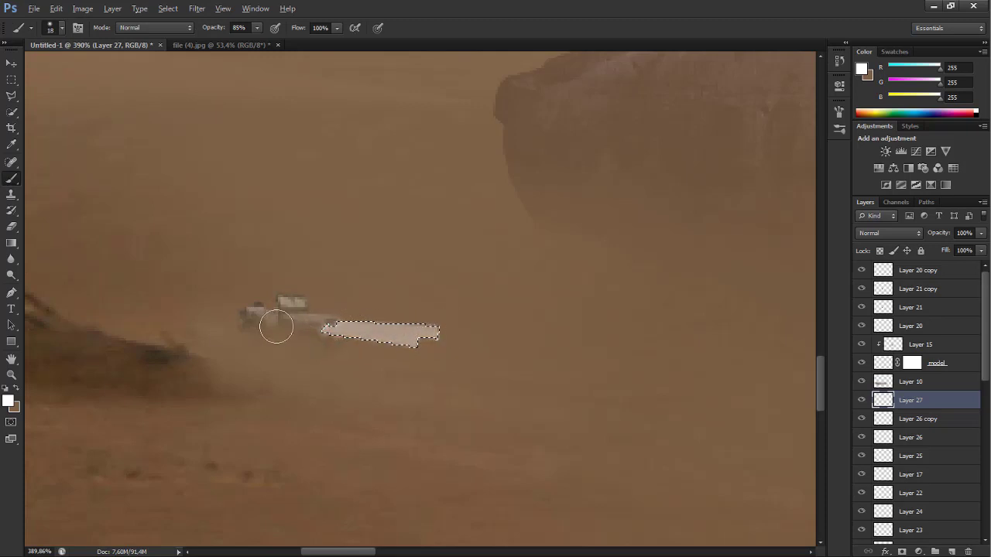
{"action": "left_click_drag", "start_coordinate": [276, 327], "coordinate": [271, 312]}
{"action": "key", "text": "0"}
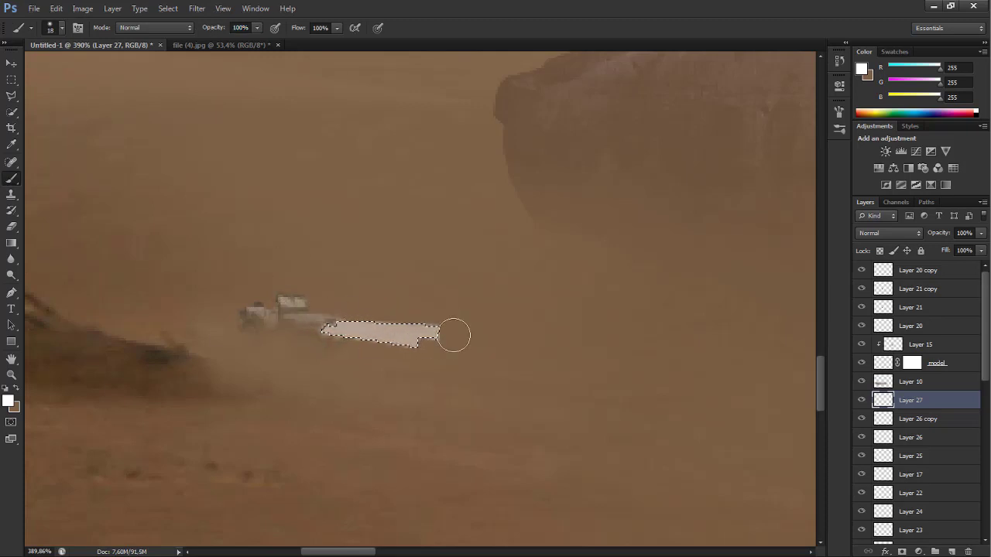
{"action": "key", "text": "ctrl+d"}
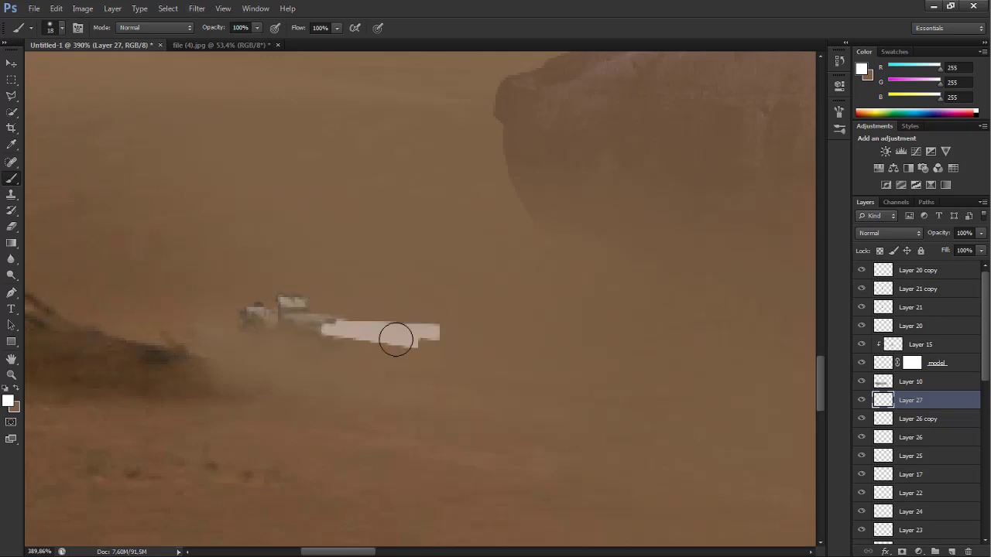
- Set Layer 27 to Screen at 27% opacity and mask a gradient fading the beam's far end
{"action": "left_click", "coordinate": [889, 233]}
{"action": "left_click", "coordinate": [868, 109]}
{"action": "left_click_drag", "start_coordinate": [903, 236], "coordinate": [899, 236]}
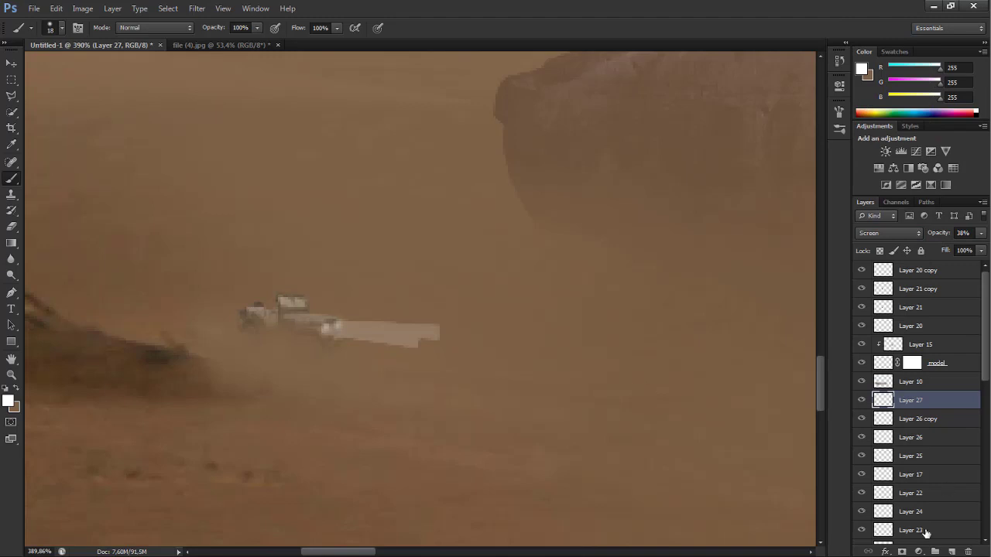
{"action": "left_click", "coordinate": [902, 552]}
{"action": "key", "text": "g"}
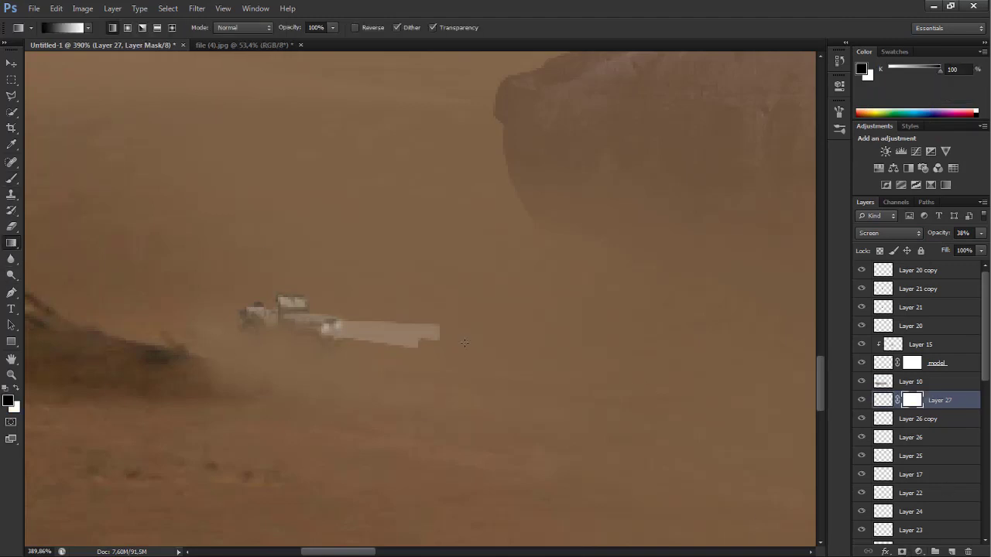
{"action": "left_click_drag", "start_coordinate": [424, 329], "coordinate": [312, 329]}
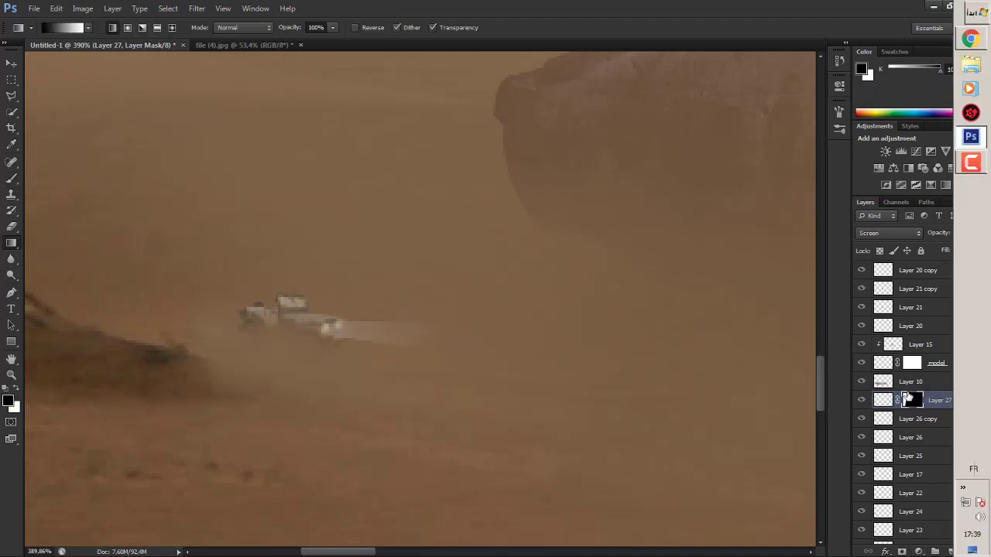
- Soften the beam pixels with a Gaussian Blur
{"action": "left_click", "coordinate": [882, 399]}
{"action": "left_click", "coordinate": [196, 8]}
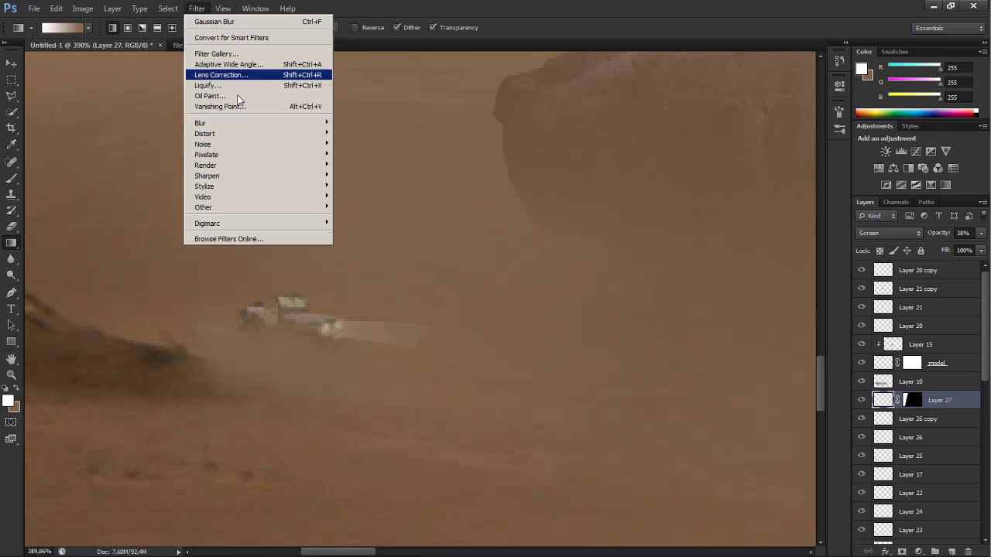
{"action": "left_click", "coordinate": [368, 201]}
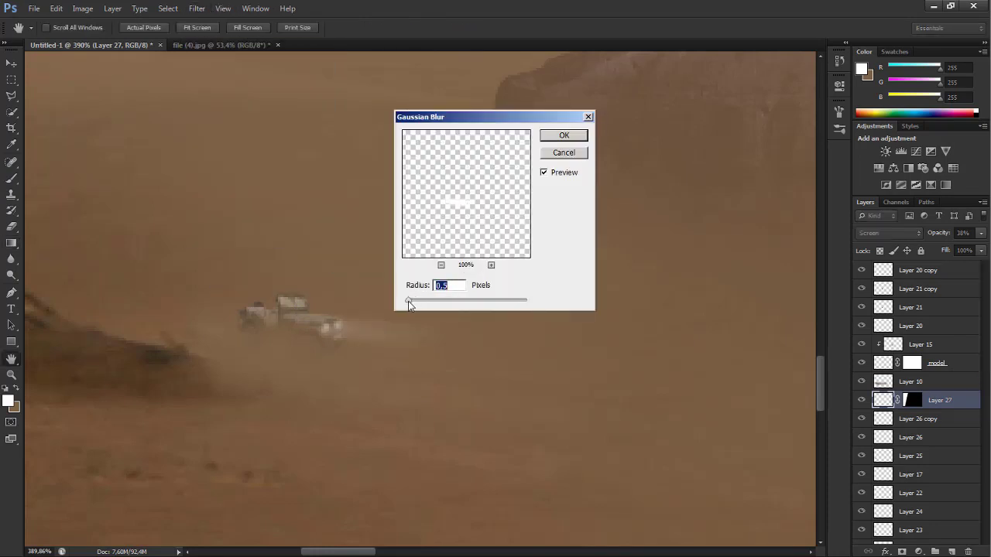
{"action": "left_click", "coordinate": [558, 140]}
{"action": "key", "text": "g"}
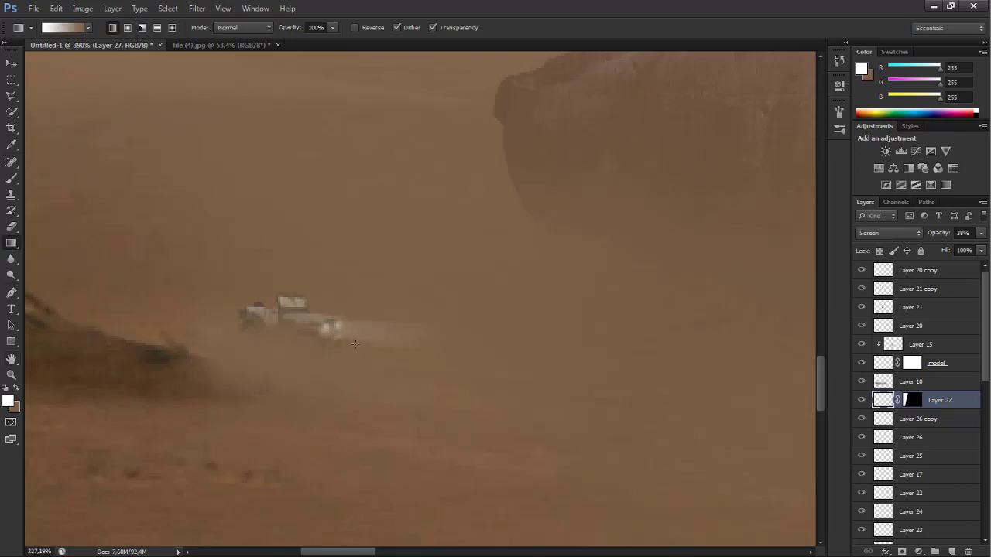
- Apply an extra 0.5 pixel Gaussian Blur to the beam
{"action": "scroll", "coordinate": [355, 344], "scroll_direction": "down", "scroll_amount": 2, "text": "alt"}
{"action": "scroll", "coordinate": [356, 345], "scroll_direction": "down", "scroll_amount": 2, "text": "alt"}
{"action": "scroll", "coordinate": [359, 345], "scroll_direction": "down", "scroll_amount": 1, "text": "alt"}
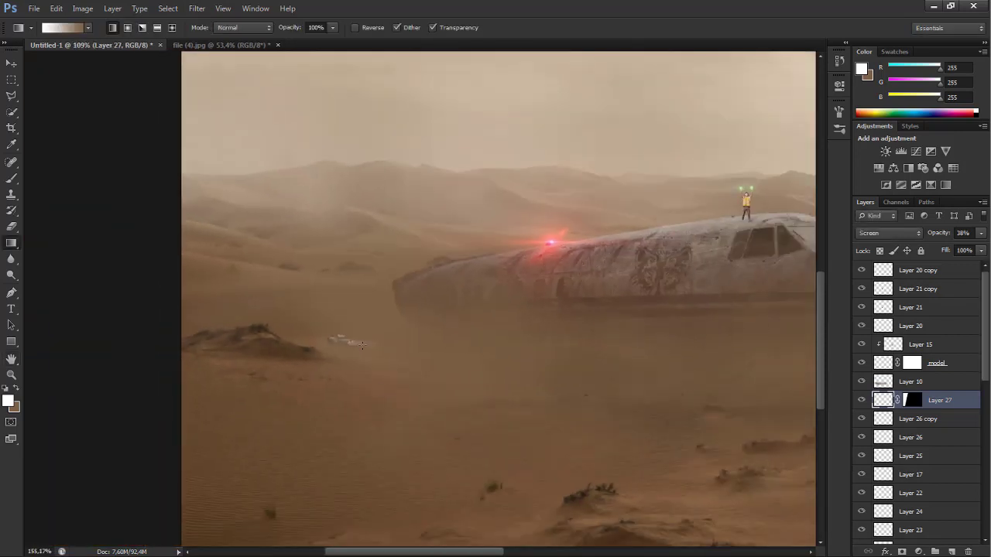
{"action": "scroll", "coordinate": [362, 345], "scroll_direction": "up", "scroll_amount": 1, "text": "alt"}
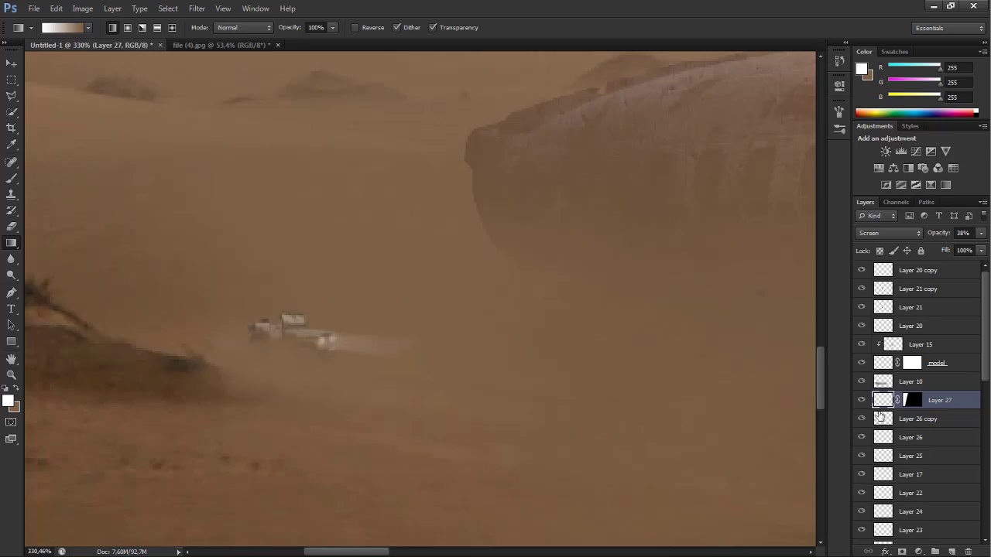
{"action": "left_click", "coordinate": [195, 8]}
{"action": "left_click", "coordinate": [364, 206]}
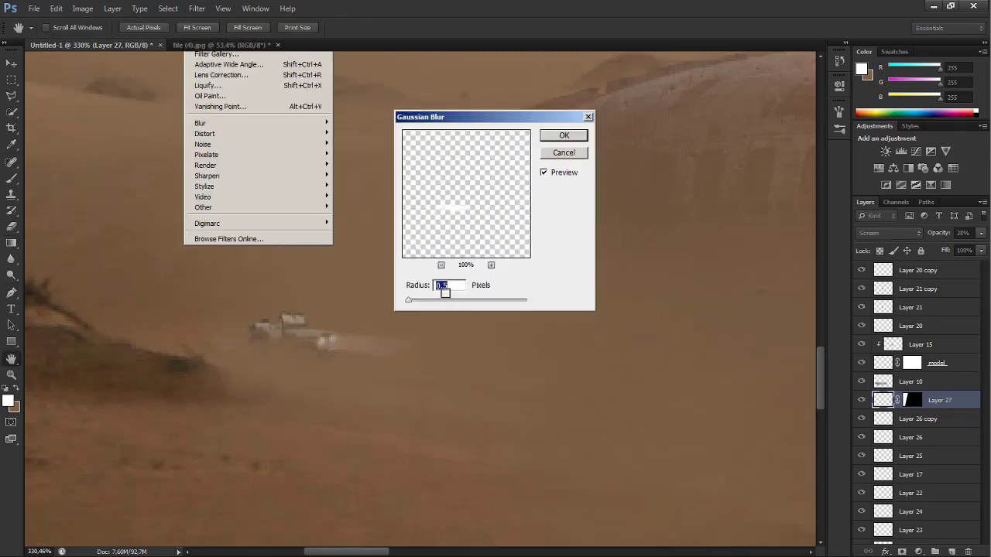
{"action": "left_click", "coordinate": [557, 139]}
{"action": "key", "text": "g"}
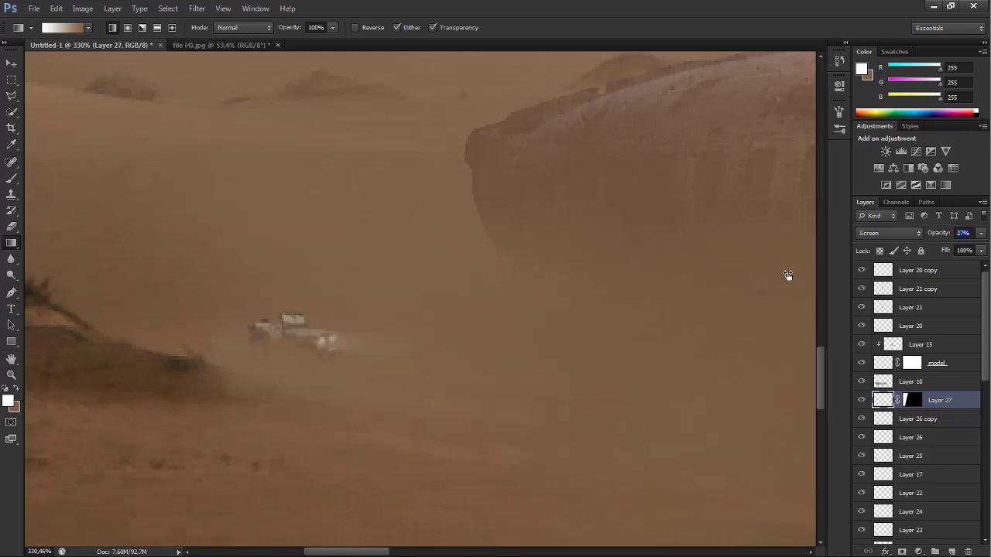
- Select the Move tool and zoom out to view the scene
{"action": "left_click", "coordinate": [17, 62]}
{"action": "scroll", "coordinate": [212, 314], "scroll_direction": "down", "scroll_amount": 3, "text": "alt"}
{"action": "scroll", "coordinate": [212, 314], "scroll_direction": "down", "scroll_amount": 3, "text": "alt"}
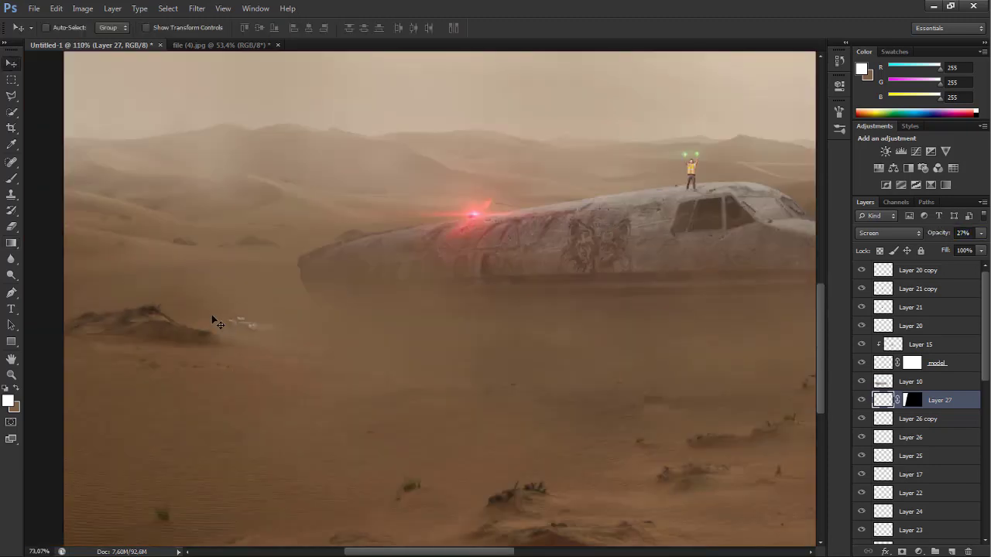
{"action": "scroll", "coordinate": [216, 321], "scroll_direction": "down", "scroll_amount": 1, "text": "alt"}
{"action": "scroll", "coordinate": [217, 333], "scroll_direction": "down", "scroll_amount": 2, "text": "alt"}
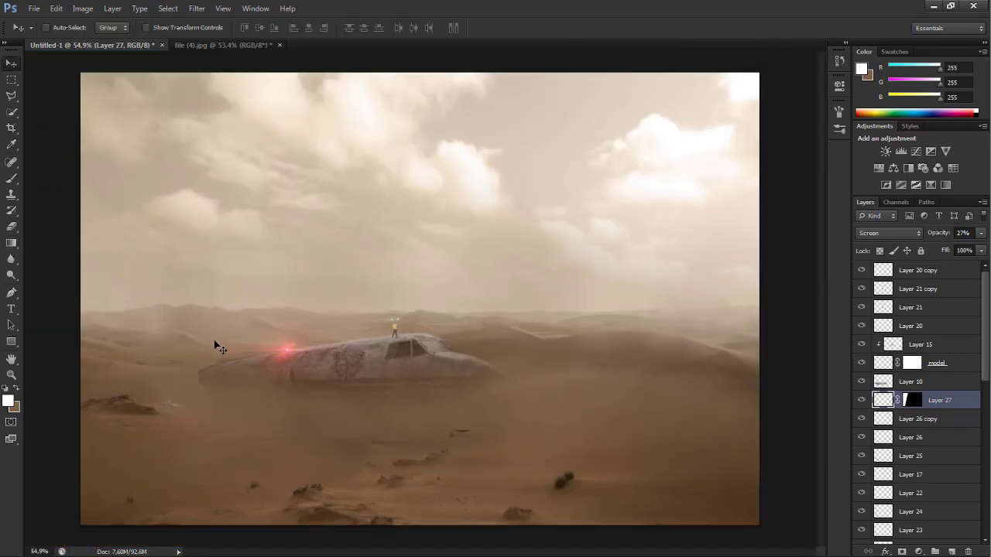
- Close the jeep photo (4).jpg without saving and open the wrecked plane photo file (5)
{"action": "left_click", "coordinate": [278, 45]}
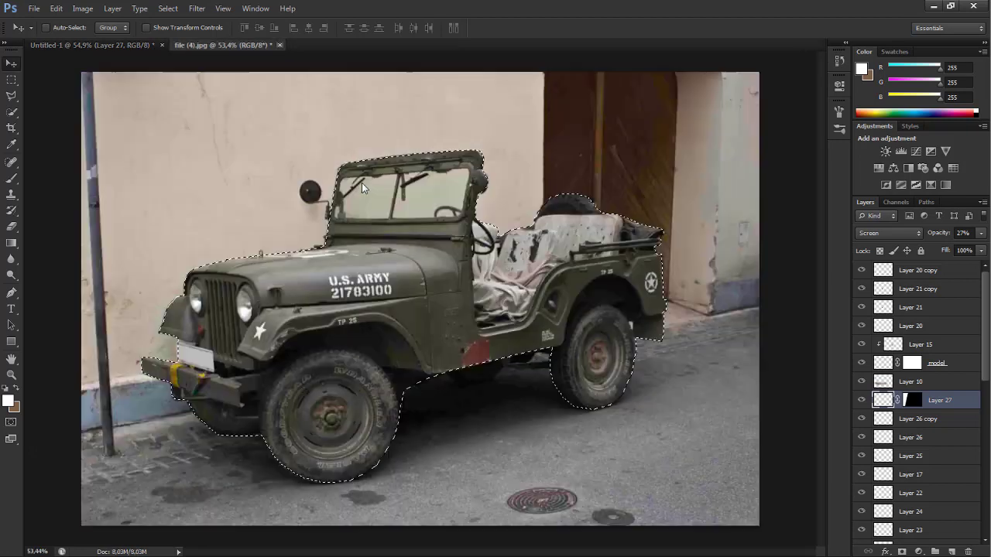
{"action": "left_click", "coordinate": [500, 206]}
{"action": "left_click", "coordinate": [34, 9]}
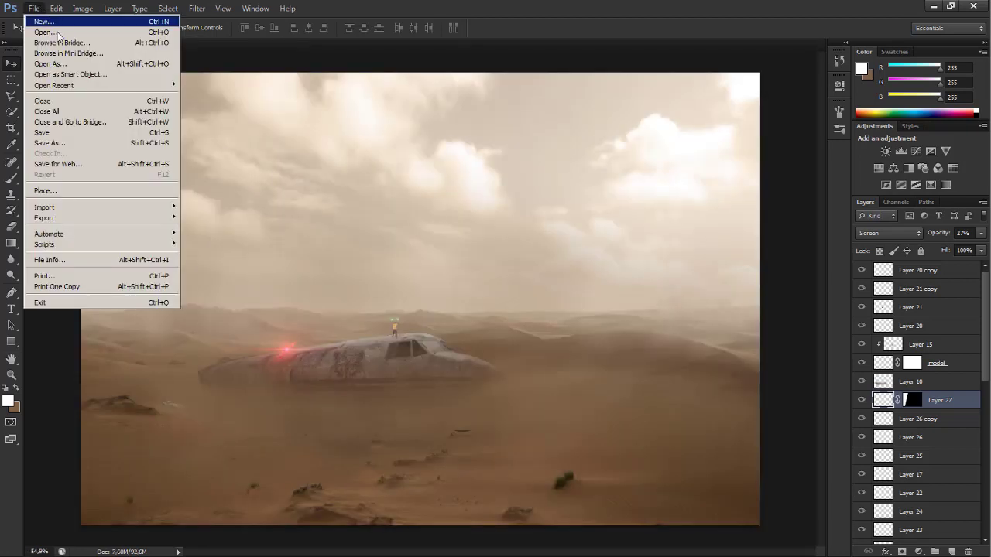
{"action": "left_click", "coordinate": [47, 31]}
{"action": "left_click", "coordinate": [480, 266]}
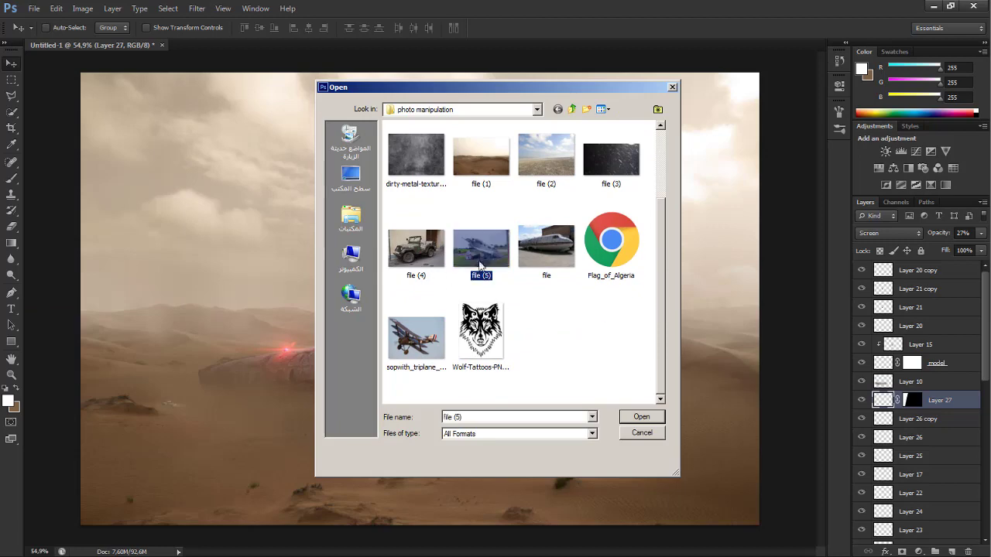
{"action": "left_click", "coordinate": [642, 418]}
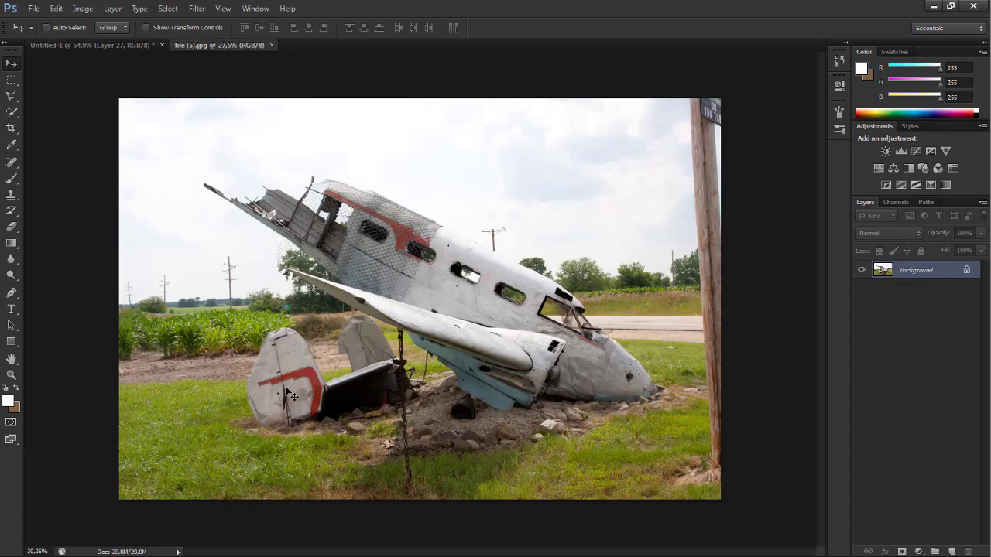
- Trace a Pen path around the plane's tail section including both fins
{"action": "scroll", "coordinate": [236, 458], "scroll_direction": "up", "scroll_amount": 2}
{"action": "scroll", "coordinate": [213, 474], "scroll_direction": "up", "scroll_amount": 2}
{"action": "scroll", "coordinate": [188, 491], "scroll_direction": "up", "scroll_amount": 2}
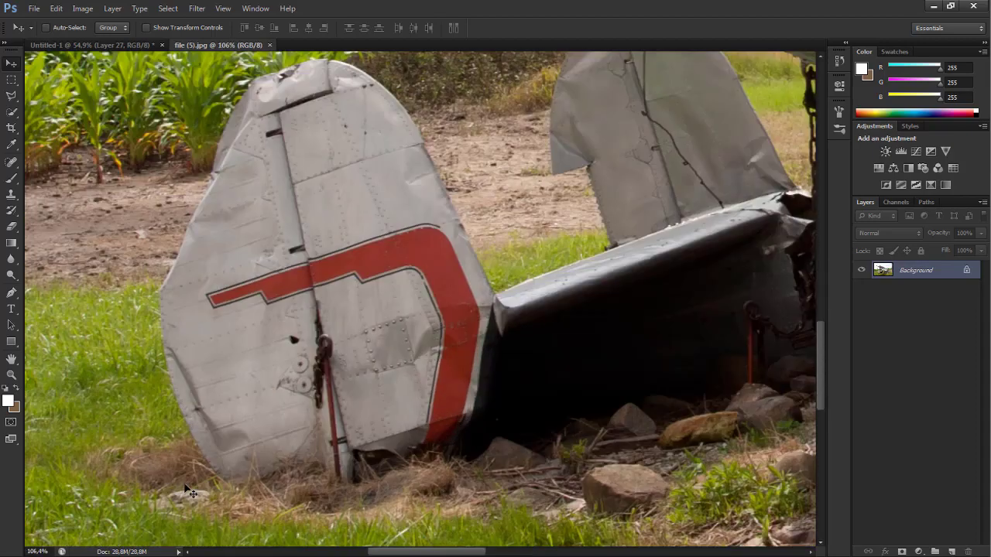
{"action": "scroll", "coordinate": [188, 491], "scroll_direction": "up", "scroll_amount": 1}
{"action": "key", "text": "p"}
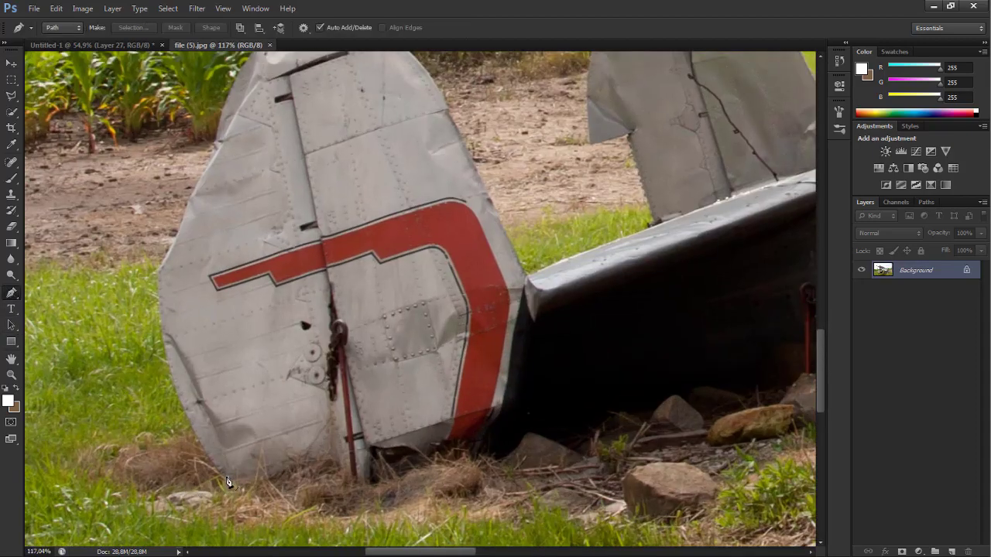
{"action": "left_click", "coordinate": [226, 481]}
{"action": "scroll", "coordinate": [216, 277], "scroll_direction": "up", "scroll_amount": 2}
{"action": "scroll", "coordinate": [195, 398], "scroll_direction": "up", "scroll_amount": 2}
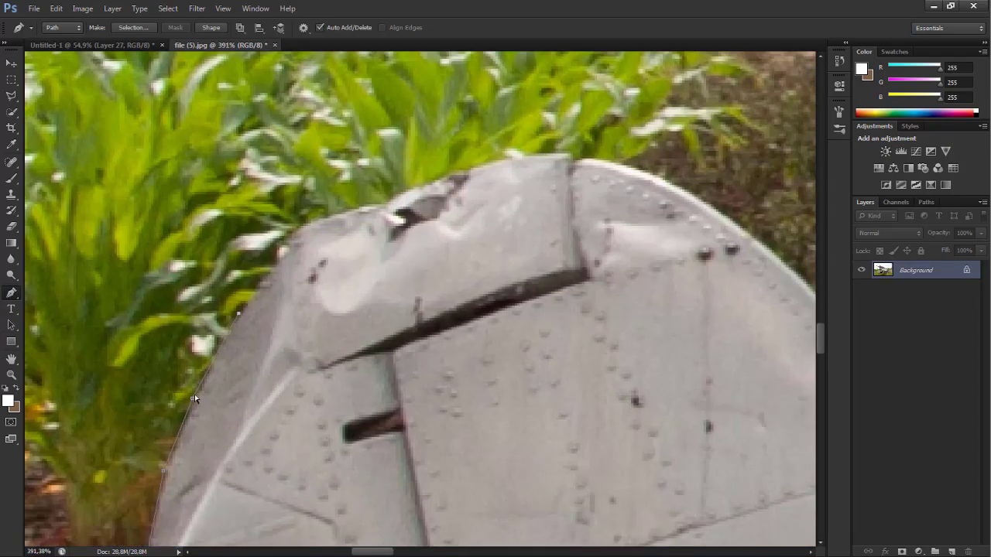
{"action": "scroll", "coordinate": [501, 164], "scroll_direction": "right", "scroll_amount": 5}
{"action": "scroll", "coordinate": [343, 205], "scroll_direction": "down", "scroll_amount": 2}
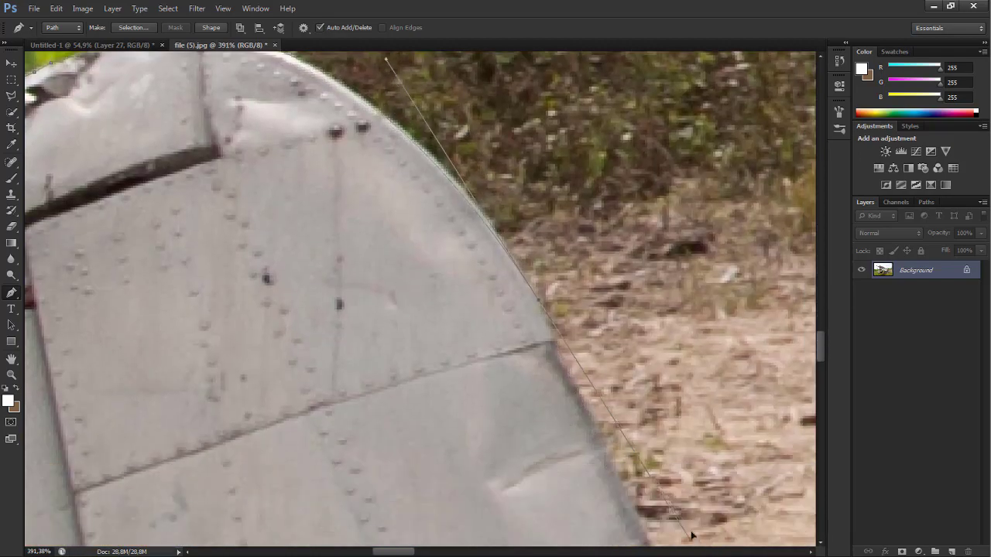
{"action": "scroll", "coordinate": [457, 219], "scroll_direction": "down", "scroll_amount": 3}
{"action": "scroll", "coordinate": [512, 434], "scroll_direction": "down", "scroll_amount": 5}
{"action": "scroll", "coordinate": [603, 256], "scroll_direction": "up", "scroll_amount": 2}
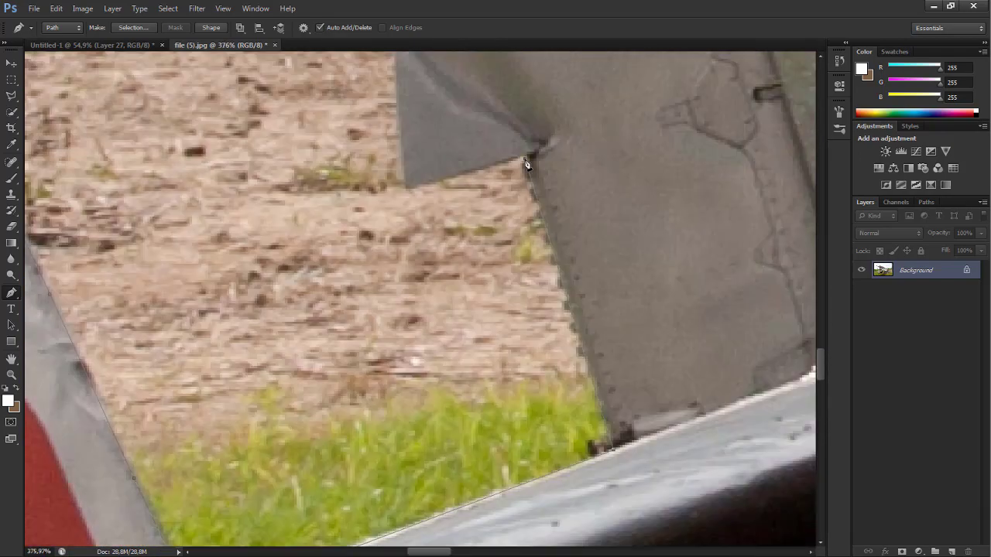
{"action": "scroll", "coordinate": [530, 160], "scroll_direction": "up", "scroll_amount": 2}
{"action": "scroll", "coordinate": [445, 179], "scroll_direction": "up", "scroll_amount": 1}
{"action": "scroll", "coordinate": [446, 179], "scroll_direction": "down", "scroll_amount": 3}
{"action": "scroll", "coordinate": [620, 197], "scroll_direction": "down", "scroll_amount": 2}
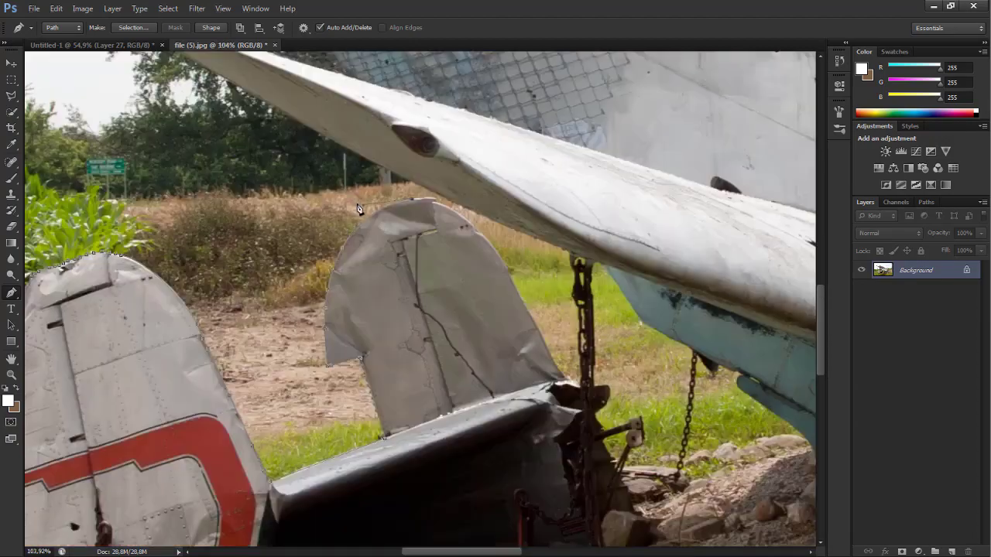
{"action": "scroll", "coordinate": [393, 201], "scroll_direction": "up", "scroll_amount": 2}
{"action": "scroll", "coordinate": [394, 201], "scroll_direction": "up", "scroll_amount": 3}
{"action": "scroll", "coordinate": [393, 201], "scroll_direction": "down", "scroll_amount": 1}
{"action": "scroll", "coordinate": [394, 201], "scroll_direction": "right", "scroll_amount": 1}
{"action": "scroll", "coordinate": [404, 277], "scroll_direction": "down", "scroll_amount": 3}
{"action": "scroll", "coordinate": [405, 276], "scroll_direction": "right", "scroll_amount": 2}
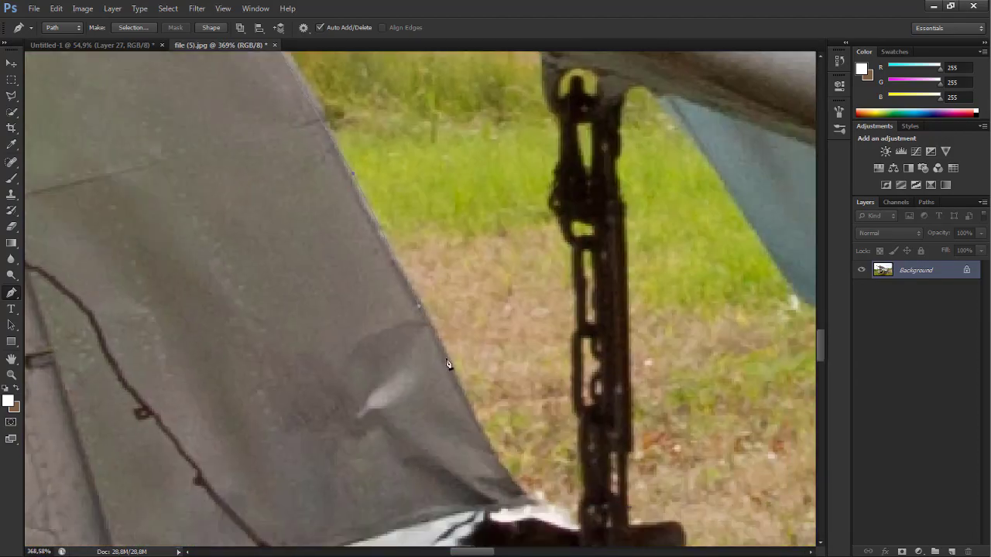
{"action": "scroll", "coordinate": [446, 361], "scroll_direction": "down", "scroll_amount": 2}
{"action": "scroll", "coordinate": [447, 360], "scroll_direction": "right", "scroll_amount": 2}
{"action": "scroll", "coordinate": [452, 430], "scroll_direction": "down", "scroll_amount": 5}
{"action": "scroll", "coordinate": [387, 309], "scroll_direction": "up", "scroll_amount": 1}
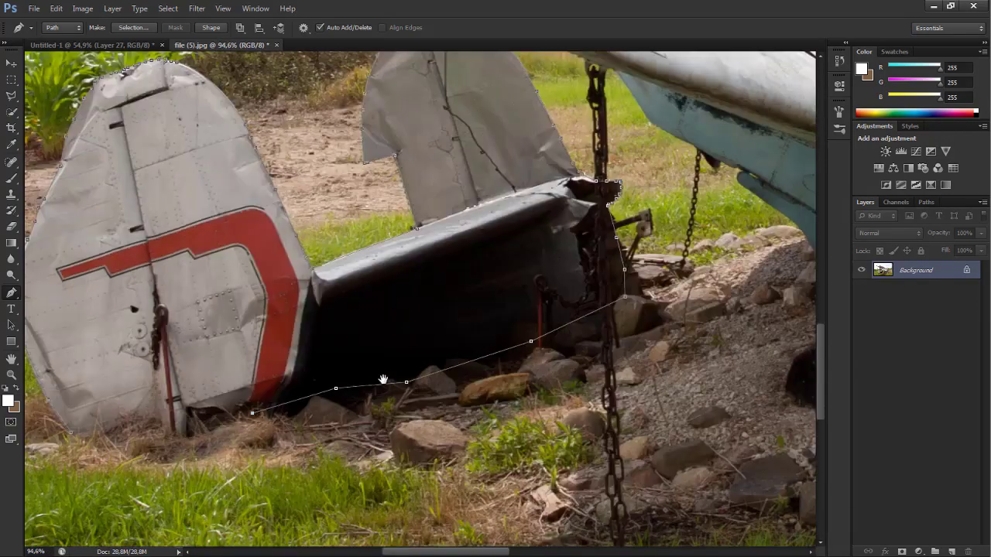
{"action": "scroll", "coordinate": [309, 232], "scroll_direction": "down", "scroll_amount": 2}
- Convert the traced tail path into a selection
{"action": "left_click", "coordinate": [133, 27]}
{"action": "left_click", "coordinate": [573, 159]}
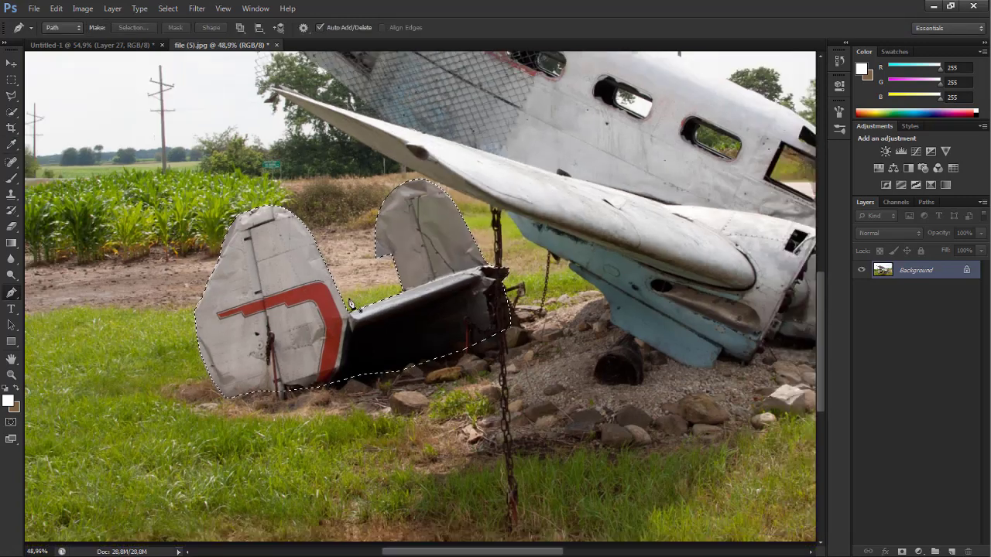
{"action": "scroll", "coordinate": [226, 338], "scroll_direction": "down", "scroll_amount": 3}
- Drag the tail into Untitled-1, scale it to about 16% and rotate it 15° beside the plane
{"action": "key", "text": "v"}
{"action": "left_click_drag", "start_coordinate": [226, 338], "coordinate": [92, 48]}
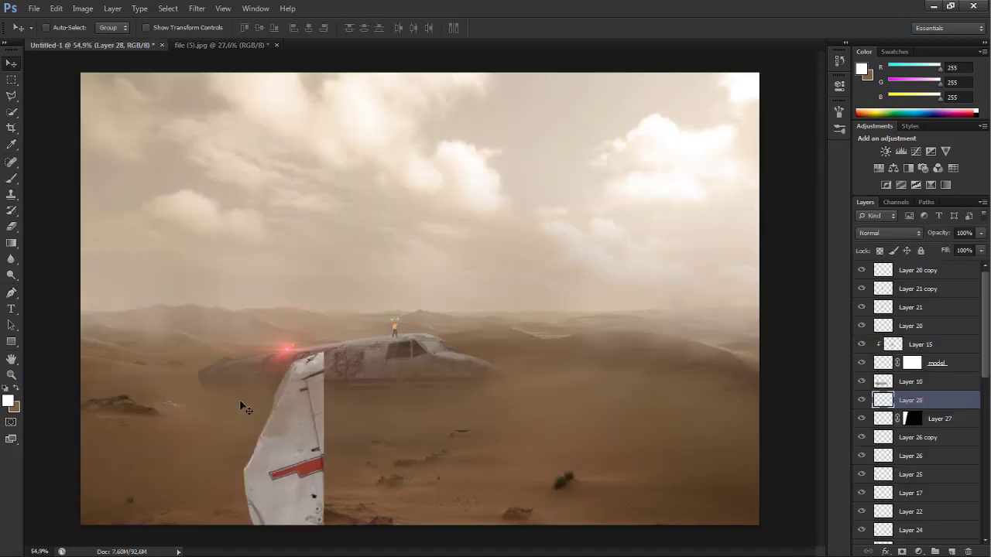
{"action": "left_click_drag", "start_coordinate": [235, 402], "coordinate": [400, 332]}
{"action": "key", "text": "ctrl+t"}
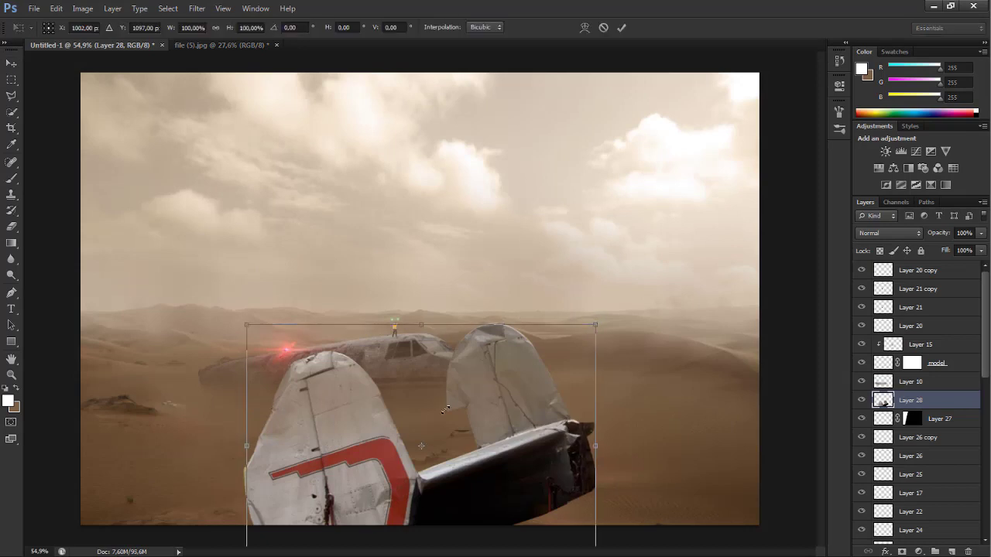
{"action": "left_click_drag", "start_coordinate": [594, 321], "coordinate": [446, 427]}
{"action": "left_click_drag", "start_coordinate": [223, 362], "coordinate": [251, 401]}
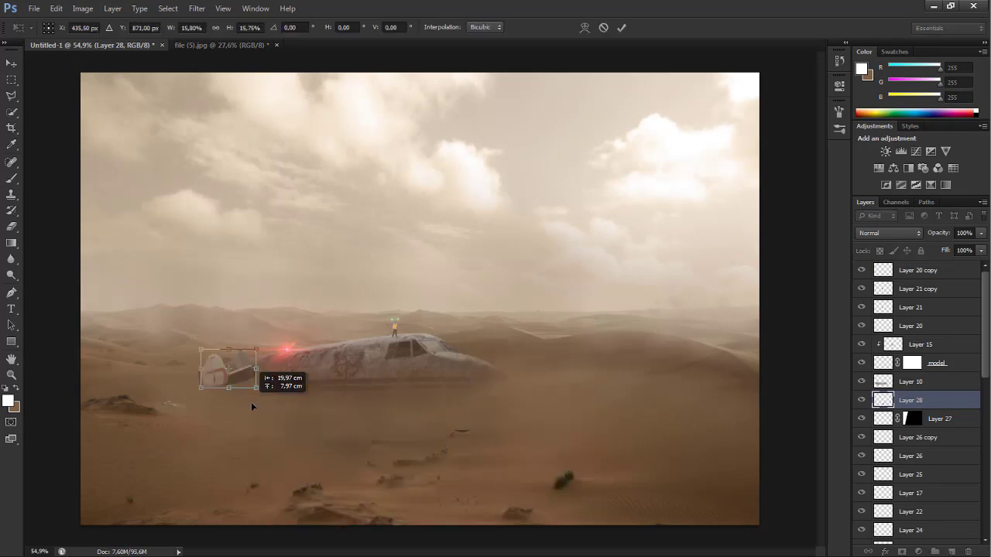
{"action": "mouse_move", "coordinate": [298, 371]}
{"action": "left_mouse_down"}
{"action": "mouse_move", "coordinate": [294, 384]}
{"action": "mouse_move", "coordinate": [303, 379]}
{"action": "mouse_move", "coordinate": [274, 405]}
{"action": "left_mouse_up"}
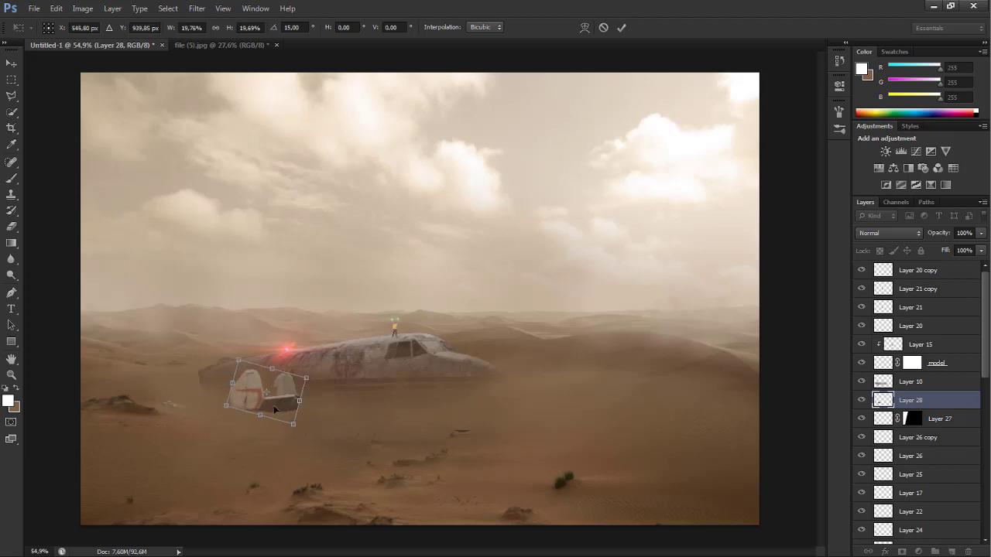
{"action": "key", "text": "Return"}
{"action": "key", "text": "ctrl+minus"}
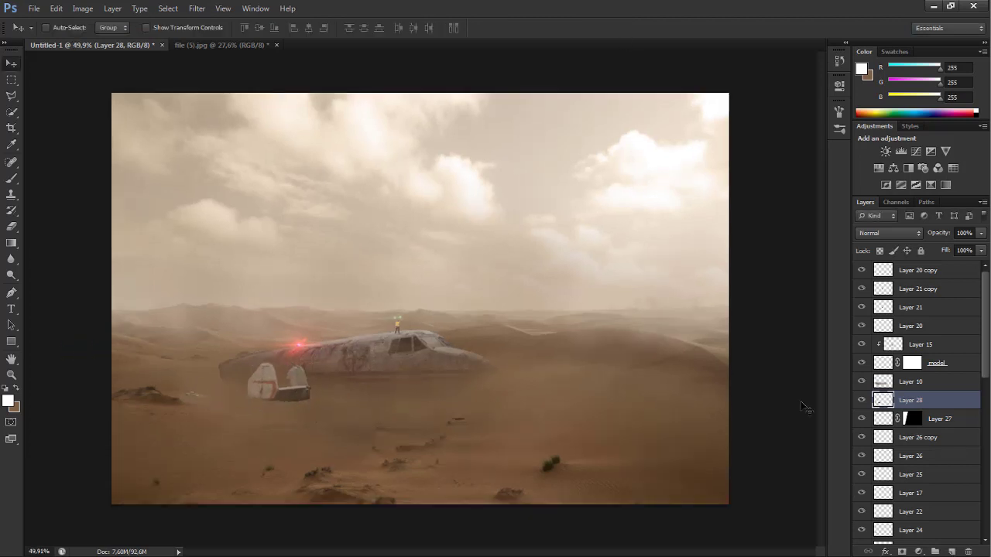
- Move Layer 28 lower in the stack, just above the heavy dust layers
{"action": "scroll", "coordinate": [938, 385], "scroll_direction": "down", "scroll_amount": 1}
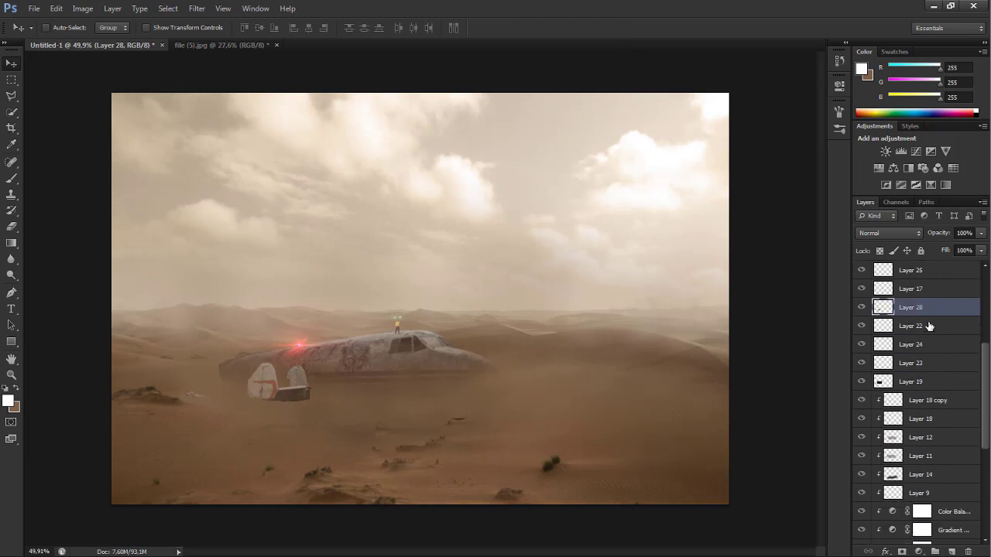
{"action": "left_click_drag", "start_coordinate": [937, 385], "coordinate": [936, 547]}
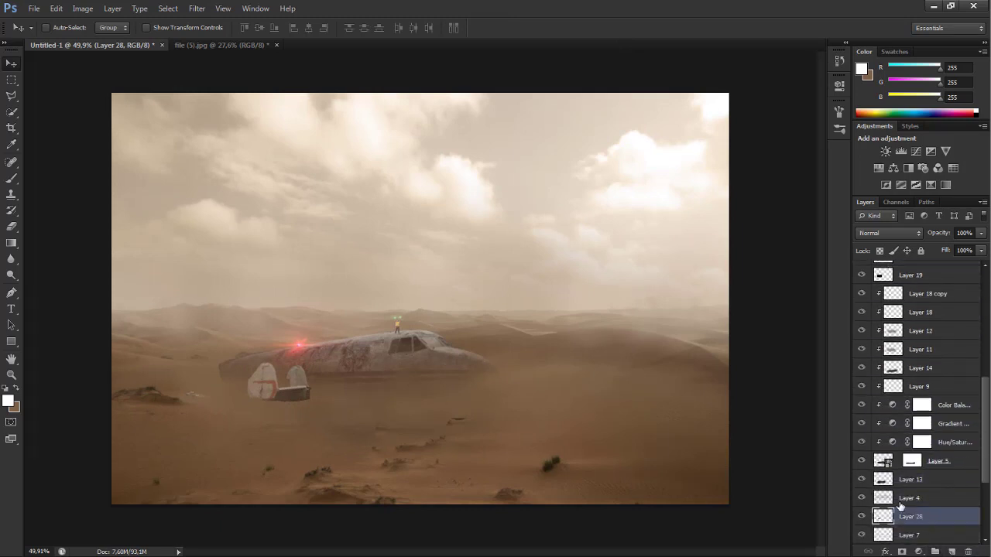
{"action": "left_click_drag", "start_coordinate": [937, 548], "coordinate": [899, 508]}
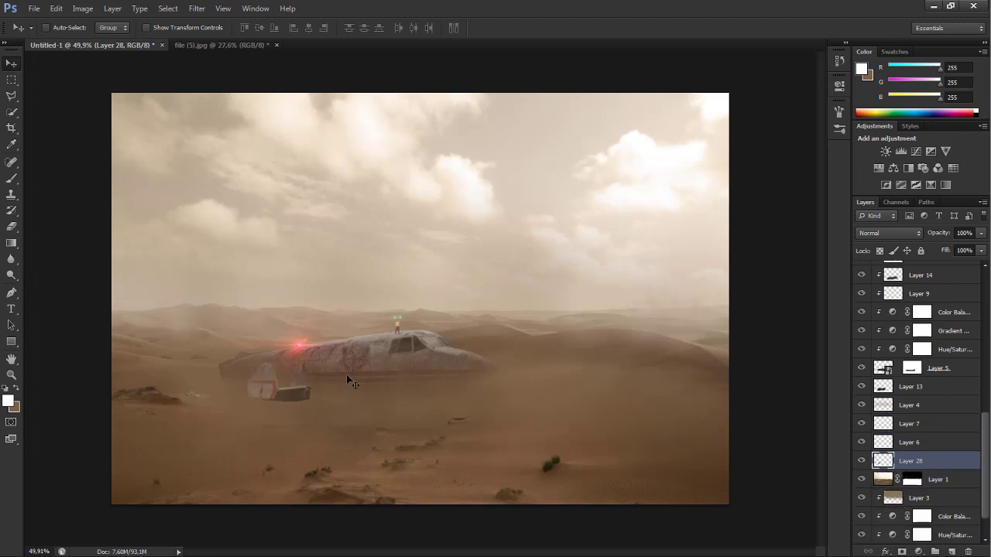
{"action": "scroll", "coordinate": [252, 387], "scroll_direction": "up", "scroll_amount": 3}
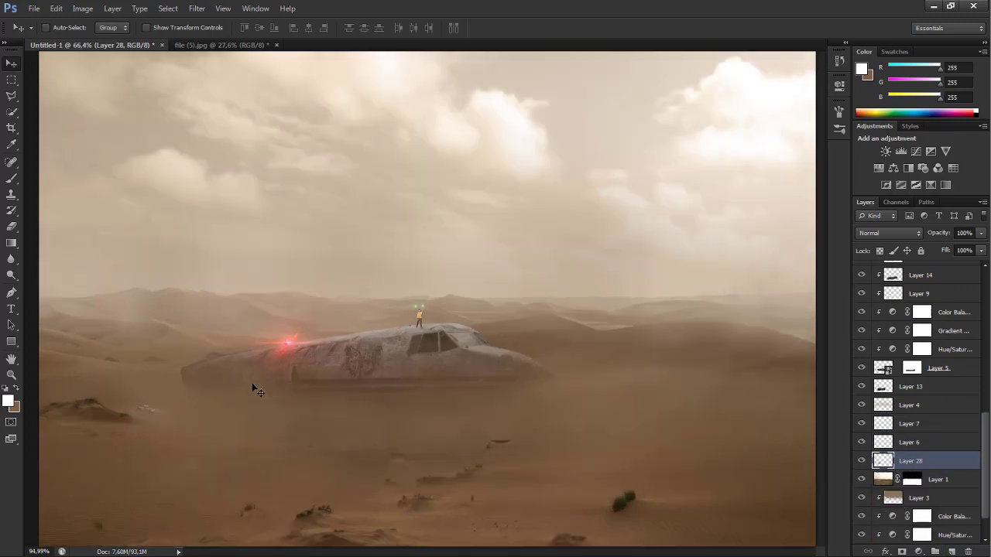
{"action": "scroll", "coordinate": [248, 398], "scroll_direction": "up", "scroll_amount": 1}
{"action": "scroll", "coordinate": [308, 433], "scroll_direction": "up", "scroll_amount": 1}
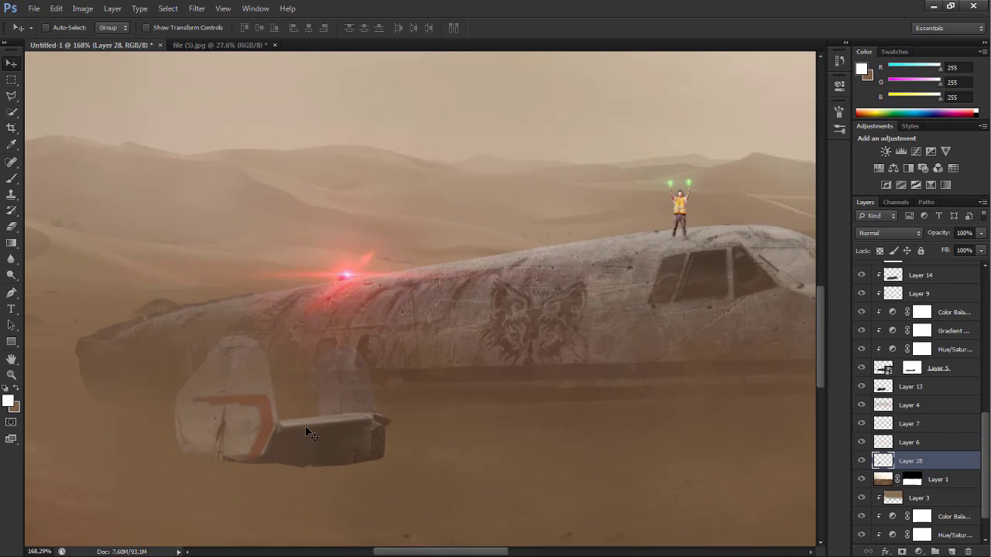
{"action": "scroll", "coordinate": [308, 434], "scroll_direction": "up", "scroll_amount": 1}
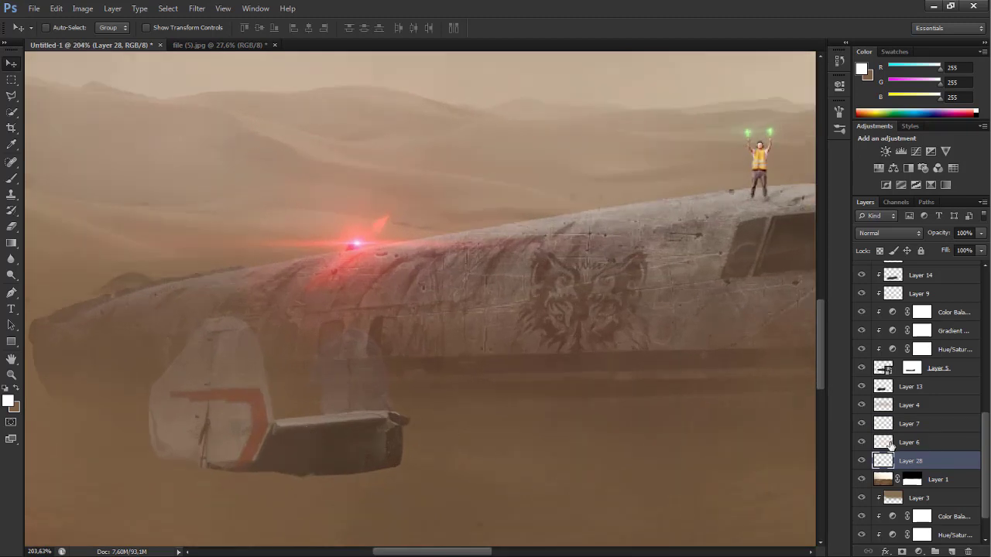
{"action": "left_click", "coordinate": [861, 460]}
{"action": "mouse_move", "coordinate": [920, 462]}
{"action": "left_mouse_down"}
{"action": "mouse_move", "coordinate": [950, 331]}
{"action": "mouse_move", "coordinate": [933, 486]}
{"action": "left_mouse_up"}
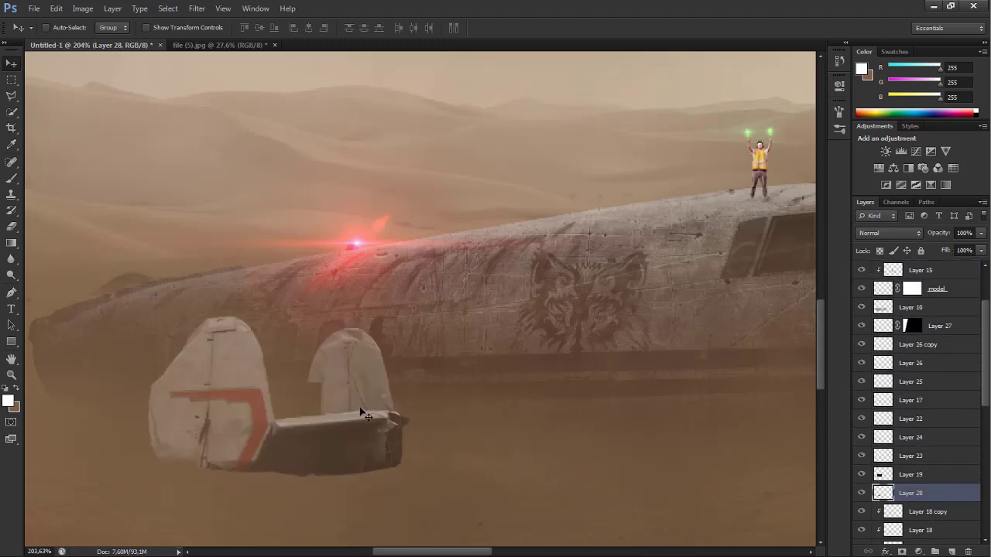
- Mask Layer 28 and paint black with a ~117 px soft brush along the tail's base
{"action": "left_click", "coordinate": [903, 551]}
{"action": "key", "text": "b"}
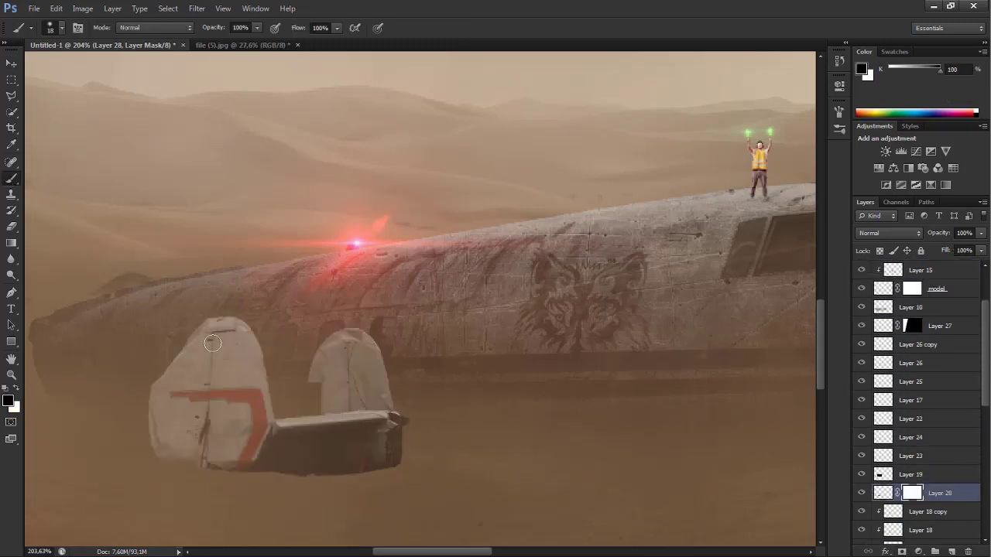
{"action": "left_click_drag", "start_coordinate": [199, 434], "coordinate": [271, 426]}
{"action": "left_click_drag", "start_coordinate": [153, 452], "coordinate": [151, 483]}
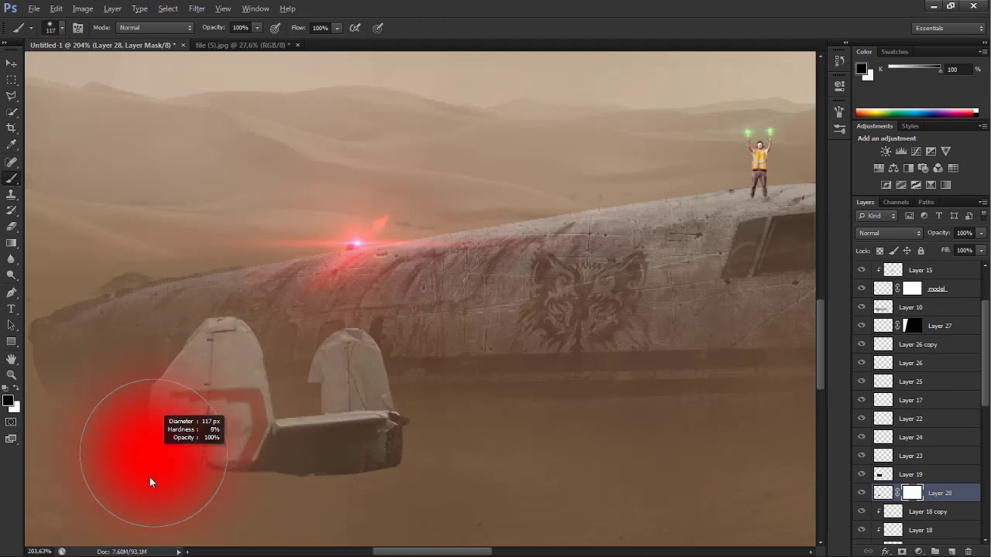
{"action": "left_click_drag", "start_coordinate": [193, 441], "coordinate": [364, 445]}
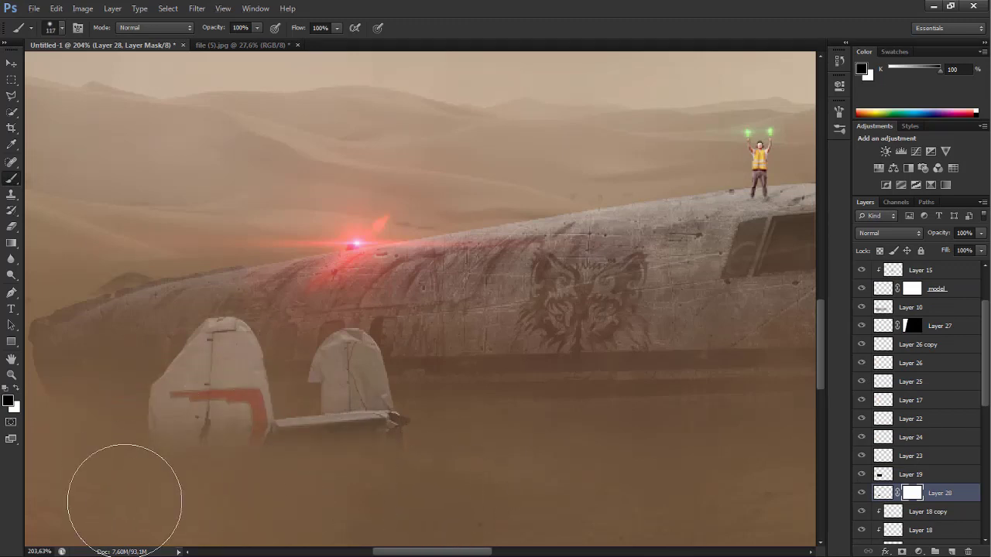
{"action": "key", "text": "ctrl+0"}
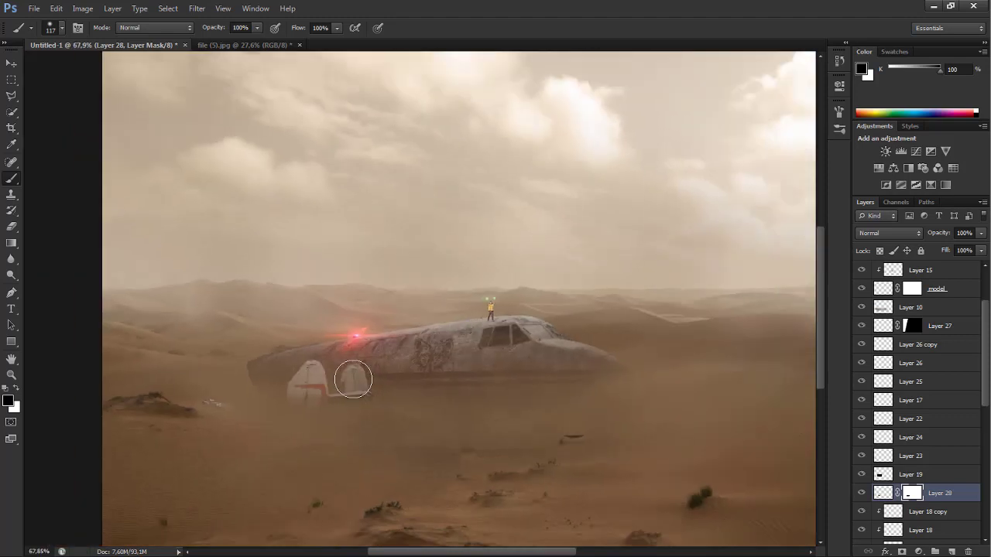
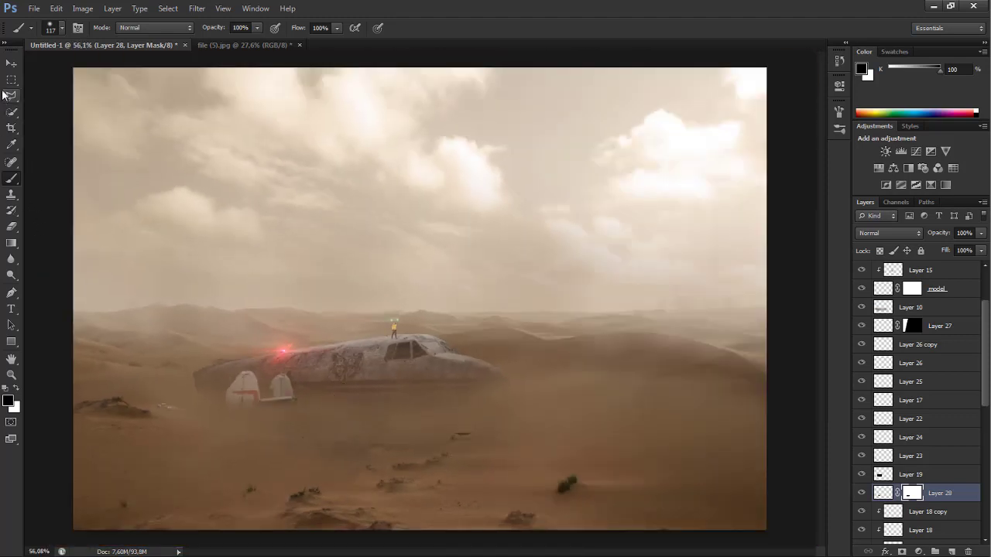
- Close the file (5).jpg document without saving changes
{"action": "key", "text": "v"}
{"action": "scroll", "coordinate": [229, 396], "scroll_direction": "up", "scroll_amount": 1}
{"action": "scroll", "coordinate": [232, 401], "scroll_direction": "up", "scroll_amount": 1}
{"action": "scroll", "coordinate": [236, 404], "scroll_direction": "up", "scroll_amount": 1}
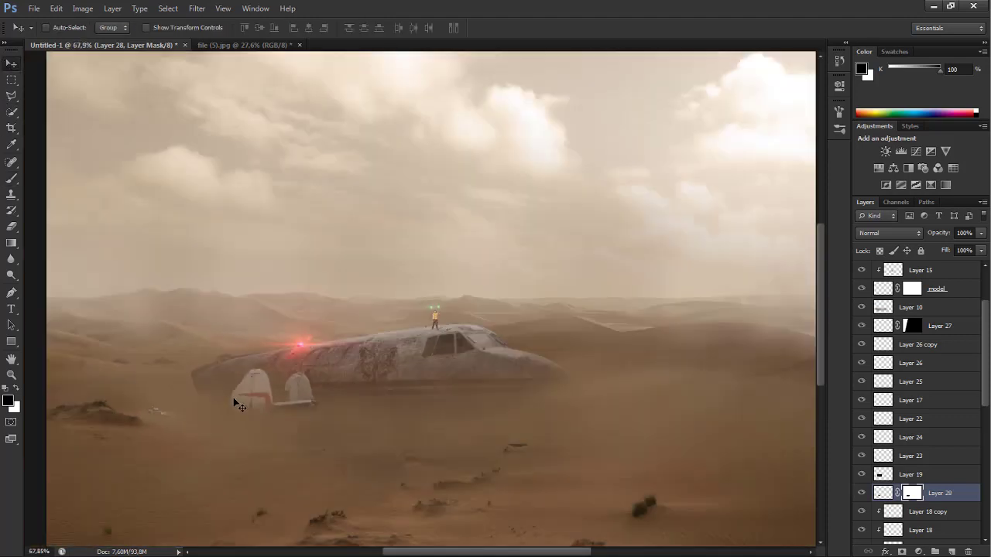
{"action": "key", "text": "ctrl+0"}
{"action": "left_click", "coordinate": [248, 45]}
{"action": "left_click", "coordinate": [299, 45]}
- Open the scratched metal texture image
{"action": "key", "text": "n"}
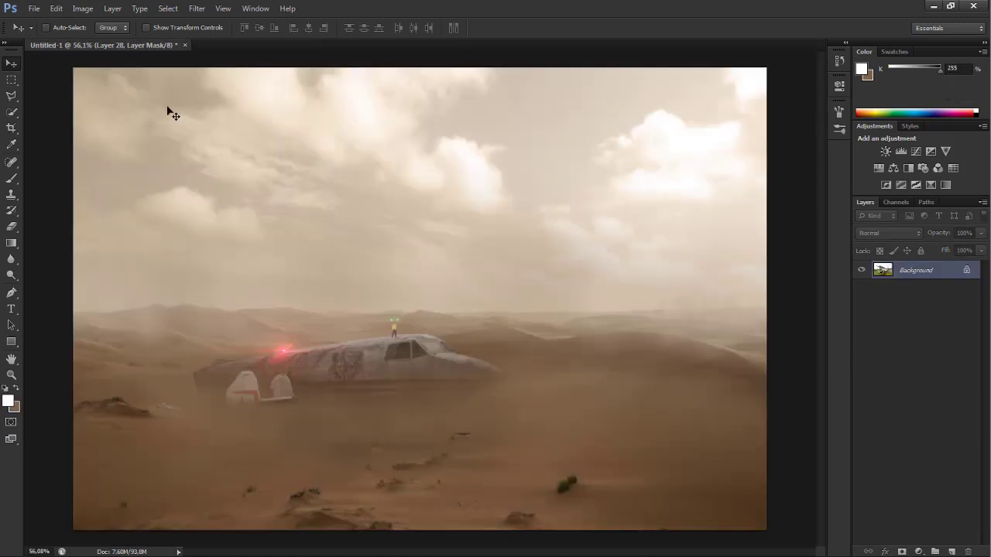
{"action": "left_click", "coordinate": [56, 8]}
{"action": "left_click", "coordinate": [46, 31]}
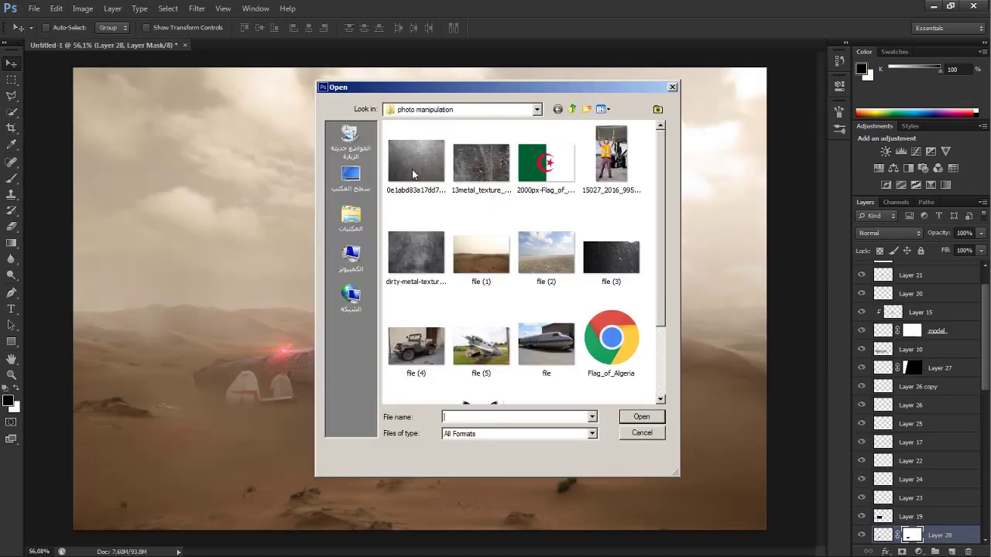
{"action": "left_click", "coordinate": [413, 171]}
{"action": "left_click", "coordinate": [641, 418]}
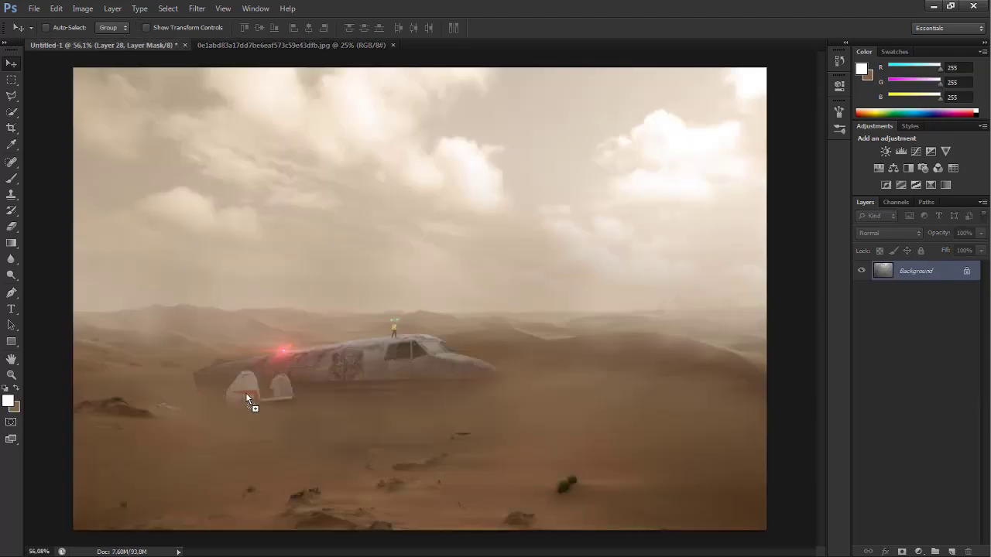
- Bring the metal texture into Untitled-1, clip it to Layer 28 and scale it down over the plane
{"action": "left_click_drag", "start_coordinate": [121, 37], "coordinate": [265, 398]}
{"action": "scroll", "coordinate": [300, 402], "scroll_direction": "down", "scroll_amount": 3}
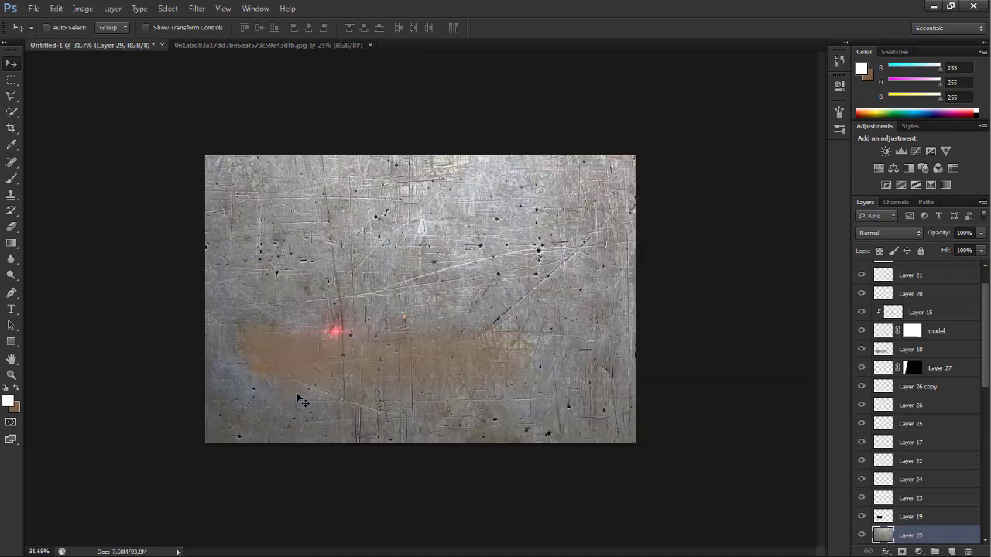
{"action": "key", "text": "ctrl+alt+g"}
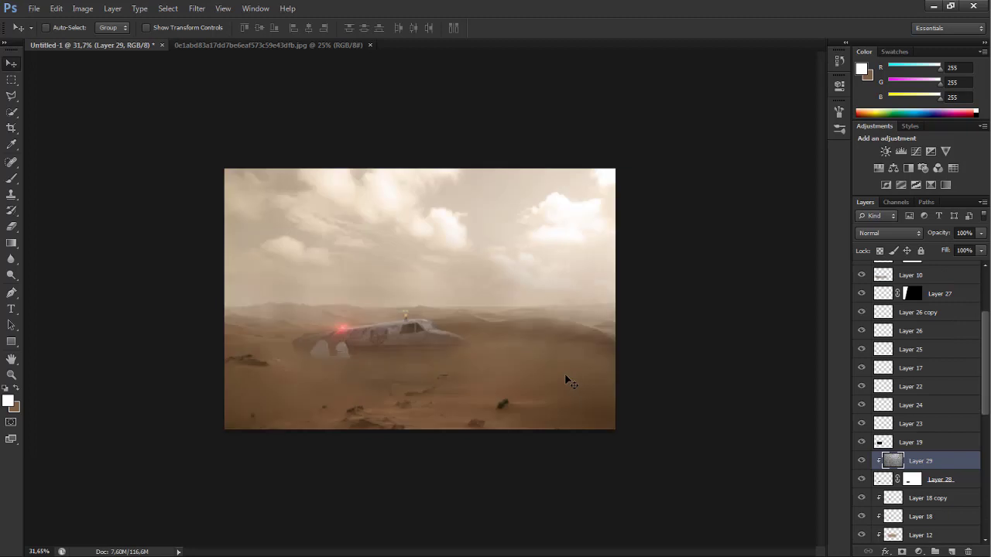
{"action": "key", "text": "ctrl+t"}
{"action": "mouse_move", "coordinate": [716, 103]}
{"action": "left_mouse_down"}
{"action": "mouse_move", "coordinate": [442, 313]}
{"action": "mouse_move", "coordinate": [348, 328]}
{"action": "mouse_move", "coordinate": [354, 343]}
{"action": "left_mouse_up"}
{"action": "left_click", "coordinate": [621, 27]}
- Position the texture over the white tail fins and blend it in Overlay mode
{"action": "scroll", "coordinate": [334, 359], "scroll_direction": "up", "scroll_amount": 2}
{"action": "scroll", "coordinate": [294, 383], "scroll_direction": "up", "scroll_amount": 2}
{"action": "scroll", "coordinate": [254, 404], "scroll_direction": "up", "scroll_amount": 2}
{"action": "mouse_move", "coordinate": [278, 408]}
{"action": "left_mouse_down"}
{"action": "mouse_move", "coordinate": [274, 397]}
{"action": "mouse_move", "coordinate": [237, 411]}
{"action": "mouse_move", "coordinate": [272, 410]}
{"action": "left_mouse_up"}
{"action": "left_click", "coordinate": [900, 232]}
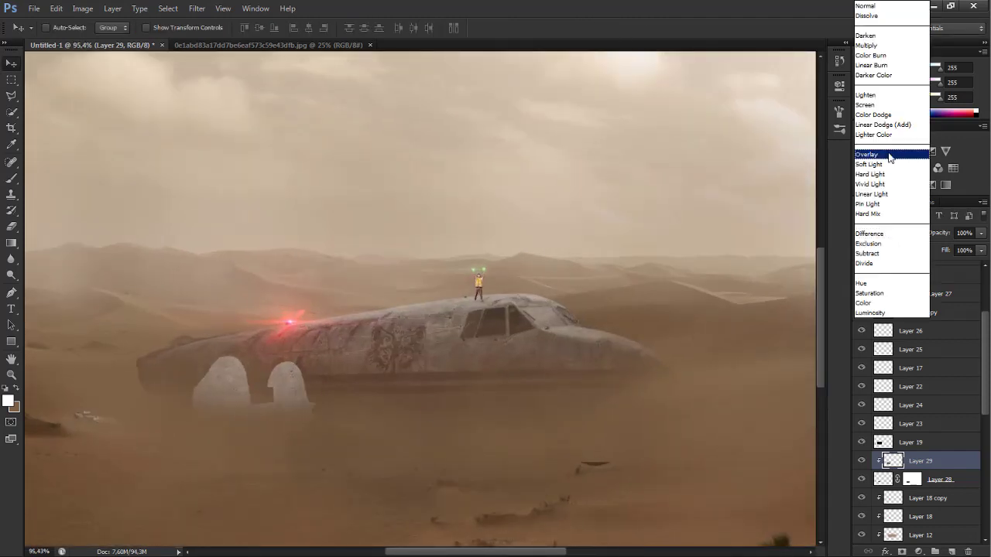
{"action": "left_click", "coordinate": [890, 156]}
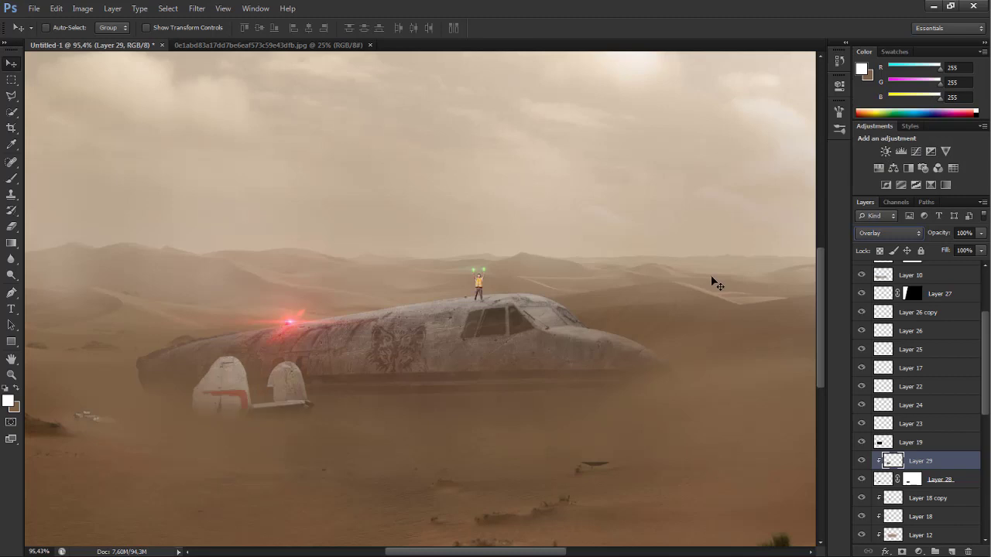
- Close the metal texture document and open the 13metal_texture rust image
{"action": "left_click", "coordinate": [295, 45]}
{"action": "left_click", "coordinate": [370, 45]}
{"action": "left_click", "coordinate": [34, 8]}
{"action": "left_click", "coordinate": [47, 31]}
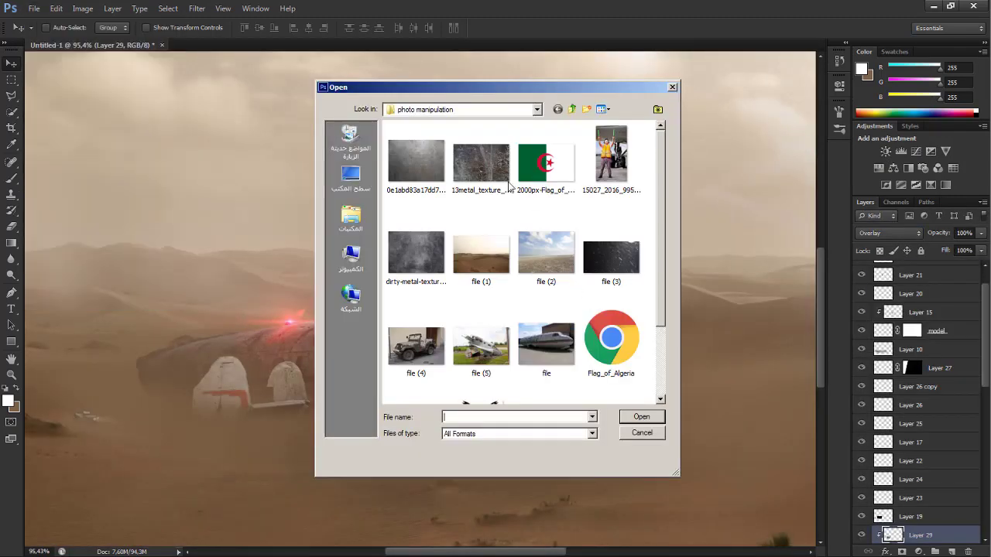
{"action": "left_click", "coordinate": [480, 163]}
{"action": "left_click", "coordinate": [624, 416]}
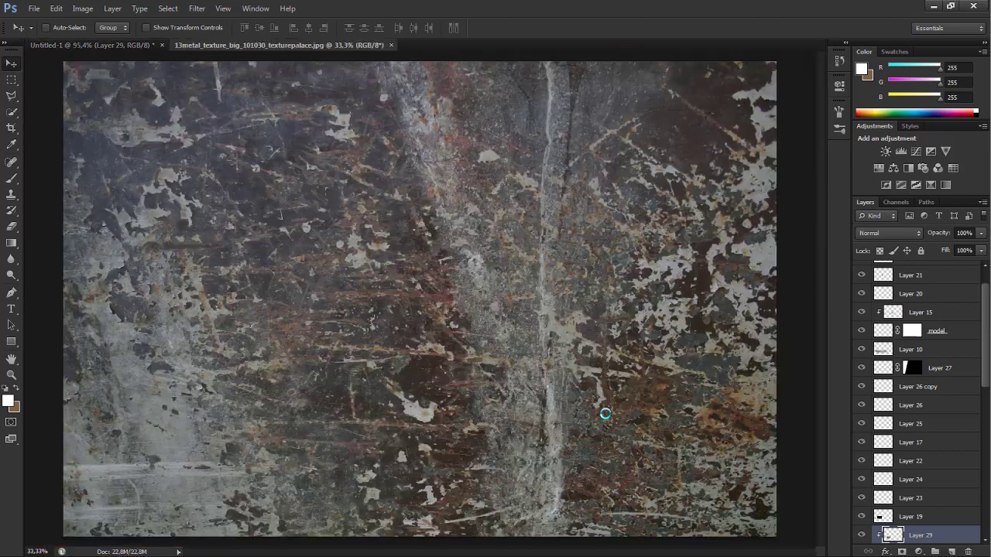
- Bring the rust texture into the composite, clip it and shrink it over the wreck
{"action": "mouse_move", "coordinate": [605, 413]}
{"action": "left_mouse_down"}
{"action": "mouse_move", "coordinate": [231, 267]}
{"action": "mouse_move", "coordinate": [271, 411]}
{"action": "left_mouse_up"}
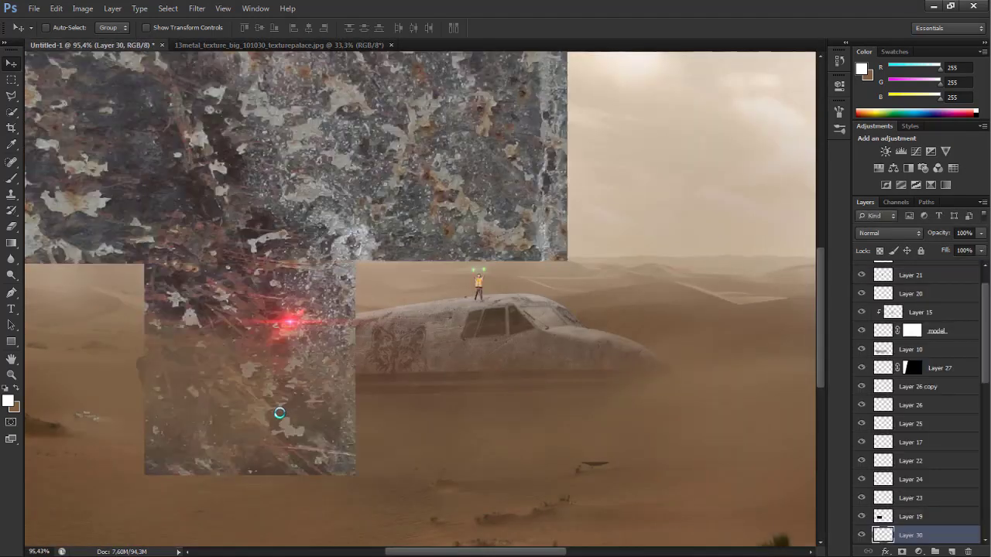
{"action": "key", "text": "ctrl+alt+g"}
{"action": "scroll", "coordinate": [476, 381], "scroll_direction": "down", "scroll_amount": 3}
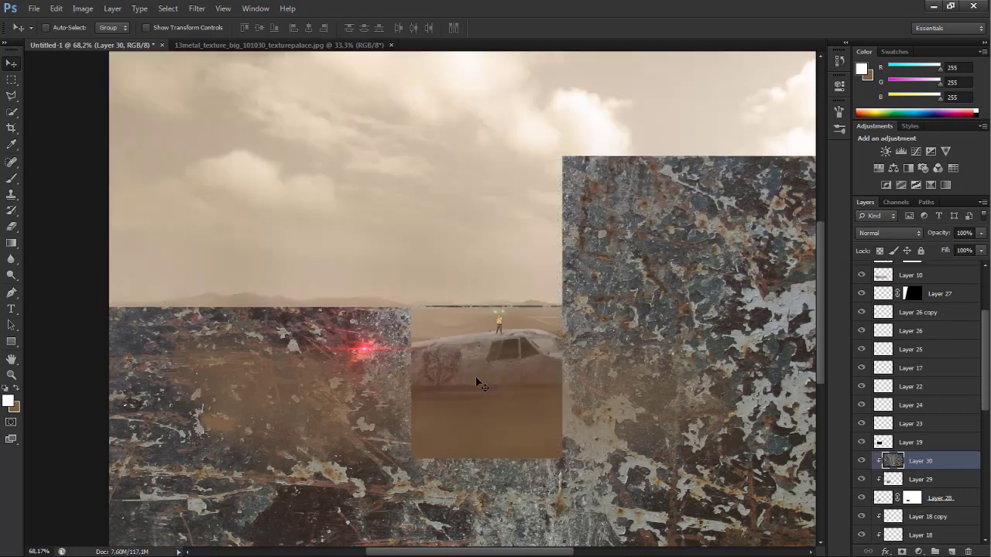
{"action": "scroll", "coordinate": [477, 382], "scroll_direction": "down", "scroll_amount": 2}
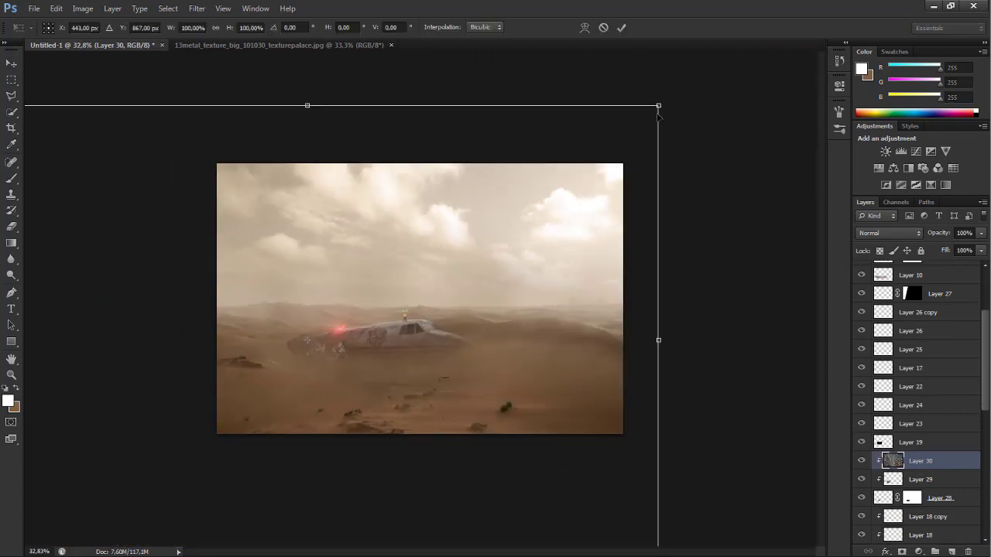
{"action": "mouse_move", "coordinate": [516, 276]}
{"action": "left_mouse_down"}
{"action": "mouse_move", "coordinate": [455, 240]}
{"action": "mouse_move", "coordinate": [356, 359]}
{"action": "mouse_move", "coordinate": [371, 371]}
{"action": "mouse_move", "coordinate": [453, 336]}
{"action": "mouse_move", "coordinate": [532, 281]}
{"action": "mouse_move", "coordinate": [511, 286]}
{"action": "left_mouse_up"}
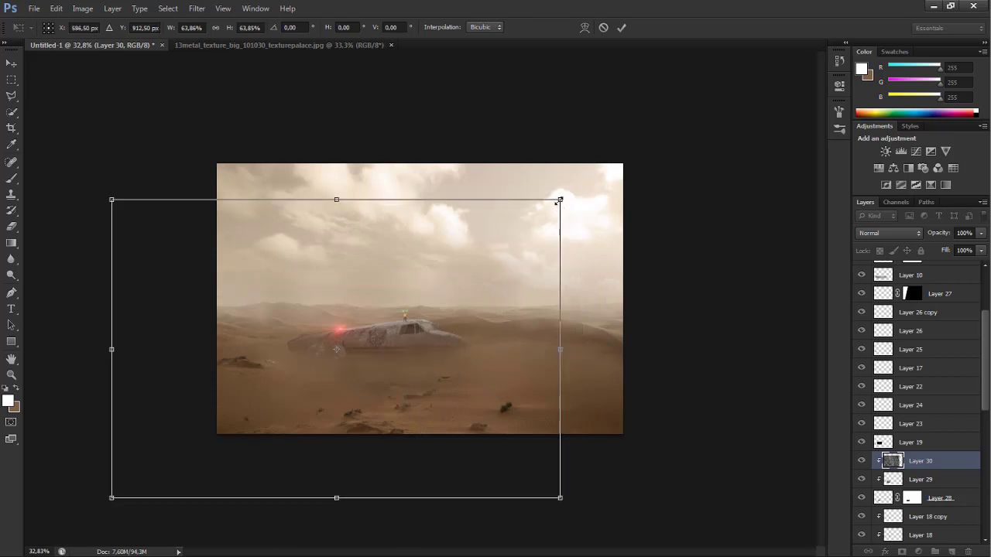
{"action": "left_click_drag", "start_coordinate": [560, 199], "coordinate": [405, 302]}
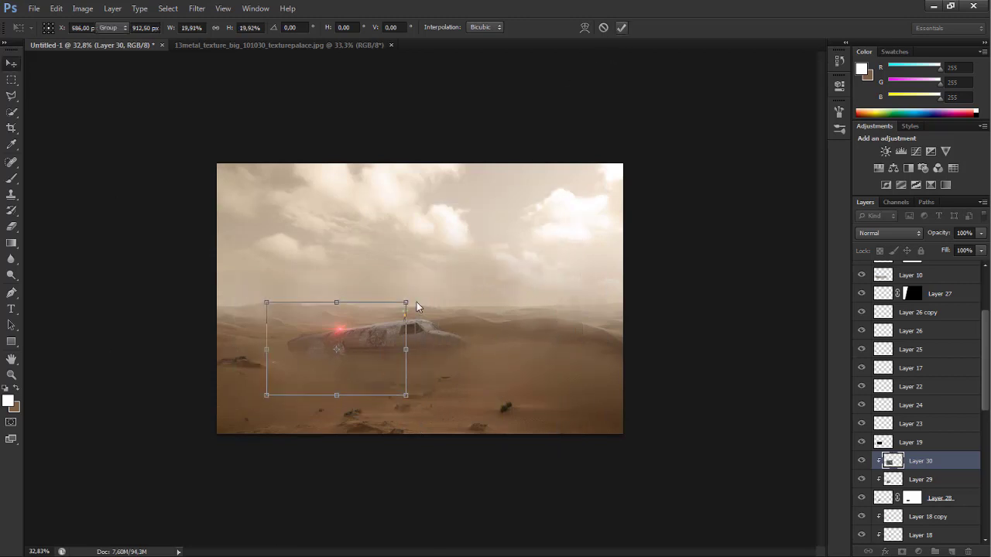
- Set the rust texture layer to Overlay at 73% opacity
{"action": "scroll", "coordinate": [317, 379], "scroll_direction": "up", "scroll_amount": 5}
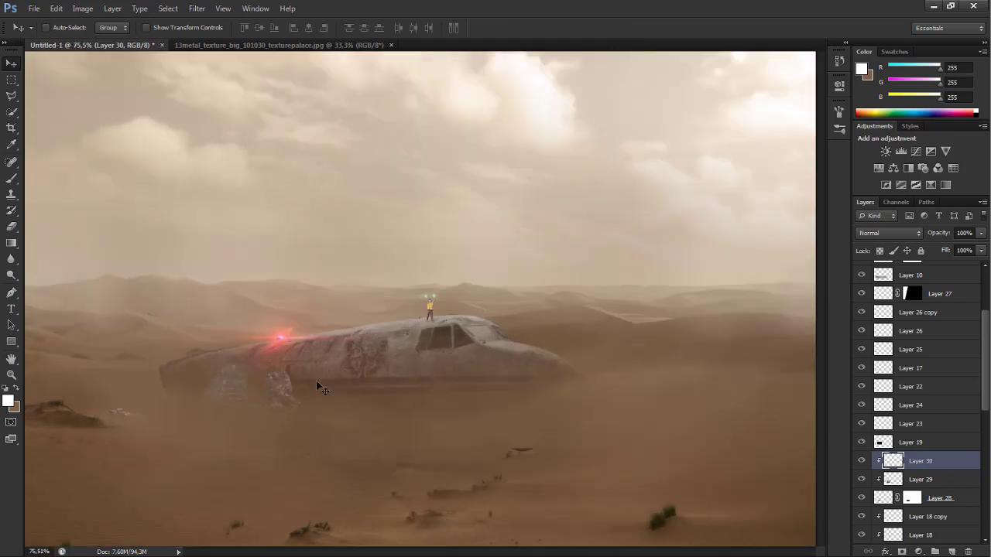
{"action": "left_click", "coordinate": [883, 233]}
{"action": "left_click", "coordinate": [874, 154]}
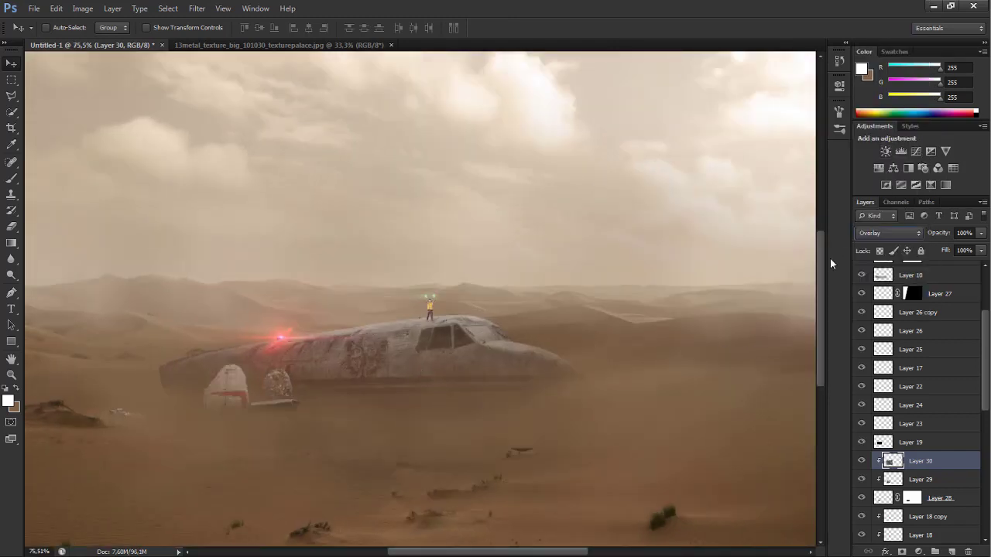
{"action": "key", "text": "6"}
{"action": "key", "text": "3"}
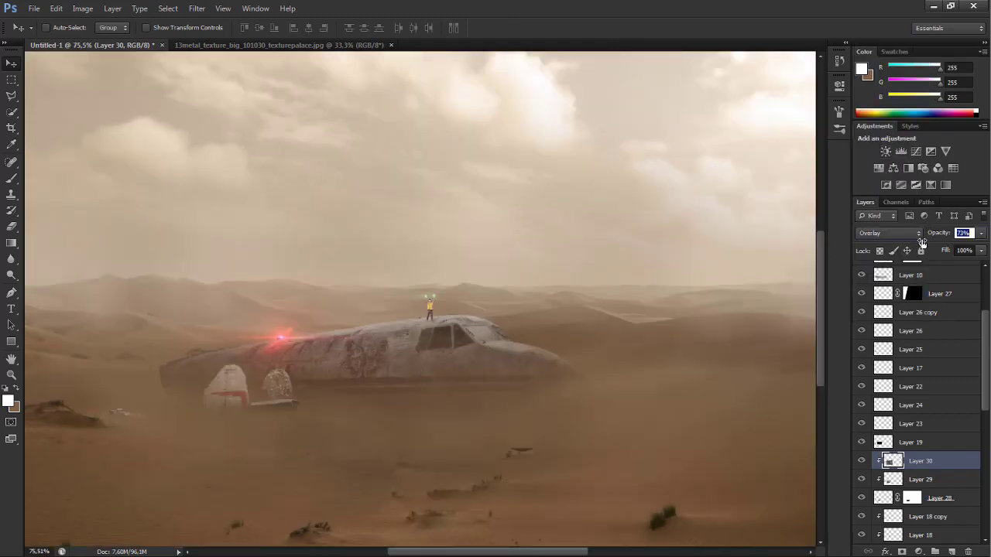
- Add a Curves adjustment clipped to the rust texture, lowering the top point to darken it
{"action": "scroll", "coordinate": [255, 193], "scroll_direction": "down", "scroll_amount": 3}
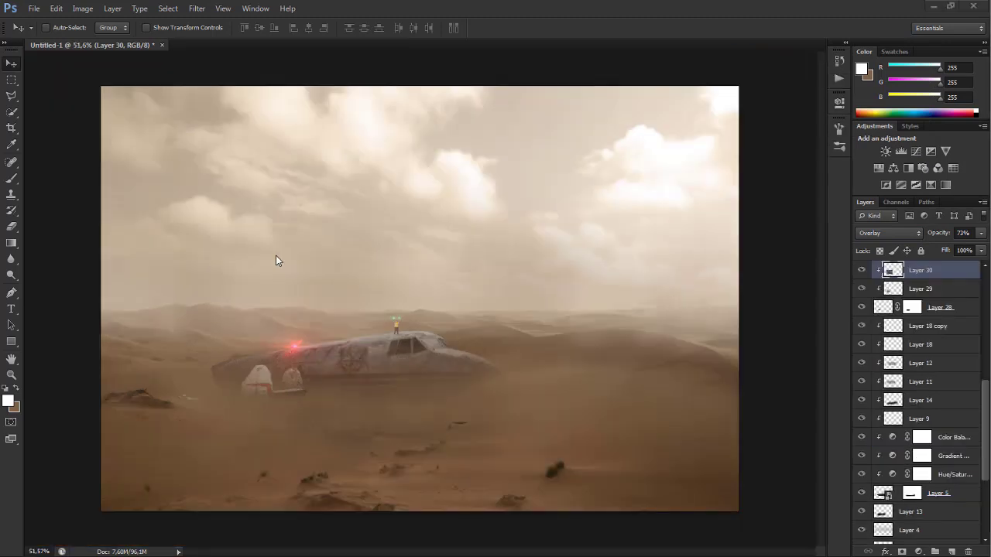
{"action": "scroll", "coordinate": [280, 396], "scroll_direction": "up", "scroll_amount": 3}
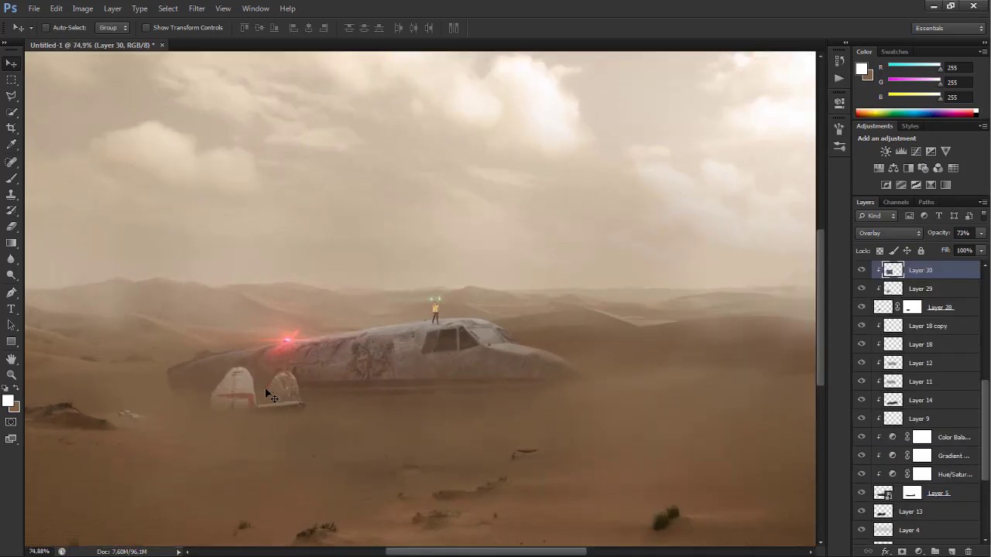
{"action": "left_click", "coordinate": [918, 552]}
{"action": "left_click", "coordinate": [914, 394]}
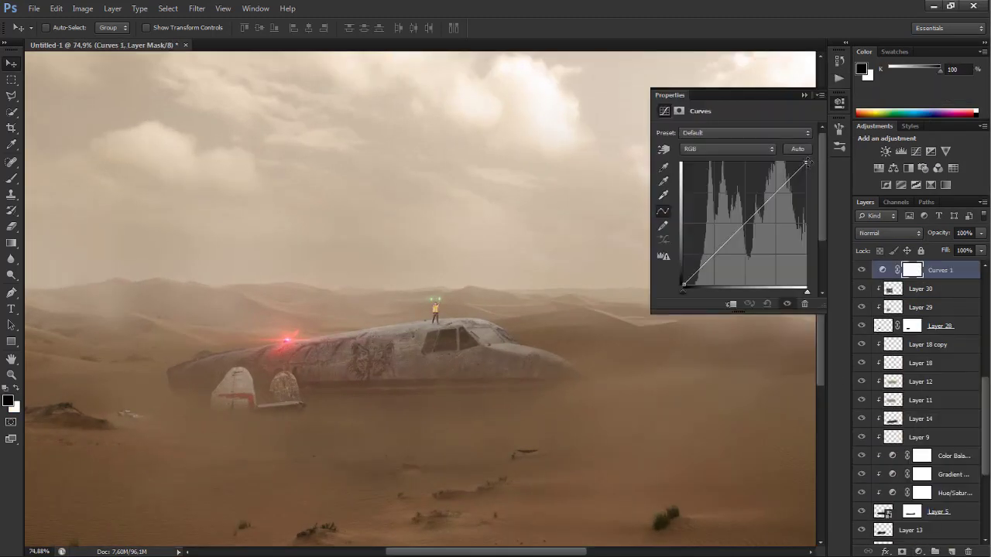
{"action": "left_click_drag", "start_coordinate": [806, 161], "coordinate": [805, 207]}
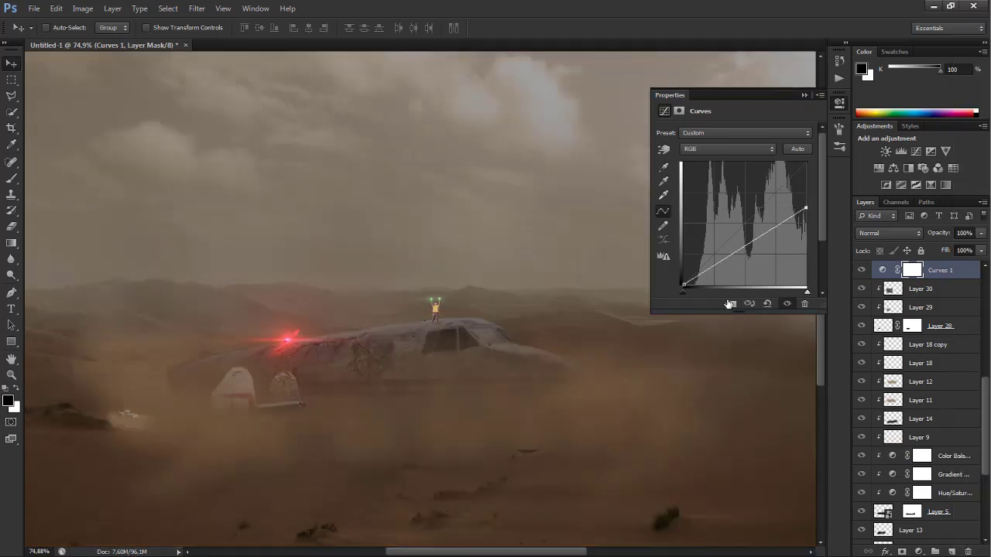
{"action": "left_click", "coordinate": [729, 304]}
{"action": "mouse_move", "coordinate": [805, 208]}
{"action": "left_mouse_down"}
{"action": "mouse_move", "coordinate": [827, 226]}
{"action": "mouse_move", "coordinate": [816, 228]}
{"action": "left_mouse_up"}
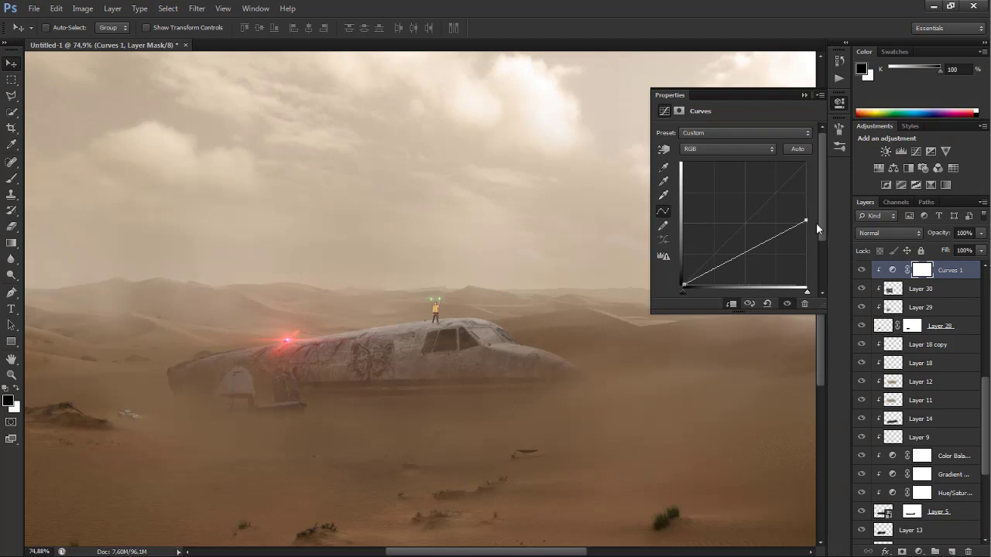
{"action": "left_click", "coordinate": [838, 101]}
- Paint black on the Curves mask to remove the darkening around both tail fins
{"action": "scroll", "coordinate": [222, 391], "scroll_direction": "up", "scroll_amount": 5}
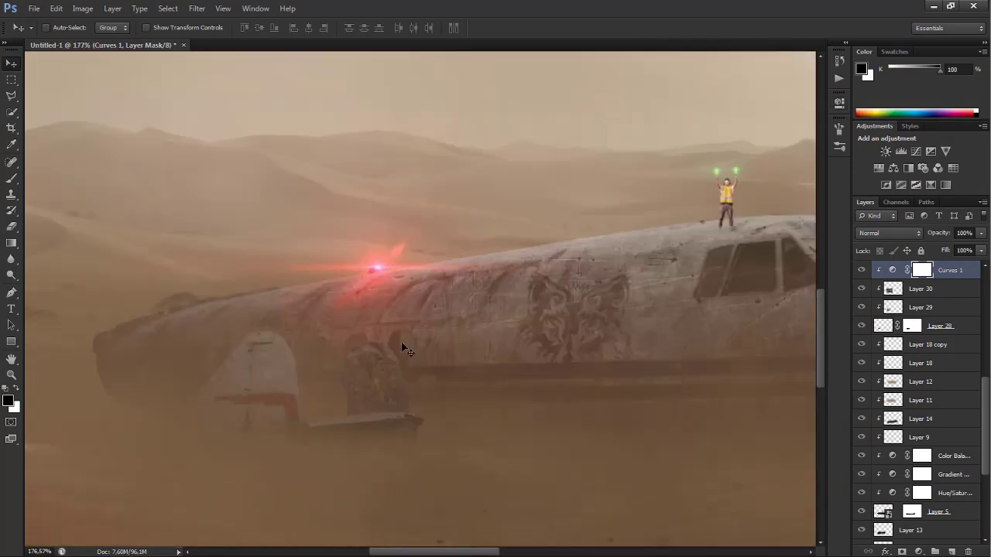
{"action": "left_click", "coordinate": [15, 182]}
{"action": "mouse_move", "coordinate": [277, 364]}
{"action": "left_mouse_down"}
{"action": "mouse_move", "coordinate": [287, 376]}
{"action": "mouse_move", "coordinate": [277, 349]}
{"action": "left_mouse_up"}
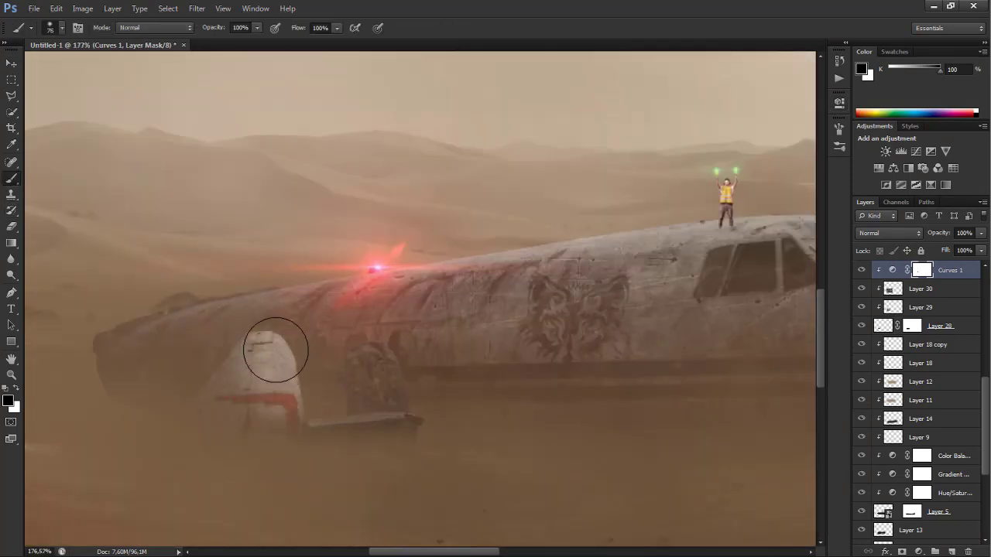
{"action": "left_click_drag", "start_coordinate": [222, 28], "coordinate": [199, 38]}
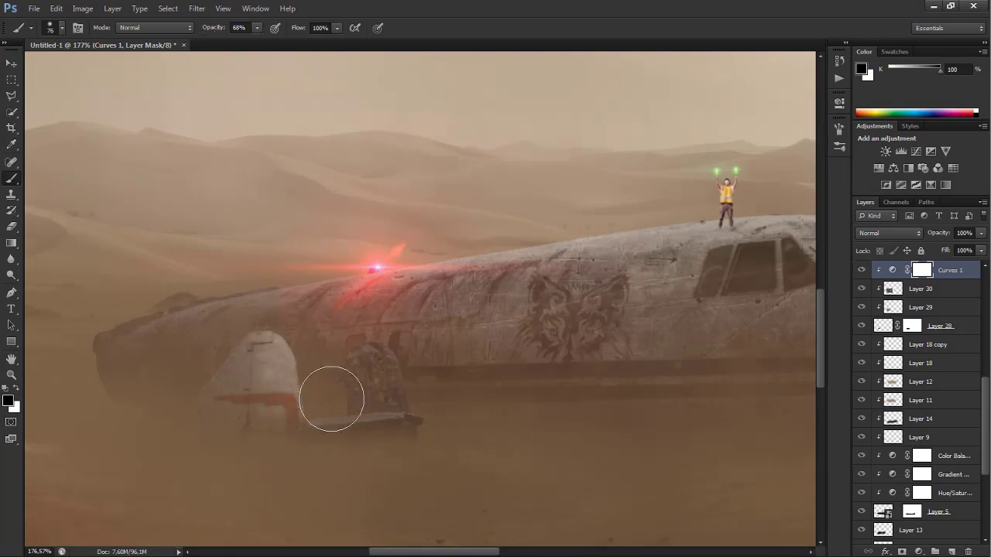
{"action": "left_click_drag", "start_coordinate": [332, 398], "coordinate": [390, 377]}
{"action": "scroll", "coordinate": [332, 376], "scroll_direction": "down", "scroll_amount": 5}
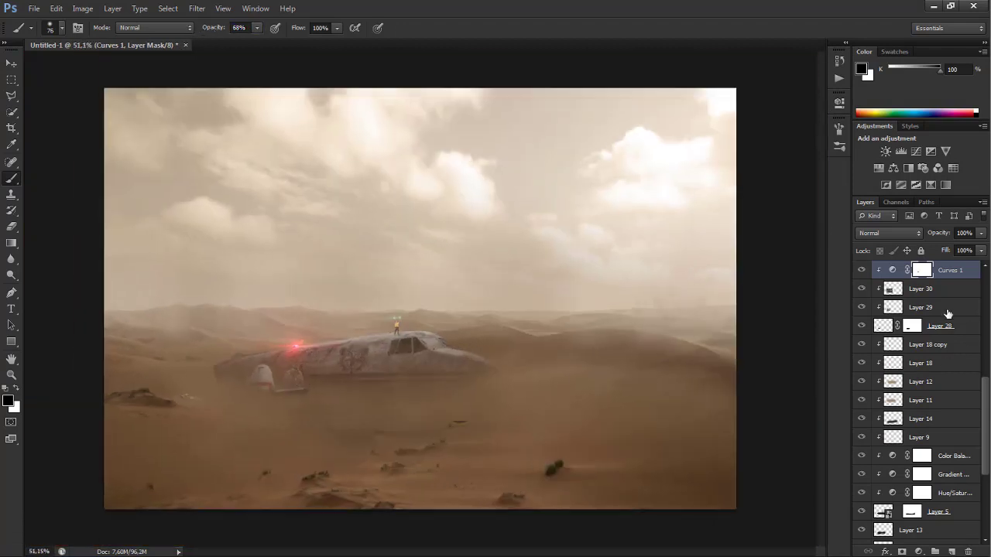
{"action": "left_click", "coordinate": [928, 291]}
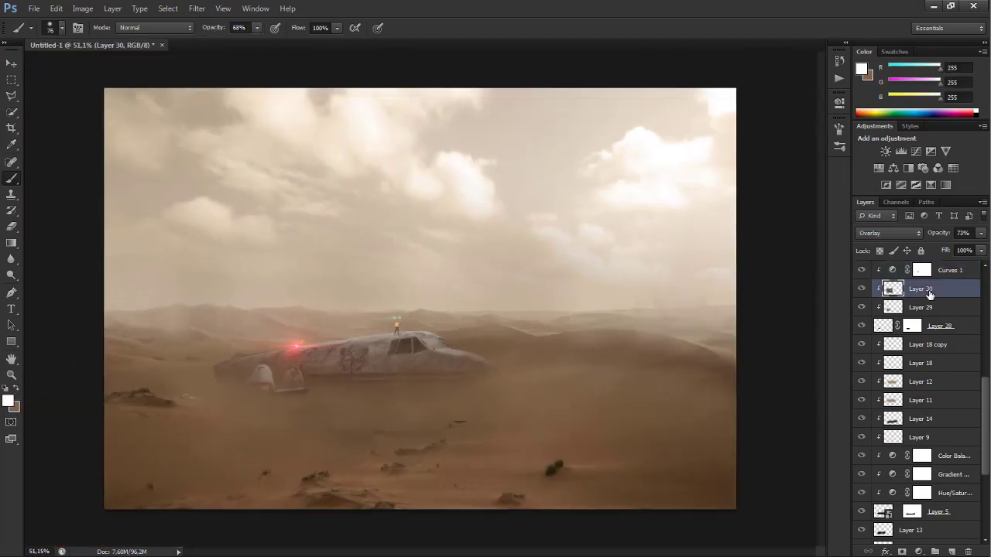
- Duplicate the rust texture layer and re-clip Curves 1 to Layer 30
{"action": "key", "text": "ctrl+j"}
{"action": "key", "text": "ctrl+bracketright"}
{"action": "key", "text": "shift+alt+n"}
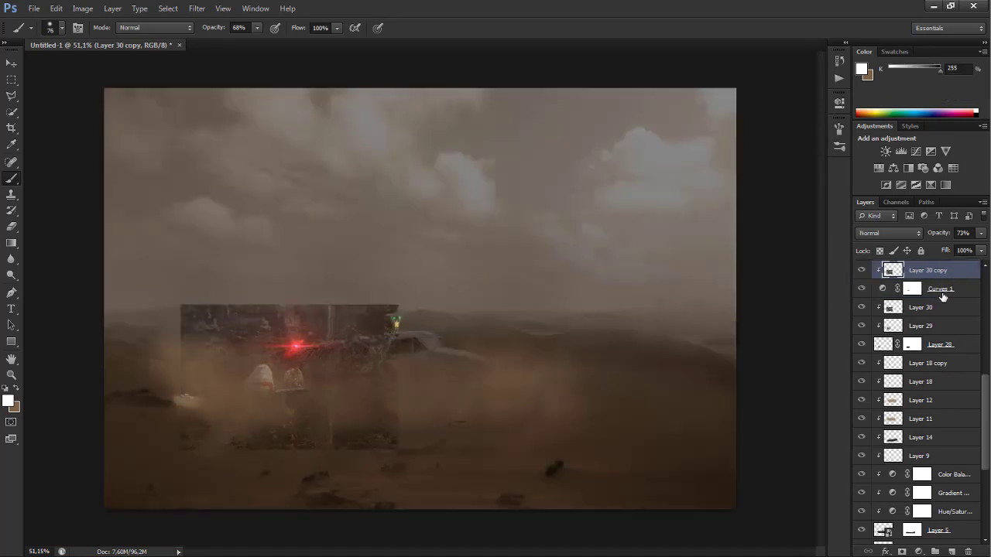
{"action": "left_click", "coordinate": [943, 293]}
{"action": "key", "text": "ctrl+alt+g"}
- Set Layer 30 copy to Multiply blending
{"action": "left_click", "coordinate": [918, 271]}
{"action": "left_click", "coordinate": [886, 233]}
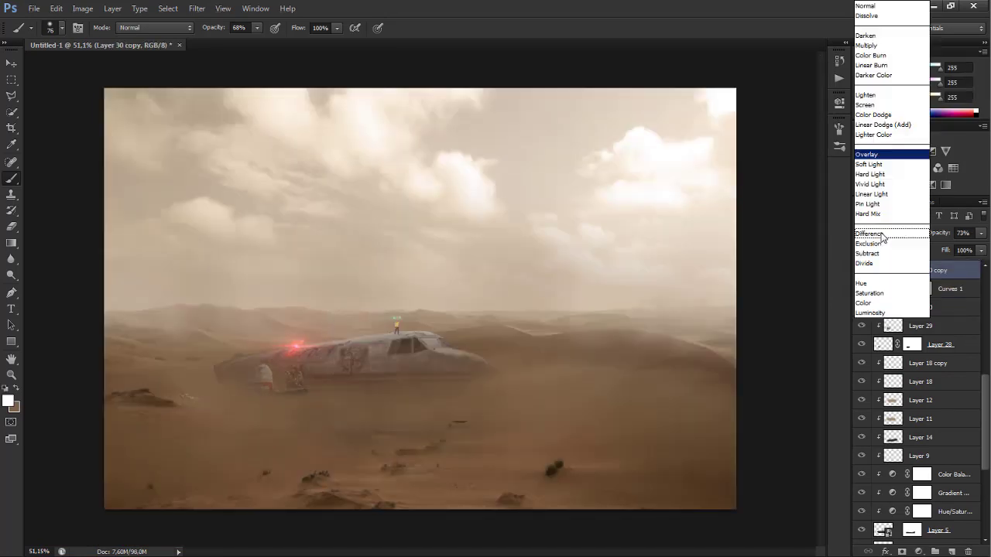
{"action": "left_click", "coordinate": [865, 45]}
{"action": "scroll", "coordinate": [254, 411], "scroll_direction": "up", "scroll_amount": 3}
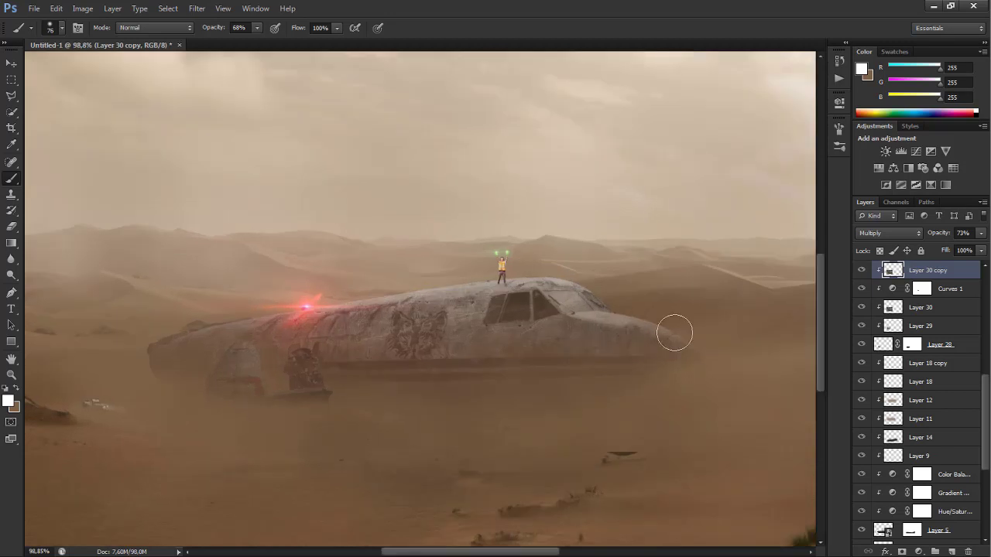
- Mask Layer 30 copy's darkening around the left landing gear and add an empty layer
{"action": "left_click", "coordinate": [901, 551]}
{"action": "key", "text": "d"}
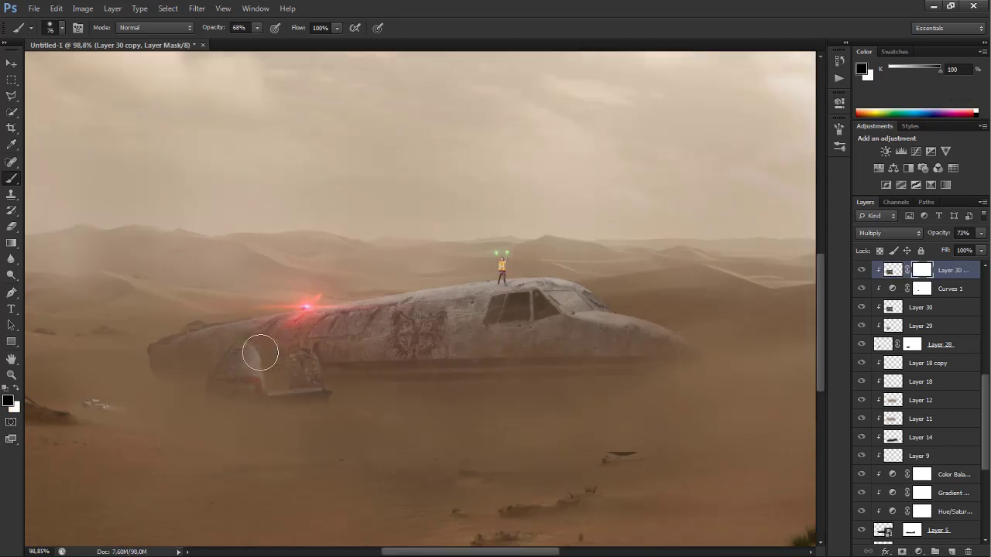
{"action": "scroll", "coordinate": [338, 362], "scroll_direction": "down", "scroll_amount": 2}
{"action": "scroll", "coordinate": [338, 362], "scroll_direction": "up", "scroll_amount": 1}
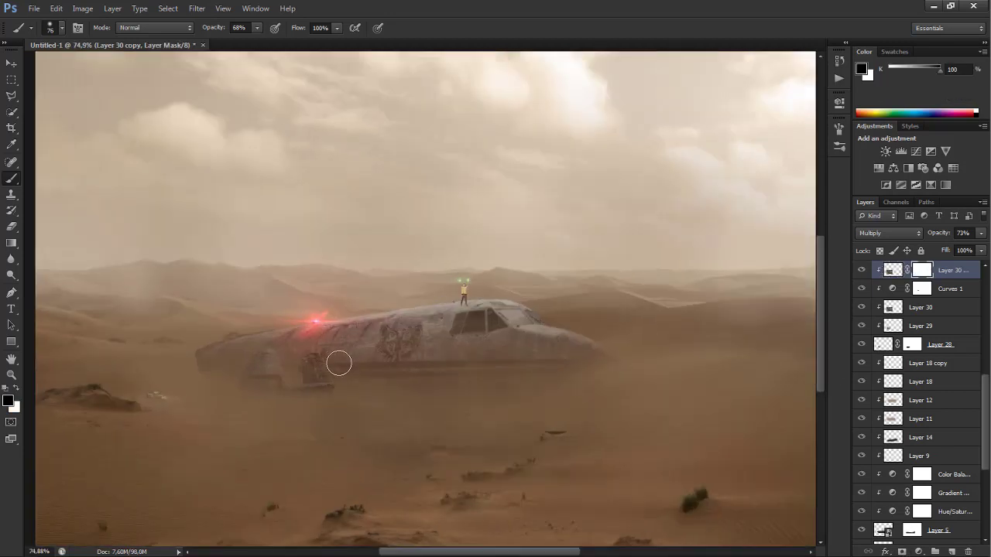
{"action": "scroll", "coordinate": [358, 323], "scroll_direction": "down", "scroll_amount": 1}
{"action": "scroll", "coordinate": [262, 413], "scroll_direction": "up", "scroll_amount": 3}
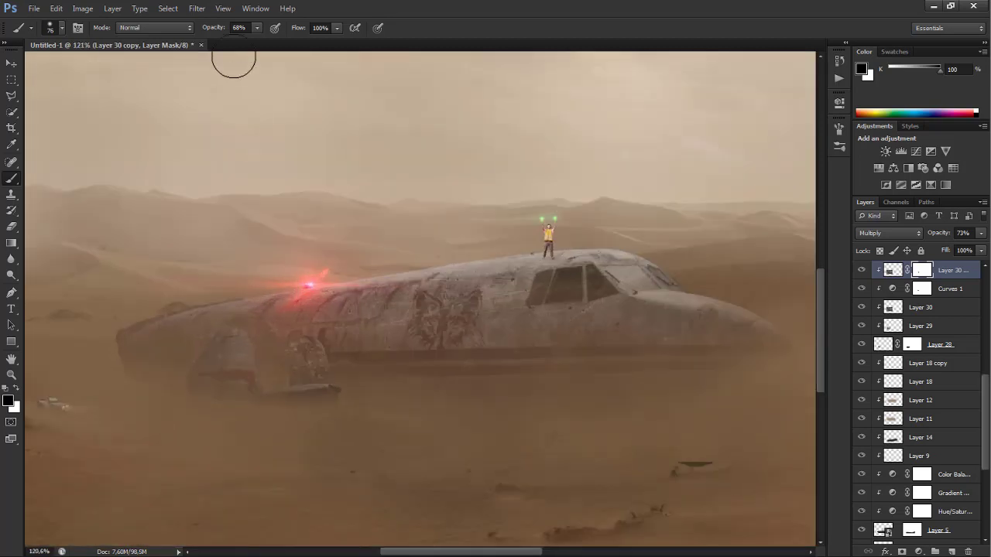
{"action": "left_click", "coordinate": [242, 355]}
{"action": "scroll", "coordinate": [284, 342], "scroll_direction": "down", "scroll_amount": 3}
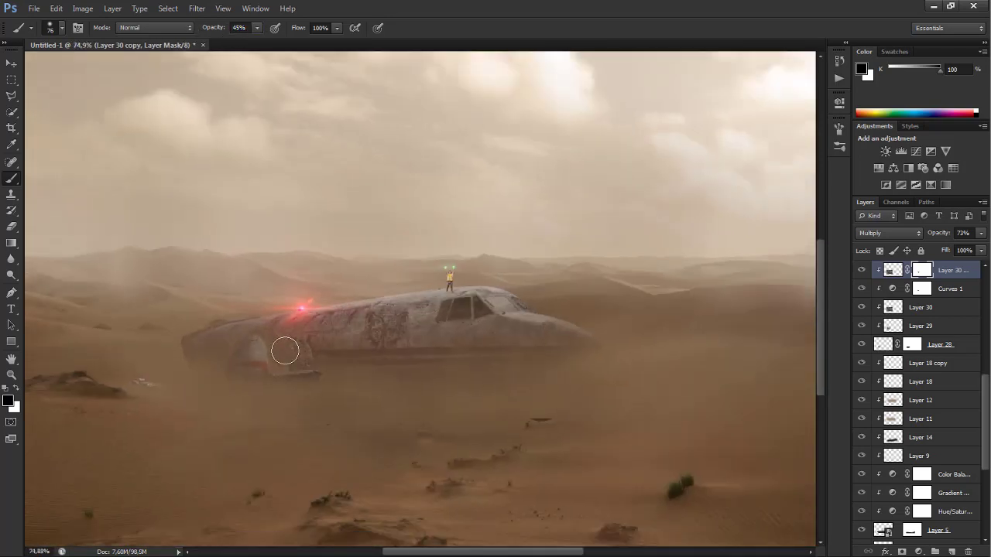
{"action": "left_click", "coordinate": [951, 549]}
- Clip Layer 31, fill it with a sampled sand tone and set it to Color at 19%
{"action": "key", "text": "x"}
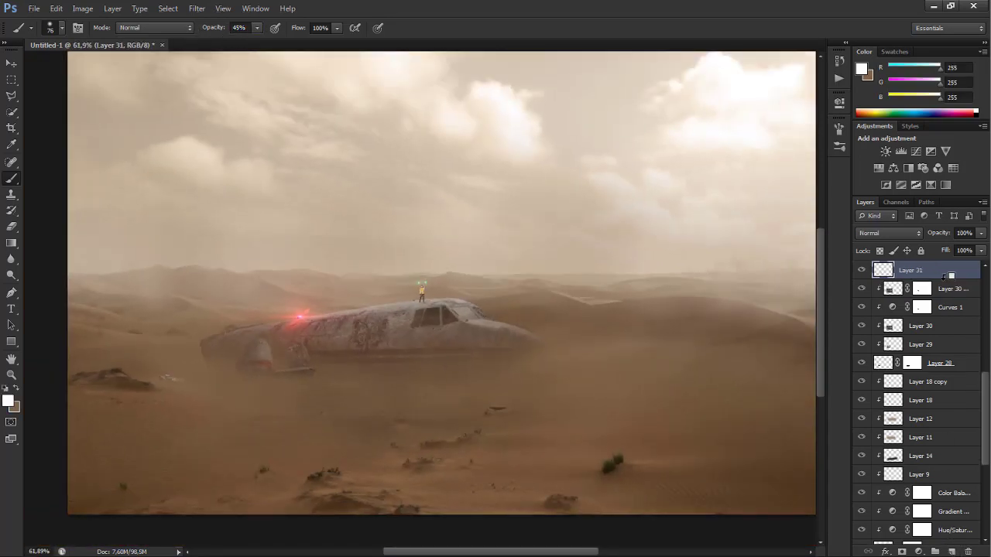
{"action": "left_click", "coordinate": [949, 277], "text": "alt"}
{"action": "left_click", "coordinate": [201, 380], "text": "alt"}
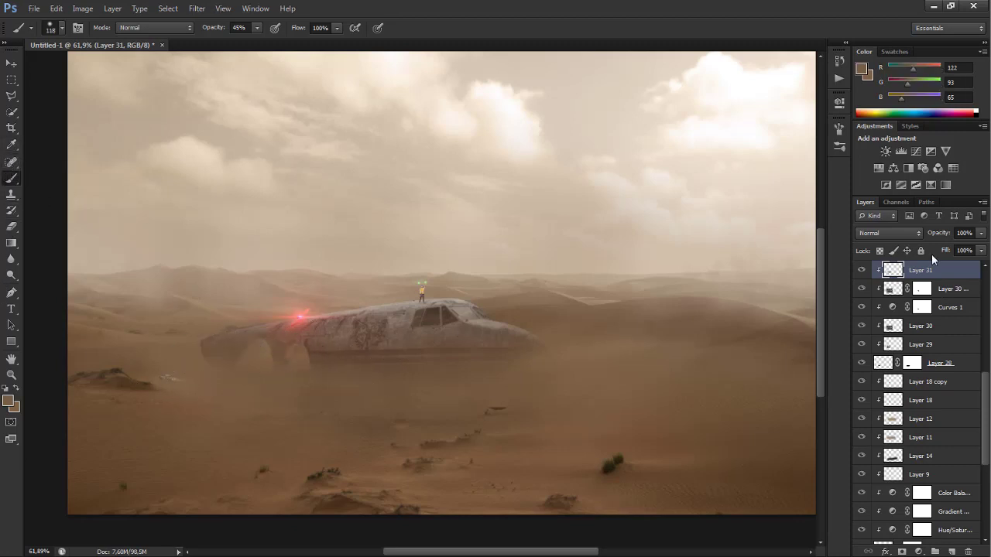
{"action": "left_click", "coordinate": [889, 233]}
{"action": "left_click", "coordinate": [890, 304]}
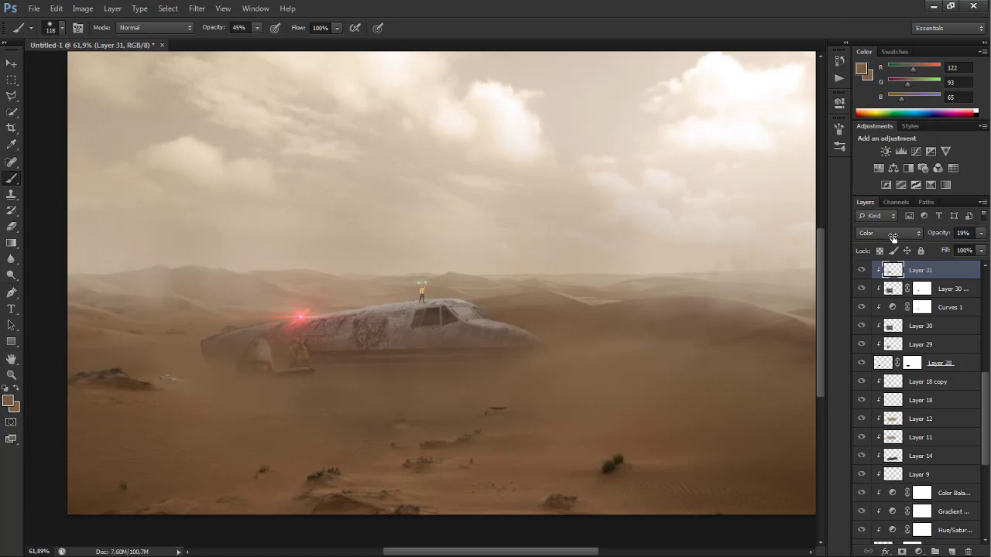
- On new Layer 32, brush a dust haze over the ship's rear at 51% opacity
{"action": "left_click", "coordinate": [950, 551]}
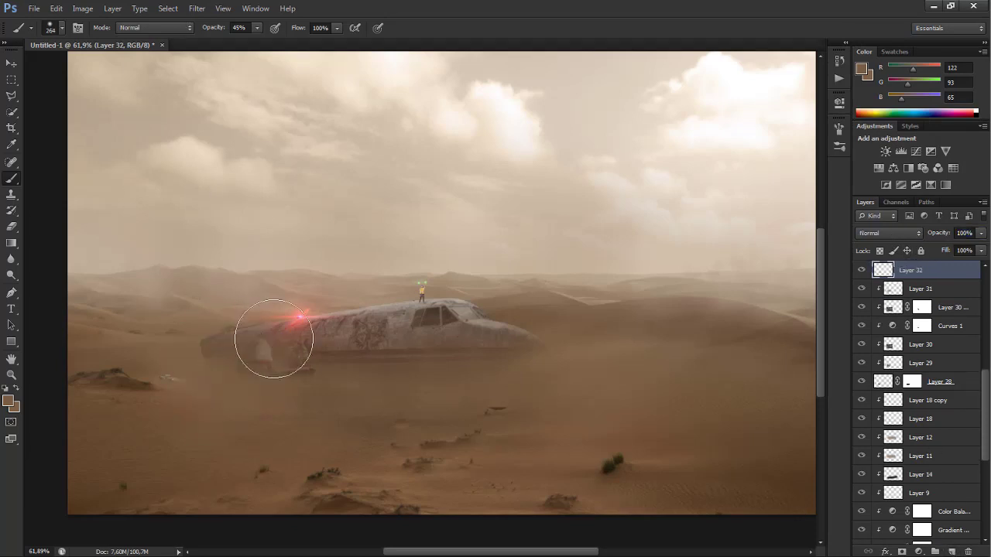
{"action": "mouse_move", "coordinate": [286, 372]}
{"action": "left_mouse_down"}
{"action": "mouse_move", "coordinate": [243, 364]}
{"action": "mouse_move", "coordinate": [276, 369]}
{"action": "left_mouse_up"}
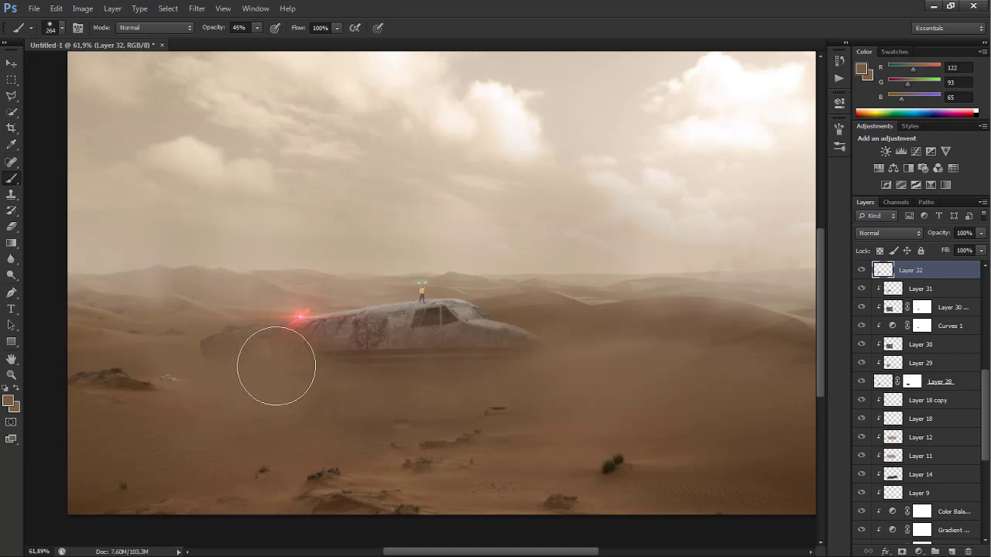
{"action": "left_click_drag", "start_coordinate": [928, 234], "coordinate": [899, 236]}
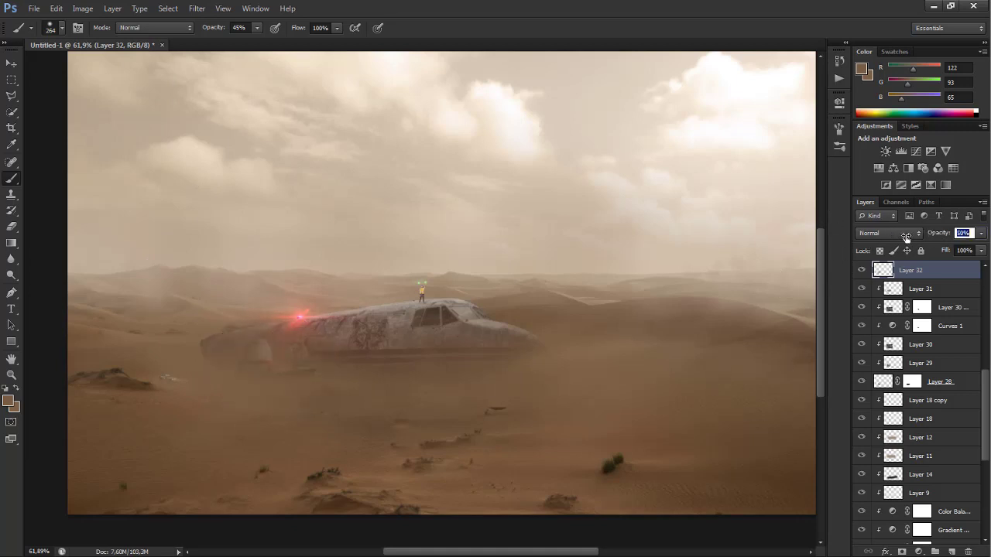
{"action": "left_click", "coordinate": [6, 70]}
{"action": "scroll", "coordinate": [271, 378], "scroll_direction": "up", "scroll_amount": 2}
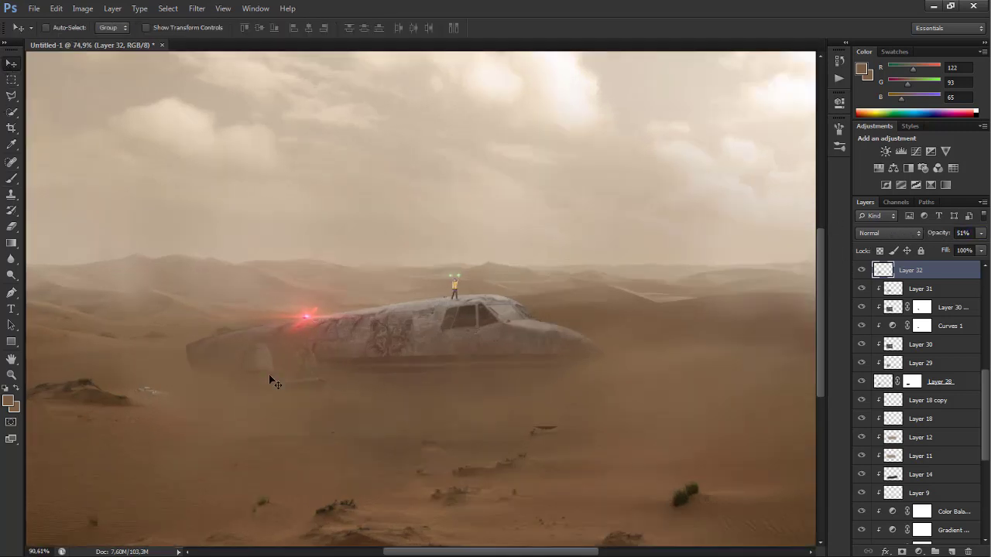
{"action": "scroll", "coordinate": [270, 378], "scroll_direction": "down", "scroll_amount": 4}
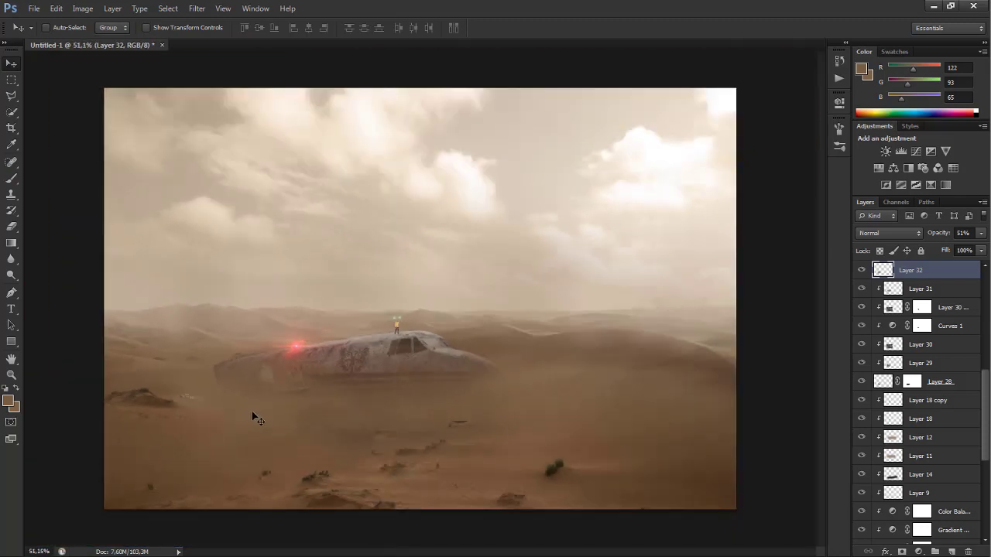
{"action": "scroll", "coordinate": [257, 419], "scroll_direction": "up", "scroll_amount": 3}
{"action": "scroll", "coordinate": [258, 419], "scroll_direction": "up", "scroll_amount": 1}
{"action": "scroll", "coordinate": [260, 418], "scroll_direction": "down", "scroll_amount": 4}
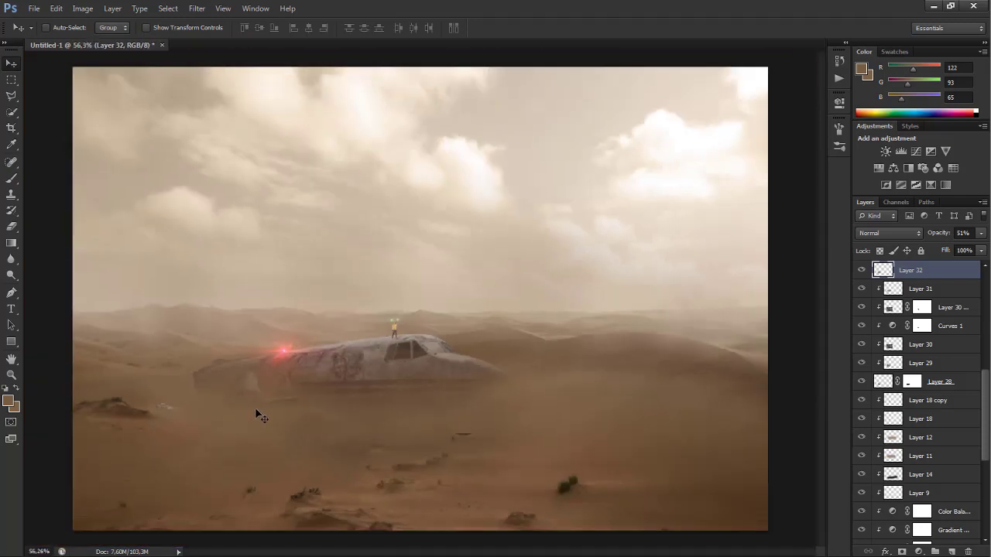
{"action": "scroll", "coordinate": [257, 418], "scroll_direction": "up", "scroll_amount": 3}
{"action": "scroll", "coordinate": [259, 414], "scroll_direction": "up", "scroll_amount": 3}
- Add a blank layer mask to Layer 30 and set the brush size to 45 px
{"action": "scroll", "coordinate": [258, 413], "scroll_direction": "up", "scroll_amount": 2}
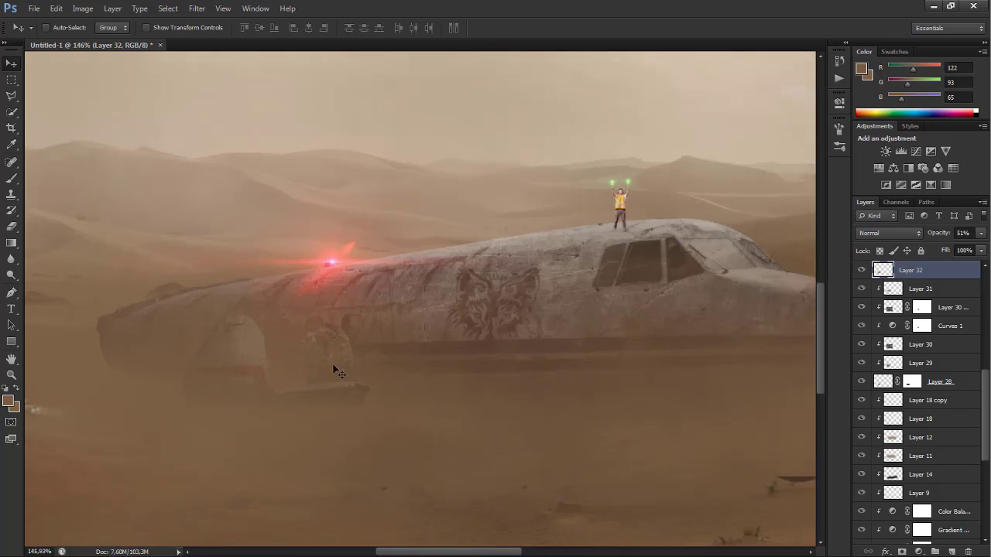
{"action": "scroll", "coordinate": [332, 369], "scroll_direction": "up", "scroll_amount": 3}
{"action": "left_click", "coordinate": [892, 345]}
{"action": "left_click", "coordinate": [901, 551]}
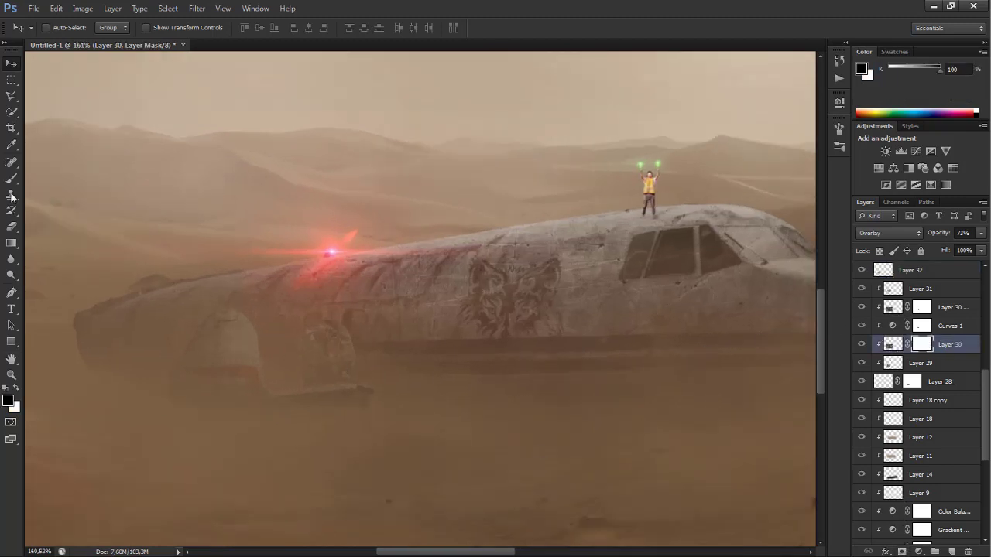
{"action": "key", "text": "b"}
{"action": "left_click_drag", "start_coordinate": [388, 359], "coordinate": [321, 376]}
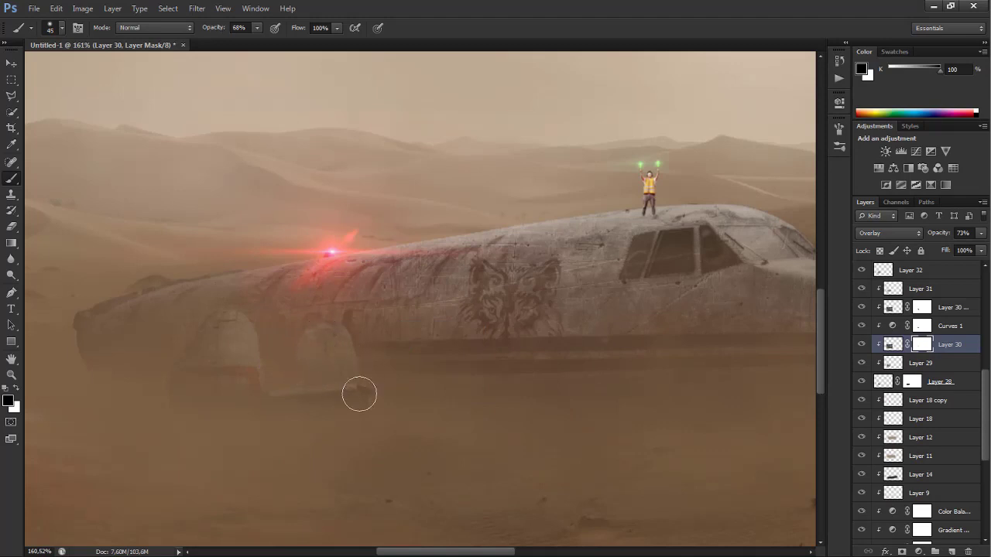
{"action": "scroll", "coordinate": [205, 410], "scroll_direction": "down", "scroll_amount": 2}
{"action": "scroll", "coordinate": [206, 410], "scroll_direction": "down", "scroll_amount": 2}
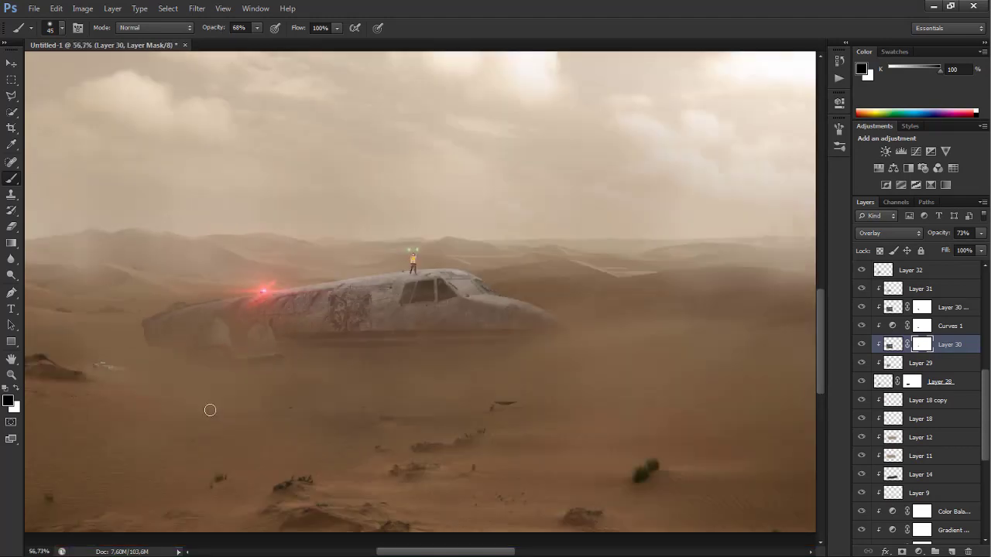
{"action": "scroll", "coordinate": [209, 410], "scroll_direction": "down", "scroll_amount": 3}
{"action": "key", "text": "v"}
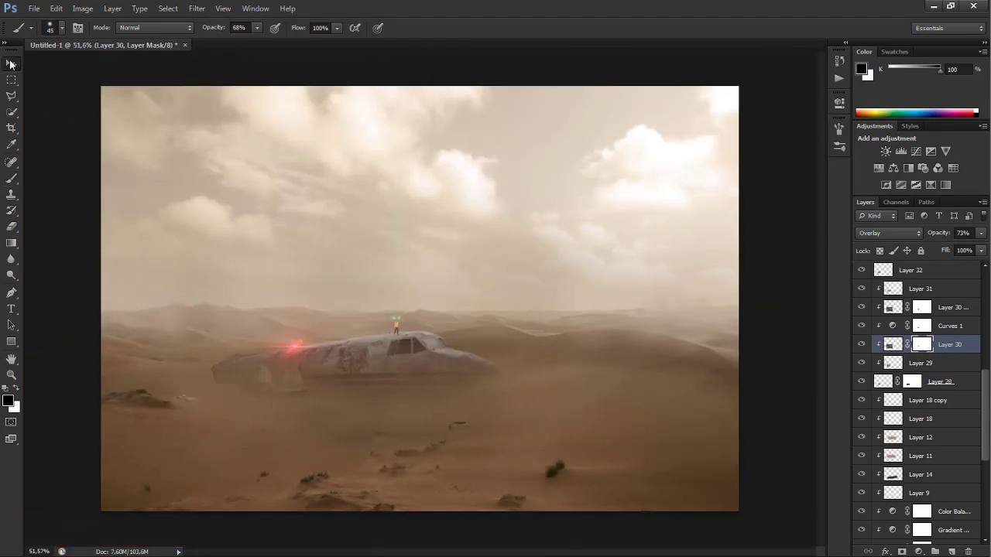
{"action": "left_click", "coordinate": [34, 9]}
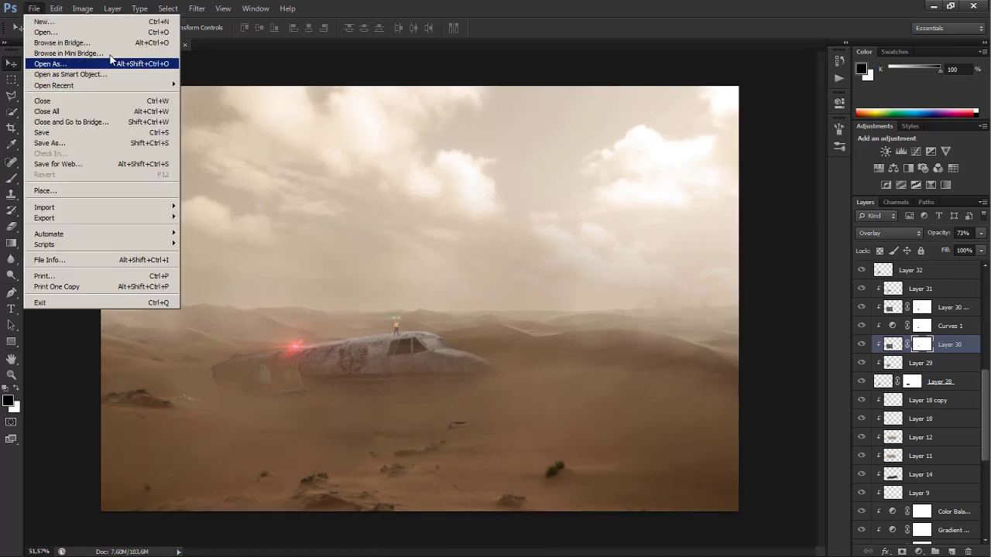
- Open the Sopwith triplane airshow photo
{"action": "left_click", "coordinate": [45, 33]}
{"action": "scroll", "coordinate": [664, 286], "scroll_direction": "down", "scroll_amount": 1}
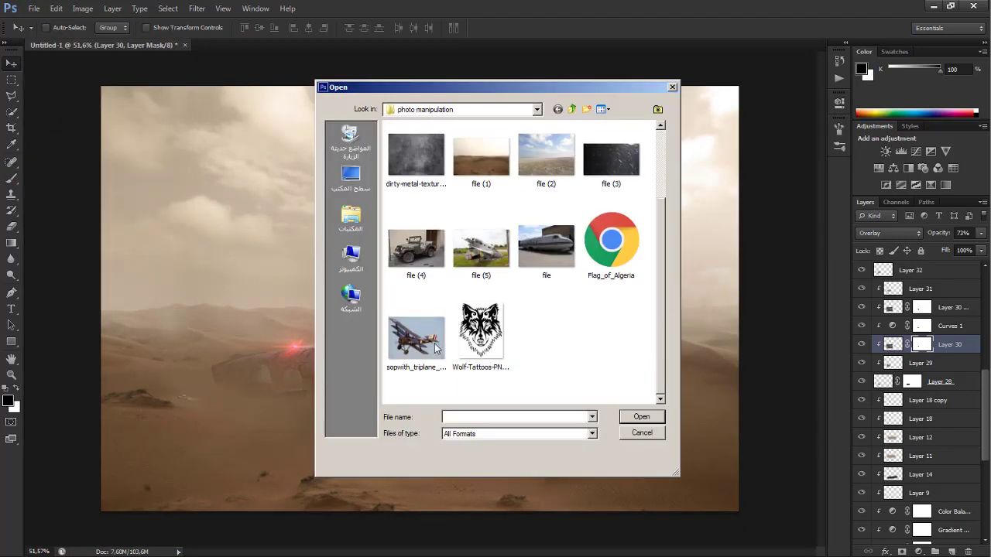
{"action": "left_click", "coordinate": [416, 334]}
{"action": "left_click", "coordinate": [641, 416]}
{"action": "scroll", "coordinate": [430, 269], "scroll_direction": "down", "scroll_amount": 1}
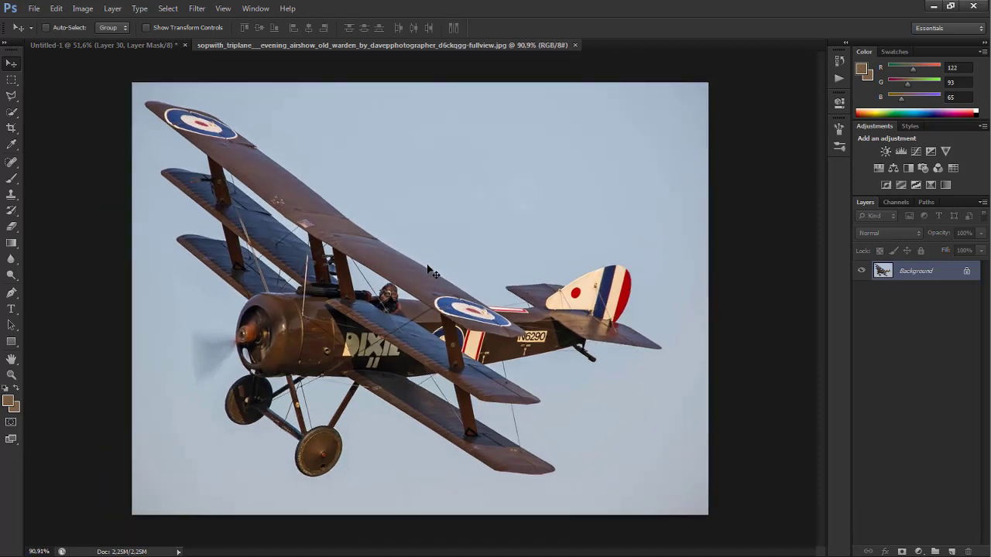
- Set a pure red foreground, add a new layer and choose a bristle brush tip
{"action": "left_click", "coordinate": [13, 177]}
{"action": "left_click", "coordinate": [8, 401]}
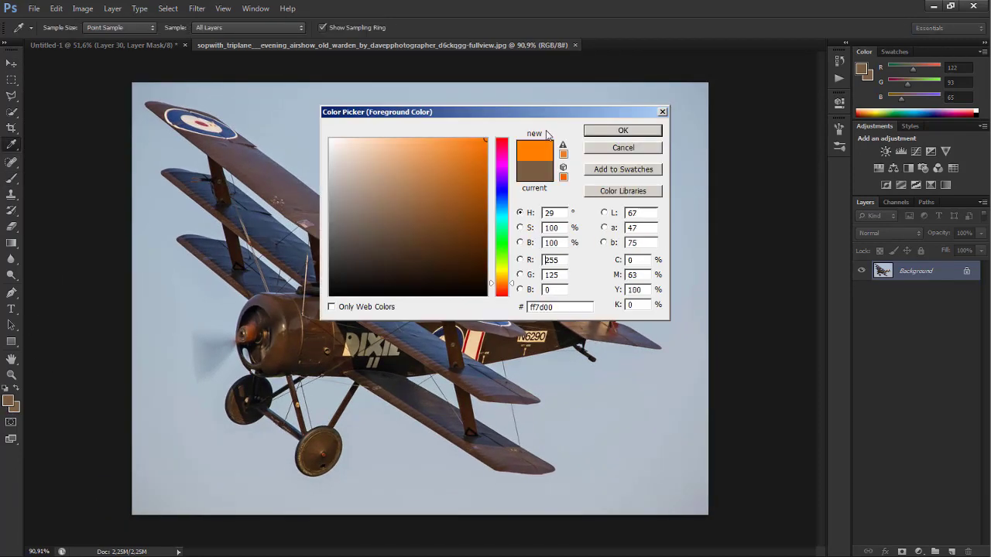
{"action": "left_click", "coordinate": [500, 136]}
{"action": "left_click", "coordinate": [624, 128]}
{"action": "left_click", "coordinate": [949, 551]}
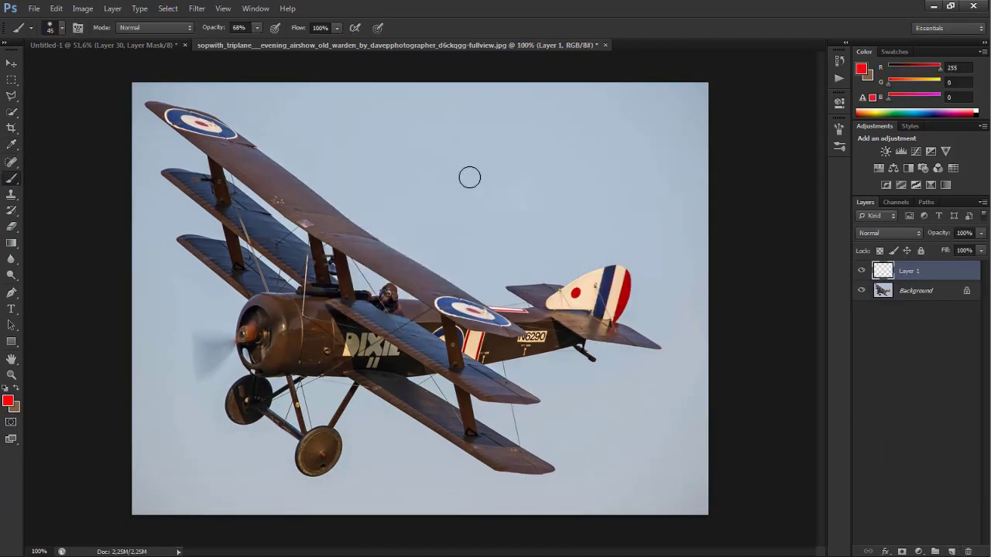
{"action": "scroll", "coordinate": [457, 178], "scroll_direction": "up", "scroll_amount": 4}
{"action": "left_click", "coordinate": [60, 28]}
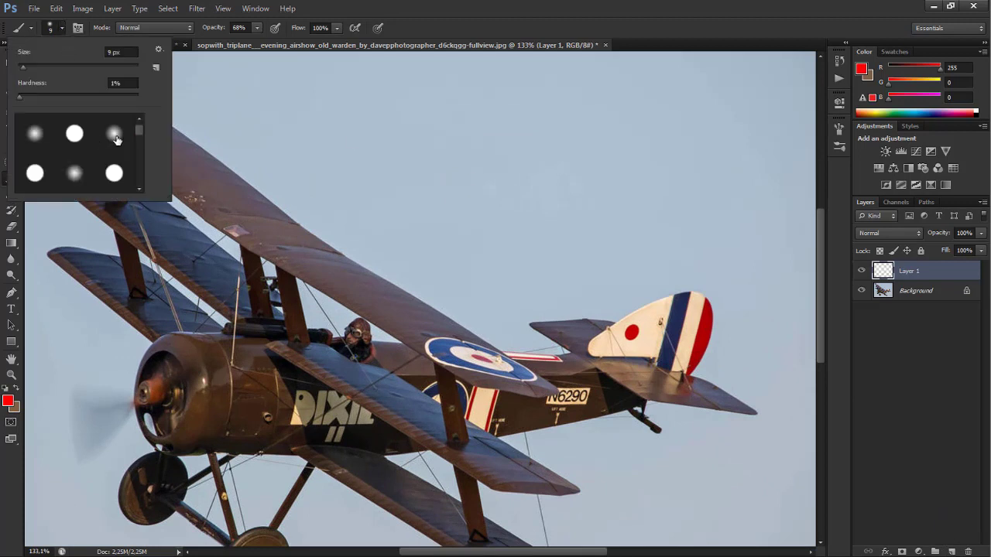
{"action": "left_click", "coordinate": [201, 89]}
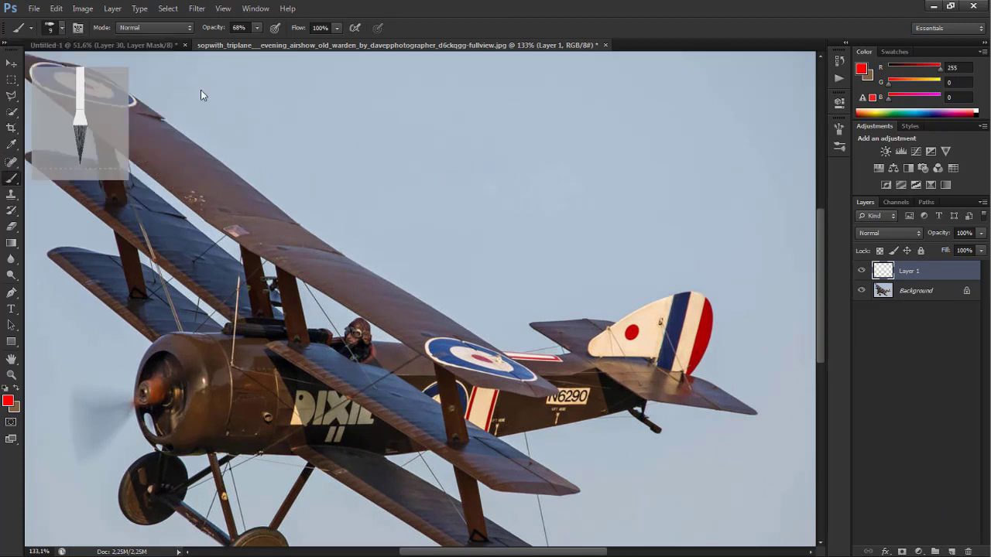
- Hand-draw a red arrow and the notes 'Cut' and 'This' beside the triplane
{"action": "left_click_drag", "start_coordinate": [544, 161], "coordinate": [442, 227]}
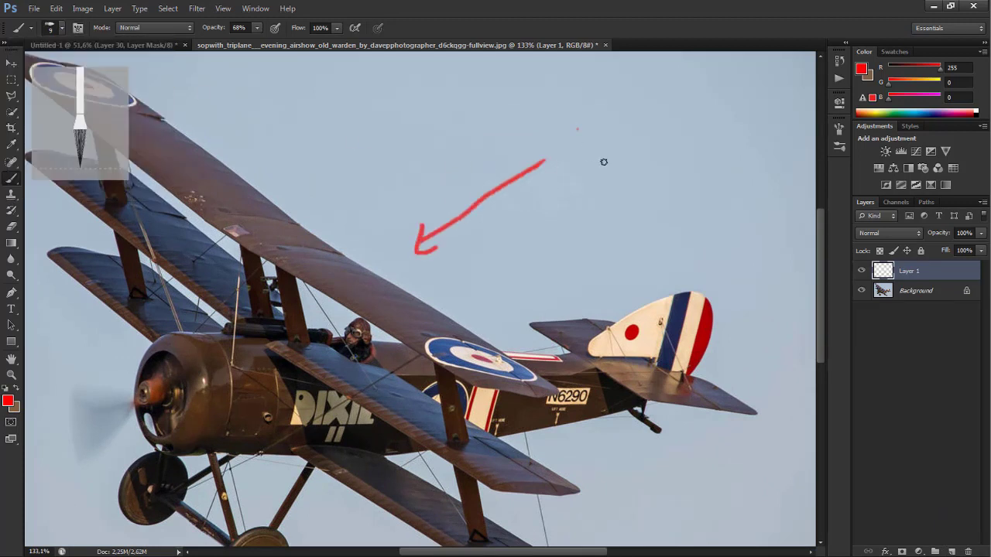
{"action": "left_click_drag", "start_coordinate": [575, 130], "coordinate": [637, 141]}
{"action": "mouse_move", "coordinate": [642, 53]}
{"action": "left_mouse_down"}
{"action": "mouse_move", "coordinate": [664, 117]}
{"action": "mouse_move", "coordinate": [691, 73]}
{"action": "left_mouse_up"}
{"action": "mouse_move", "coordinate": [654, 172]}
{"action": "left_mouse_down"}
{"action": "mouse_move", "coordinate": [664, 211]}
{"action": "mouse_move", "coordinate": [670, 165]}
{"action": "left_mouse_up"}
{"action": "left_click_drag", "start_coordinate": [656, 189], "coordinate": [665, 184]}
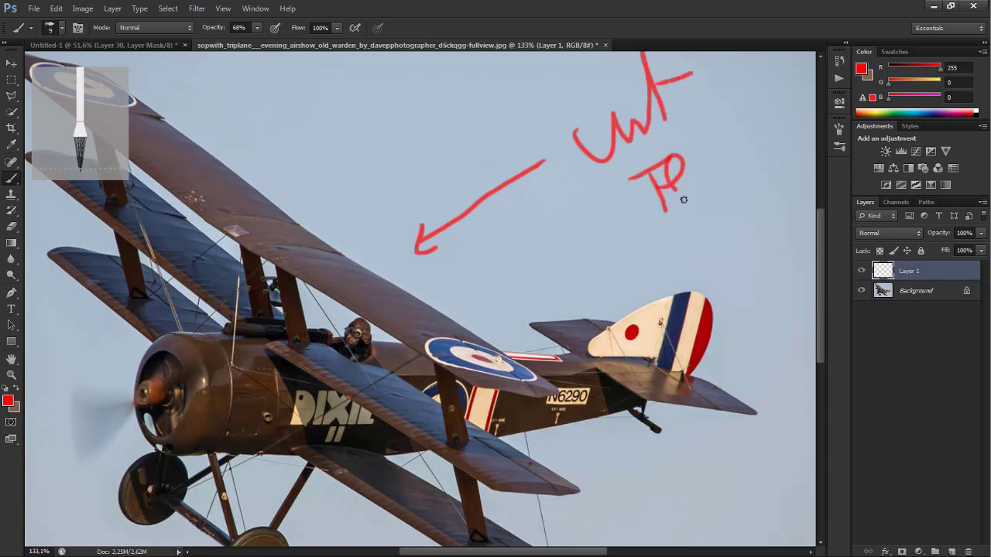
{"action": "left_click_drag", "start_coordinate": [729, 162], "coordinate": [707, 184]}
{"action": "left_click", "coordinate": [696, 149]}
{"action": "left_click_drag", "start_coordinate": [598, 107], "coordinate": [574, 130]}
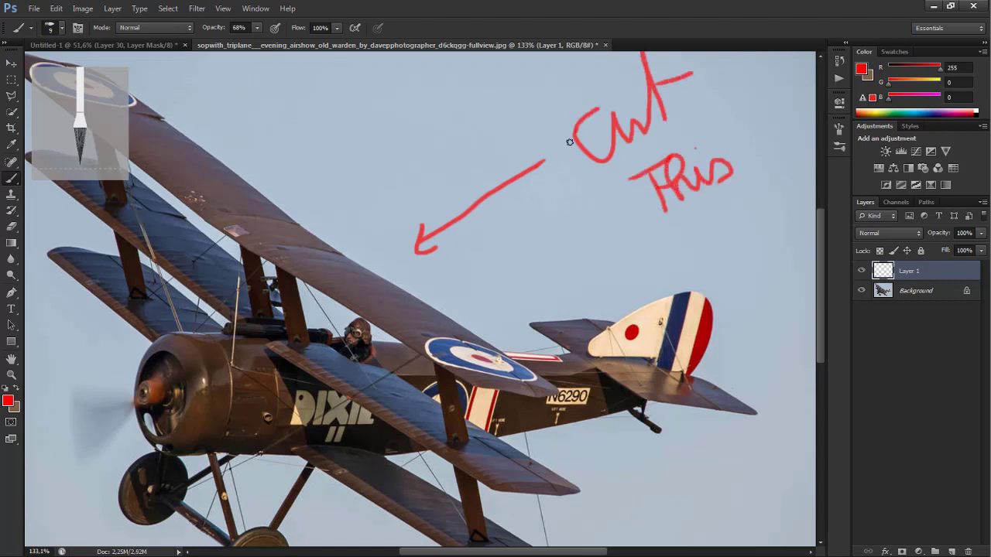
- Delete the annotation layer, fit the photo in the window and show the Channels panel
{"action": "key", "text": "Delete"}
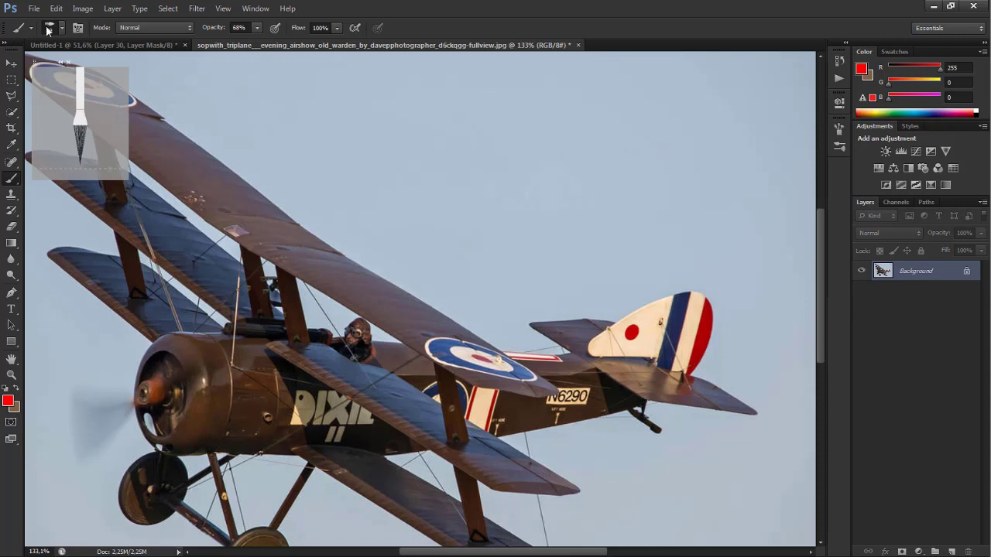
{"action": "left_click", "coordinate": [49, 28]}
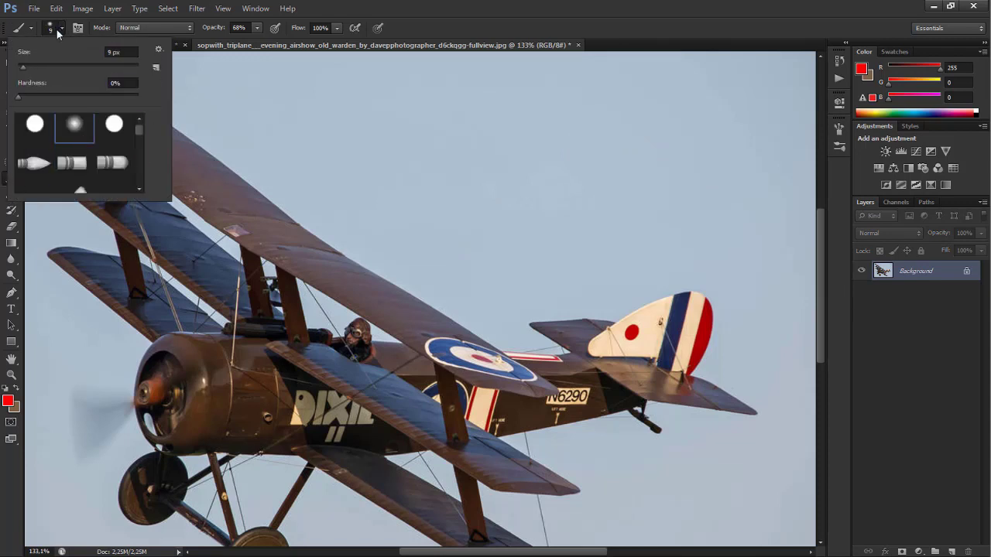
{"action": "left_click", "coordinate": [457, 29]}
{"action": "left_click", "coordinate": [12, 65]}
{"action": "key", "text": "ctrl+0"}
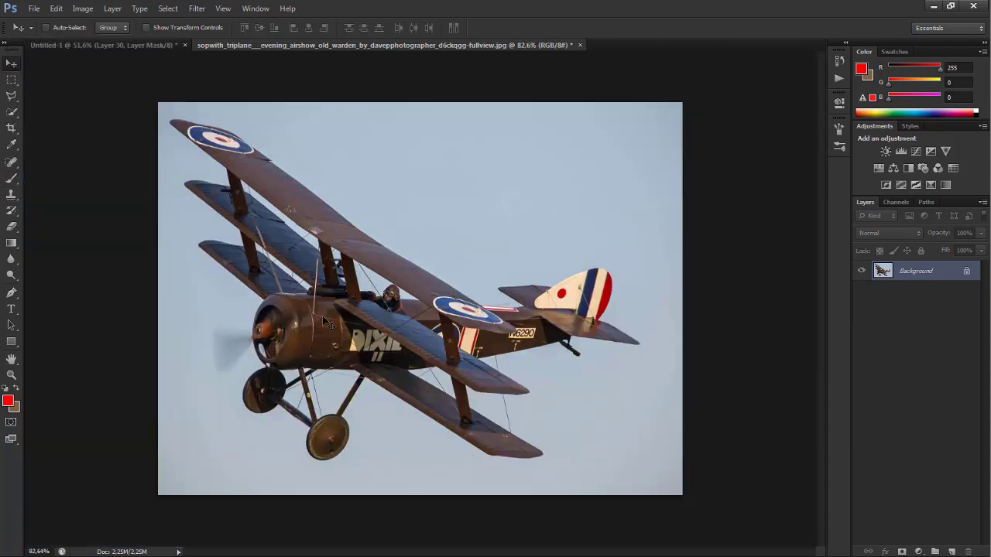
{"action": "left_click", "coordinate": [896, 202]}
- Duplicate the Blue channel, apply Levels 50 / 0.24 / 206, and load Blue copy as a selection
{"action": "left_click", "coordinate": [924, 275]}
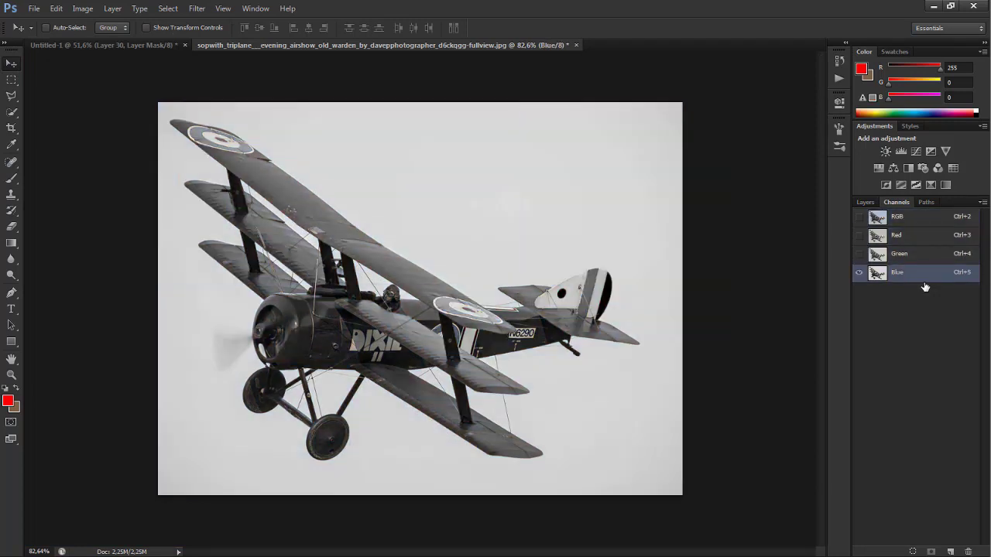
{"action": "mouse_move", "coordinate": [924, 275]}
{"action": "left_mouse_down"}
{"action": "mouse_move", "coordinate": [921, 454]}
{"action": "mouse_move", "coordinate": [949, 551]}
{"action": "left_mouse_up"}
{"action": "key", "text": "ctrl+l"}
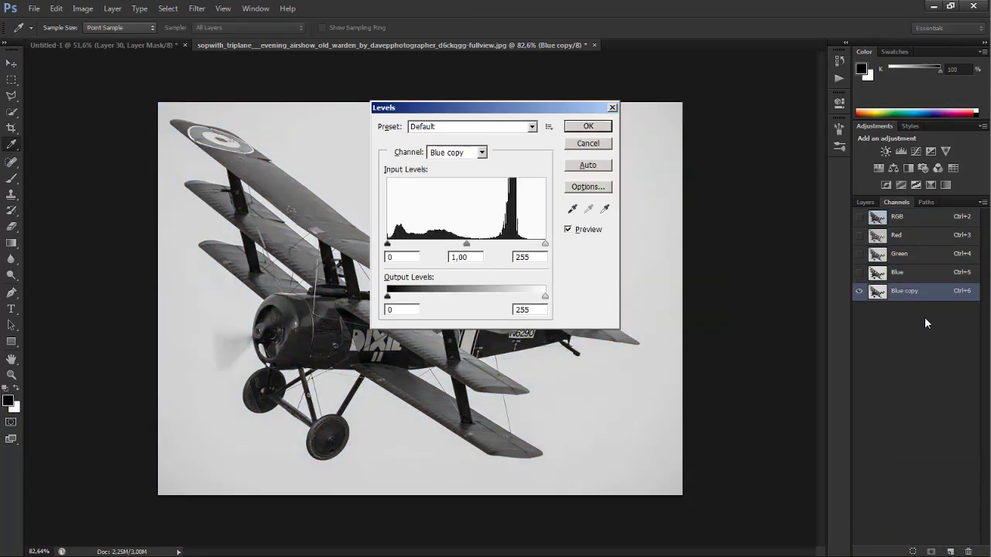
{"action": "left_click_drag", "start_coordinate": [467, 244], "coordinate": [511, 244]}
{"action": "left_click_drag", "start_coordinate": [387, 244], "coordinate": [437, 246]}
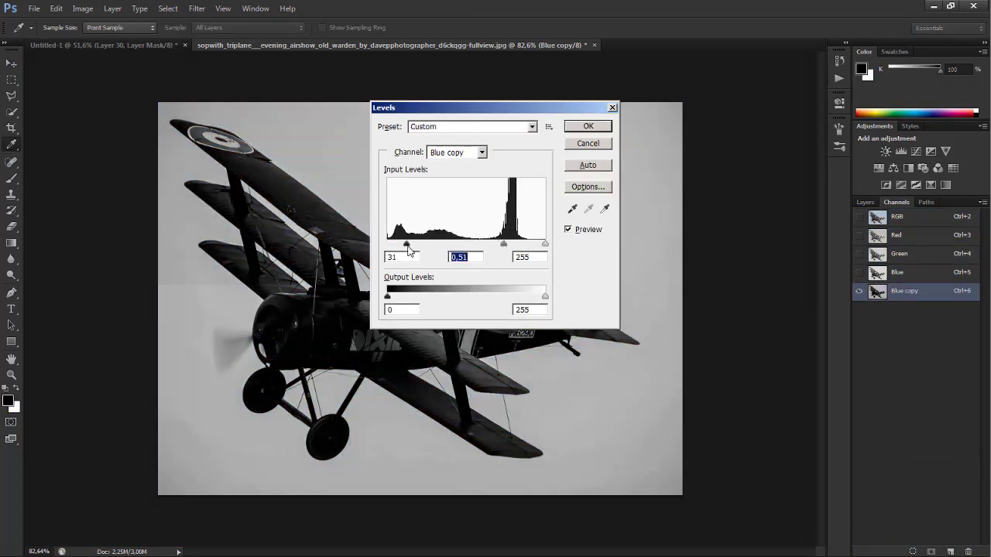
{"action": "left_click_drag", "start_coordinate": [543, 245], "coordinate": [503, 245]}
{"action": "left_click_drag", "start_coordinate": [445, 107], "coordinate": [629, 133]}
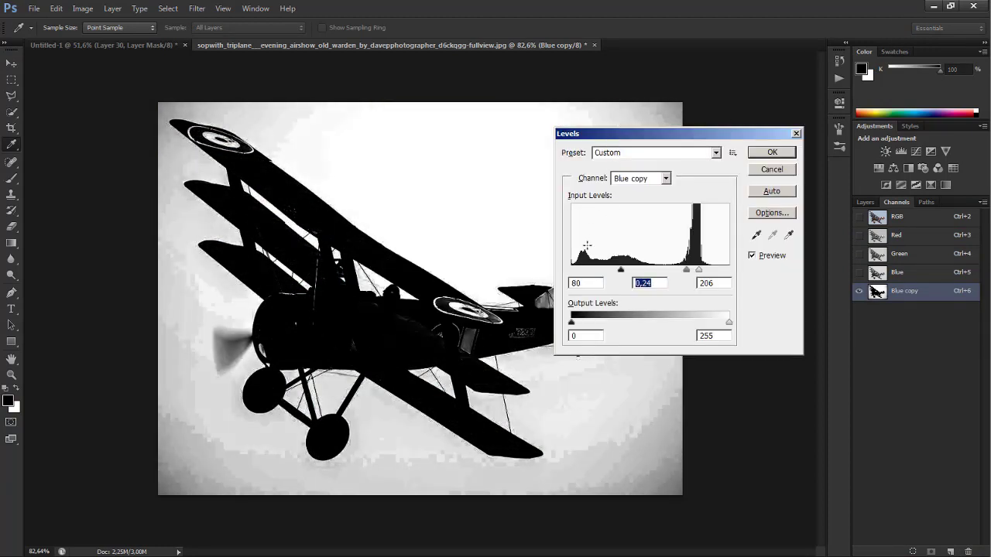
{"action": "left_click_drag", "start_coordinate": [621, 271], "coordinate": [602, 271]}
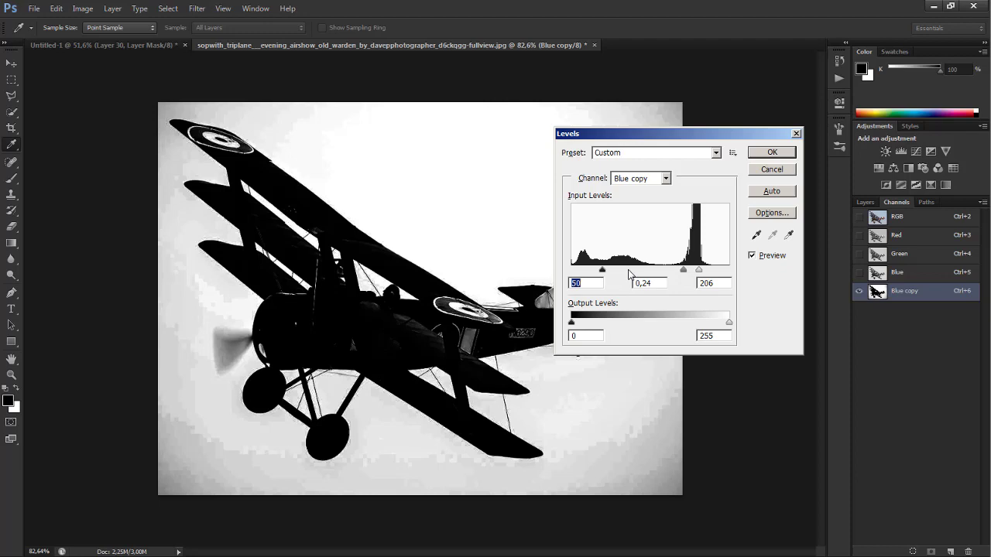
{"action": "left_click", "coordinate": [770, 152]}
{"action": "left_click", "coordinate": [879, 293], "text": "ctrl"}
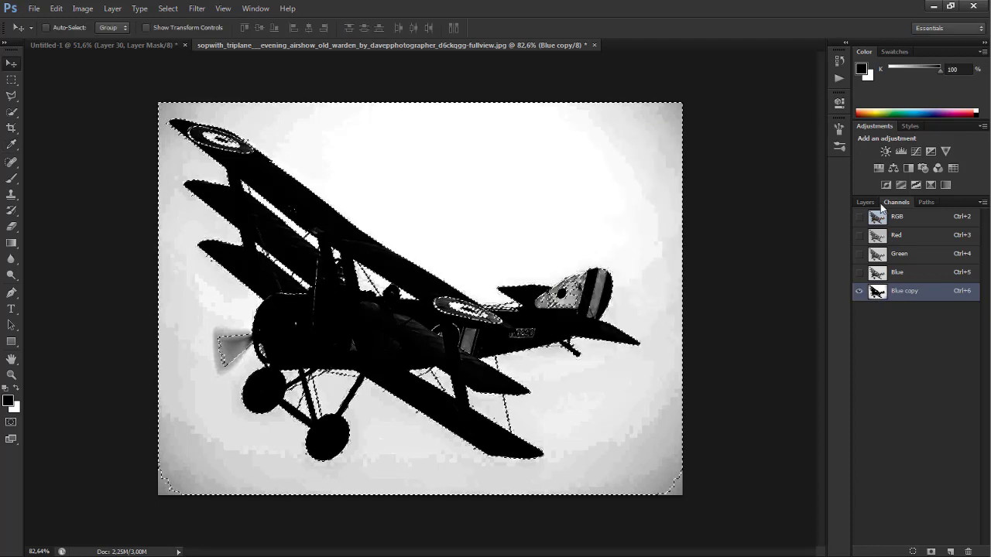
{"action": "left_click", "coordinate": [864, 202]}
- Convert the triplane's Background to Layer 0 and mask out the sky from the selection
{"action": "double_click", "coordinate": [917, 271]}
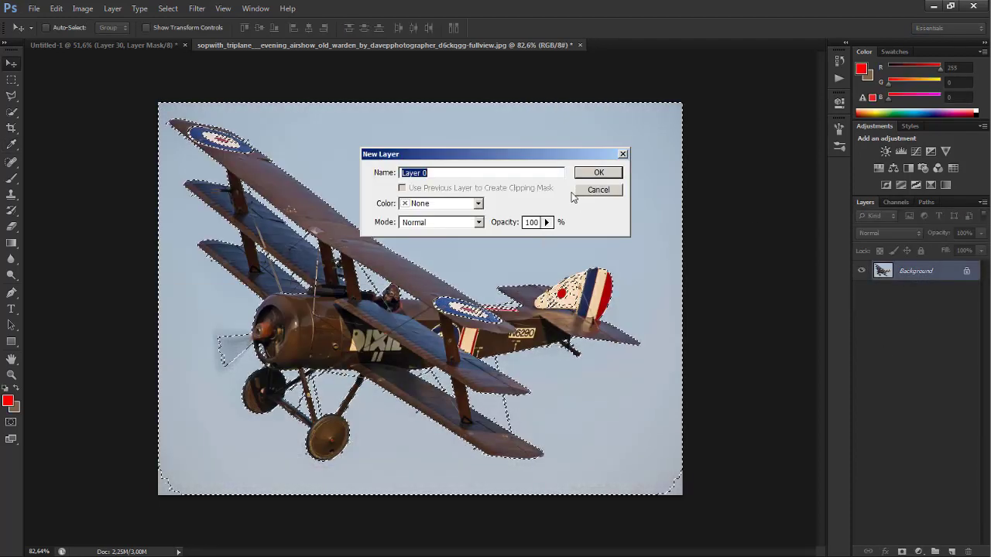
{"action": "key", "text": "Return"}
{"action": "left_click", "coordinate": [902, 551]}
- Zoom in on the mask alone and paint the tail fin's grey areas white
{"action": "key", "text": "ctrl+plus"}
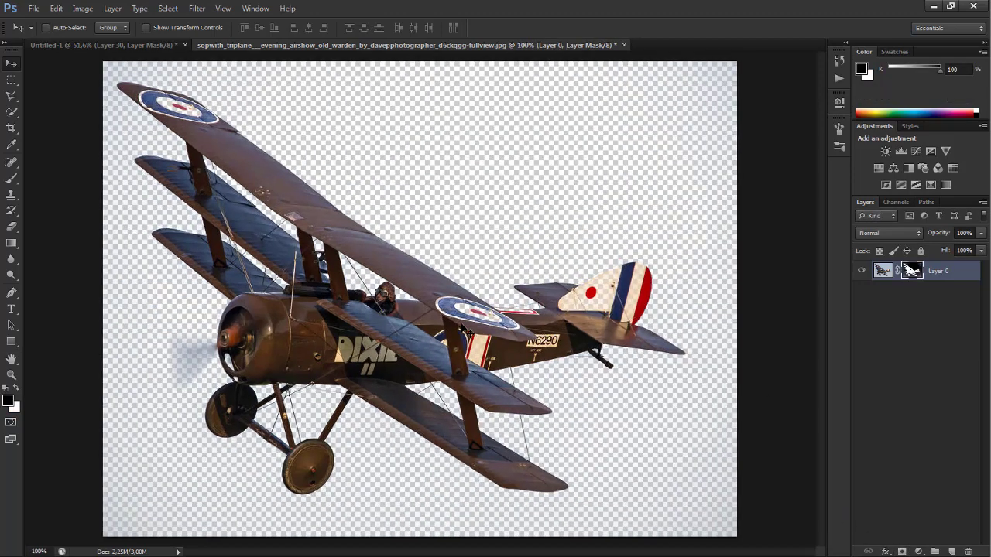
{"action": "key", "text": "ctrl+plus"}
{"action": "left_click", "coordinate": [911, 271], "text": "alt"}
{"action": "scroll", "coordinate": [711, 308], "scroll_direction": "up", "scroll_amount": 1}
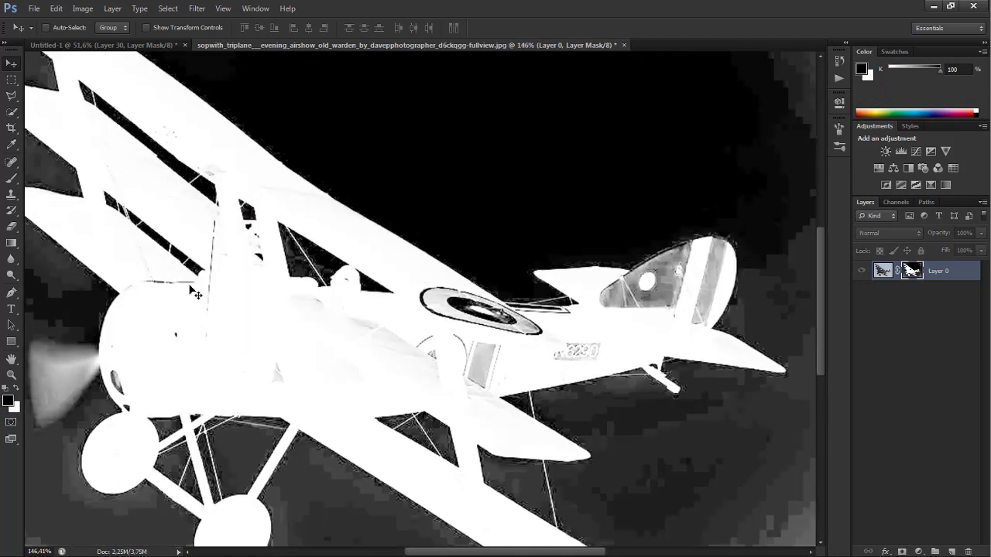
{"action": "key", "text": "b"}
{"action": "key", "text": "bracketright"}
{"action": "key", "text": "bracketright"}
{"action": "key", "text": "bracketright"}
{"action": "key", "text": "x"}
{"action": "key", "text": "0"}
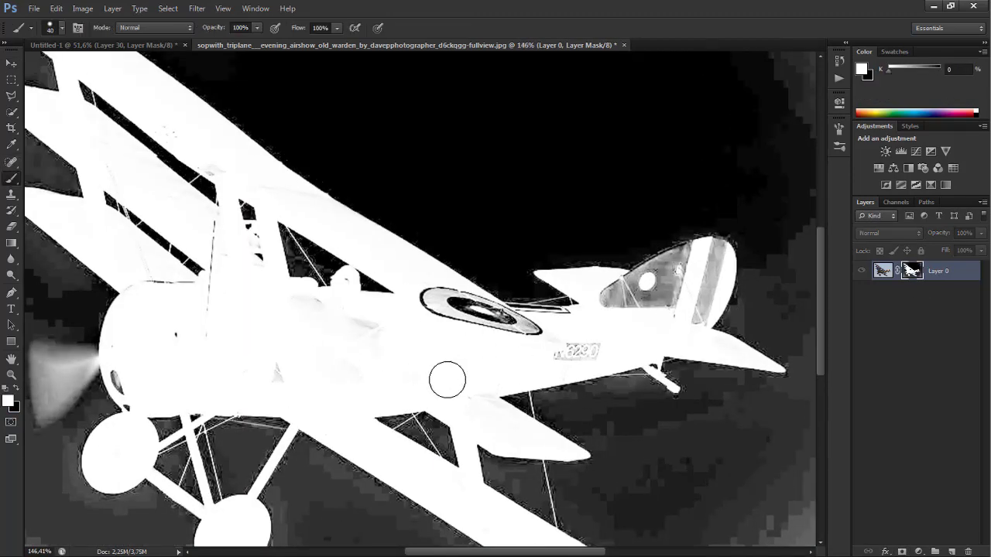
{"action": "scroll", "coordinate": [735, 271], "scroll_direction": "up", "scroll_amount": 3}
{"action": "scroll", "coordinate": [742, 270], "scroll_direction": "up", "scroll_amount": 1}
{"action": "key", "text": "bracketleft"}
{"action": "key", "text": "bracketleft"}
{"action": "key", "text": "bracketleft"}
{"action": "mouse_move", "coordinate": [697, 294]}
{"action": "left_mouse_down"}
{"action": "mouse_move", "coordinate": [675, 325]}
{"action": "mouse_move", "coordinate": [497, 431]}
{"action": "mouse_move", "coordinate": [402, 323]}
{"action": "mouse_move", "coordinate": [563, 265]}
{"action": "left_mouse_up"}
- Paint the mask white along the wing with a slightly larger brush
{"action": "key", "text": "bracketright"}
{"action": "scroll", "coordinate": [398, 372], "scroll_direction": "down", "scroll_amount": 3}
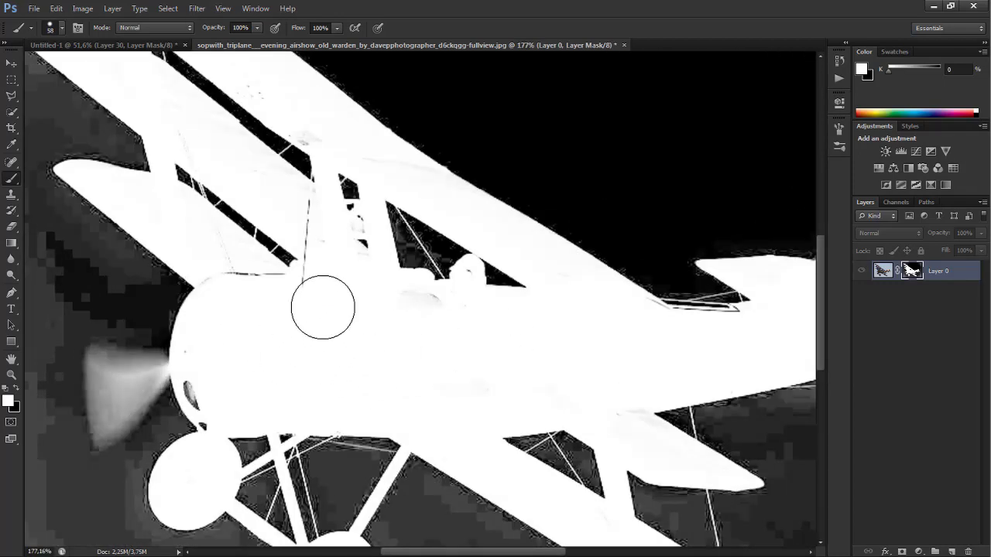
{"action": "scroll", "coordinate": [506, 301], "scroll_direction": "up", "scroll_amount": 3}
{"action": "scroll", "coordinate": [182, 234], "scroll_direction": "up", "scroll_amount": 2}
{"action": "left_click_drag", "start_coordinate": [182, 235], "coordinate": [283, 261]}
- Paint the grey mask background black with a large Overlay-mode brush
{"action": "scroll", "coordinate": [283, 260], "scroll_direction": "down", "scroll_amount": 3}
{"action": "left_click", "coordinate": [155, 27]}
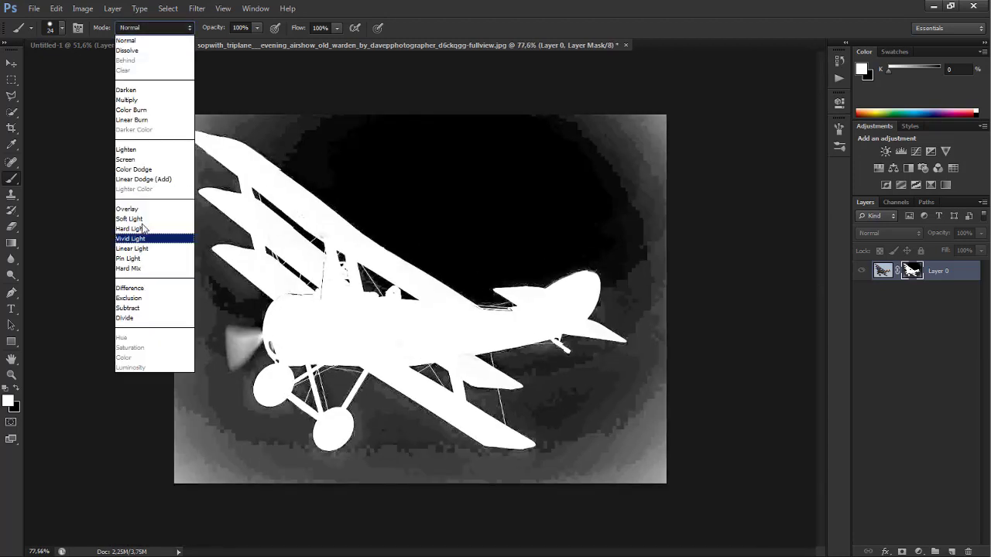
{"action": "left_click", "coordinate": [147, 185]}
{"action": "key", "text": "x"}
{"action": "key", "text": "bracketright"}
{"action": "key", "text": "bracketright"}
{"action": "key", "text": "bracketright"}
{"action": "left_click_drag", "start_coordinate": [495, 439], "coordinate": [150, 283]}
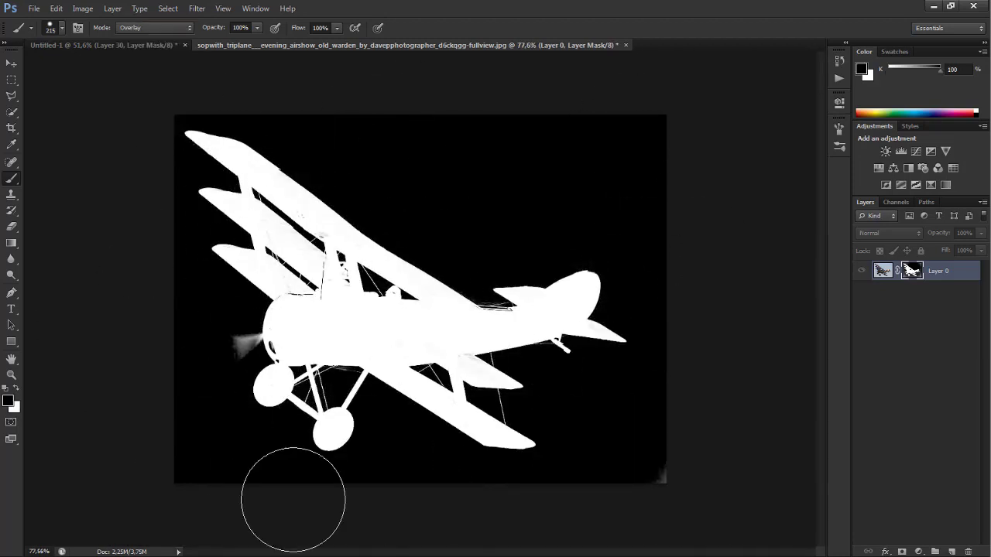
- Drag the masked triplane into the Untitled-1 desert composite, undoing an accidental mask shift first
{"action": "left_click", "coordinate": [11, 64]}
{"action": "left_click_drag", "start_coordinate": [343, 302], "coordinate": [354, 303]}
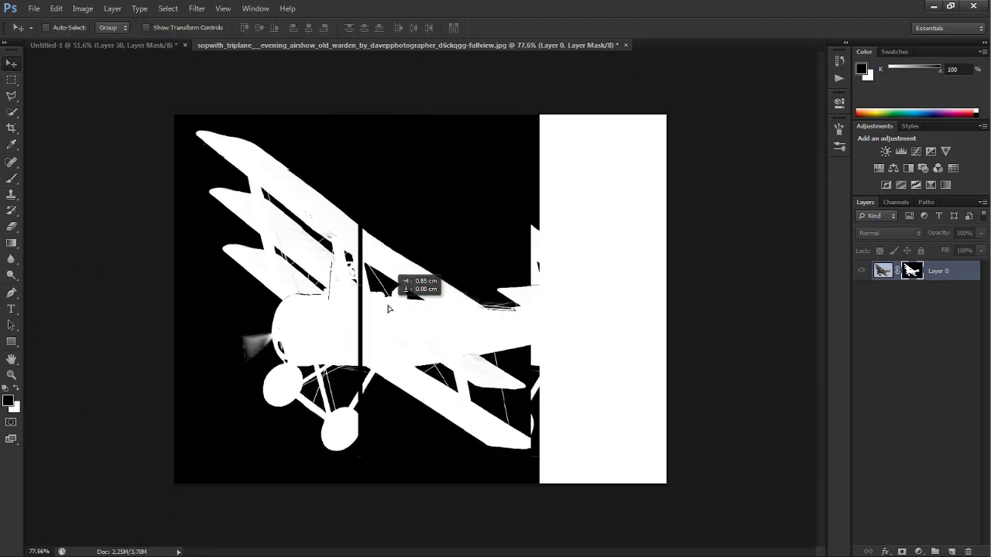
{"action": "key", "text": "ctrl+z"}
{"action": "left_click", "coordinate": [882, 270]}
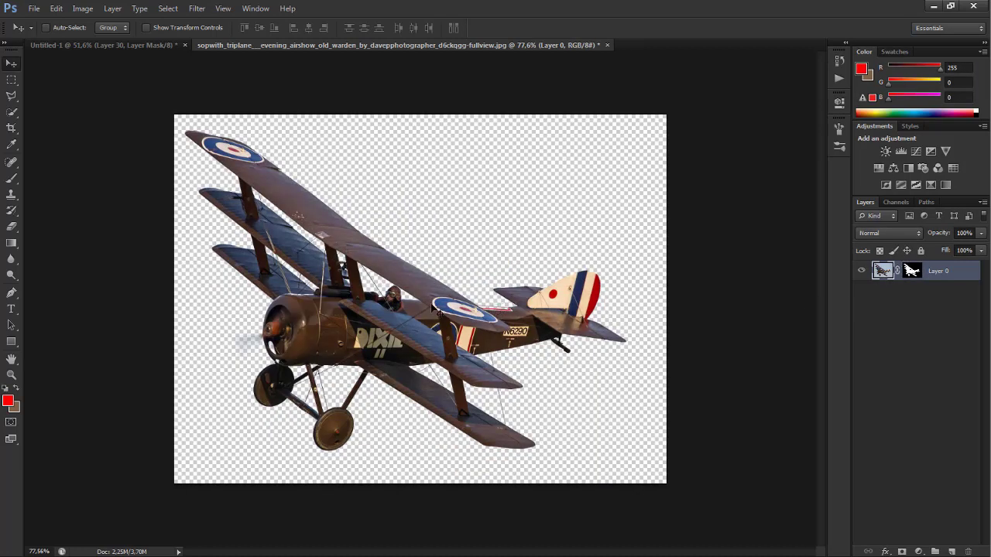
{"action": "mouse_move", "coordinate": [391, 303]}
{"action": "left_mouse_down"}
{"action": "mouse_move", "coordinate": [152, 47]}
{"action": "mouse_move", "coordinate": [581, 267]}
{"action": "left_mouse_up"}
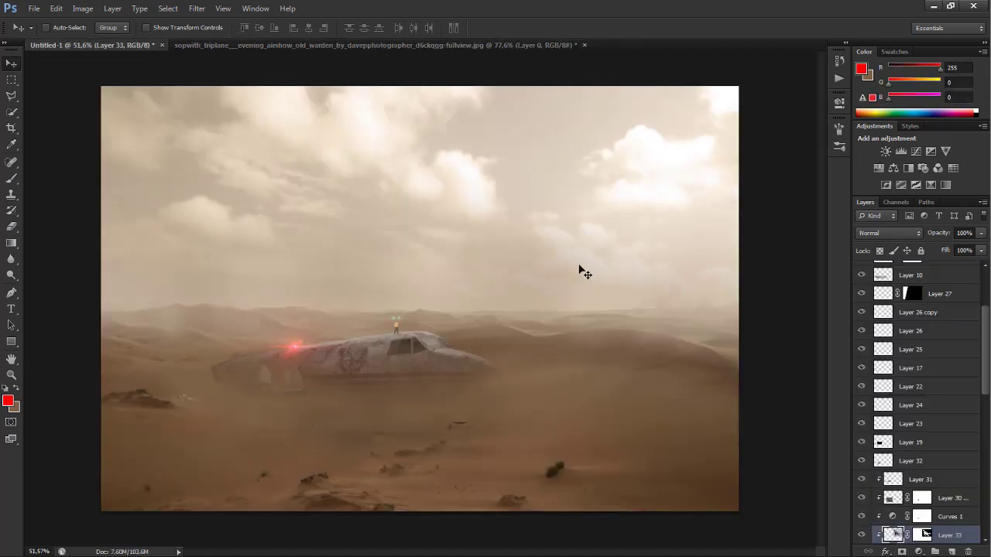
- Move Layer 33 to the top and scale the triplane to about 13% in the right sky
{"action": "left_click_drag", "start_coordinate": [943, 530], "coordinate": [938, 270]}
{"action": "key", "text": "ctrl+t"}
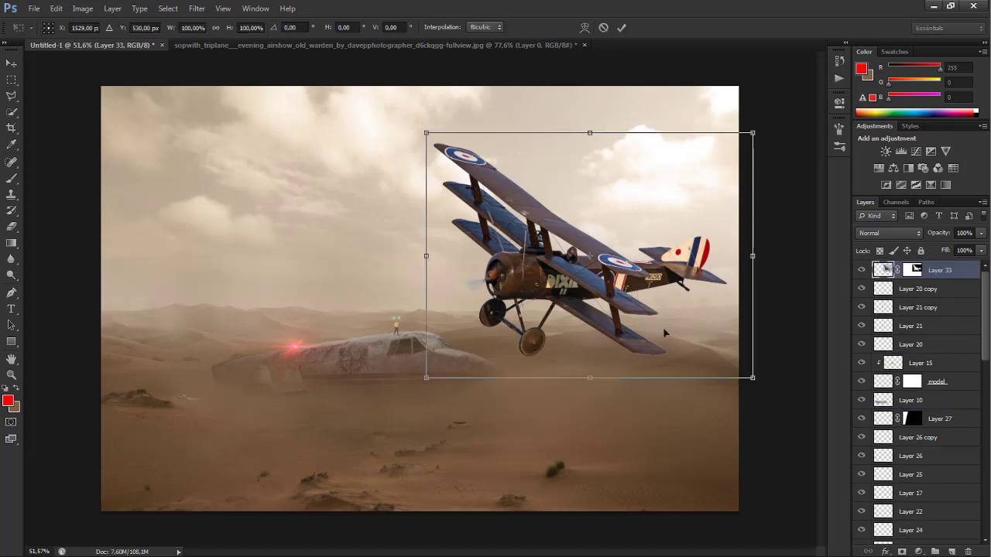
{"action": "mouse_move", "coordinate": [752, 133]}
{"action": "left_mouse_down"}
{"action": "mouse_move", "coordinate": [623, 234]}
{"action": "mouse_move", "coordinate": [609, 262]}
{"action": "left_mouse_up"}
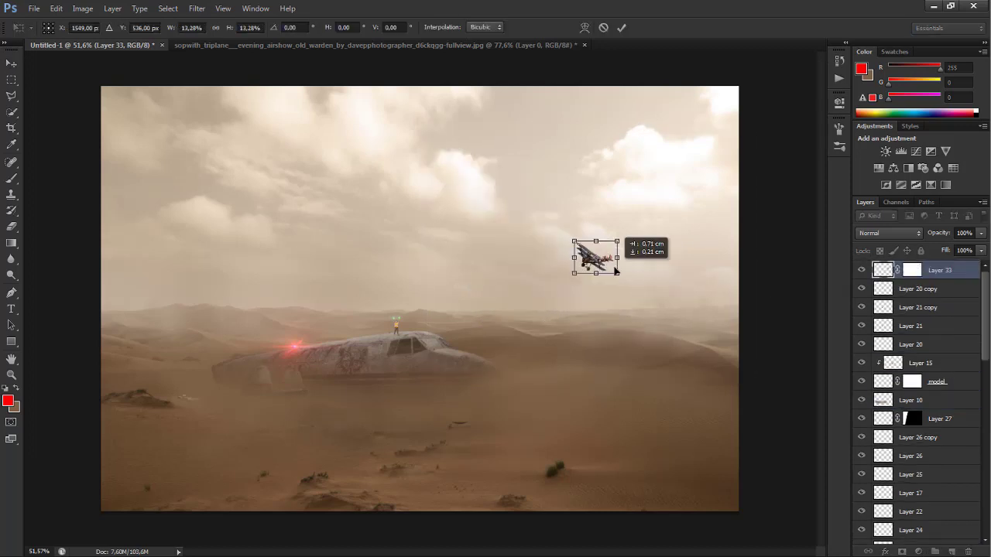
{"action": "left_click", "coordinate": [622, 28]}
- Show the rulers and pull a vertical guide next to the triplane
{"action": "key", "text": "ctrl+r"}
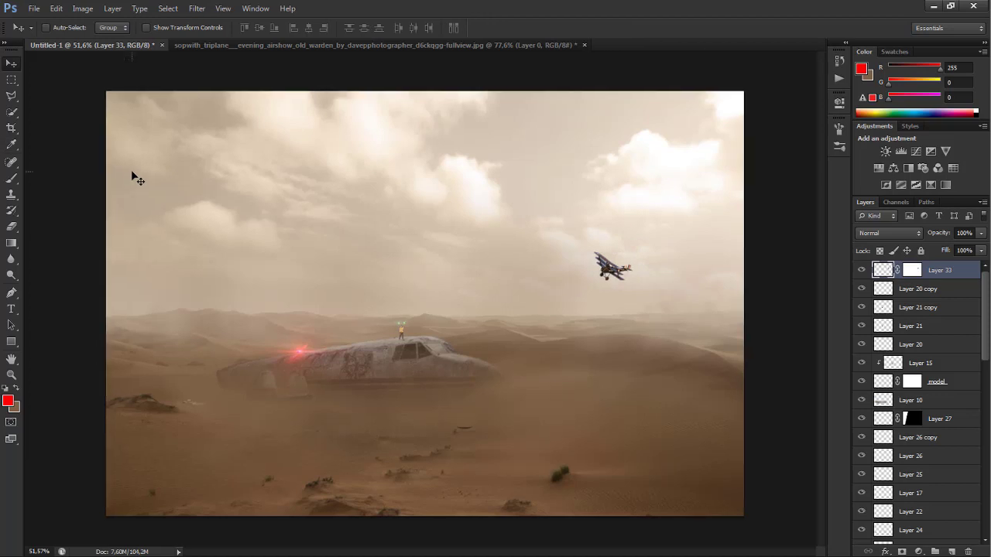
{"action": "mouse_move", "coordinate": [33, 216]}
{"action": "left_mouse_down"}
{"action": "mouse_move", "coordinate": [648, 305]}
{"action": "mouse_move", "coordinate": [563, 312]}
{"action": "left_mouse_up"}
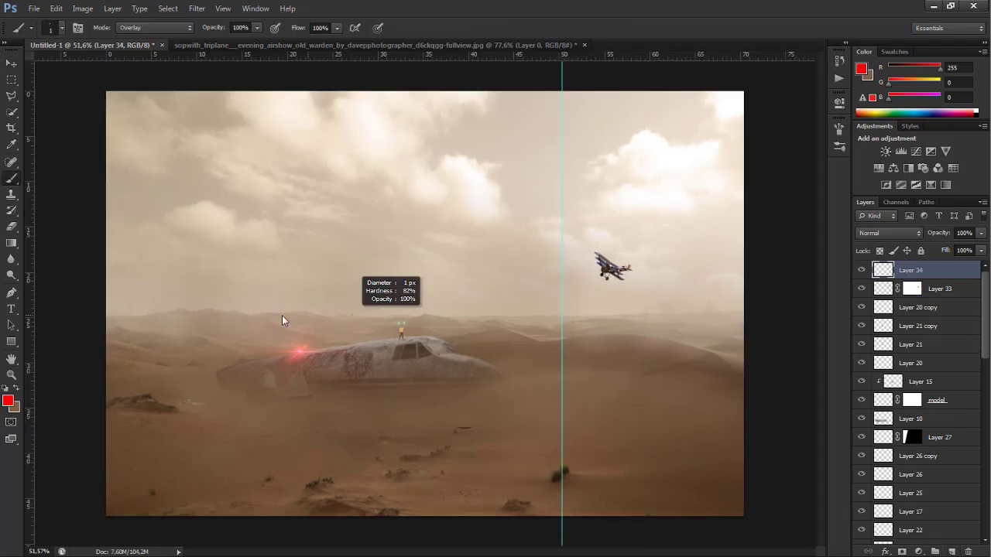
{"action": "scroll", "coordinate": [409, 255], "scroll_direction": "up", "scroll_amount": 2}
- Add a clipped empty layer and a Color Balance shifting the midtones toward red and yellow
{"action": "left_click", "coordinate": [953, 552]}
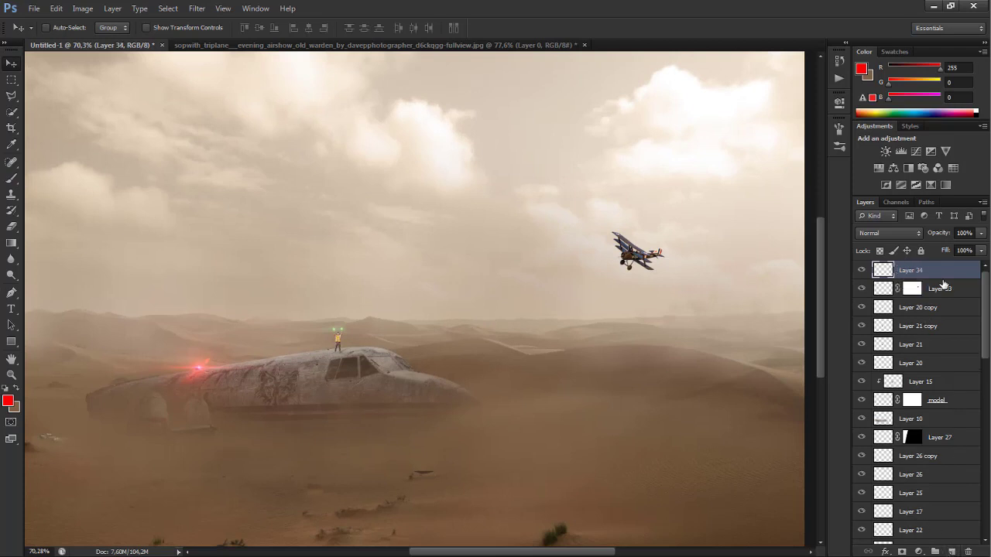
{"action": "left_click", "coordinate": [951, 276], "text": "alt"}
{"action": "left_click", "coordinate": [918, 551]}
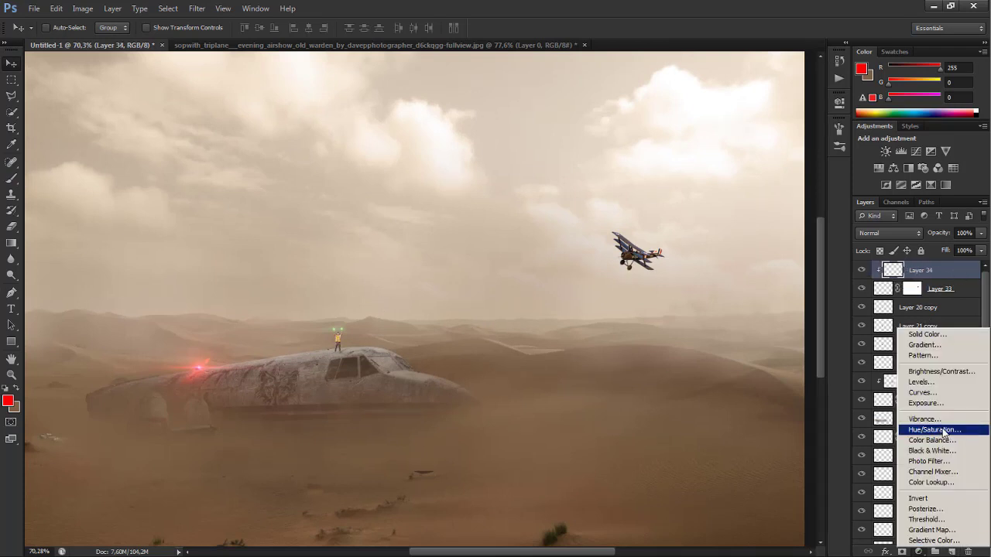
{"action": "left_click", "coordinate": [948, 438]}
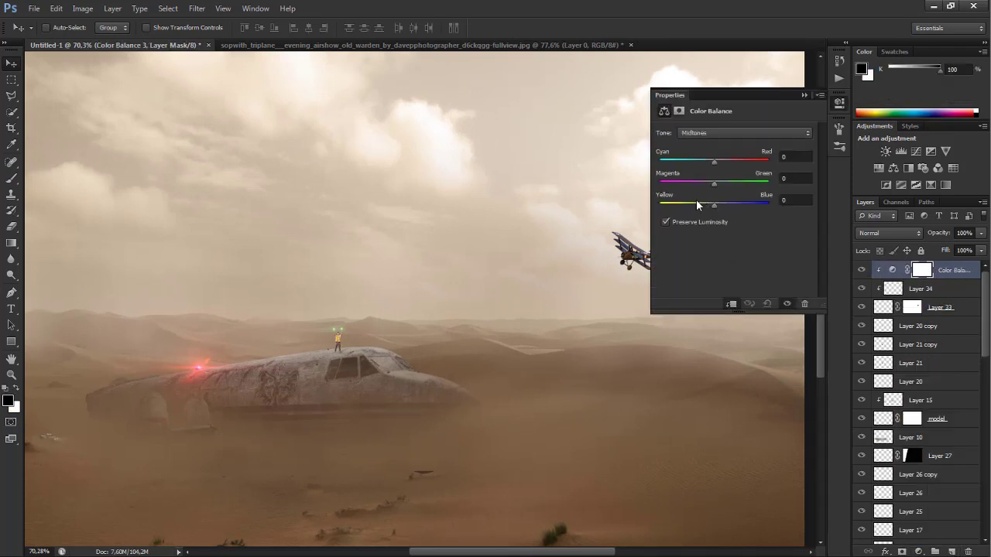
{"action": "left_click", "coordinate": [696, 201]}
{"action": "left_click", "coordinate": [729, 159]}
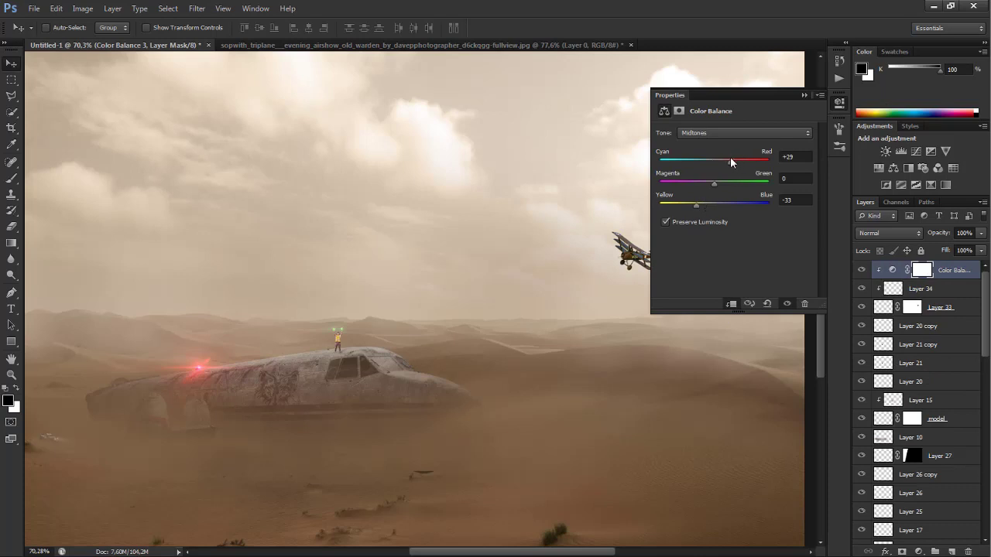
{"action": "left_click", "coordinate": [803, 94]}
- Paint dune brown over the triplane on Layer 34 and set it to Color blending
{"action": "left_click", "coordinate": [910, 286]}
{"action": "key", "text": "b"}
{"action": "left_click", "coordinate": [609, 369], "text": "alt"}
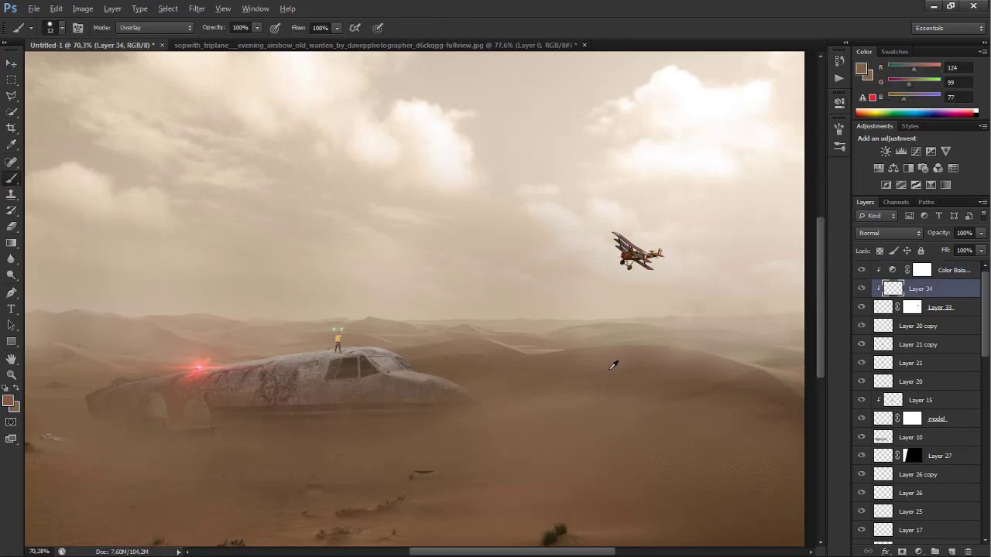
{"action": "left_click", "coordinate": [636, 252]}
{"action": "left_click", "coordinate": [890, 232]}
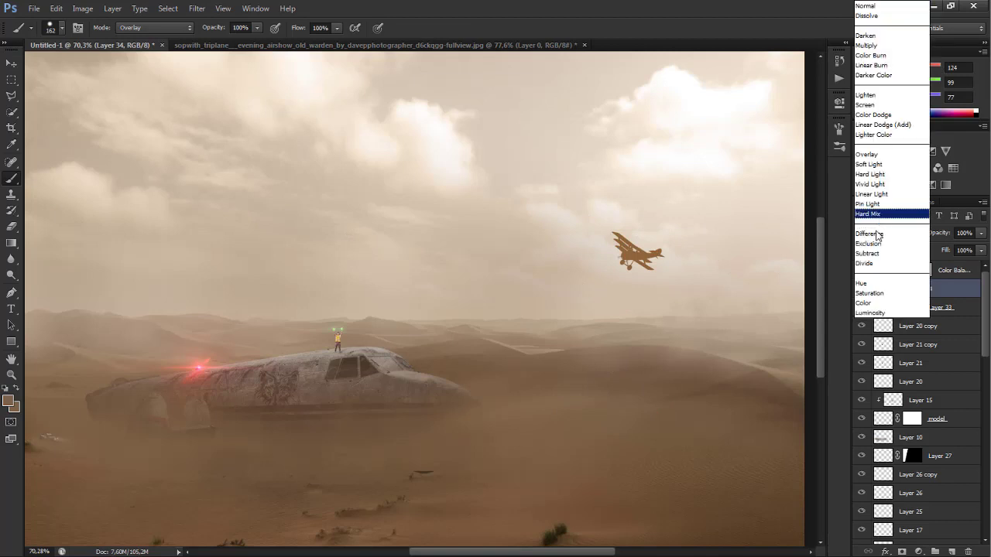
{"action": "left_click", "coordinate": [863, 302]}
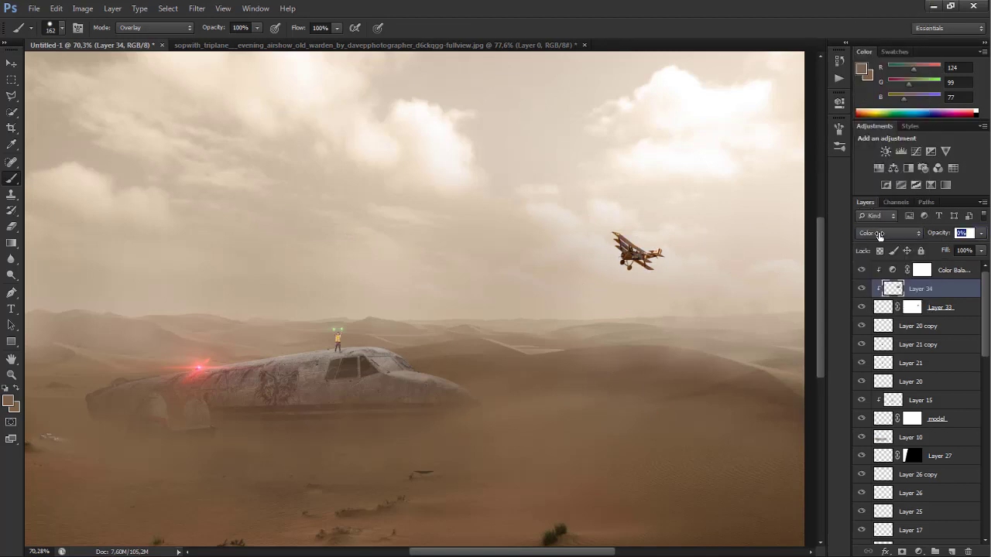
{"action": "left_click", "coordinate": [964, 232]}
{"action": "type", "text": "24"}
- Add a layer clipped above Color Balance, paint light beige over the triplane, opacity 44%
{"action": "left_click", "coordinate": [940, 269]}
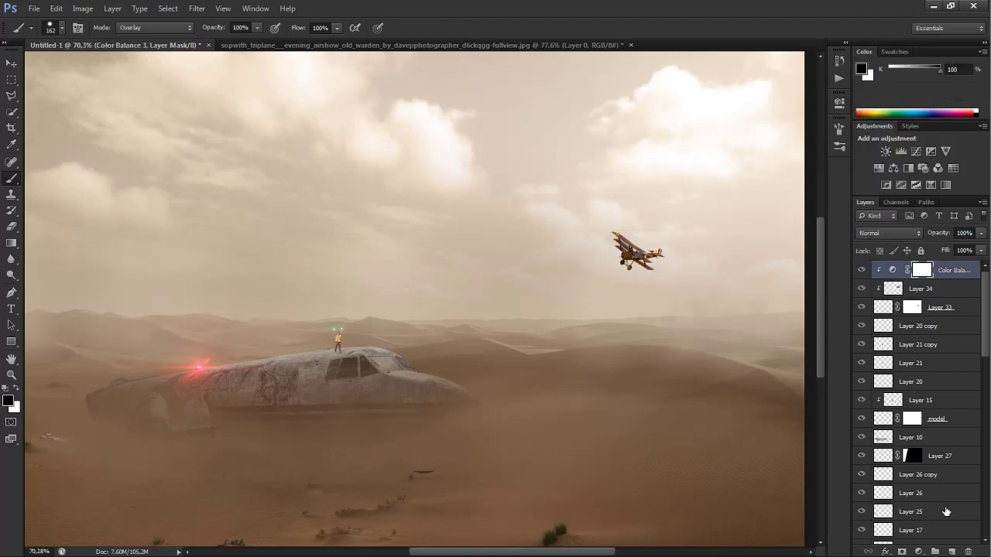
{"action": "key", "text": "ctrl+shift+alt+n"}
{"action": "left_click", "coordinate": [960, 280], "text": "alt"}
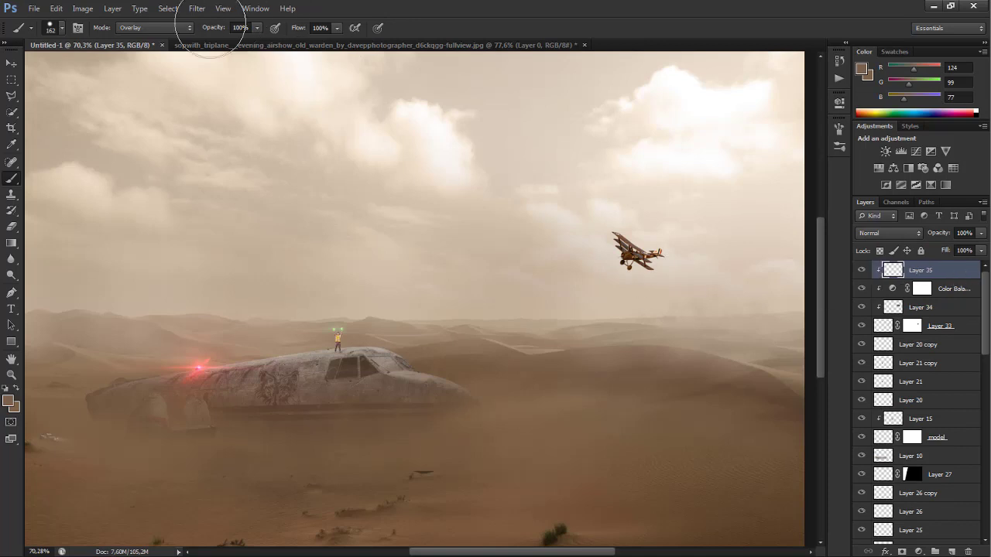
{"action": "type", "text": "44"}
{"action": "left_click", "coordinate": [9, 400]}
{"action": "left_click", "coordinate": [359, 153]}
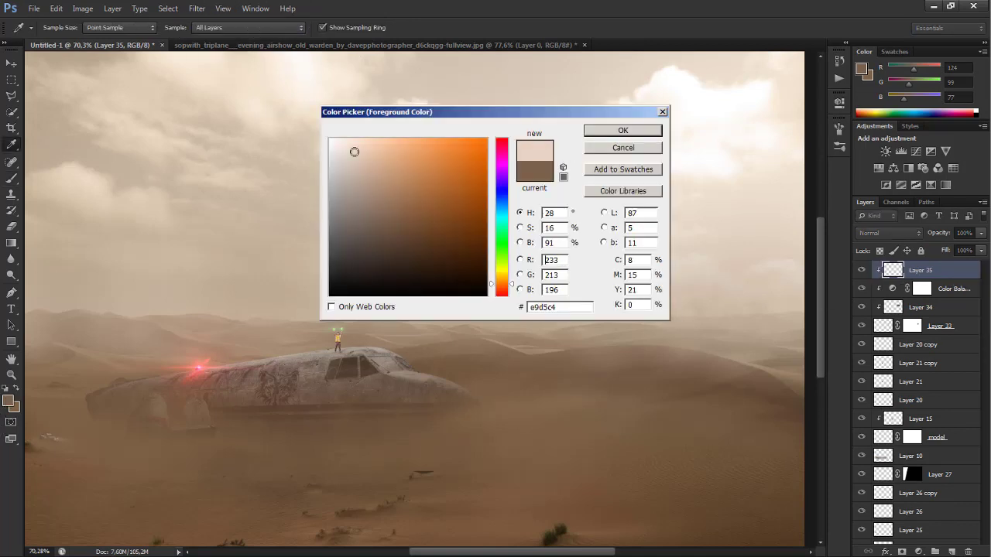
{"action": "key", "text": "Return"}
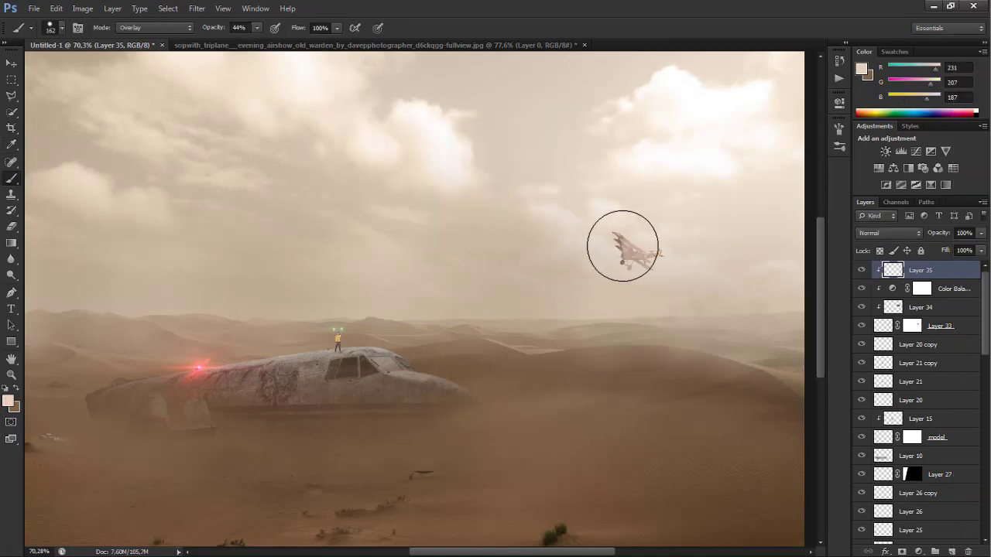
{"action": "left_click_drag", "start_coordinate": [612, 242], "coordinate": [639, 244]}
{"action": "left_click_drag", "start_coordinate": [926, 239], "coordinate": [896, 239]}
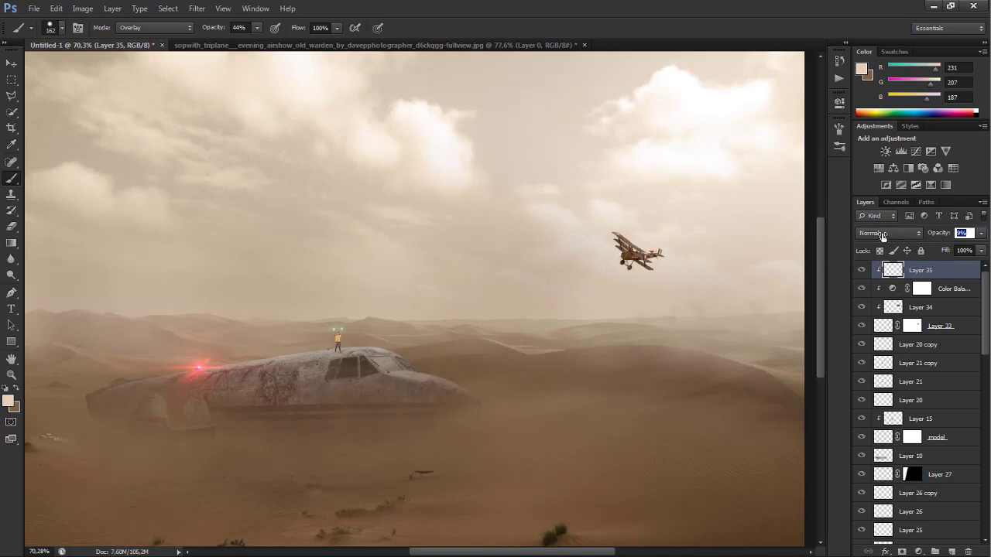
- Duplicate Layer 34 as a Soft Light copy at 46% opacity
{"action": "left_click", "coordinate": [11, 63]}
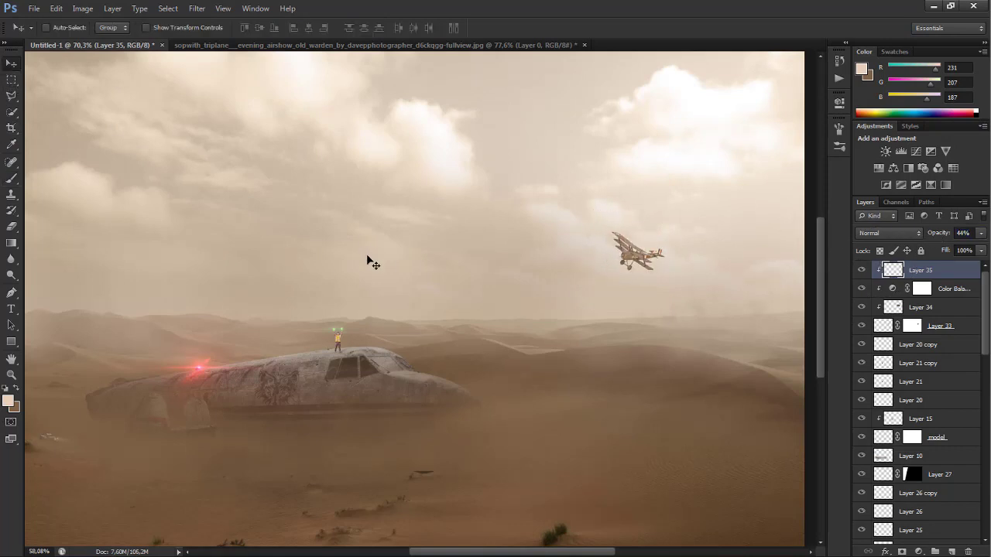
{"action": "scroll", "coordinate": [372, 261], "scroll_direction": "down", "scroll_amount": 2}
{"action": "left_click", "coordinate": [941, 307]}
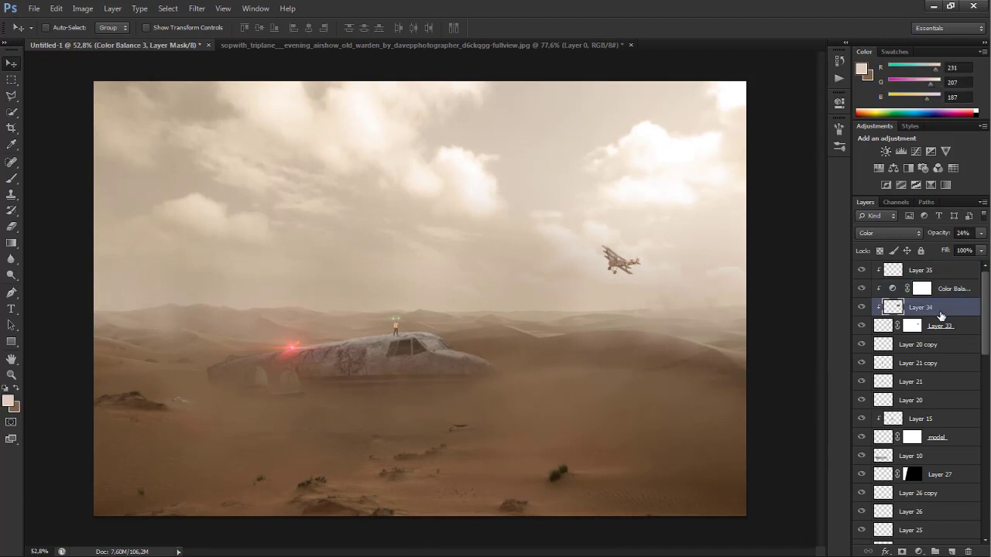
{"action": "key", "text": "ctrl+j"}
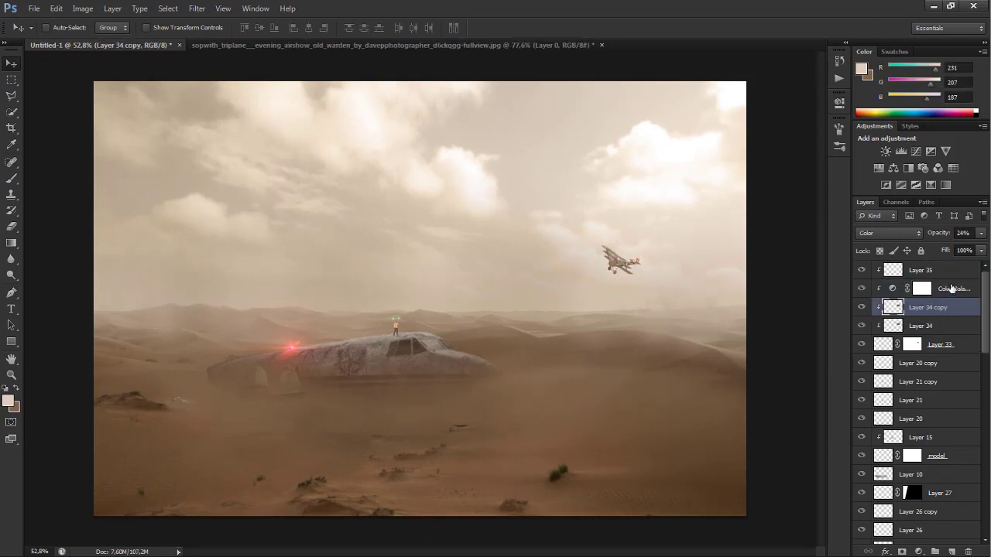
{"action": "left_click", "coordinate": [890, 233]}
{"action": "left_click", "coordinate": [887, 159]}
{"action": "type", "text": "46"}
{"action": "key", "text": "Return"}
{"action": "left_click", "coordinate": [881, 345]}
{"action": "scroll", "coordinate": [670, 272], "scroll_direction": "up", "scroll_amount": 1}
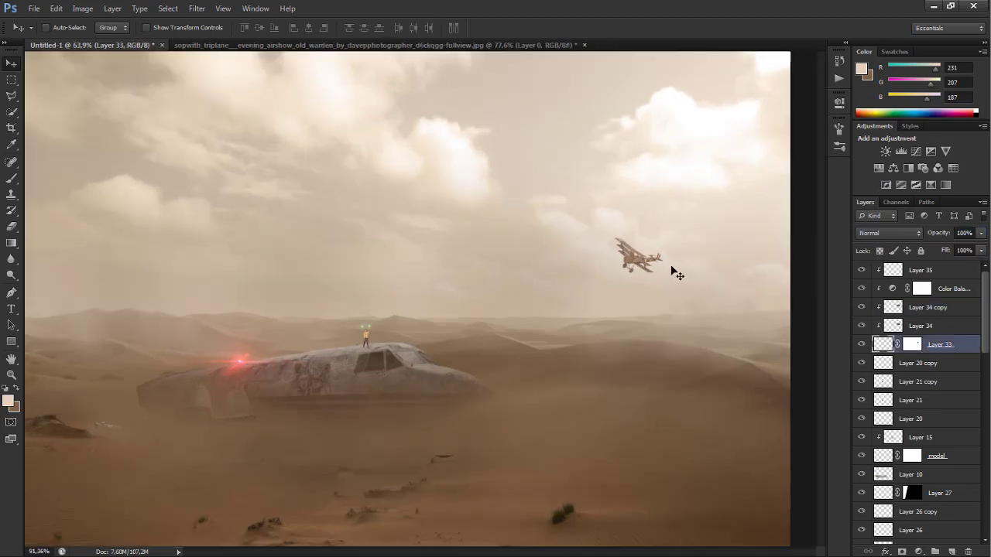
{"action": "scroll", "coordinate": [670, 271], "scroll_direction": "up", "scroll_amount": 1}
- Apply a Motion Blur filter to the triplane on Layer 33
{"action": "left_click", "coordinate": [197, 8]}
{"action": "mouse_move", "coordinate": [257, 123]}
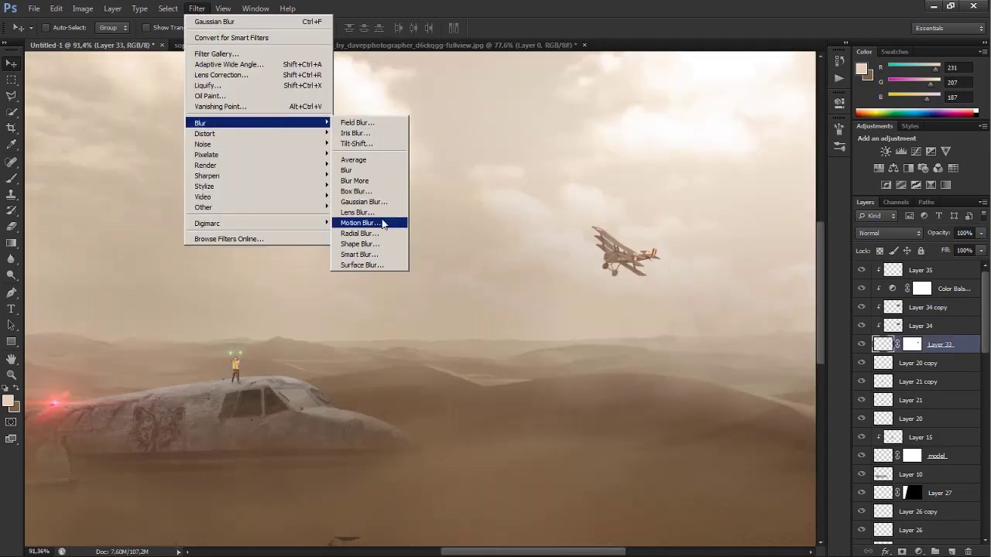
{"action": "left_click", "coordinate": [379, 221]}
{"action": "left_click_drag", "start_coordinate": [485, 118], "coordinate": [327, 102]}
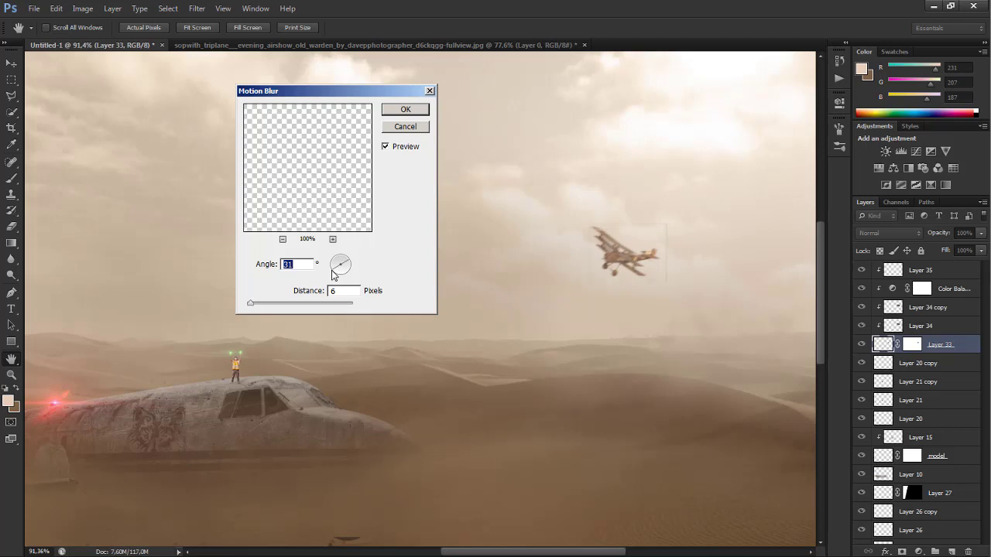
{"action": "left_click", "coordinate": [406, 111]}
{"action": "key", "text": "v"}
{"action": "scroll", "coordinate": [457, 323], "scroll_direction": "down", "scroll_amount": 1}
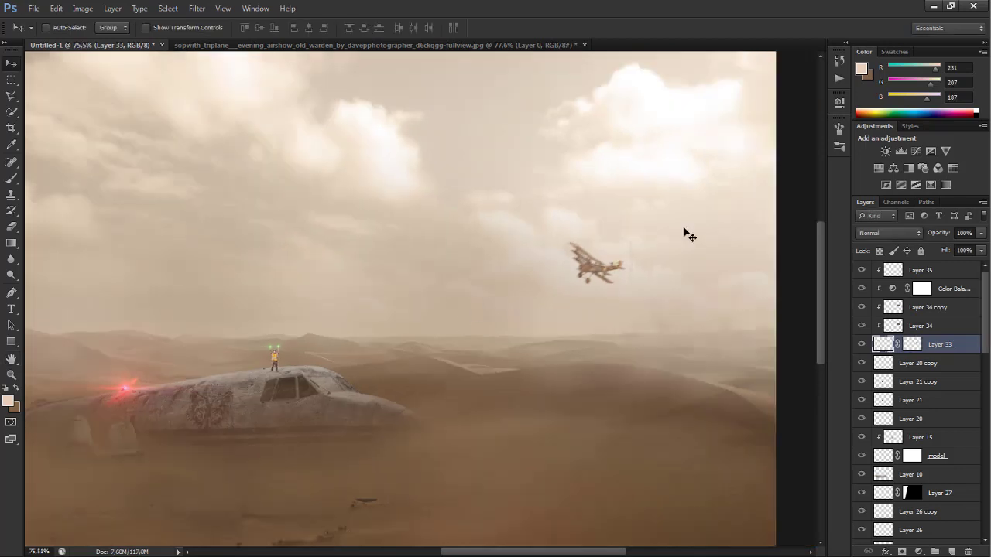
{"action": "scroll", "coordinate": [689, 235], "scroll_direction": "up", "scroll_amount": 2}
{"action": "scroll", "coordinate": [612, 258], "scroll_direction": "up", "scroll_amount": 1}
{"action": "scroll", "coordinate": [581, 289], "scroll_direction": "up", "scroll_amount": 2}
- Mask away the faint photo edge around the triplane with a small black brush
{"action": "key", "text": "ctrl+backslash"}
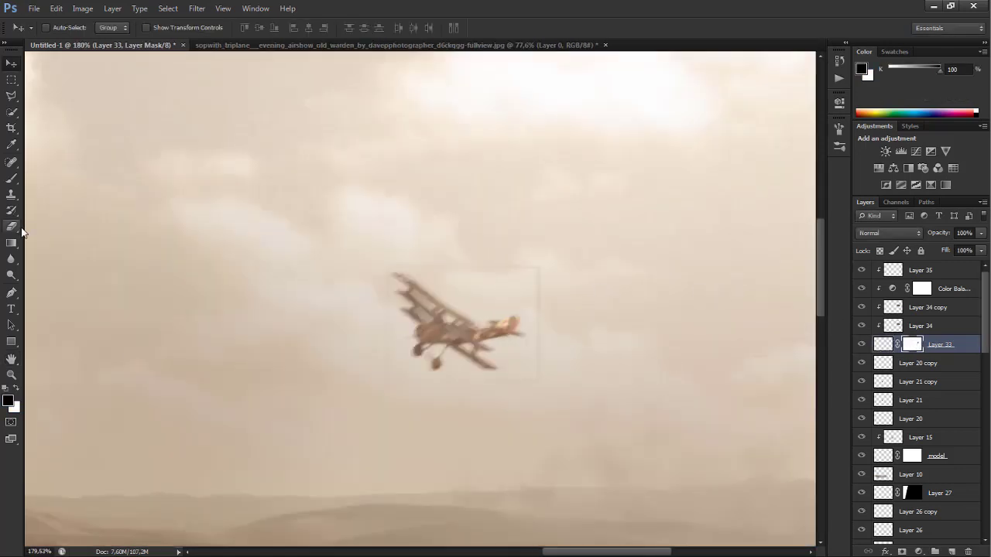
{"action": "left_click", "coordinate": [11, 178]}
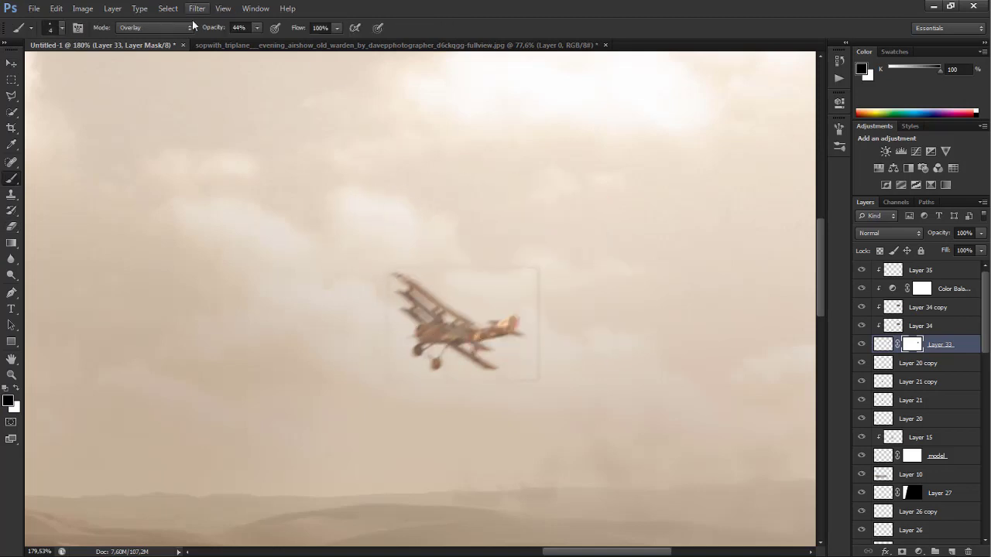
{"action": "right_click", "coordinate": [534, 261]}
{"action": "left_click_drag", "start_coordinate": [215, 31], "coordinate": [339, 31]}
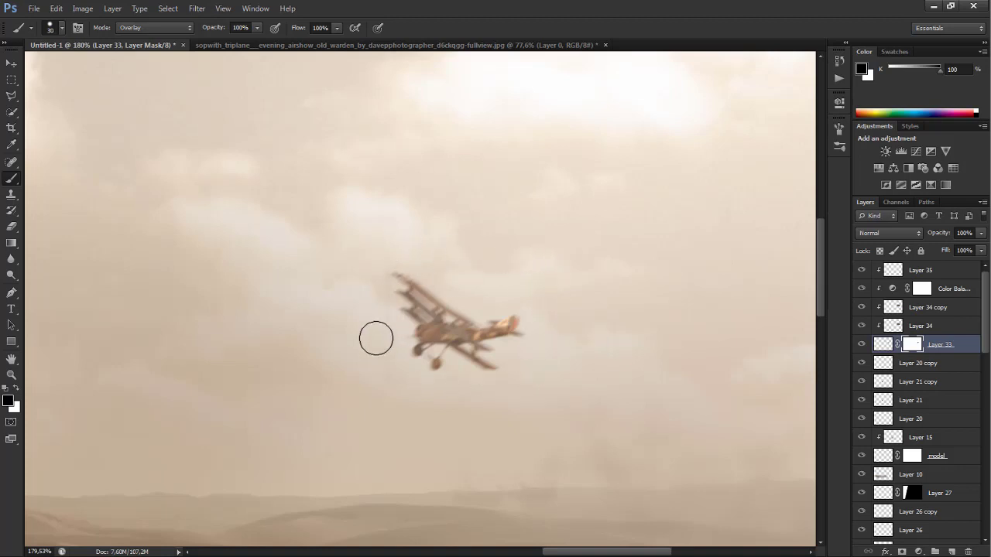
{"action": "scroll", "coordinate": [481, 264], "scroll_direction": "down", "scroll_amount": 3}
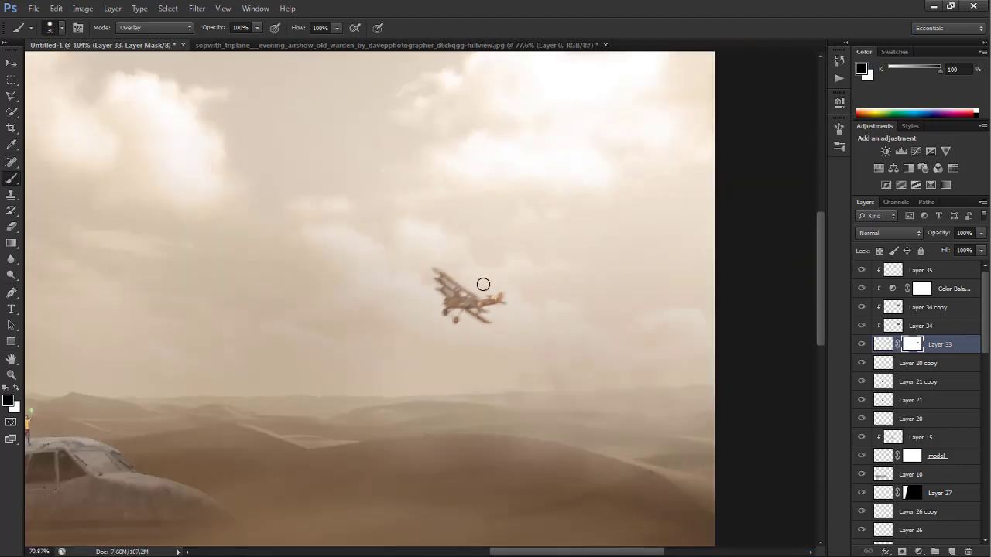
{"action": "scroll", "coordinate": [479, 283], "scroll_direction": "down", "scroll_amount": 2}
{"action": "scroll", "coordinate": [480, 287], "scroll_direction": "down", "scroll_amount": 2}
{"action": "scroll", "coordinate": [459, 321], "scroll_direction": "up", "scroll_amount": 2}
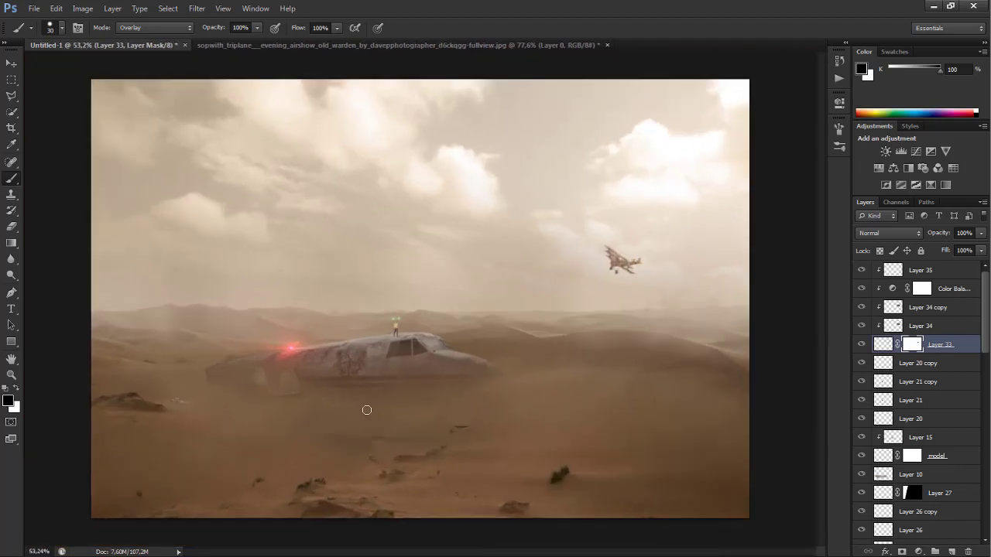
{"action": "scroll", "coordinate": [371, 395], "scroll_direction": "up", "scroll_amount": 1}
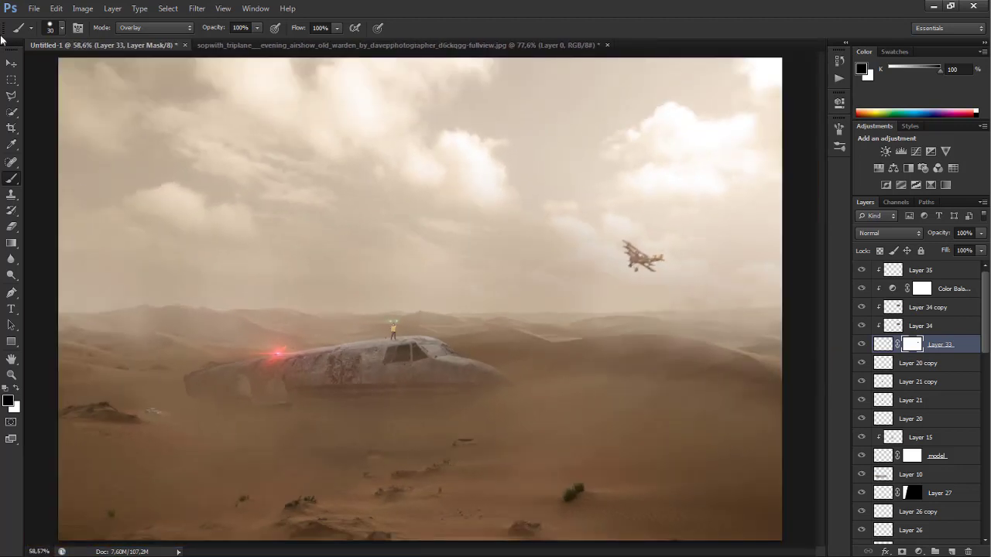
{"action": "key", "text": "v"}
{"action": "scroll", "coordinate": [928, 414], "scroll_direction": "down", "scroll_amount": 1}
{"action": "scroll", "coordinate": [928, 414], "scroll_direction": "down", "scroll_amount": 3}
{"action": "scroll", "coordinate": [932, 425], "scroll_direction": "down", "scroll_amount": 3}
- Add a new empty layer above Layer 18 copy
{"action": "left_click", "coordinate": [936, 437]}
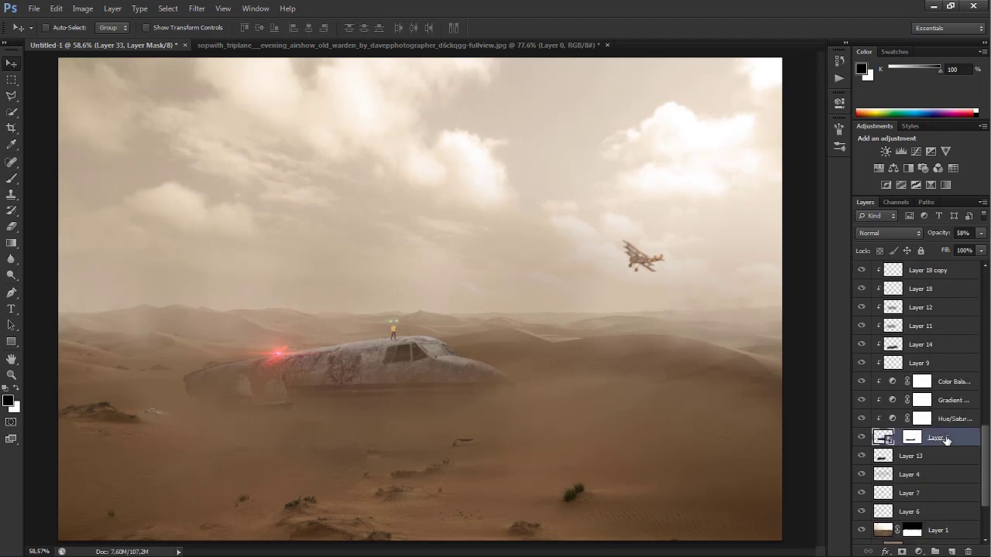
{"action": "scroll", "coordinate": [938, 437], "scroll_direction": "up", "scroll_amount": 1}
{"action": "scroll", "coordinate": [936, 430], "scroll_direction": "down", "scroll_amount": 3}
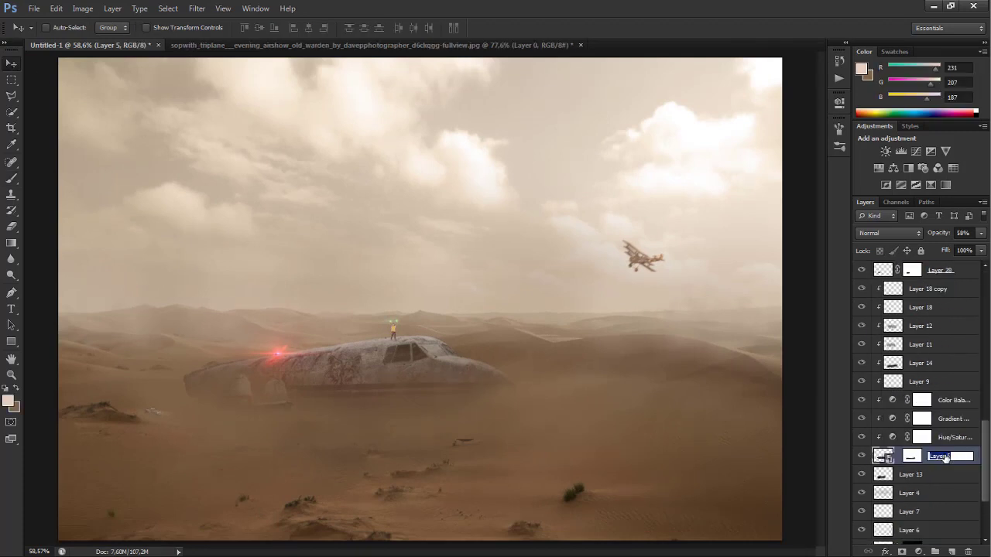
{"action": "scroll", "coordinate": [960, 448], "scroll_direction": "up", "scroll_amount": 4}
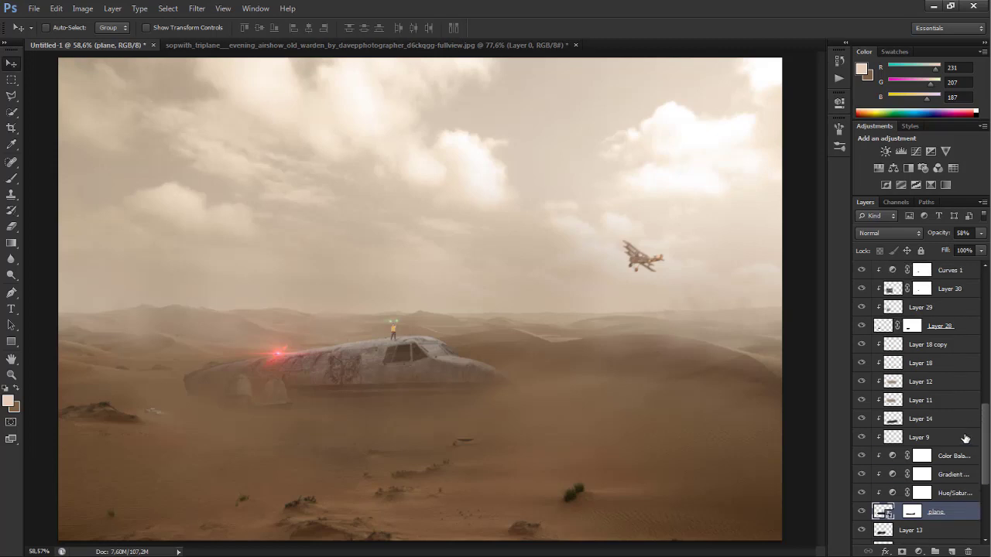
{"action": "scroll", "coordinate": [952, 434], "scroll_direction": "up", "scroll_amount": 3}
{"action": "left_click", "coordinate": [927, 419]}
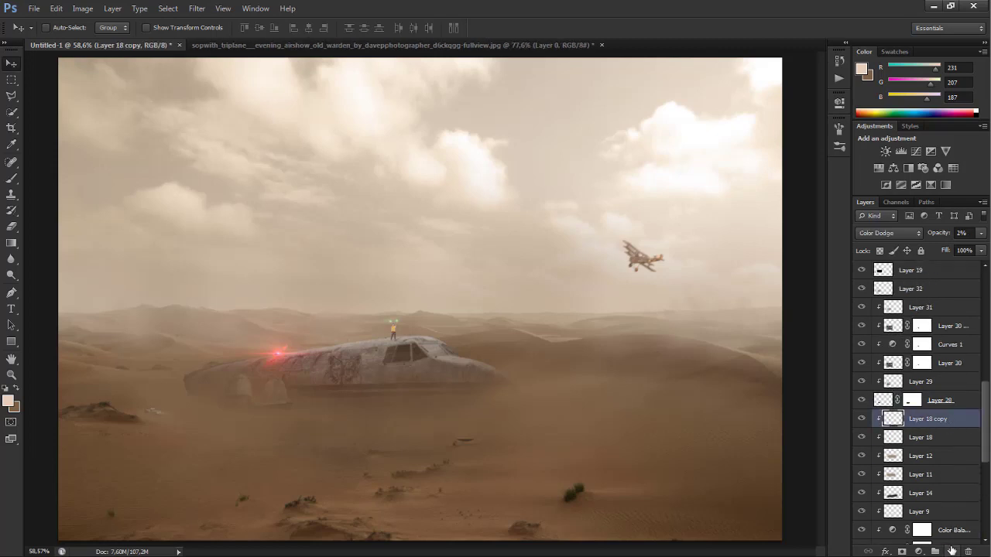
{"action": "left_click", "coordinate": [951, 550]}
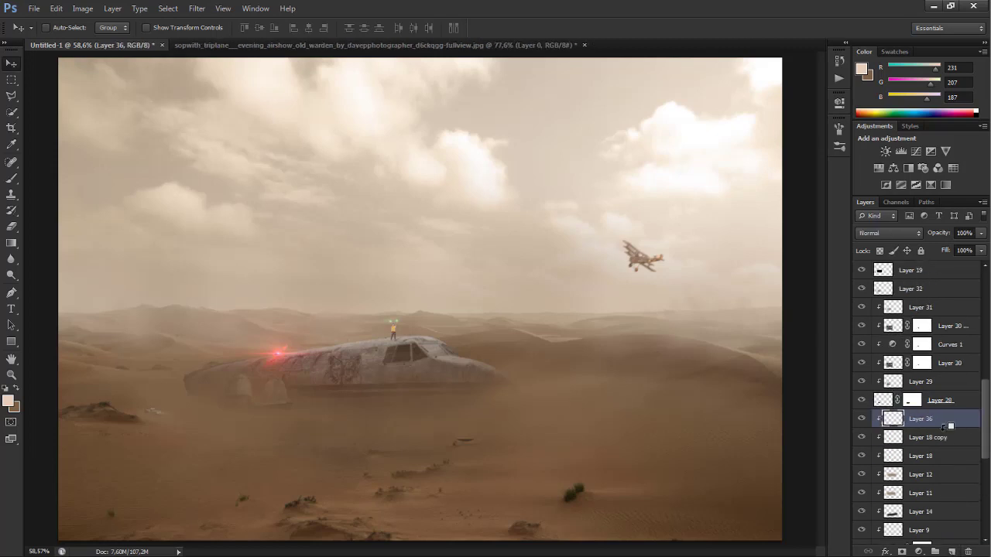
- Fill new Layer 36 with 50% gray and set its blend mode to Overlay
{"action": "left_click", "coordinate": [56, 8]}
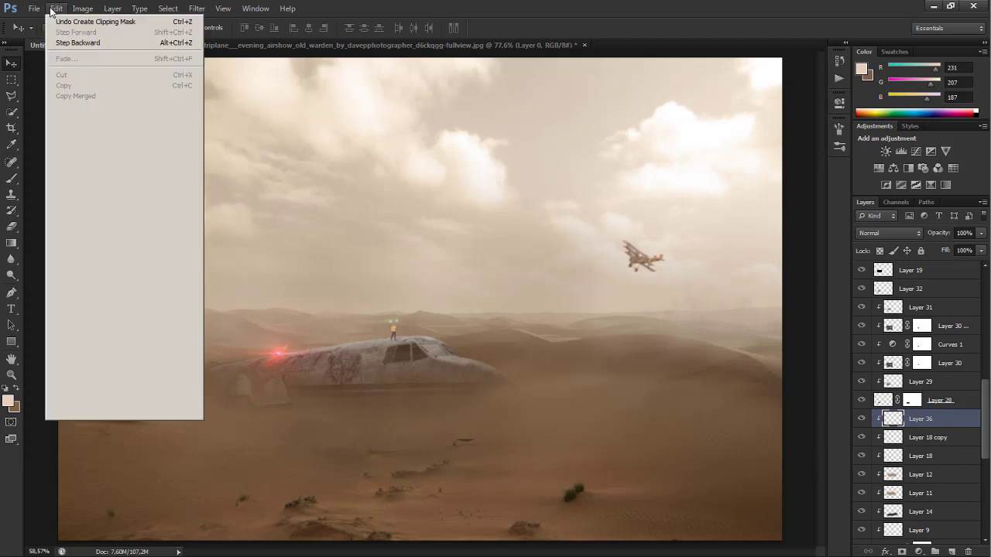
{"action": "left_click", "coordinate": [62, 166]}
{"action": "left_click", "coordinate": [481, 164]}
{"action": "left_click", "coordinate": [491, 256]}
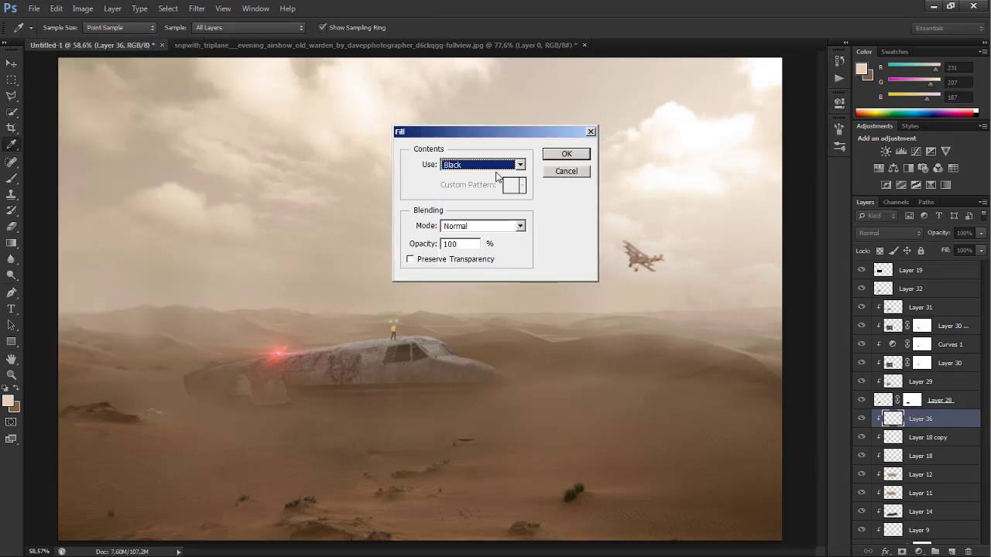
{"action": "left_click", "coordinate": [520, 165]}
{"action": "left_click", "coordinate": [464, 266]}
{"action": "left_click", "coordinate": [565, 153]}
{"action": "key", "text": "v"}
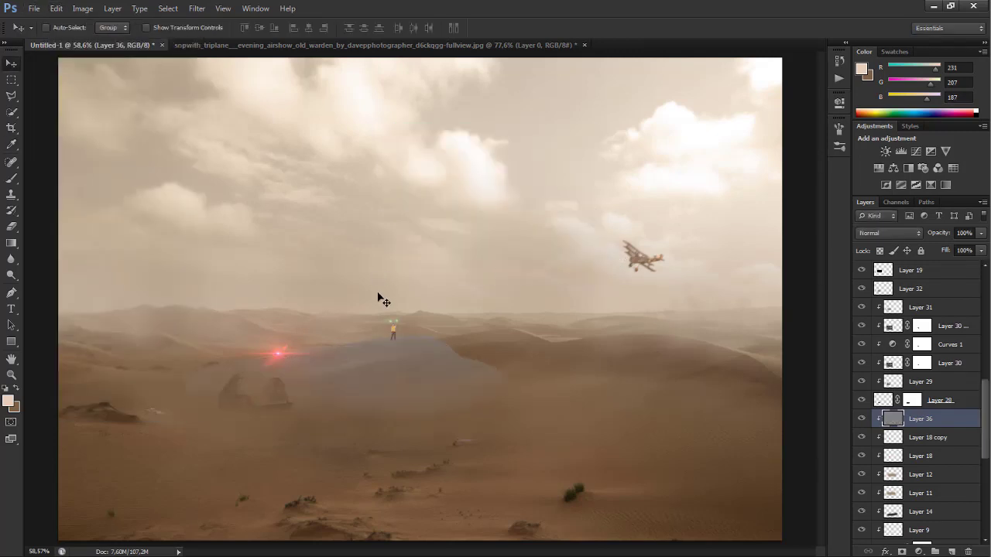
{"action": "left_click", "coordinate": [889, 233]}
{"action": "left_click", "coordinate": [882, 160]}
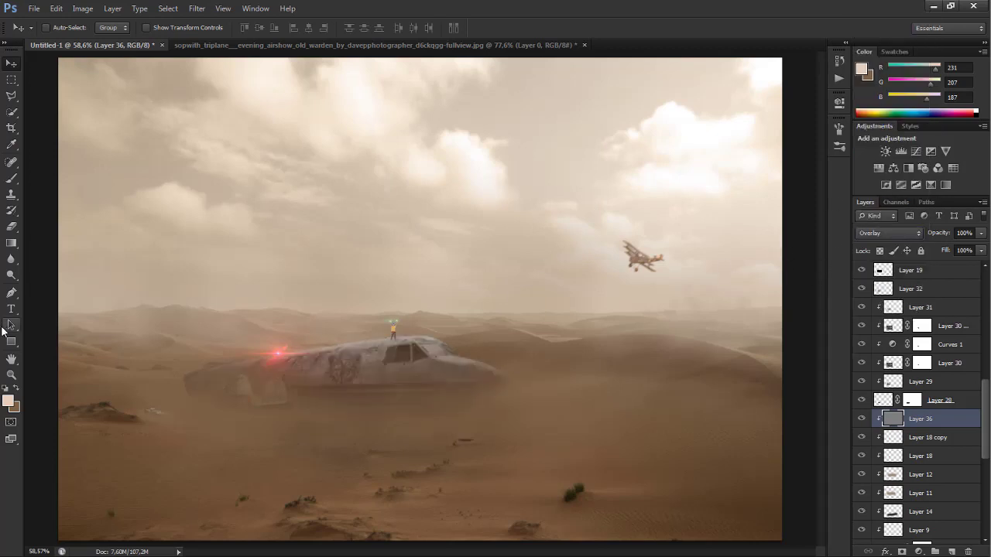
- Set up the Dodge tool with a 38 px brush and adjust its exposure
{"action": "left_click", "coordinate": [11, 274]}
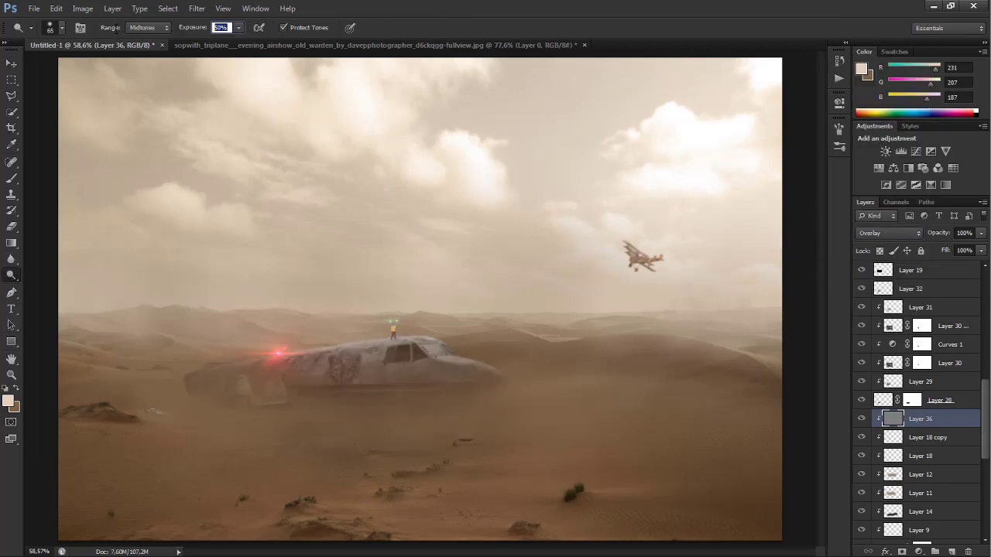
{"action": "scroll", "coordinate": [301, 376], "scroll_direction": "up", "scroll_amount": 3}
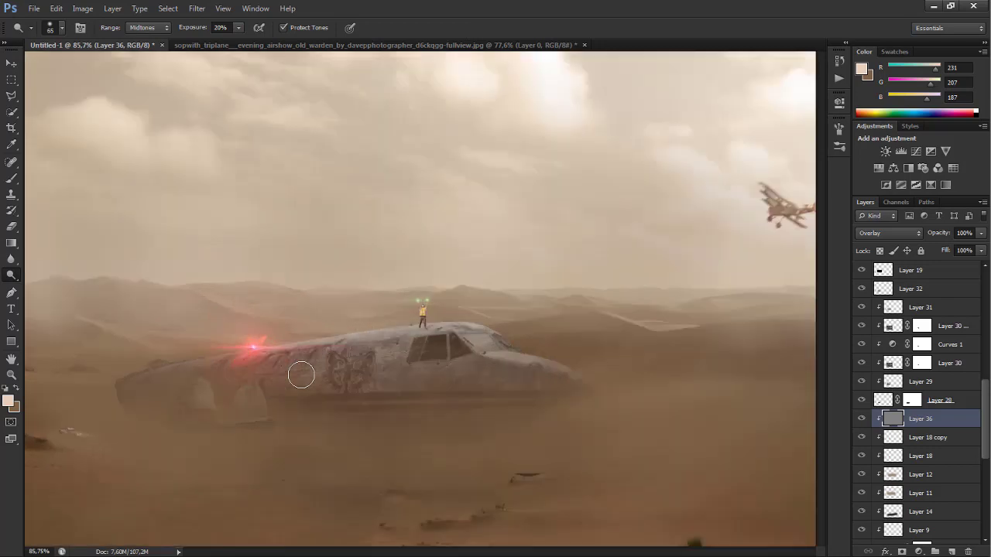
{"action": "left_click_drag", "start_coordinate": [230, 342], "coordinate": [293, 348]}
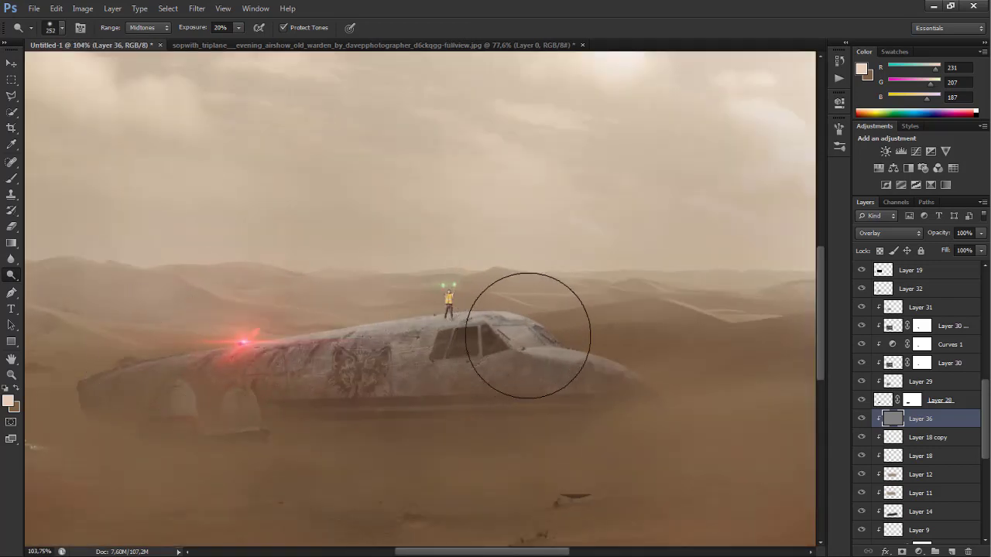
{"action": "left_click_drag", "start_coordinate": [627, 411], "coordinate": [567, 419]}
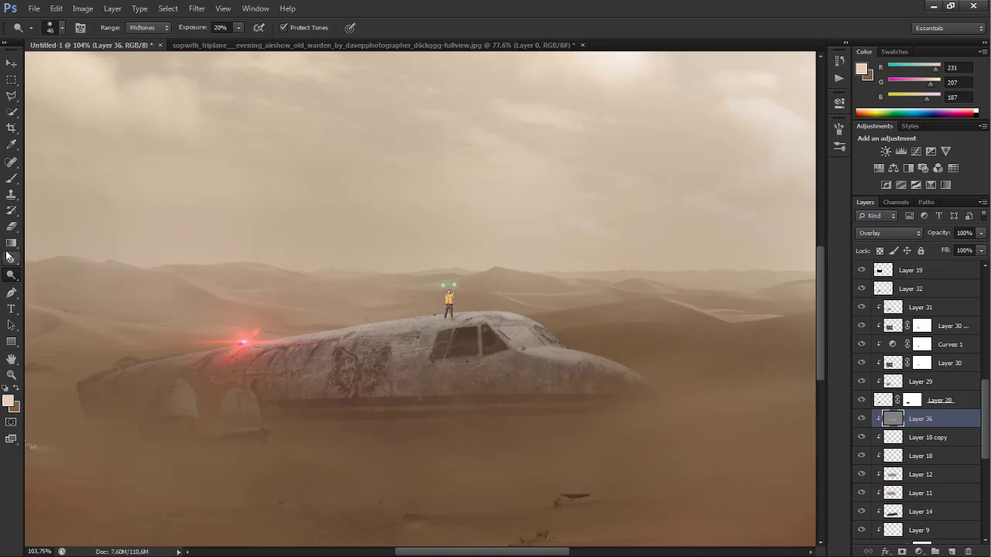
{"action": "right_click", "coordinate": [10, 274]}
{"action": "left_click", "coordinate": [222, 27]}
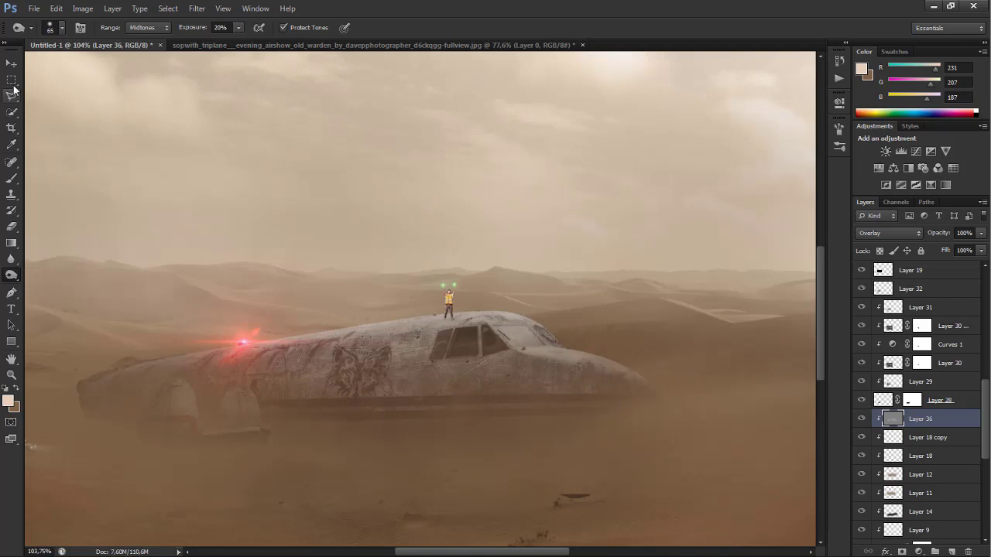
- Fit the image on screen and select Layer 21 copy in the Layers panel
{"action": "key", "text": "v"}
{"action": "key", "text": "ctrl+0"}
{"action": "scroll", "coordinate": [951, 419], "scroll_direction": "up", "scroll_amount": 1}
{"action": "scroll", "coordinate": [951, 420], "scroll_direction": "up", "scroll_amount": 1}
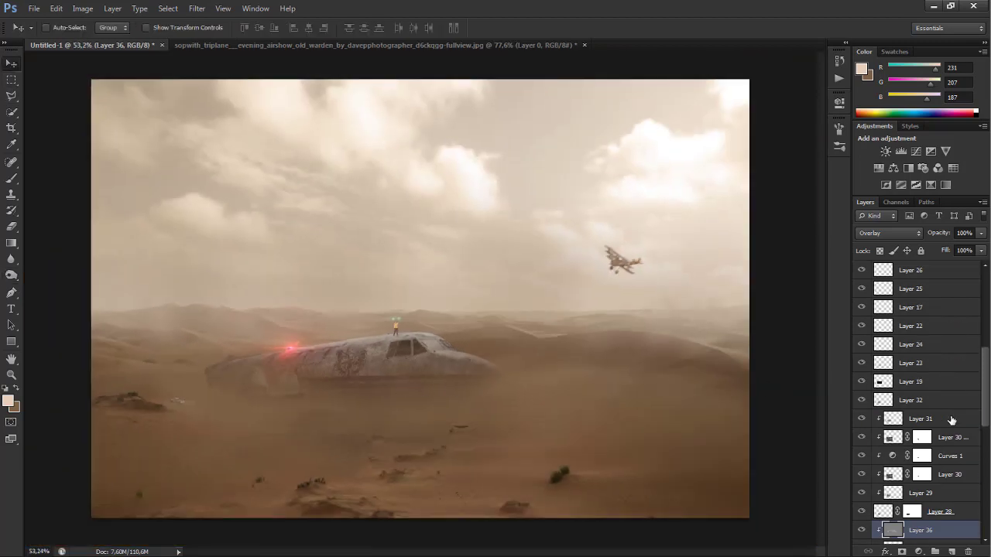
{"action": "scroll", "coordinate": [949, 420], "scroll_direction": "up", "scroll_amount": 2}
{"action": "scroll", "coordinate": [947, 416], "scroll_direction": "up", "scroll_amount": 2}
{"action": "left_click", "coordinate": [940, 418]}
{"action": "scroll", "coordinate": [929, 379], "scroll_direction": "up", "scroll_amount": 1}
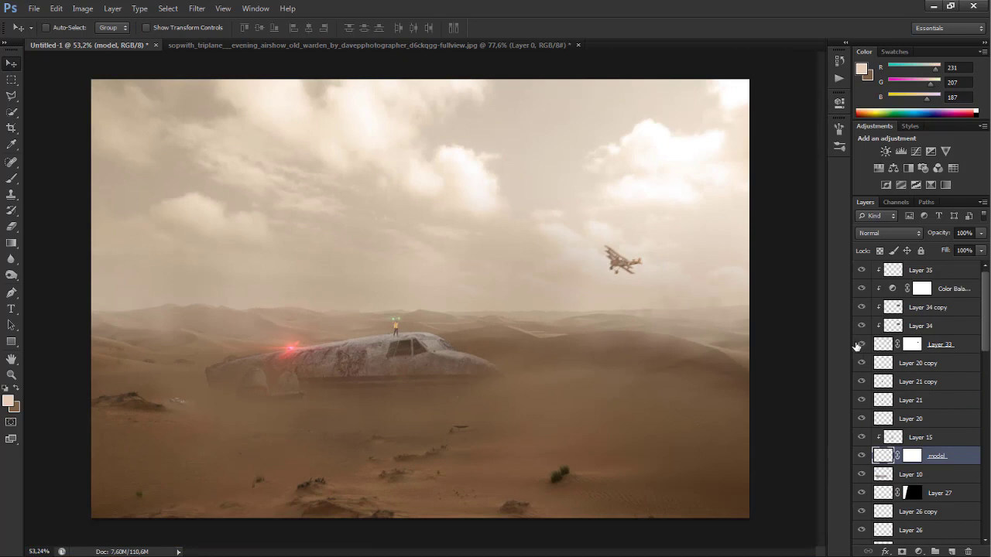
{"action": "left_click", "coordinate": [914, 381]}
{"action": "scroll", "coordinate": [921, 372], "scroll_direction": "down", "scroll_amount": 2}
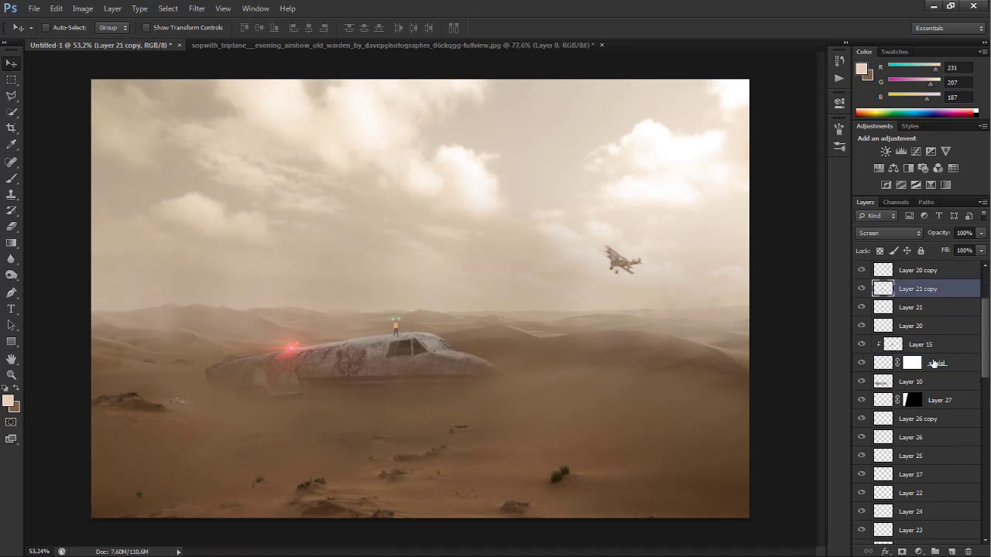
{"action": "scroll", "coordinate": [929, 368], "scroll_direction": "down", "scroll_amount": 1}
{"action": "scroll", "coordinate": [933, 367], "scroll_direction": "down", "scroll_amount": 1}
{"action": "scroll", "coordinate": [934, 378], "scroll_direction": "down", "scroll_amount": 1}
{"action": "scroll", "coordinate": [928, 410], "scroll_direction": "down", "scroll_amount": 1}
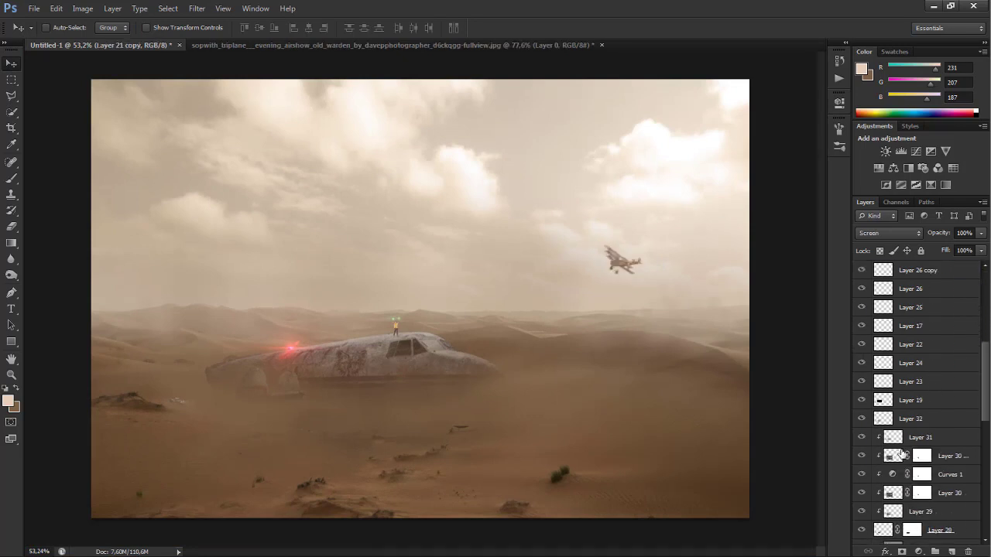
{"action": "scroll", "coordinate": [890, 457], "scroll_direction": "down", "scroll_amount": 1}
{"action": "scroll", "coordinate": [874, 464], "scroll_direction": "down", "scroll_amount": 1}
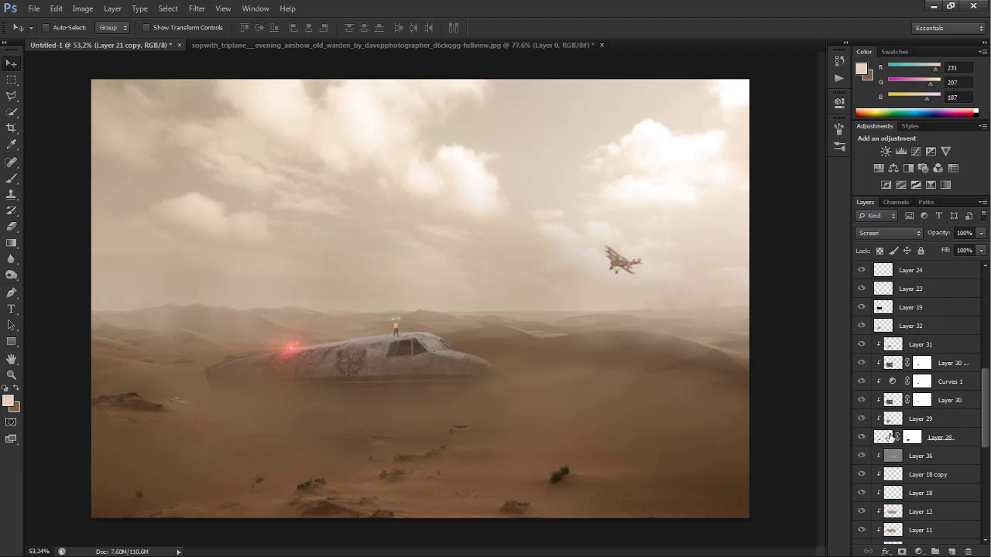
- Create another layer above Layer 31, filled with 50% gray and set to Overlay
{"action": "key", "text": "ctrl+shift+alt+n"}
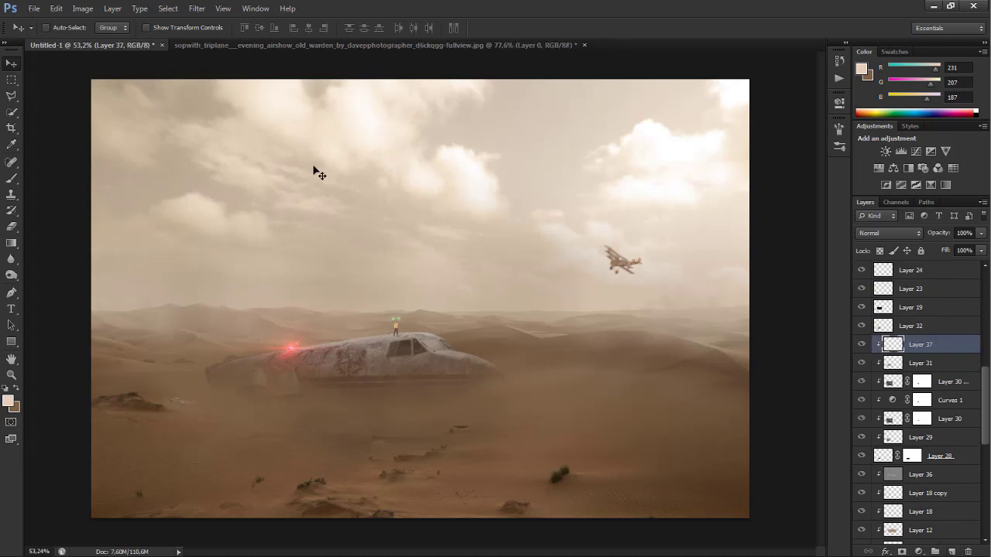
{"action": "left_click", "coordinate": [54, 9]}
{"action": "left_click", "coordinate": [70, 168]}
{"action": "left_click", "coordinate": [567, 154]}
{"action": "left_click", "coordinate": [889, 233]}
{"action": "left_click", "coordinate": [874, 193]}
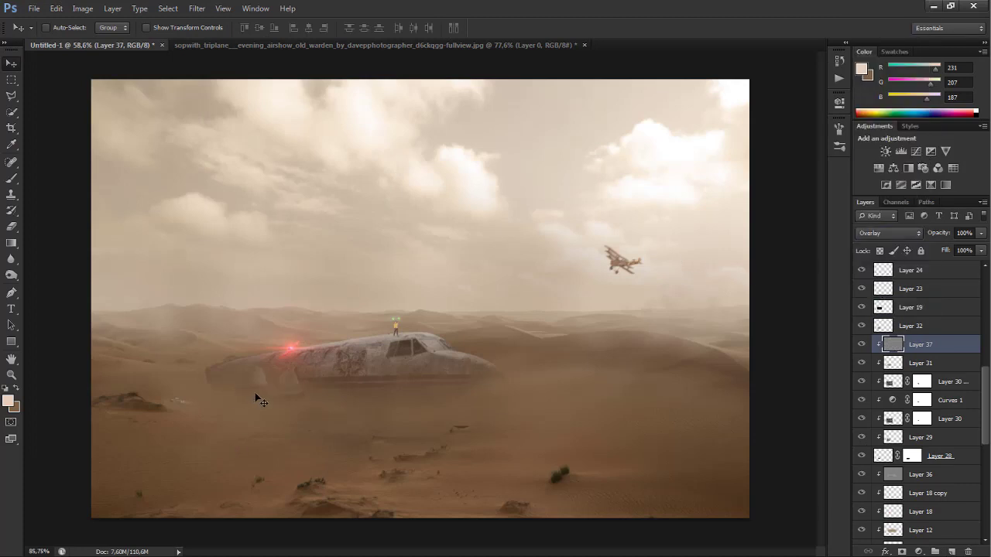
- Dodge the arches under the wing and burn the shadow beneath the plane
{"action": "scroll", "coordinate": [258, 399], "scroll_direction": "up", "scroll_amount": 2}
{"action": "scroll", "coordinate": [258, 399], "scroll_direction": "up", "scroll_amount": 2}
{"action": "left_click", "coordinate": [11, 258]}
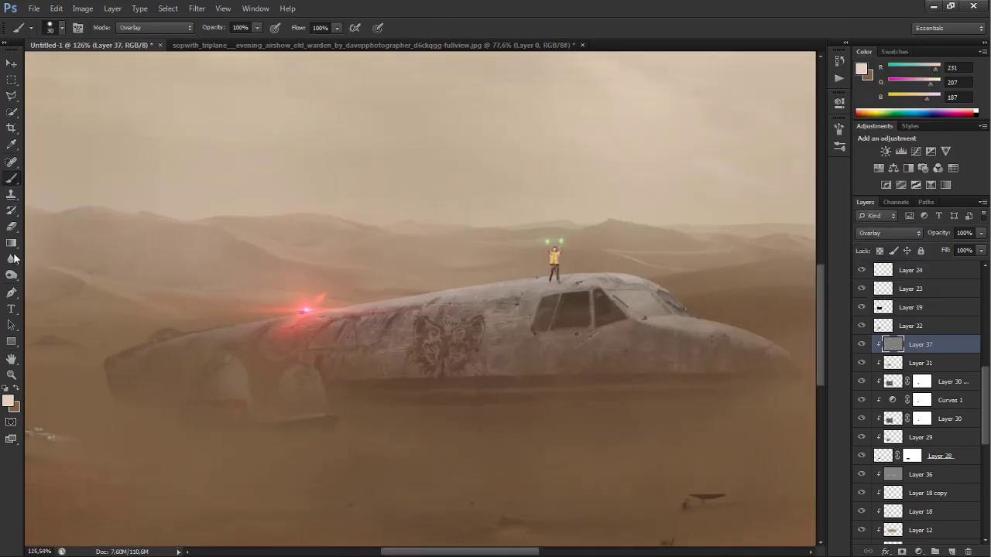
{"action": "left_click_drag", "start_coordinate": [248, 371], "coordinate": [310, 387]}
{"action": "right_click", "coordinate": [240, 392]}
{"action": "key", "text": "Escape"}
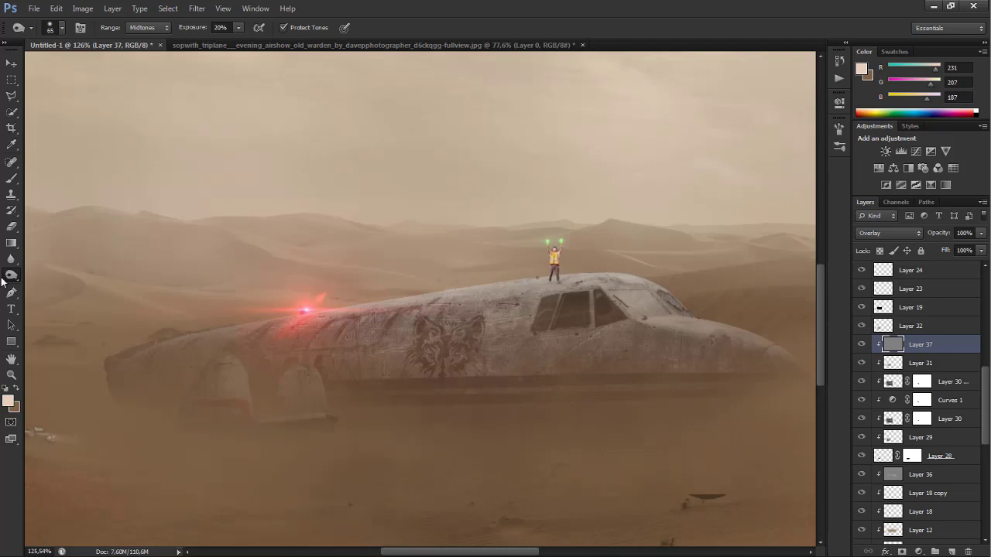
{"action": "key", "text": "shift+o"}
{"action": "mouse_move", "coordinate": [221, 368]}
{"action": "left_mouse_down"}
{"action": "mouse_move", "coordinate": [232, 380]}
{"action": "mouse_move", "coordinate": [321, 380]}
{"action": "mouse_move", "coordinate": [193, 398]}
{"action": "mouse_move", "coordinate": [227, 433]}
{"action": "left_mouse_up"}
{"action": "scroll", "coordinate": [227, 433], "scroll_direction": "down", "scroll_amount": 5}
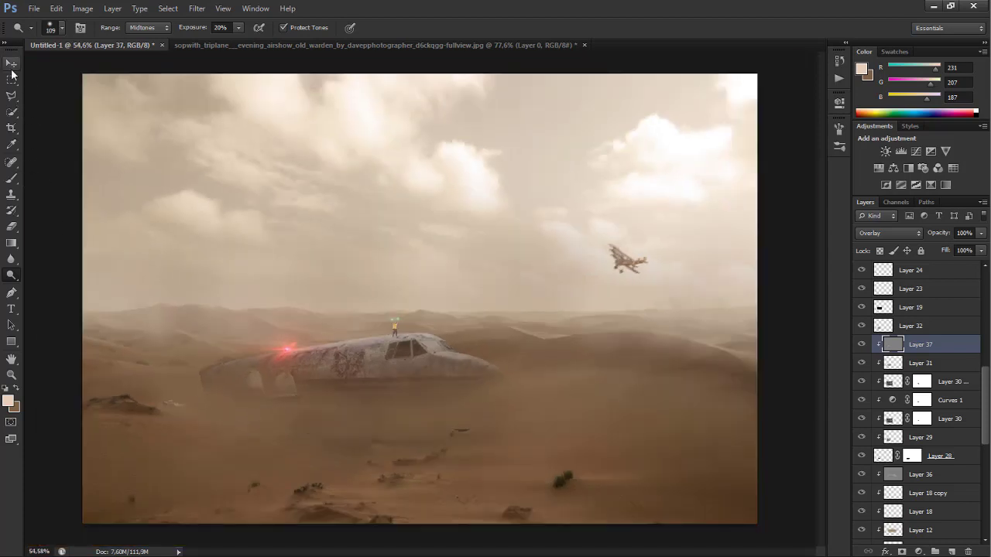
{"action": "left_click", "coordinate": [11, 64]}
{"action": "scroll", "coordinate": [897, 344], "scroll_direction": "up", "scroll_amount": 5}
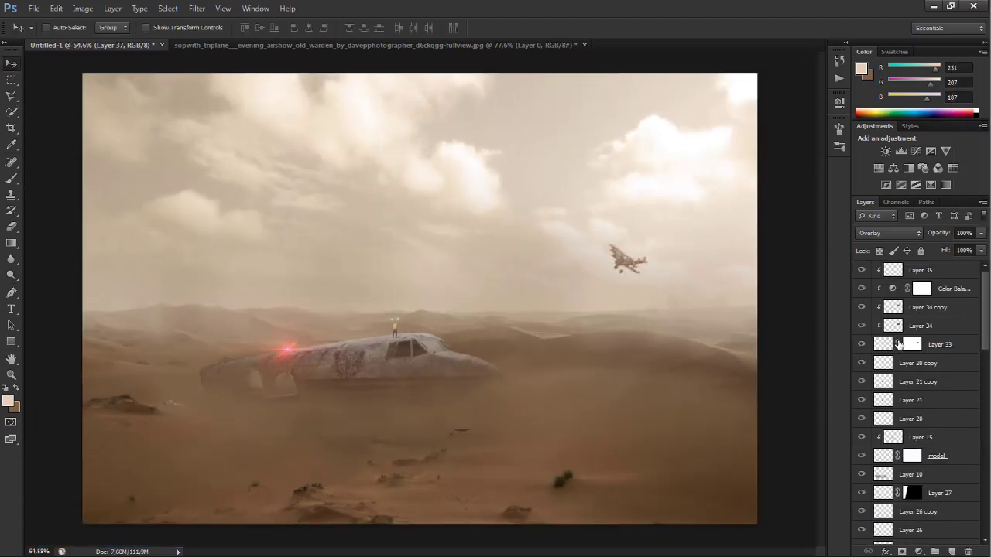
- On a new top layer, paint haze with the 1200 px cloud brush resized to 753 px
{"action": "left_click", "coordinate": [951, 551]}
{"action": "left_click", "coordinate": [11, 177]}
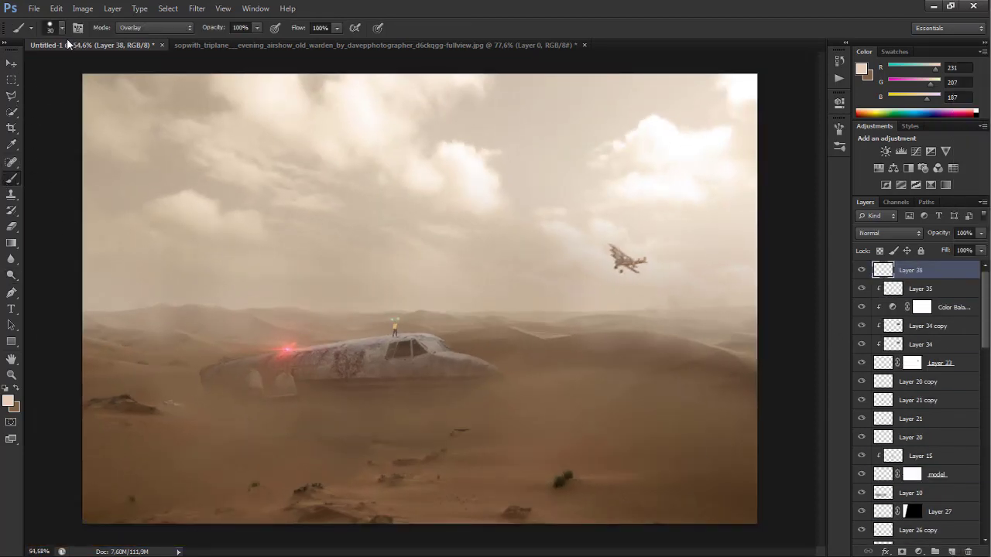
{"action": "left_click", "coordinate": [62, 28]}
{"action": "left_click_drag", "start_coordinate": [138, 133], "coordinate": [140, 178]}
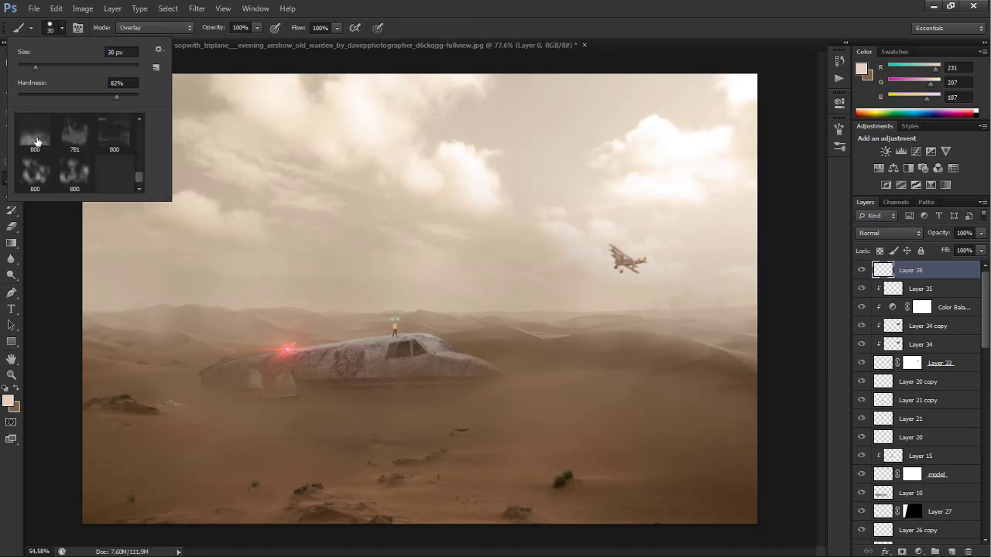
{"action": "double_click", "coordinate": [47, 161]}
{"action": "left_click", "coordinate": [61, 29]}
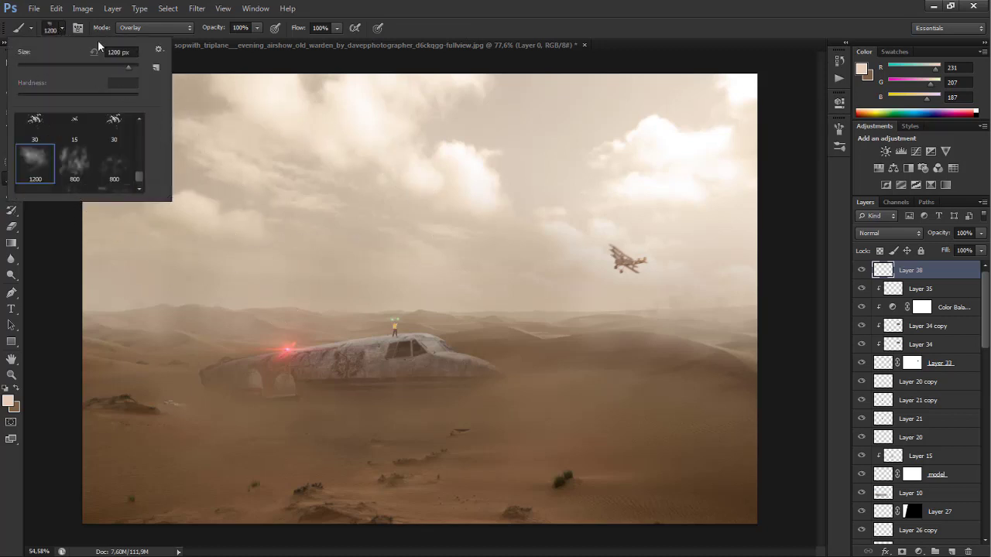
{"action": "mouse_move", "coordinate": [178, 328]}
{"action": "left_mouse_down"}
{"action": "mouse_move", "coordinate": [143, 294]}
{"action": "mouse_move", "coordinate": [658, 309]}
{"action": "left_mouse_up"}
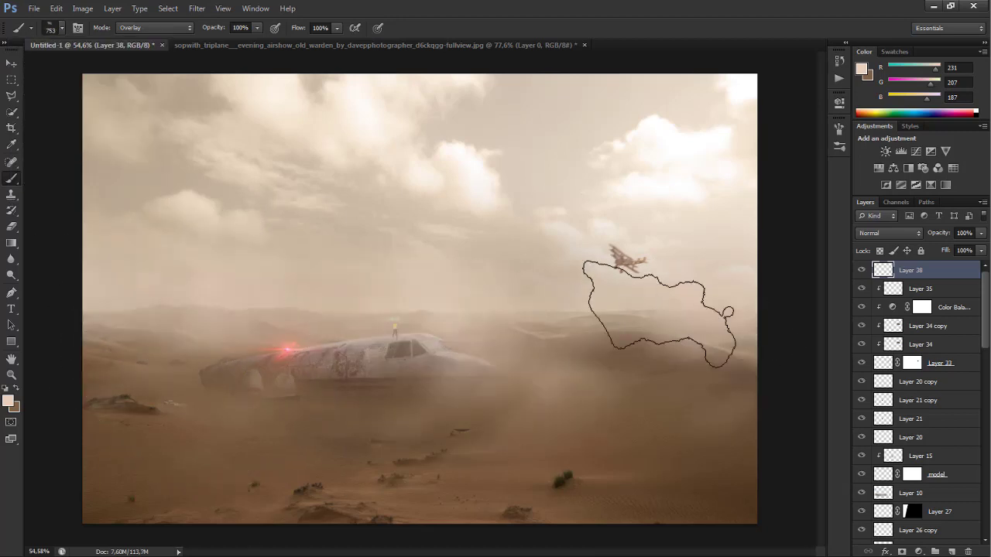
- Fade the haze layer to 37% opacity and pick a dark sand brown colour
{"action": "left_click_drag", "start_coordinate": [943, 235], "coordinate": [897, 236]}
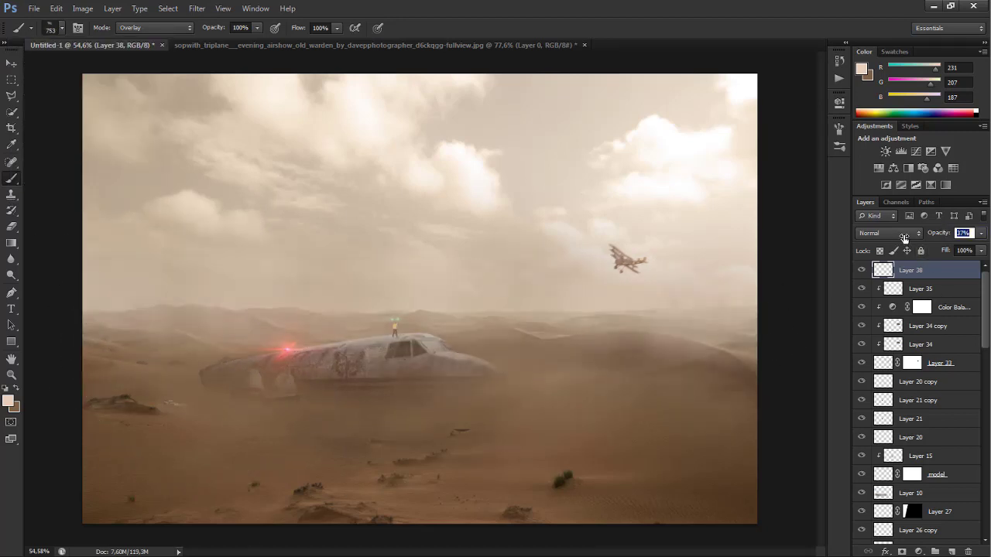
{"action": "left_click", "coordinate": [186, 449], "text": "alt"}
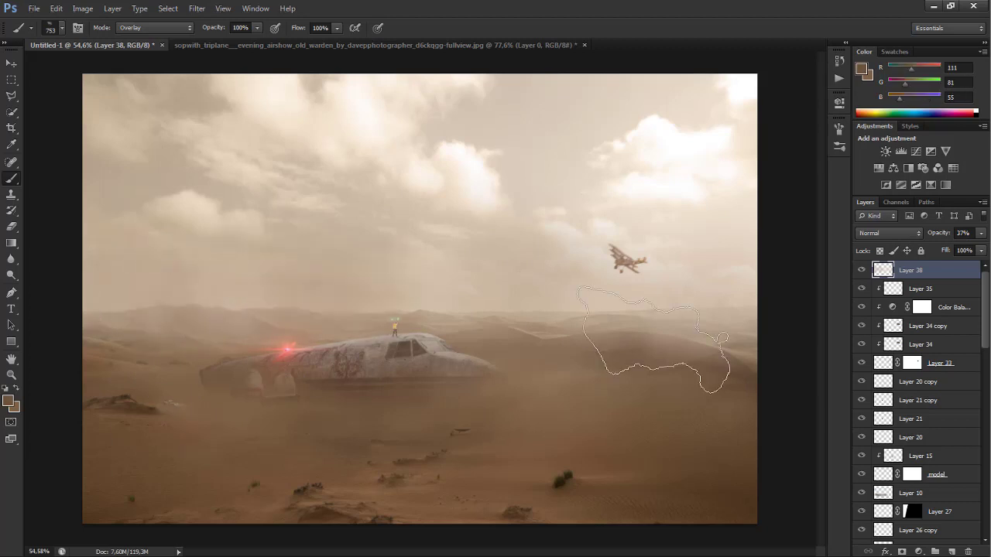
{"action": "key", "text": "ctrl+z"}
{"action": "key", "text": "v"}
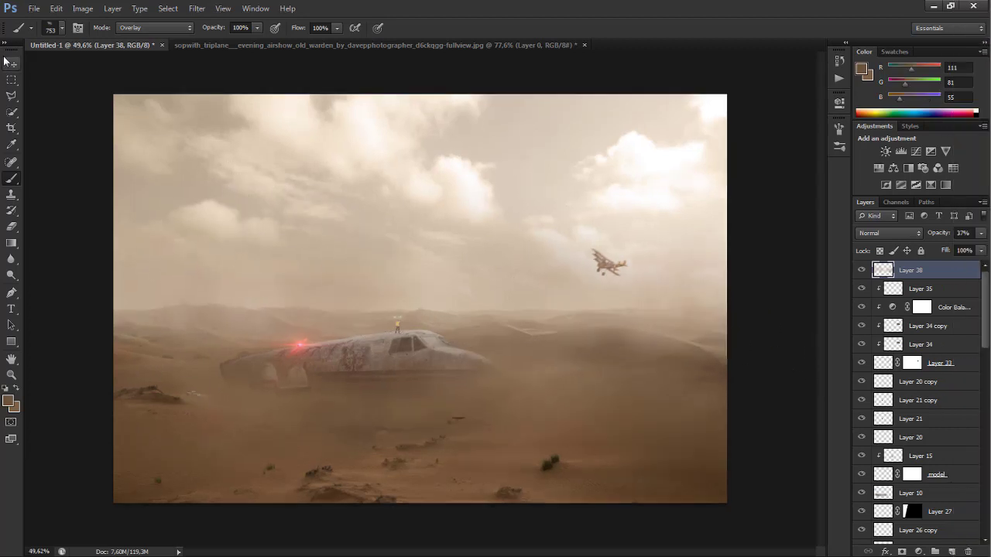
{"action": "key", "text": "ctrl+minus"}
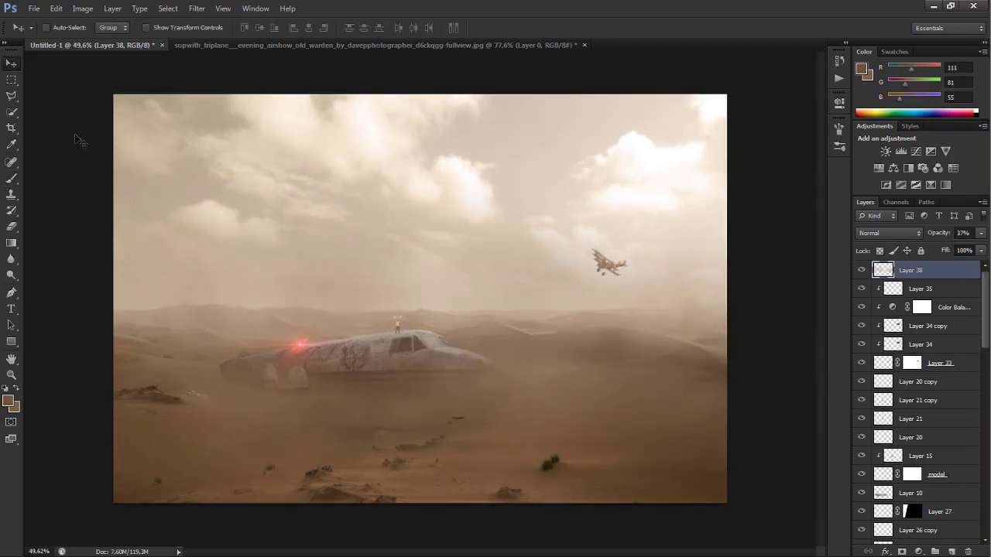
- Close the triplane document without saving
{"action": "left_click", "coordinate": [332, 45]}
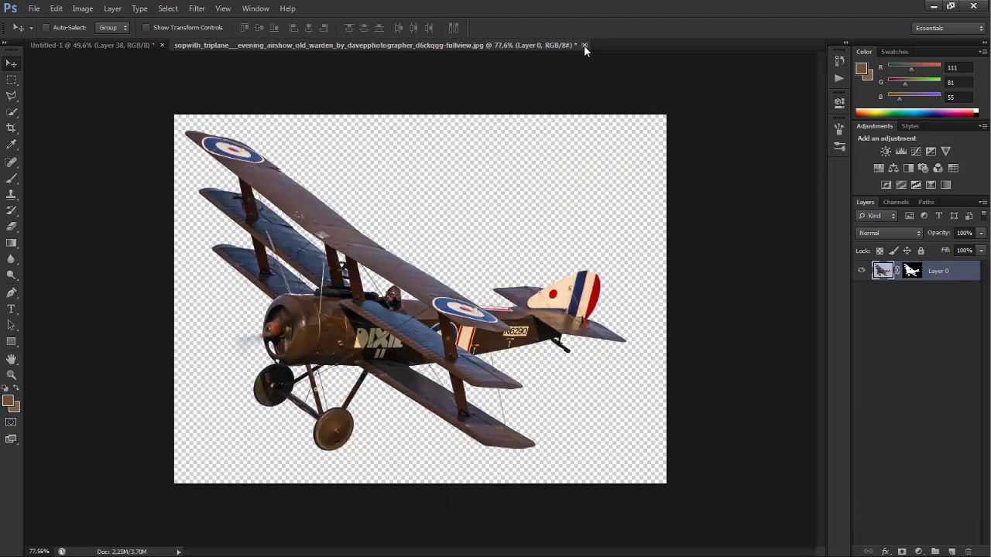
{"action": "left_click", "coordinate": [584, 45]}
{"action": "left_click", "coordinate": [469, 206]}
- Bring the grass image into the composite, rotated about -25° at the lower right
{"action": "left_click", "coordinate": [34, 7]}
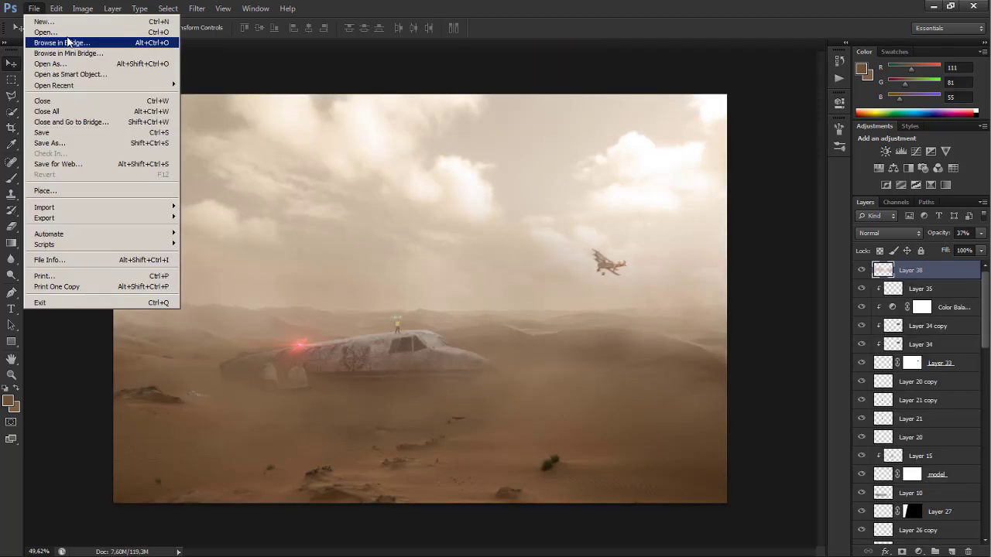
{"action": "left_click", "coordinate": [47, 42]}
{"action": "scroll", "coordinate": [665, 256], "scroll_direction": "down", "scroll_amount": 2}
{"action": "double_click", "coordinate": [415, 340]}
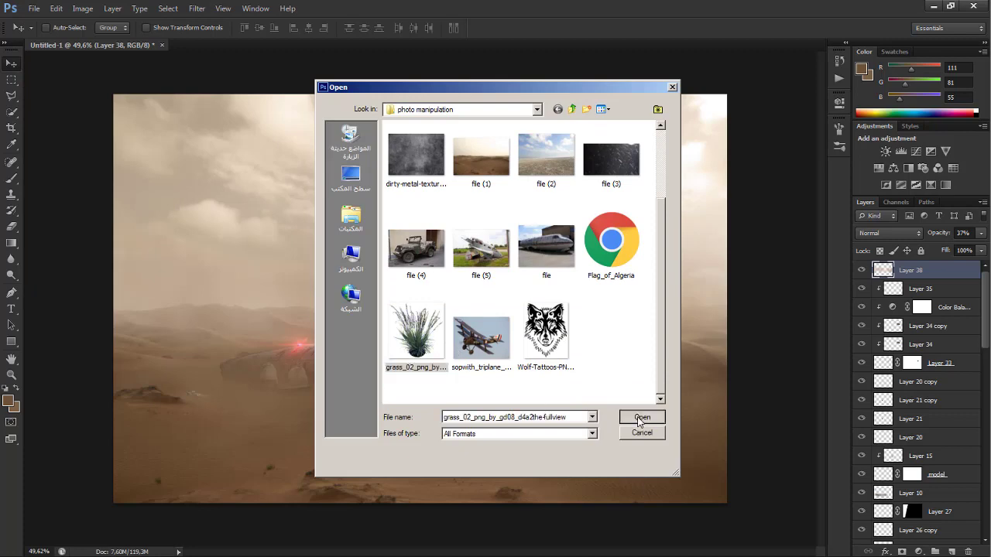
{"action": "mouse_move", "coordinate": [372, 294]}
{"action": "left_mouse_down"}
{"action": "mouse_move", "coordinate": [188, 154]}
{"action": "mouse_move", "coordinate": [168, 464]}
{"action": "mouse_move", "coordinate": [747, 414]}
{"action": "left_mouse_up"}
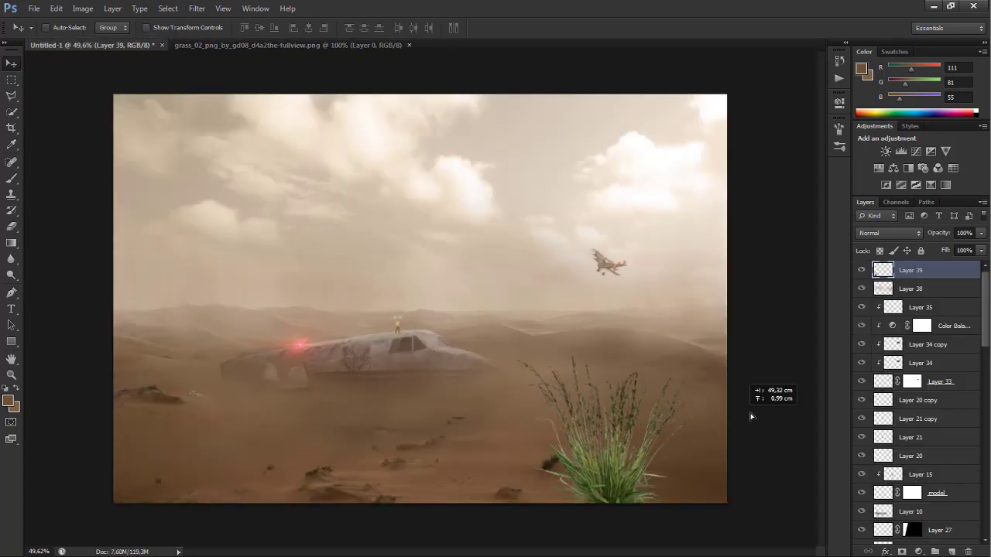
{"action": "key", "text": "ctrl+t"}
{"action": "mouse_move", "coordinate": [804, 329]}
{"action": "left_mouse_down"}
{"action": "mouse_move", "coordinate": [756, 297]}
{"action": "mouse_move", "coordinate": [800, 214]}
{"action": "left_mouse_up"}
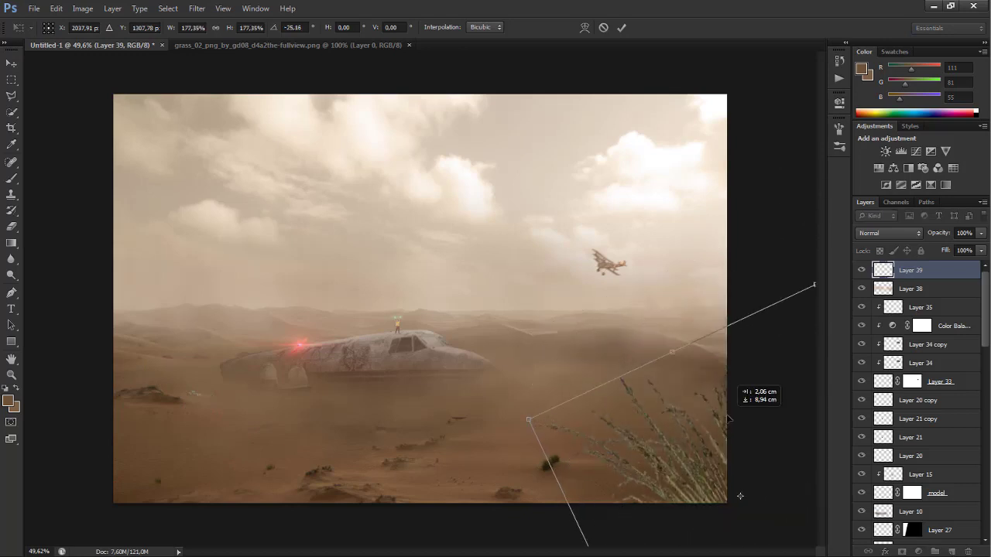
{"action": "left_click", "coordinate": [620, 28]}
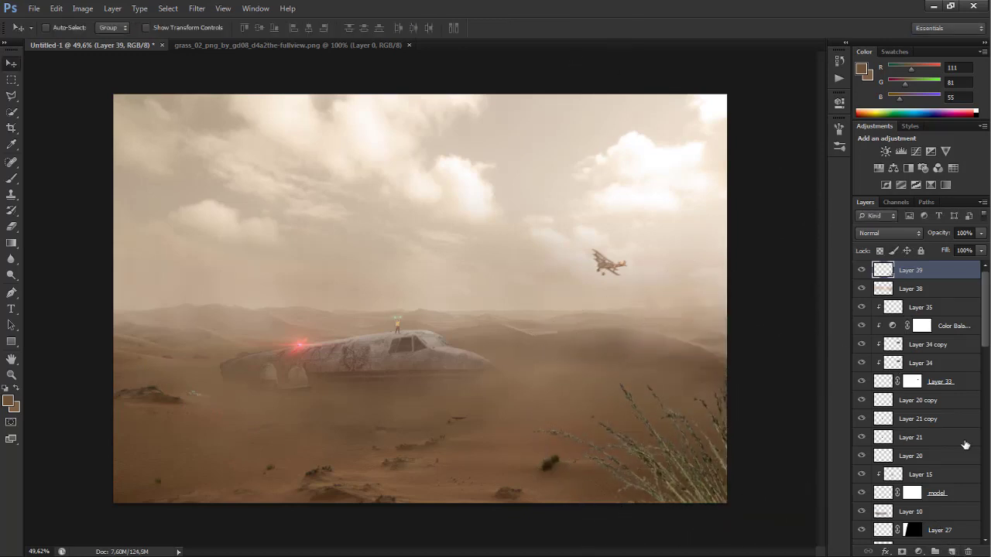
- Add a layer clipped to the grass, paint a hazy tone, and set it to Overlay
{"action": "left_click", "coordinate": [951, 551]}
{"action": "key", "text": "ctrl+alt+g"}
{"action": "key", "text": "b"}
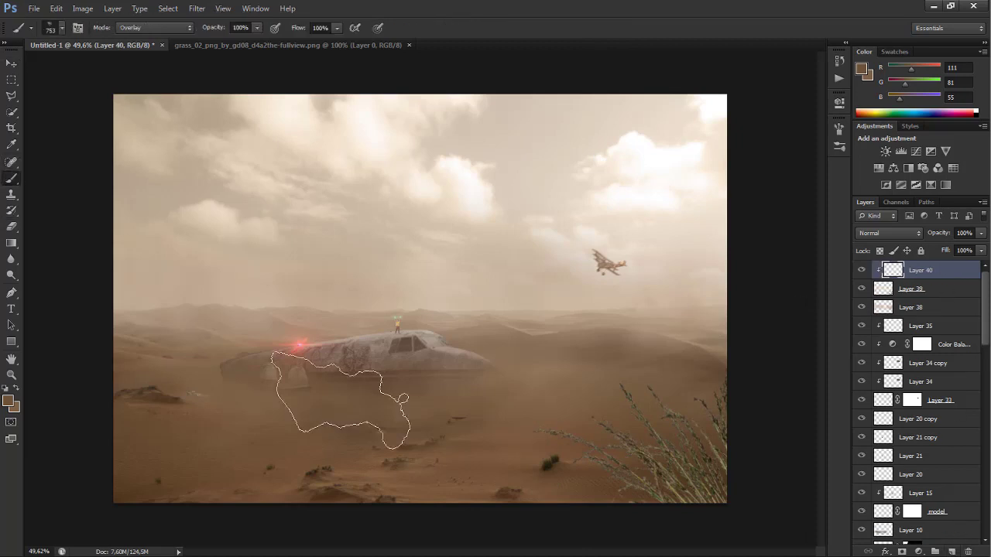
{"action": "left_click_drag", "start_coordinate": [574, 407], "coordinate": [648, 454]}
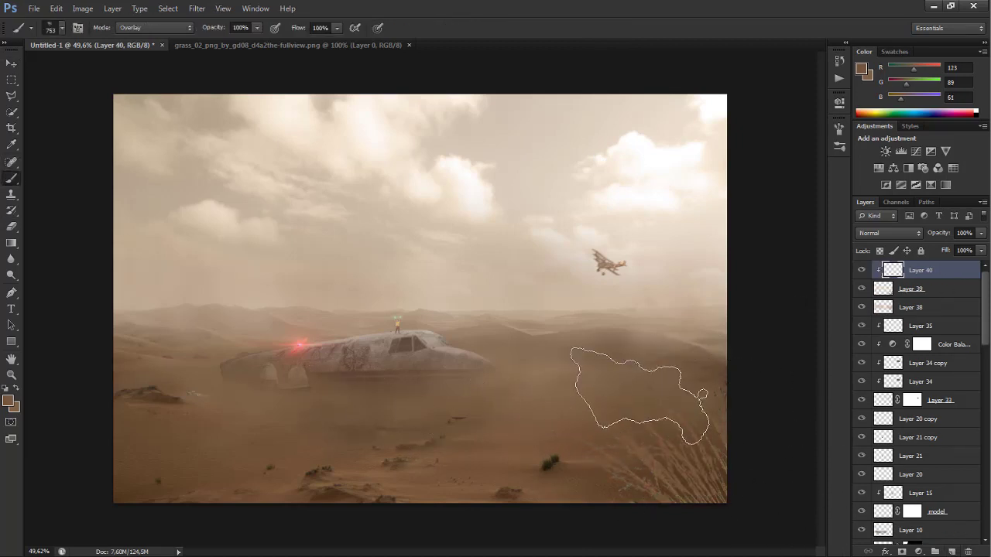
{"action": "left_click", "coordinate": [11, 64]}
{"action": "left_click", "coordinate": [888, 233]}
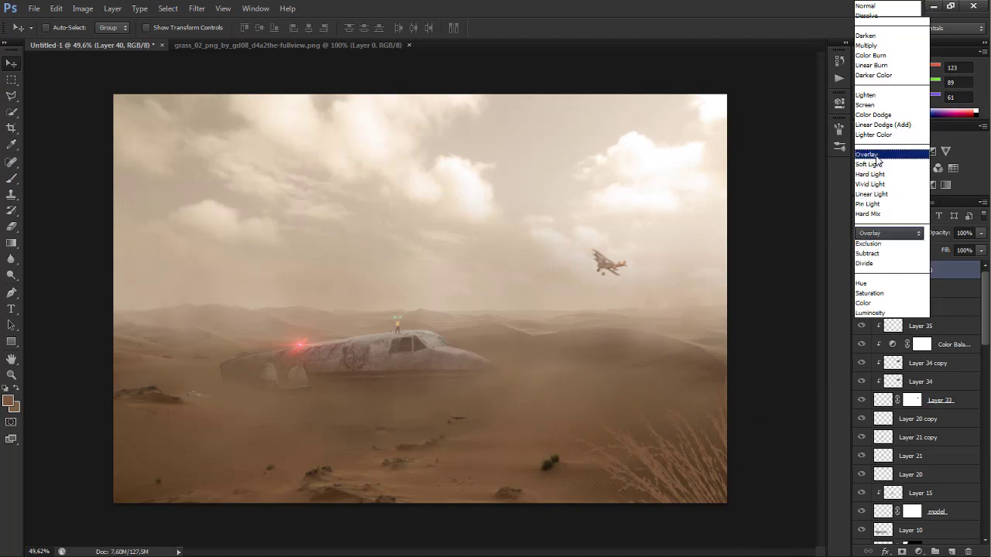
{"action": "left_click", "coordinate": [882, 159]}
- Switch Layer 40 to Color blend mode and select Layer 39
{"action": "left_click", "coordinate": [889, 232]}
{"action": "left_click", "coordinate": [865, 303]}
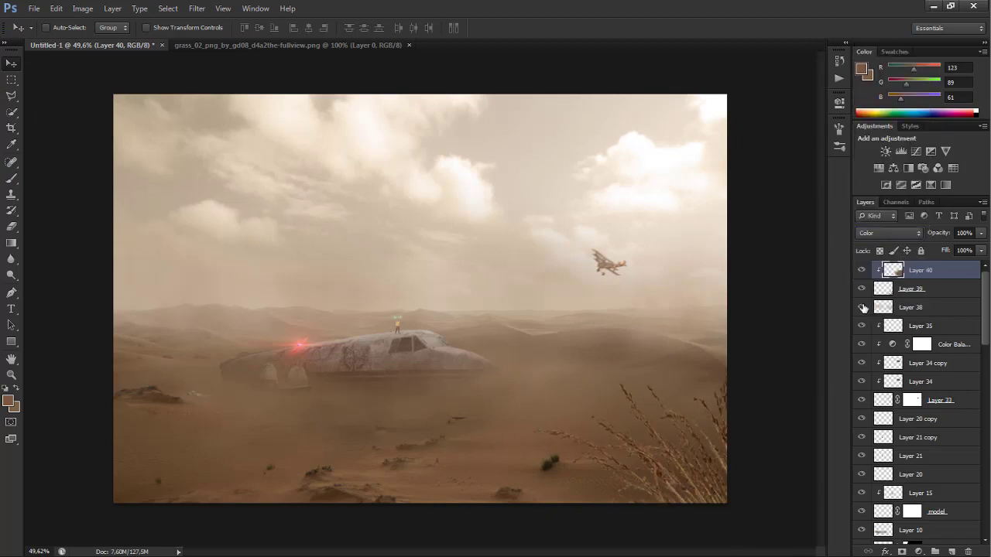
{"action": "left_click", "coordinate": [887, 291]}
- Apply a 7 px Field Blur to Layer 39 and close the grass image document
{"action": "left_click", "coordinate": [196, 9]}
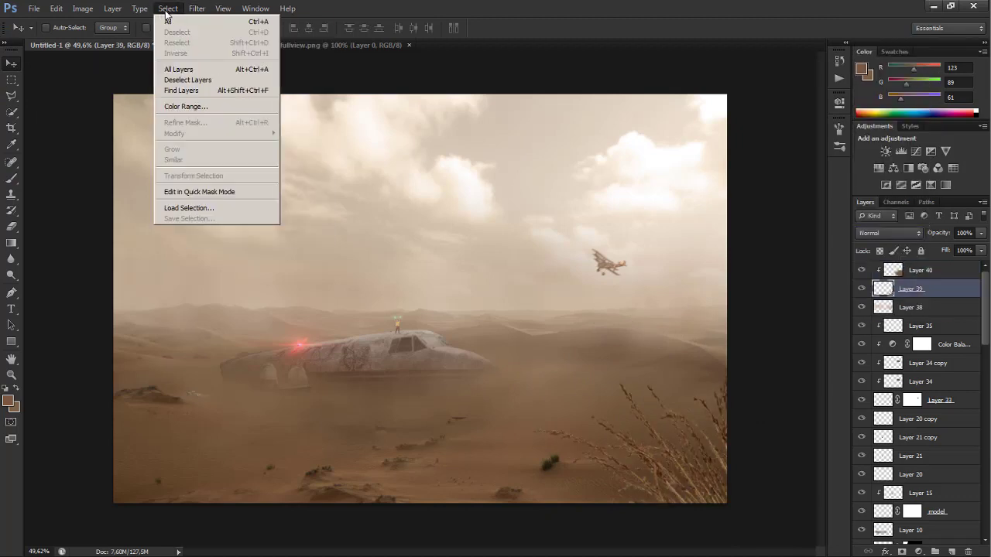
{"action": "left_click", "coordinate": [357, 122]}
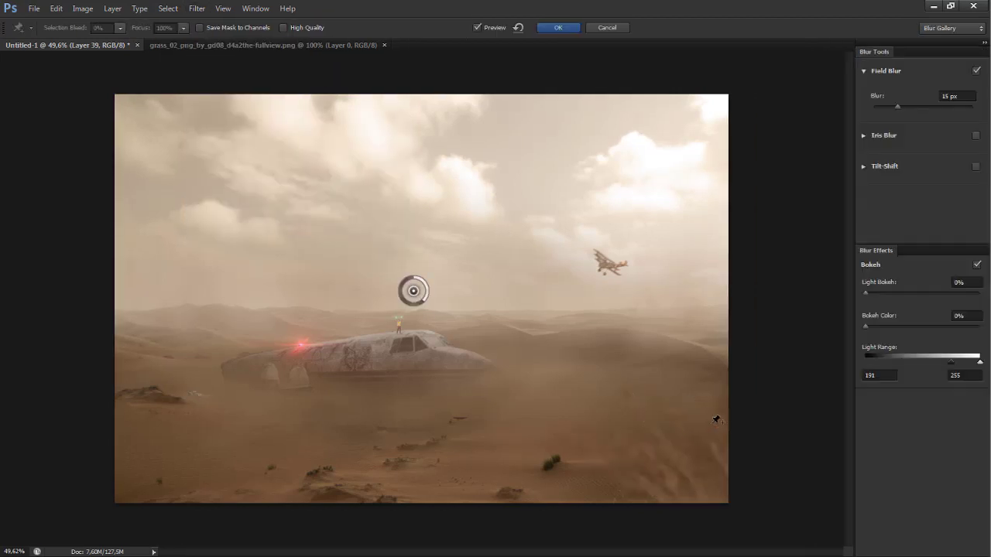
{"action": "type", "text": "7"}
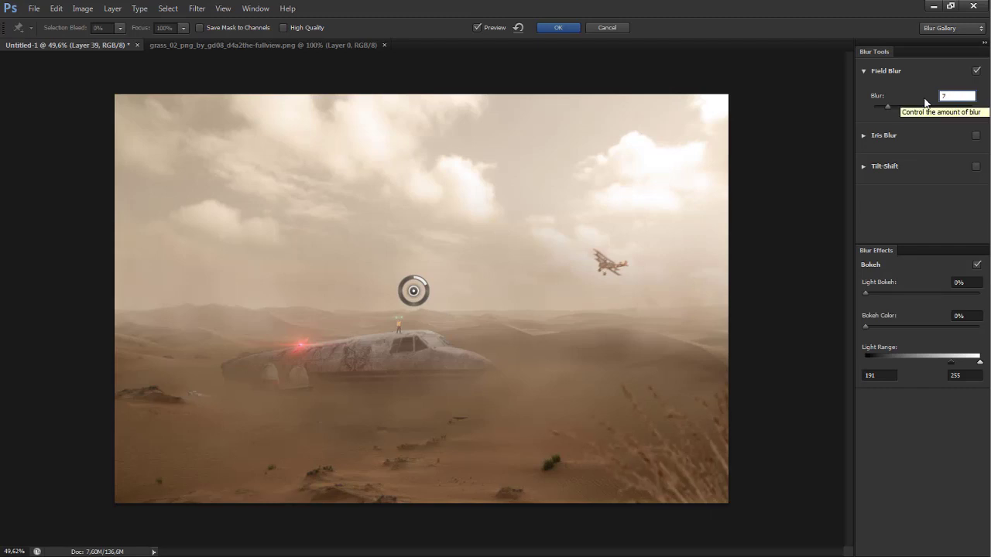
{"action": "left_click", "coordinate": [554, 31]}
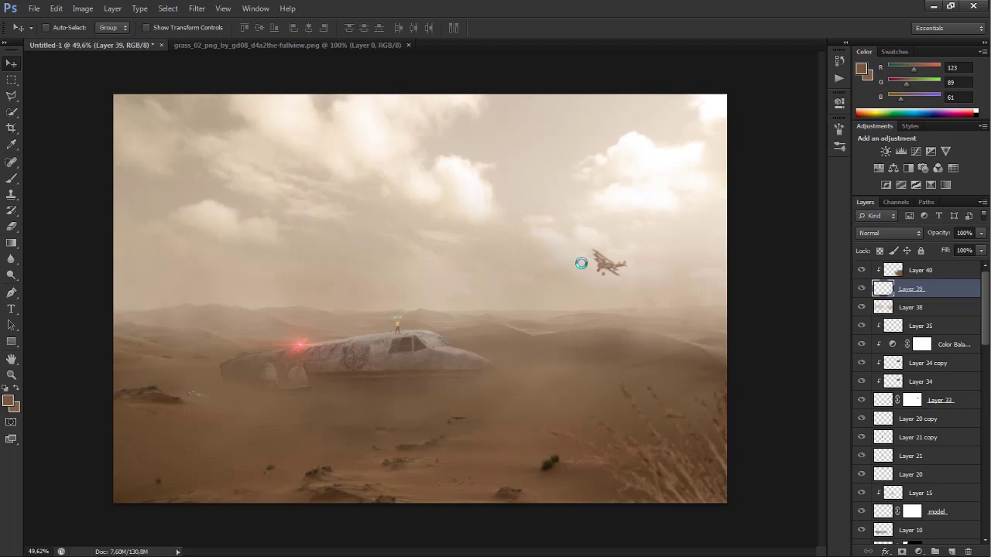
{"action": "left_click", "coordinate": [403, 44]}
{"action": "left_click", "coordinate": [93, 44]}
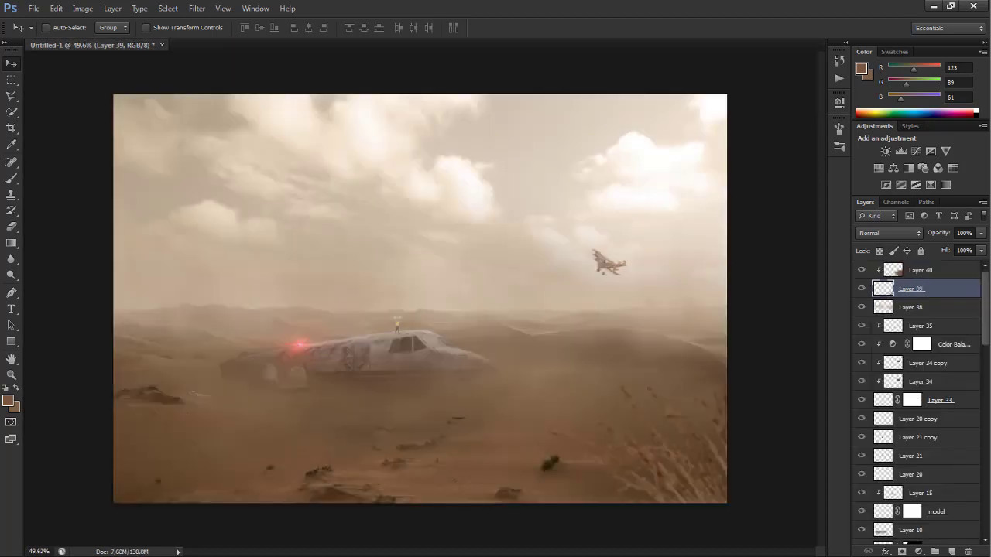
- Rerun the 'texture' Google Images search and scroll through the results
{"action": "left_click", "coordinate": [970, 39]}
{"action": "double_click", "coordinate": [123, 89]}
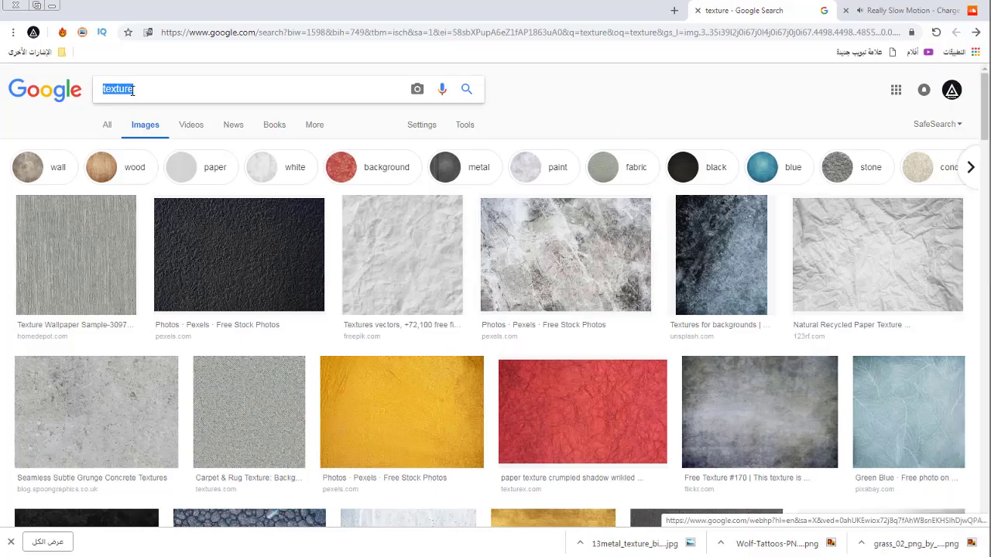
{"action": "key", "text": "Return"}
{"action": "scroll", "coordinate": [571, 410], "scroll_direction": "down", "scroll_amount": 4}
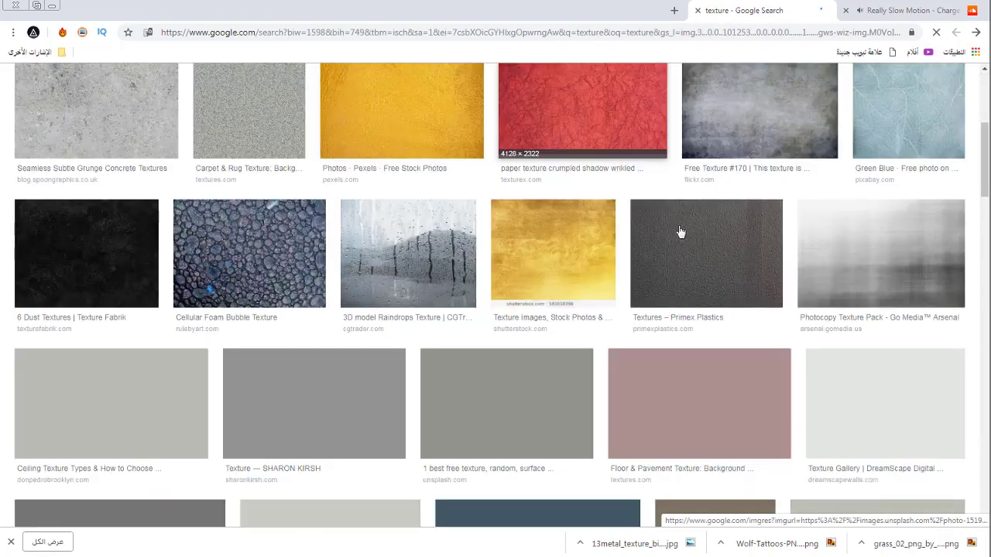
{"action": "scroll", "coordinate": [591, 343], "scroll_direction": "down", "scroll_amount": 2}
{"action": "scroll", "coordinate": [531, 376], "scroll_direction": "down", "scroll_amount": 3}
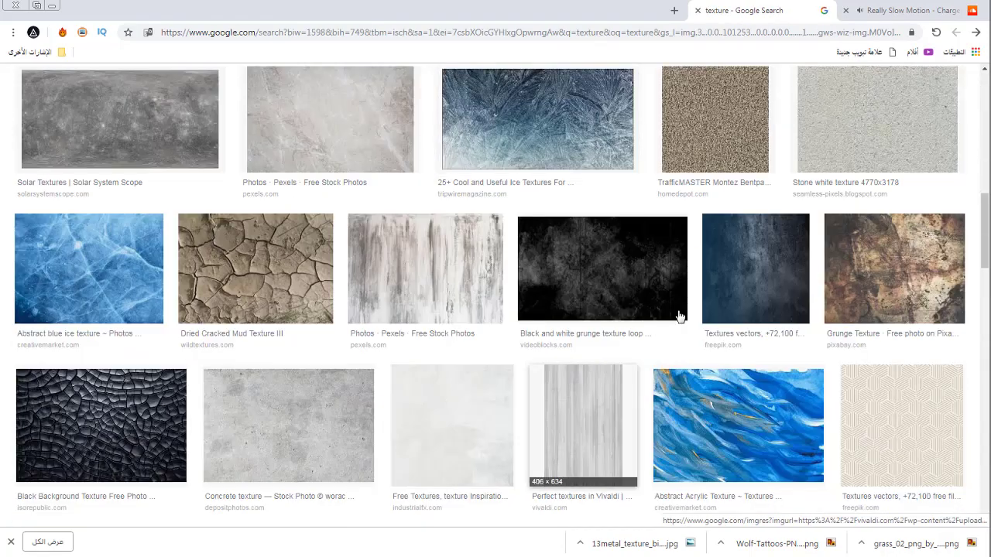
- Browse related texture previews until reaching the cloudy blue background image
{"action": "left_click", "coordinate": [719, 276]}
{"action": "left_click", "coordinate": [729, 343]}
{"action": "left_click", "coordinate": [822, 341]}
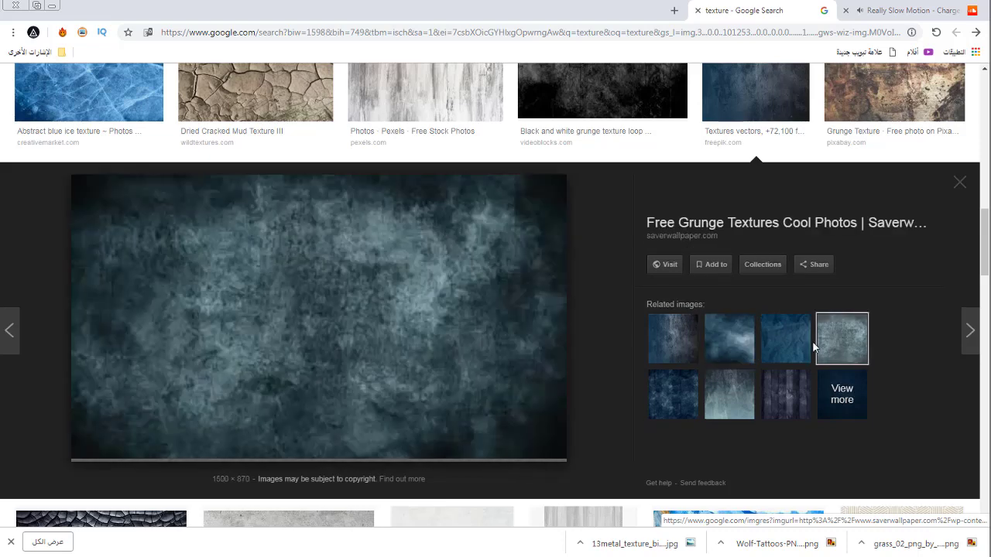
{"action": "left_click", "coordinate": [807, 346]}
{"action": "left_click", "coordinate": [686, 397]}
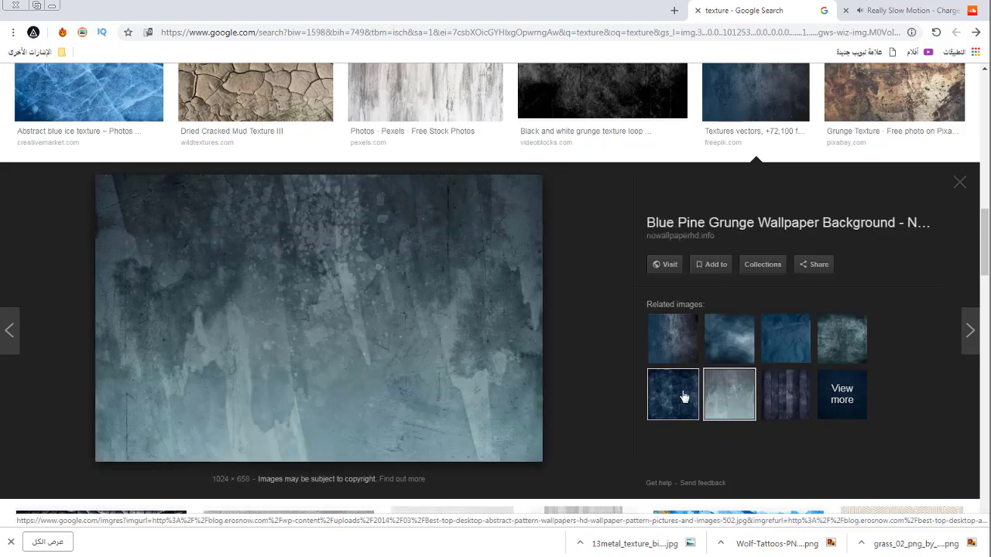
{"action": "left_click", "coordinate": [738, 358]}
- Save the cloudy blue image to disk as background.jpg
{"action": "right_click", "coordinate": [236, 265]}
{"action": "left_click", "coordinate": [224, 358]}
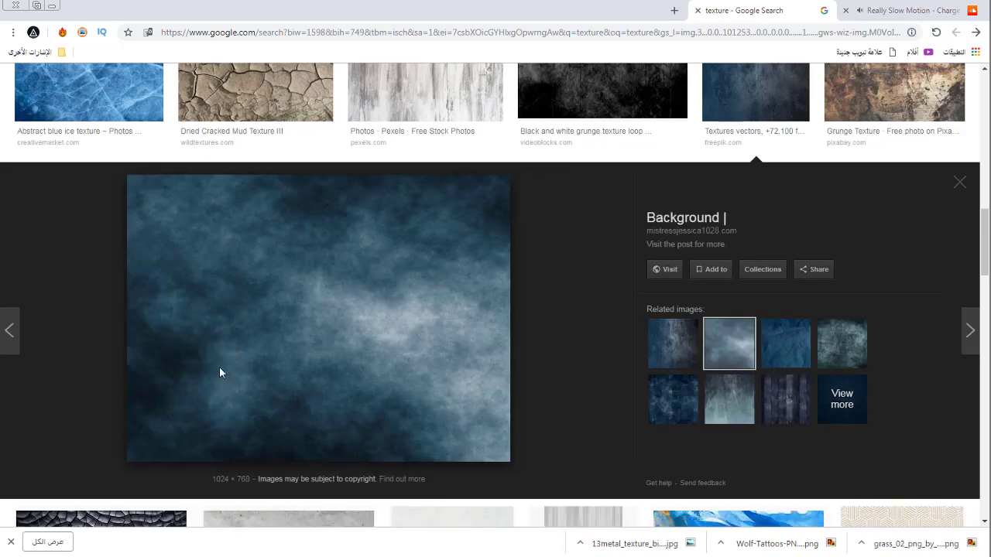
{"action": "left_click", "coordinate": [405, 283]}
{"action": "scroll", "coordinate": [486, 332], "scroll_direction": "up", "scroll_amount": 5}
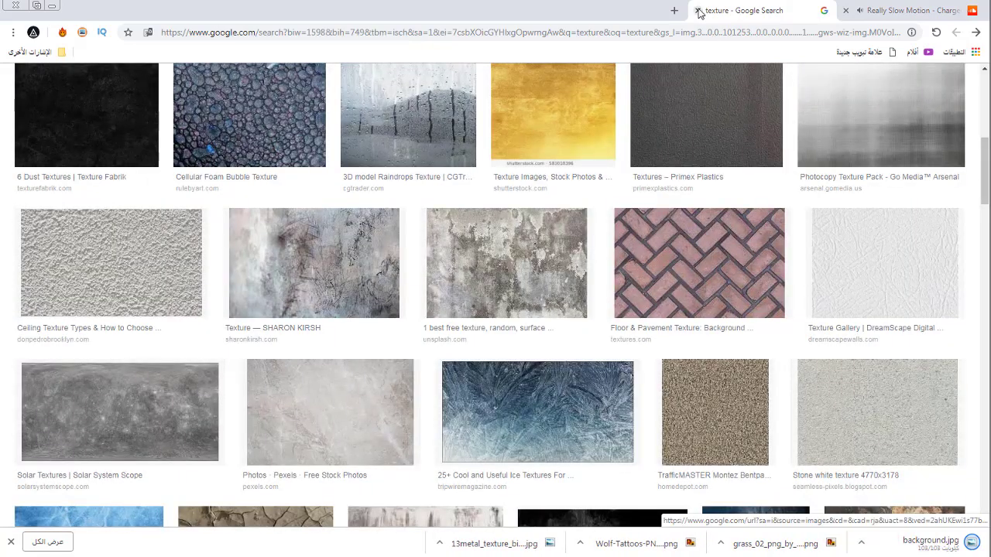
{"action": "left_click", "coordinate": [972, 187]}
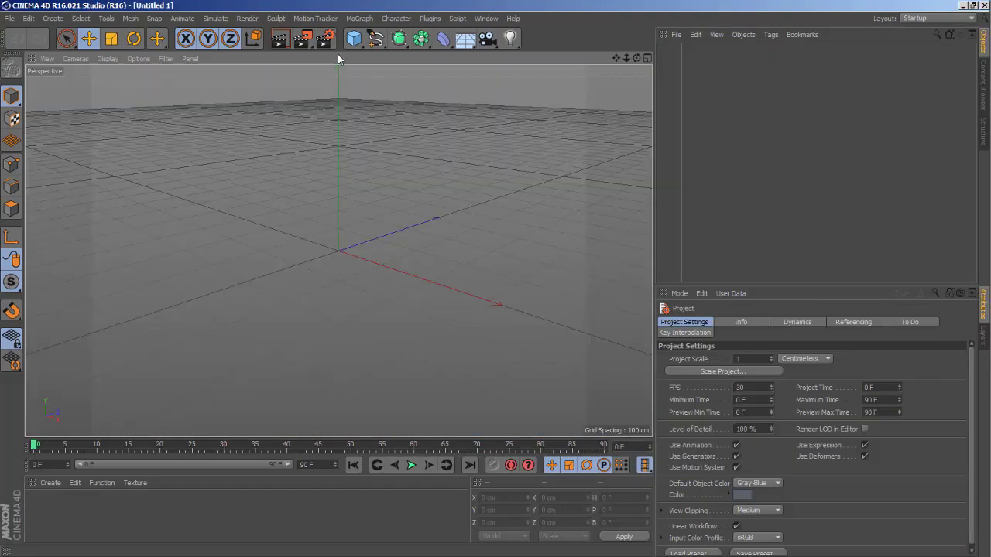
- Add a sphere, enlarge its radius to about 109 cm, and preview-render it
{"action": "left_click_drag", "start_coordinate": [613, 58], "coordinate": [588, 69]}
{"action": "left_click_drag", "start_coordinate": [354, 37], "coordinate": [592, 83]}
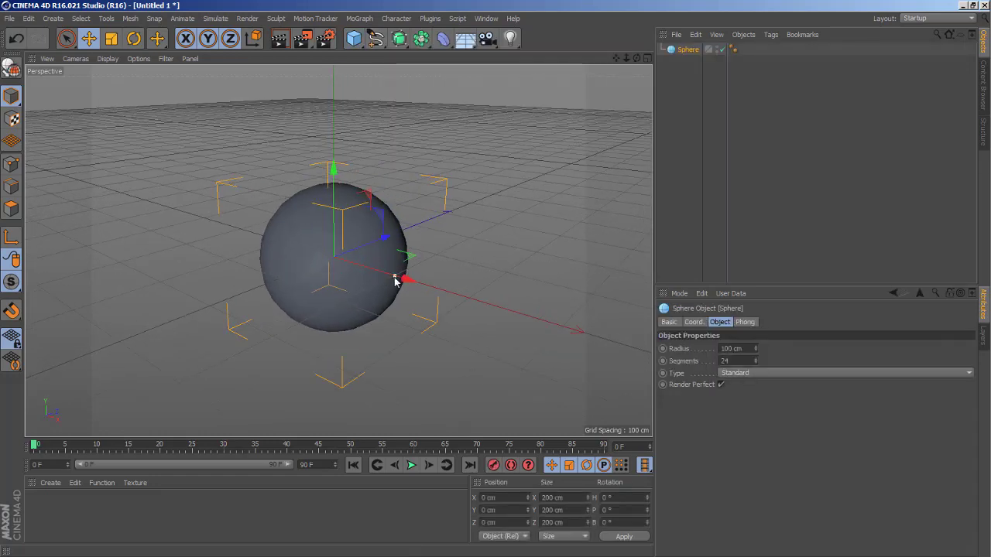
{"action": "mouse_move", "coordinate": [398, 276]}
{"action": "left_mouse_down"}
{"action": "mouse_move", "coordinate": [447, 290]}
{"action": "mouse_move", "coordinate": [406, 280]}
{"action": "left_mouse_up"}
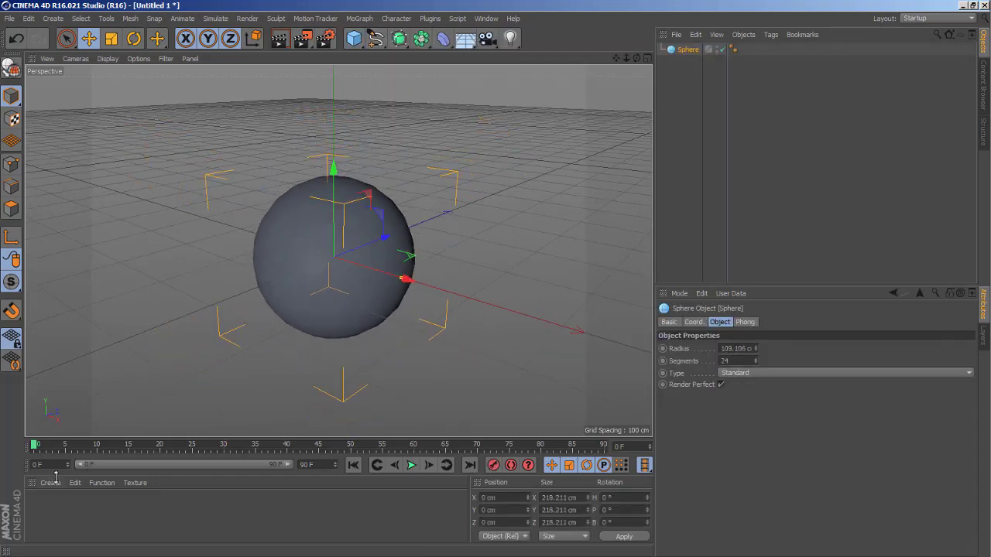
{"action": "left_click", "coordinate": [278, 38]}
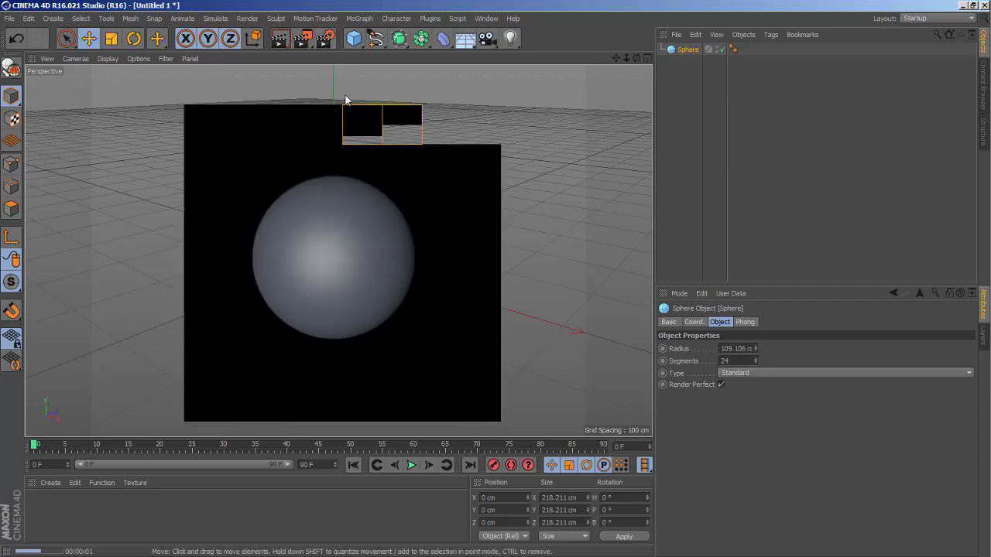
{"action": "left_click", "coordinate": [645, 114]}
- Create material Mat using background.jpg as its Color texture
{"action": "left_click", "coordinate": [51, 482]}
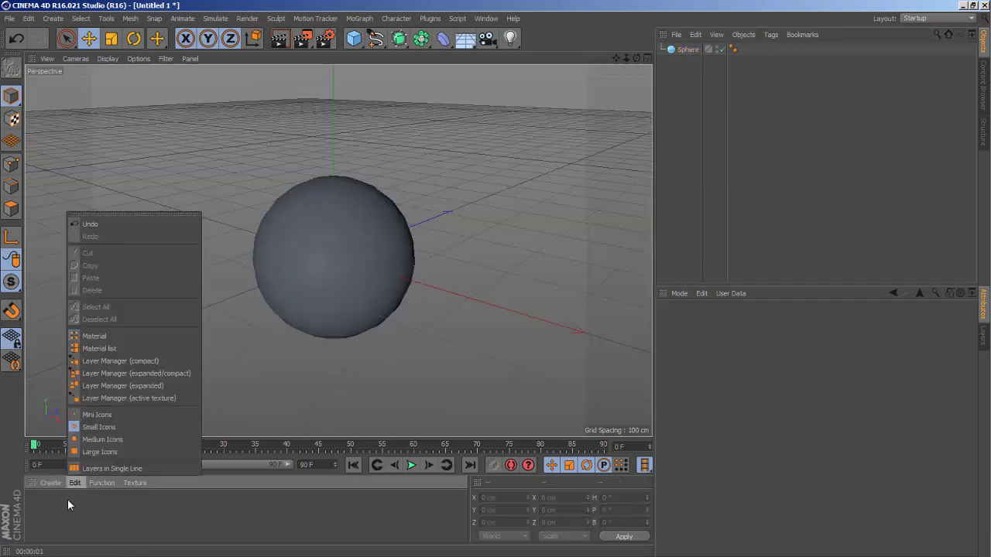
{"action": "left_click", "coordinate": [89, 377]}
{"action": "double_click", "coordinate": [38, 507]}
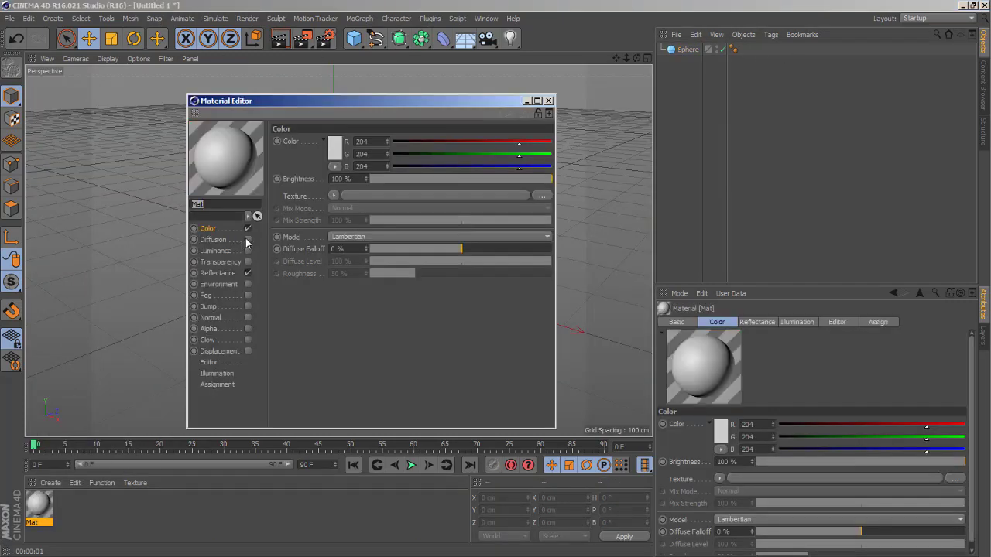
{"action": "left_click", "coordinate": [540, 195]}
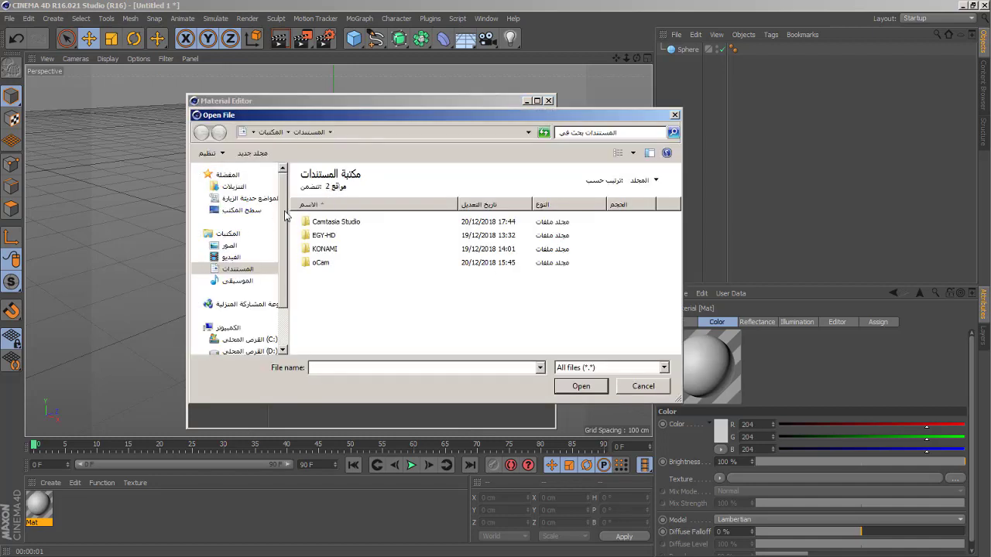
{"action": "scroll", "coordinate": [323, 285], "scroll_direction": "down", "scroll_amount": 3}
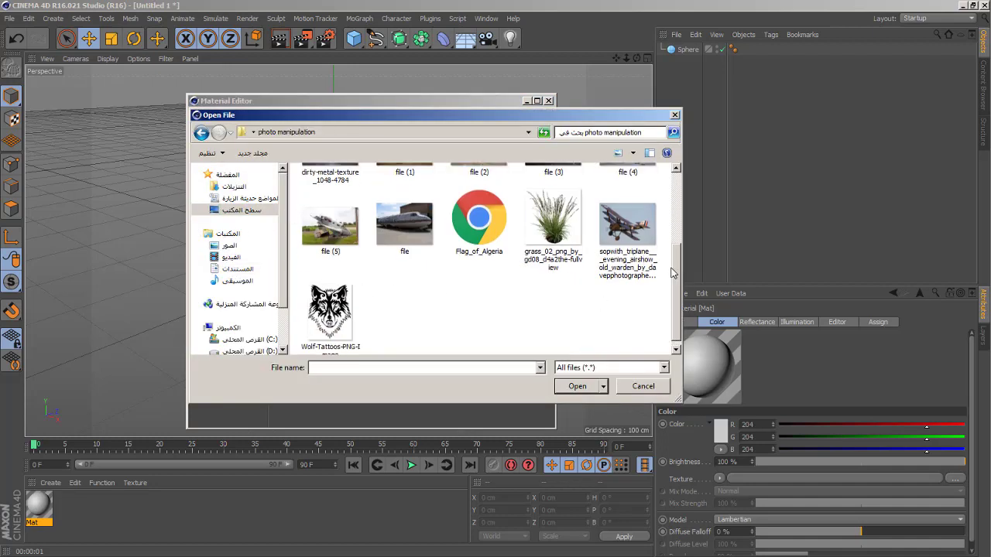
{"action": "scroll", "coordinate": [671, 273], "scroll_direction": "up", "scroll_amount": 2}
{"action": "double_click", "coordinate": [628, 203]}
{"action": "left_click", "coordinate": [568, 323]}
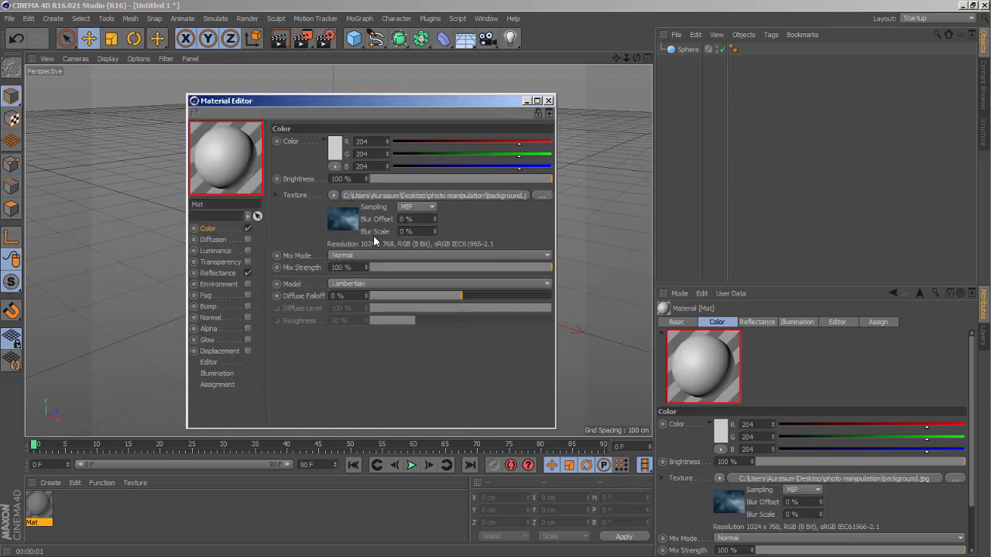
- Apply the Mat material to the sphere, frame it front-on and test-render the texture
{"action": "left_click", "coordinate": [548, 101]}
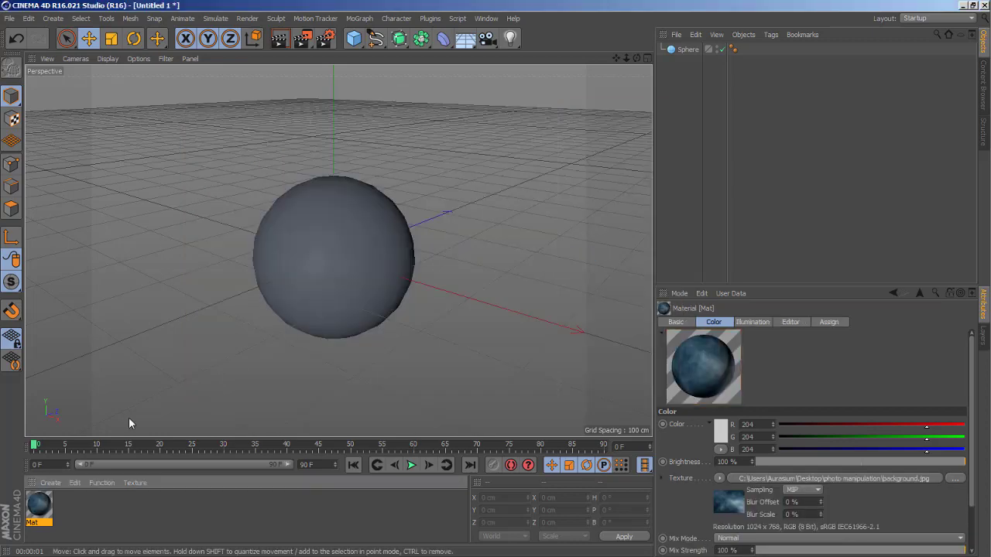
{"action": "left_click_drag", "start_coordinate": [39, 507], "coordinate": [299, 321]}
{"action": "left_click_drag", "start_coordinate": [636, 58], "coordinate": [224, 60]}
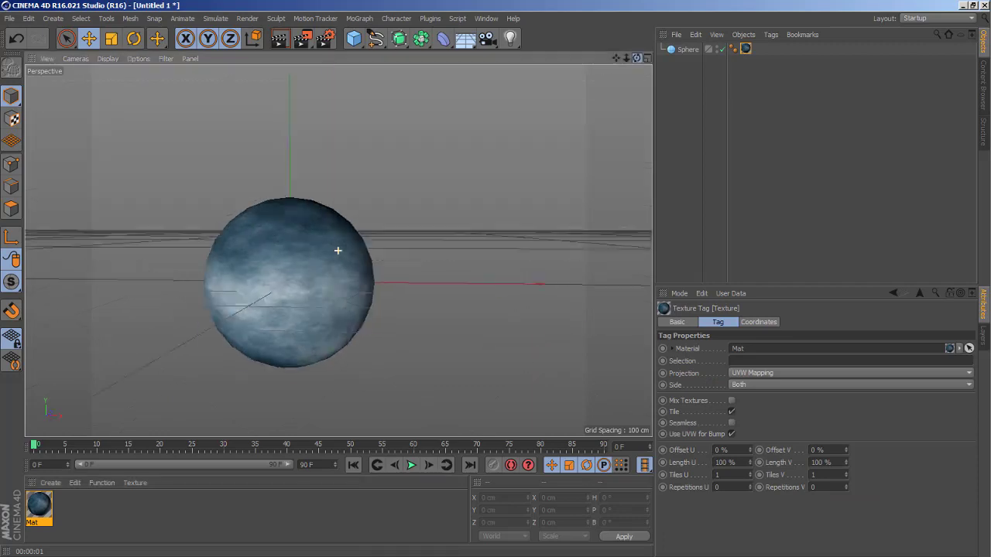
{"action": "left_click", "coordinate": [280, 38]}
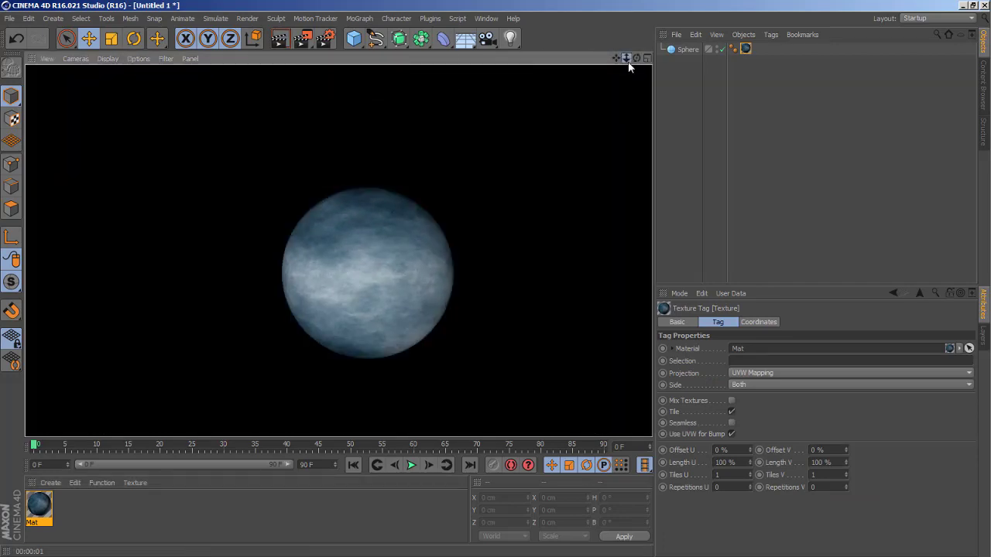
{"action": "mouse_move", "coordinate": [626, 59]}
{"action": "left_mouse_down"}
{"action": "mouse_move", "coordinate": [613, 66]}
{"action": "mouse_move", "coordinate": [650, 72]}
{"action": "mouse_move", "coordinate": [393, 46]}
{"action": "left_mouse_up"}
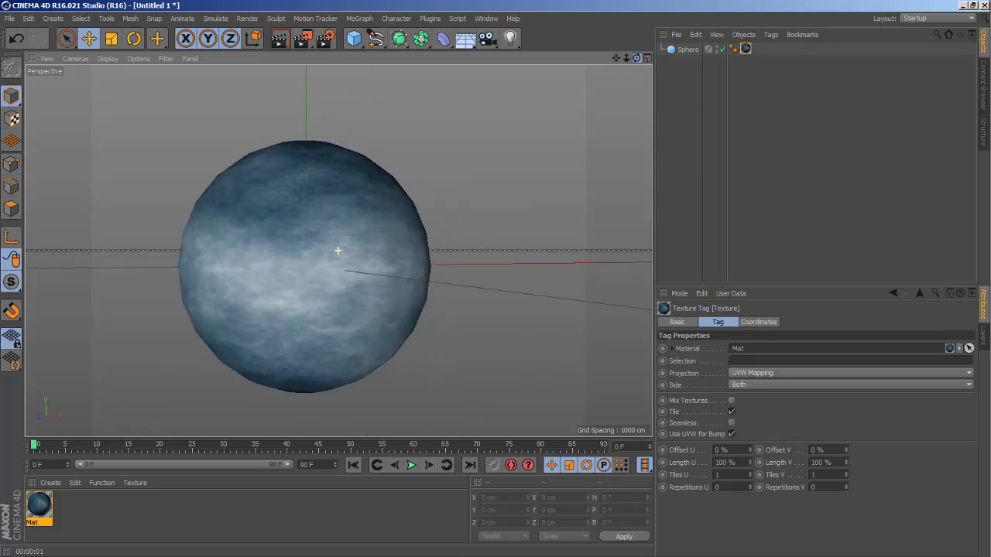
{"action": "left_click", "coordinate": [286, 39]}
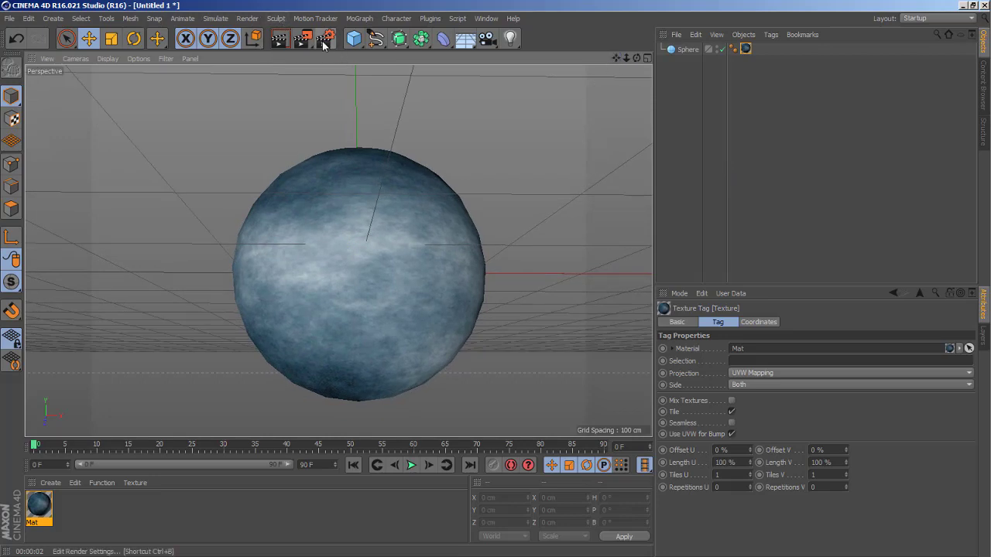
- In Render Settings, set the save path to Sphere with PNG output format
{"action": "left_click", "coordinate": [324, 38]}
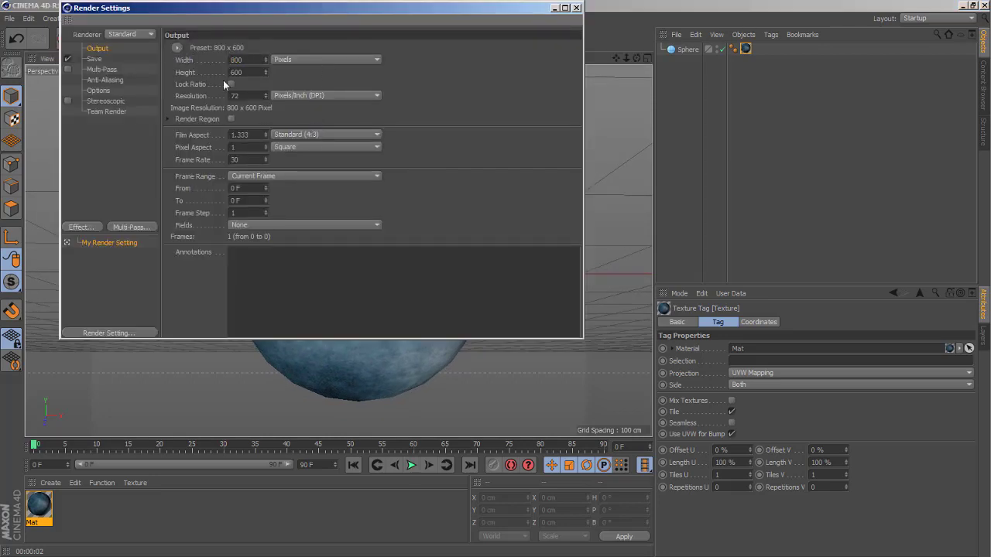
{"action": "left_click", "coordinate": [96, 60]}
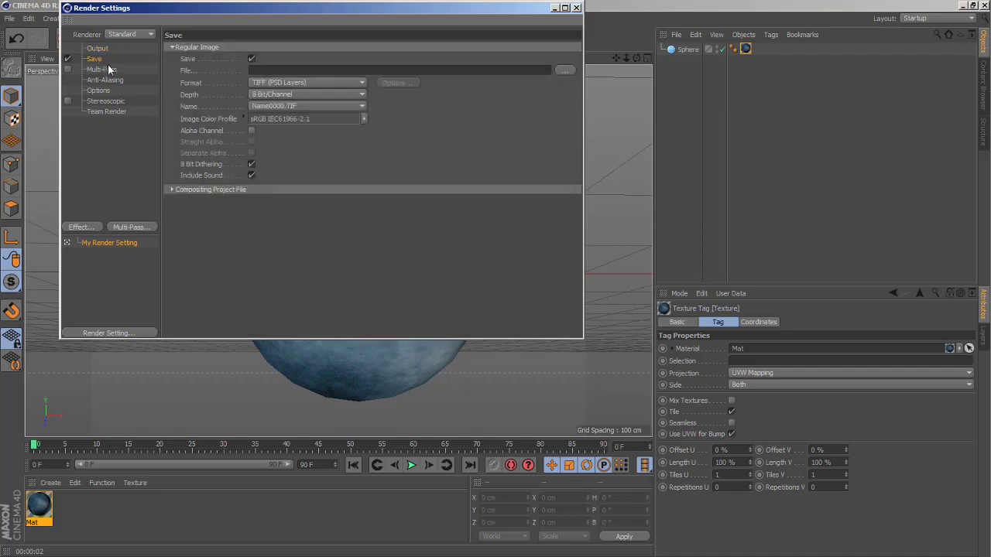
{"action": "left_click", "coordinate": [565, 70]}
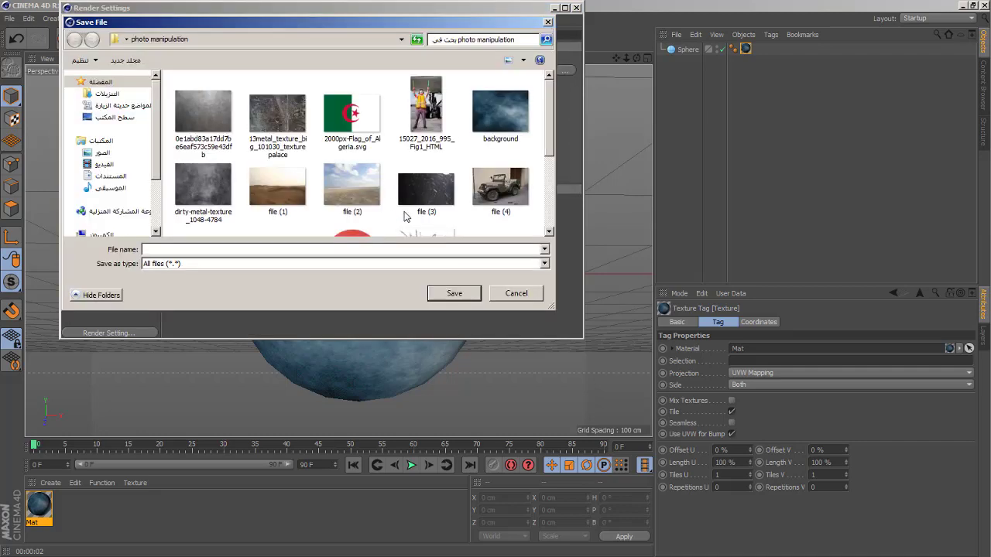
{"action": "type", "text": "Sphere"}
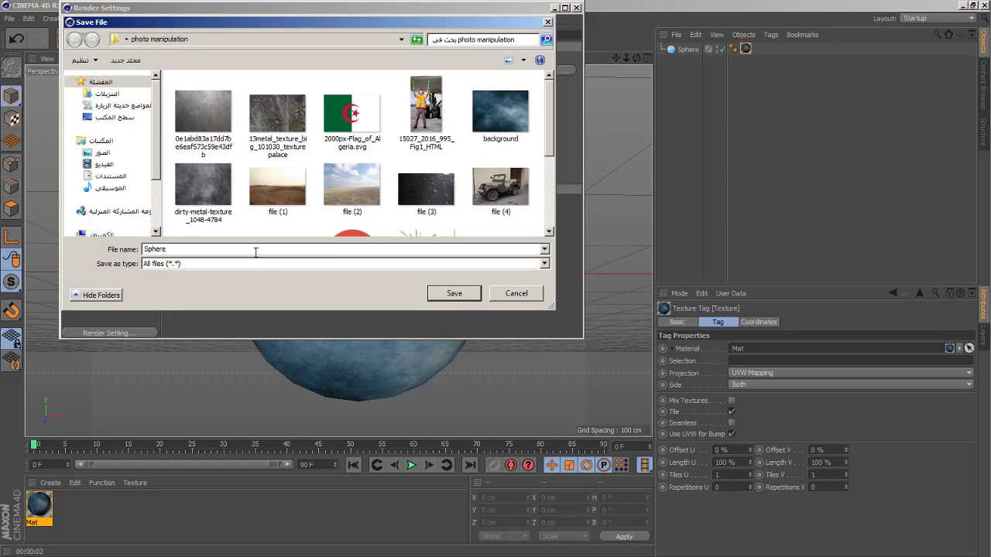
{"action": "left_click", "coordinate": [454, 294]}
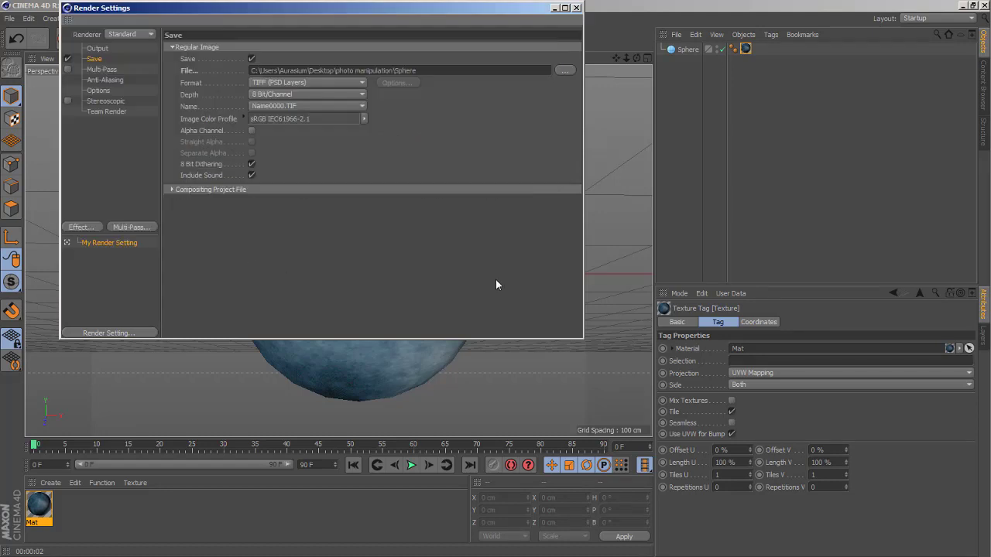
{"action": "left_click", "coordinate": [284, 81]}
{"action": "left_click", "coordinate": [318, 207]}
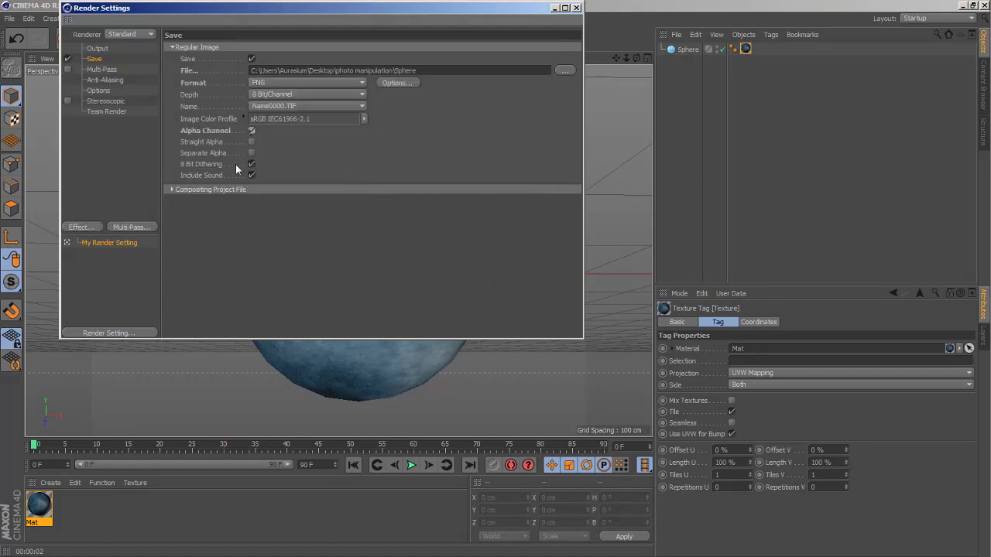
- Review the remaining render settings pages, then render the sphere to the Picture Viewer
{"action": "left_click", "coordinate": [112, 69]}
{"action": "left_click", "coordinate": [104, 48]}
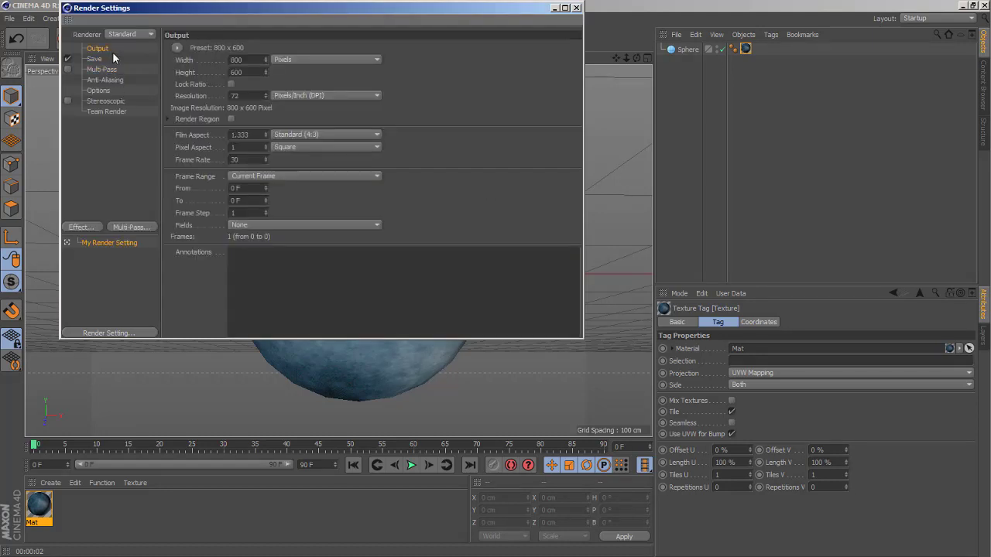
{"action": "left_click", "coordinate": [109, 70]}
{"action": "left_click", "coordinate": [104, 80]}
{"action": "left_click", "coordinate": [118, 91]}
{"action": "left_click", "coordinate": [106, 111]}
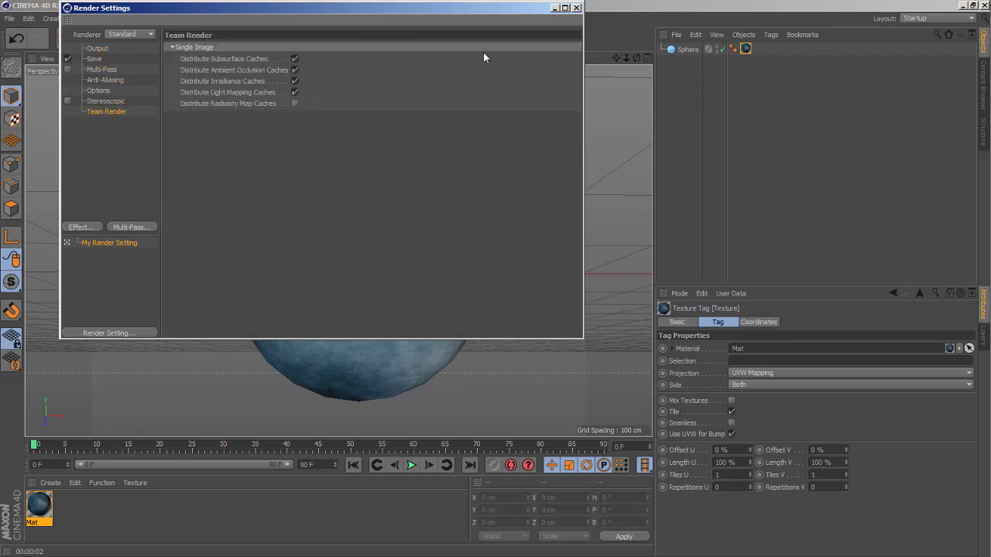
{"action": "left_click", "coordinate": [564, 8]}
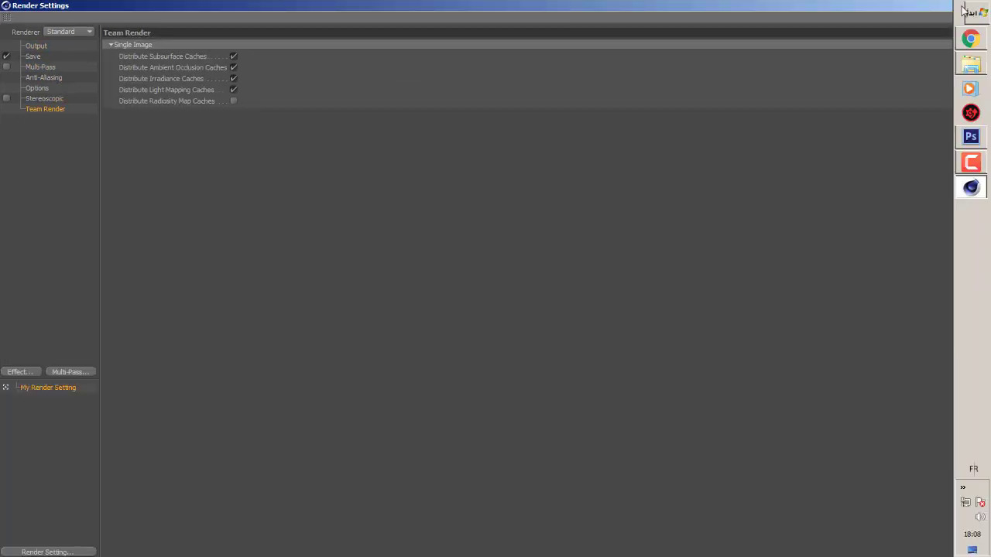
{"action": "left_click", "coordinate": [984, 8]}
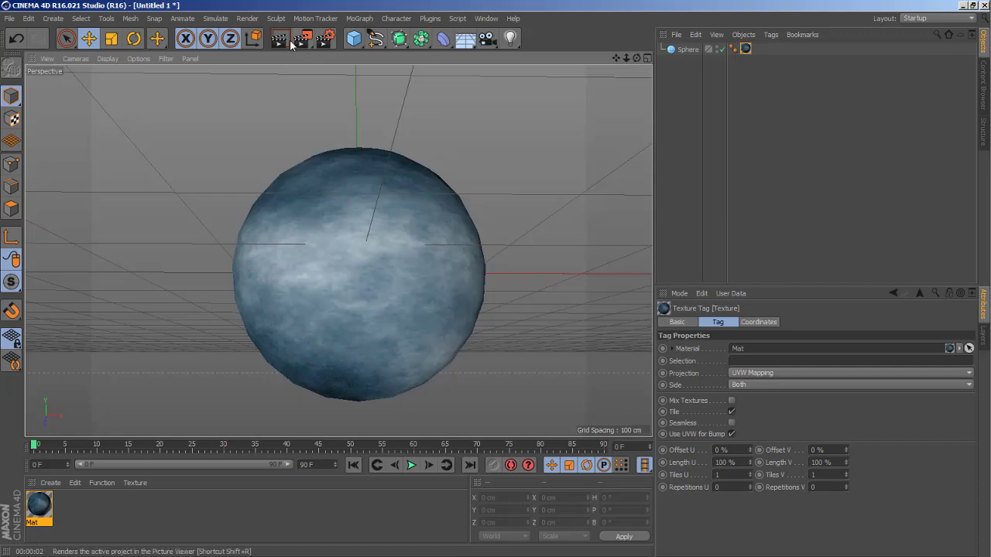
{"action": "left_click", "coordinate": [302, 37]}
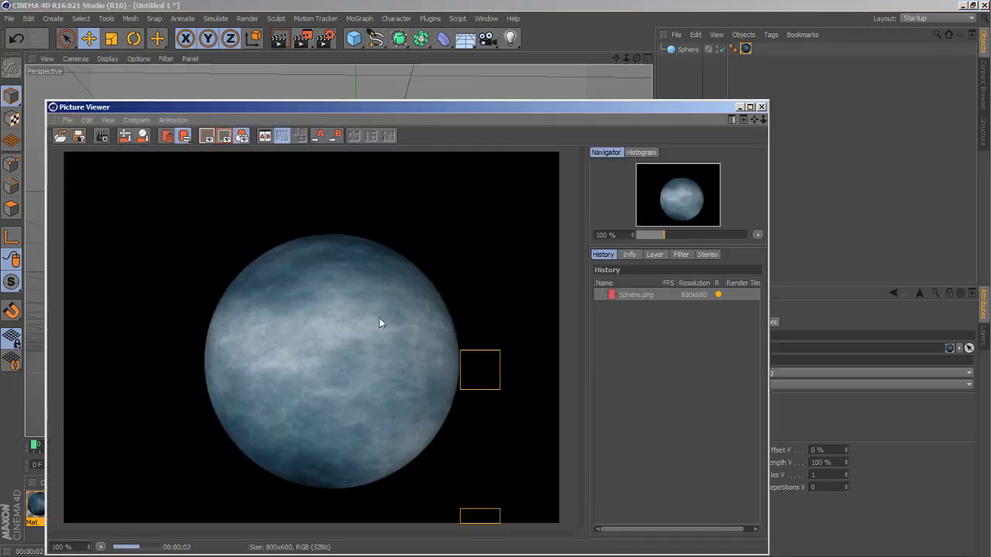
{"action": "left_click", "coordinate": [761, 107]}
- Back in Photoshop, open the rendered Sphere.png as its own document
{"action": "left_click", "coordinate": [963, 136]}
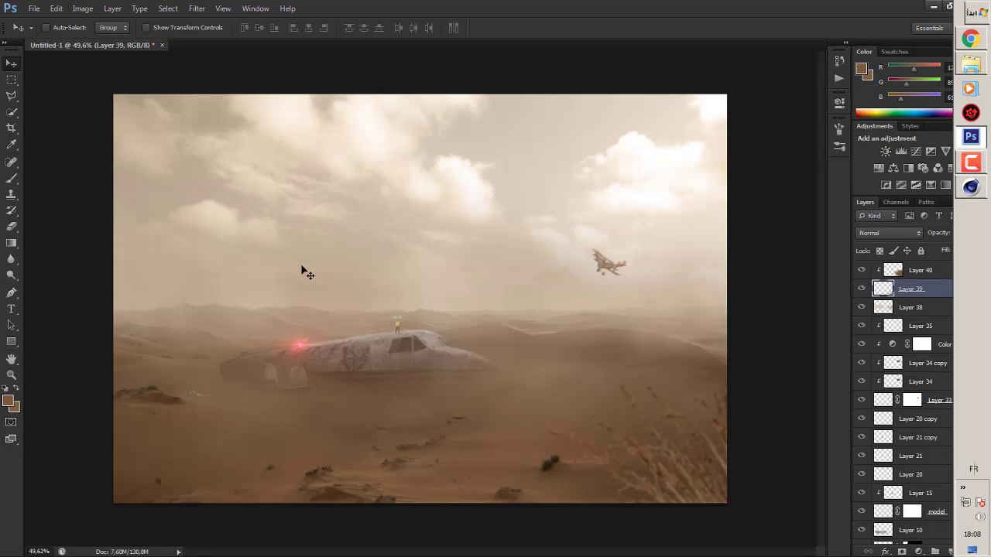
{"action": "left_click", "coordinate": [951, 551]}
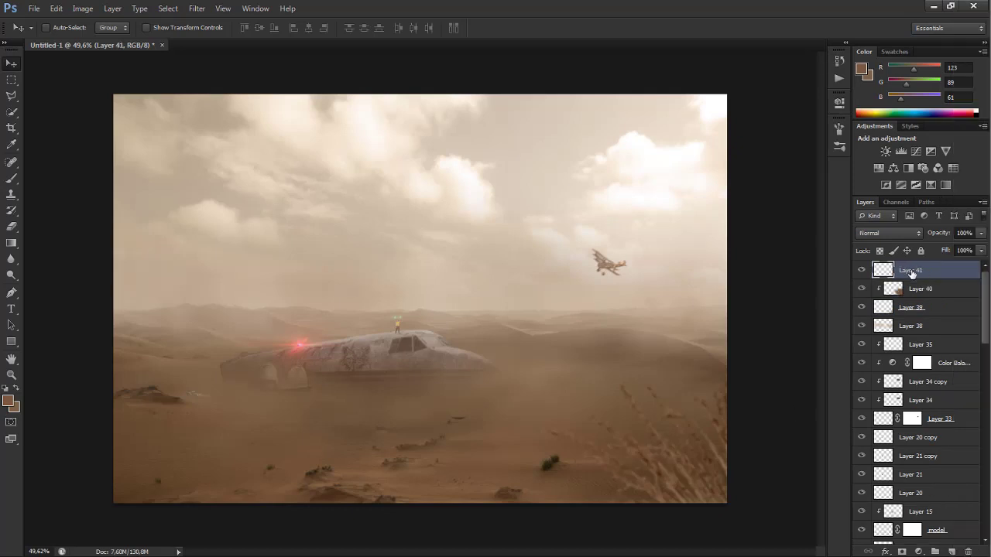
{"action": "left_click", "coordinate": [33, 11]}
{"action": "left_click", "coordinate": [55, 38]}
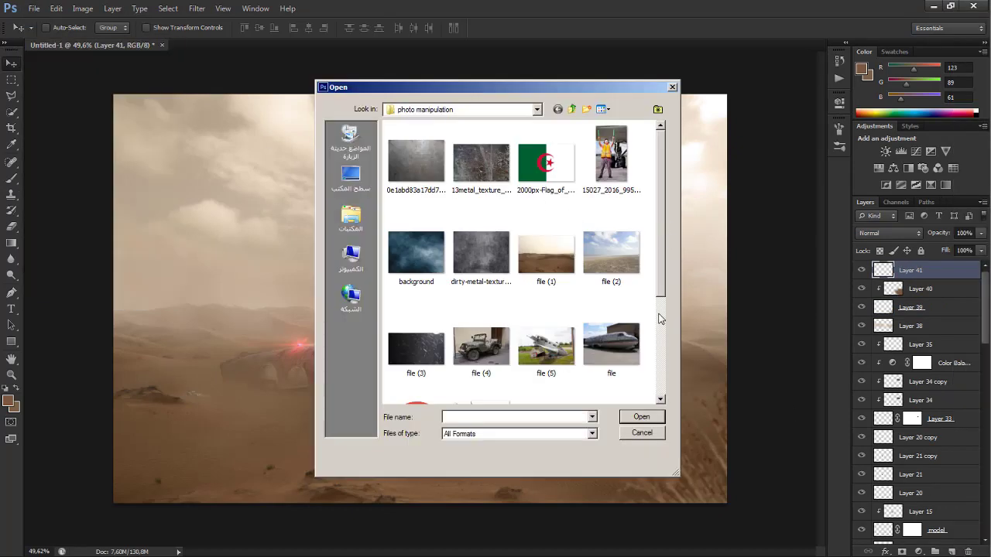
{"action": "scroll", "coordinate": [659, 318], "scroll_direction": "down", "scroll_amount": 3}
{"action": "left_click", "coordinate": [609, 286]}
{"action": "left_click", "coordinate": [642, 417]}
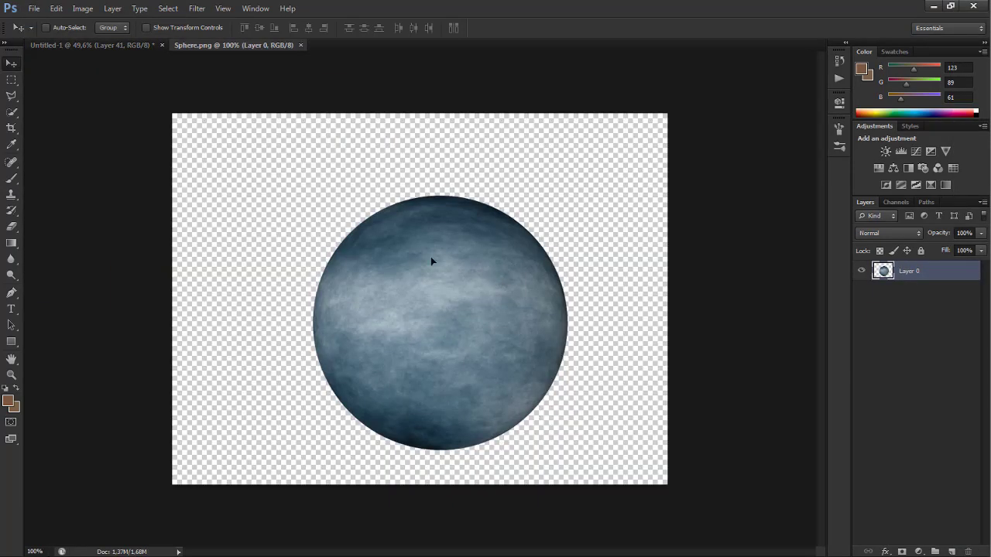
- Bring the sphere below Layer 38, enlarge it to about 140% in the upper-right sky
{"action": "left_click_drag", "start_coordinate": [432, 262], "coordinate": [633, 180]}
{"action": "left_click_drag", "start_coordinate": [934, 271], "coordinate": [890, 354]}
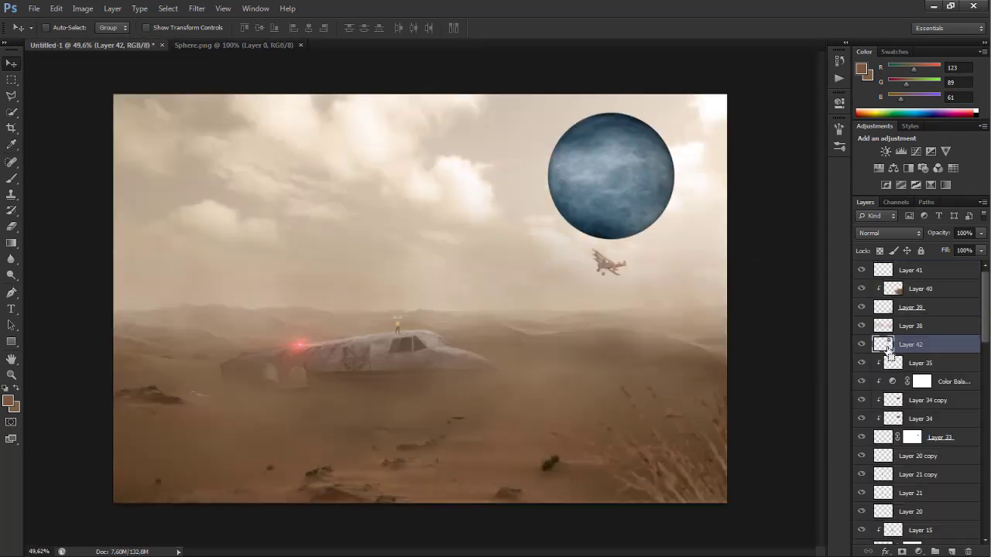
{"action": "key", "text": "ctrl+t"}
{"action": "left_click_drag", "start_coordinate": [704, 262], "coordinate": [731, 289]}
{"action": "left_click_drag", "start_coordinate": [670, 213], "coordinate": [701, 167]}
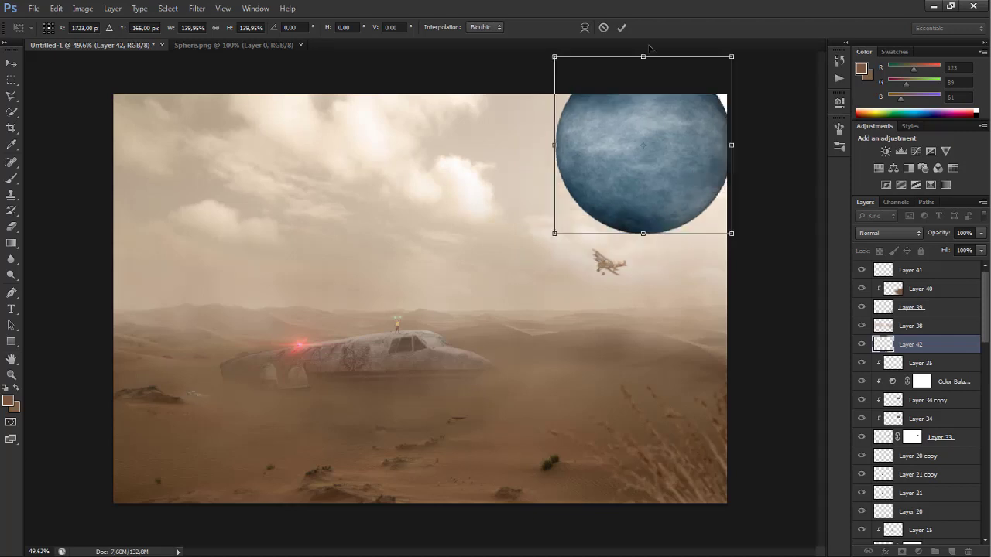
{"action": "key", "text": "Return"}
- Set the sphere layer to Screen blending at 47% opacity
{"action": "left_click", "coordinate": [874, 233]}
{"action": "left_click", "coordinate": [879, 106]}
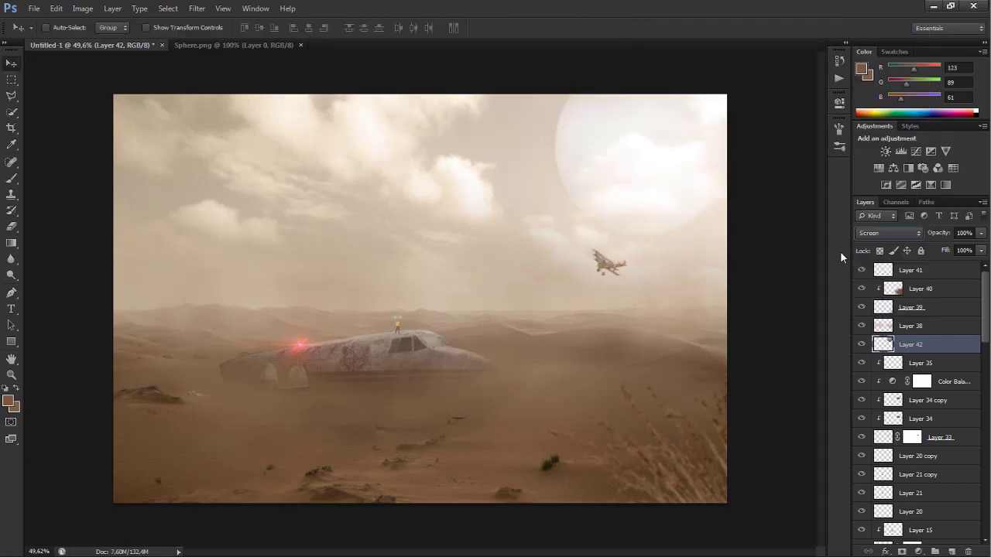
{"action": "left_click_drag", "start_coordinate": [936, 237], "coordinate": [912, 237]}
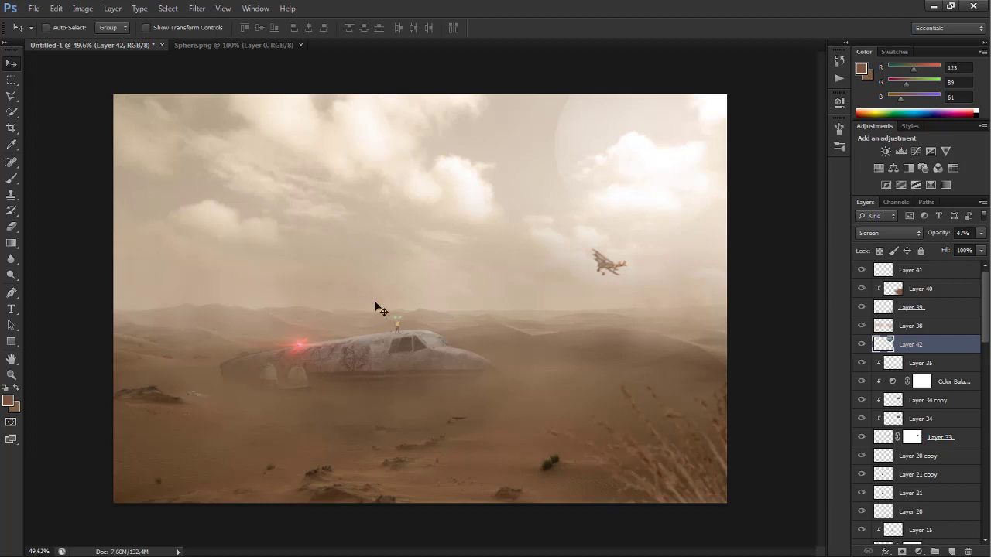
- Search Google Images for 'world', save the blue Earth globe picture and drag it into Photoshop
{"action": "left_click", "coordinate": [969, 116]}
{"action": "scroll", "coordinate": [3, 92], "scroll_direction": "up", "scroll_amount": 10}
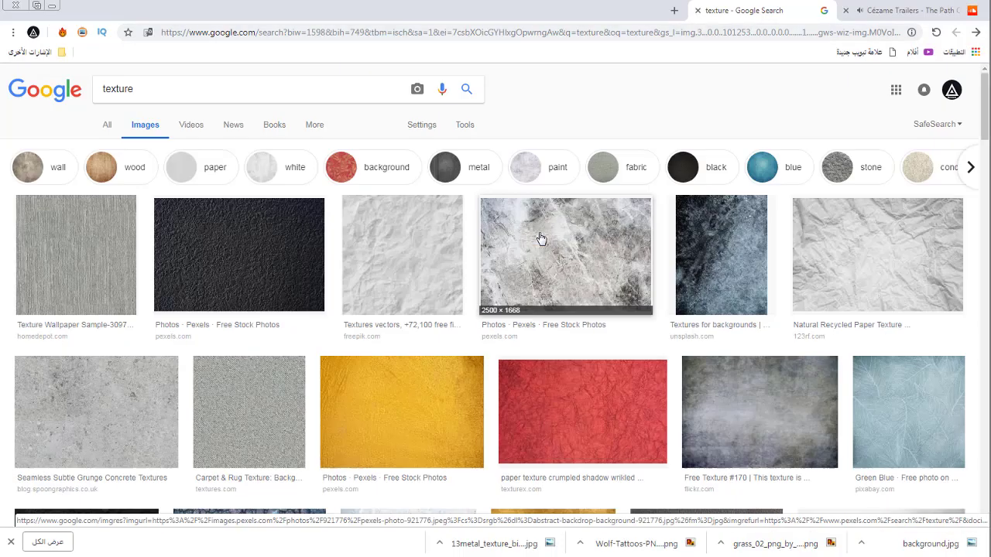
{"action": "type", "text": "w"}
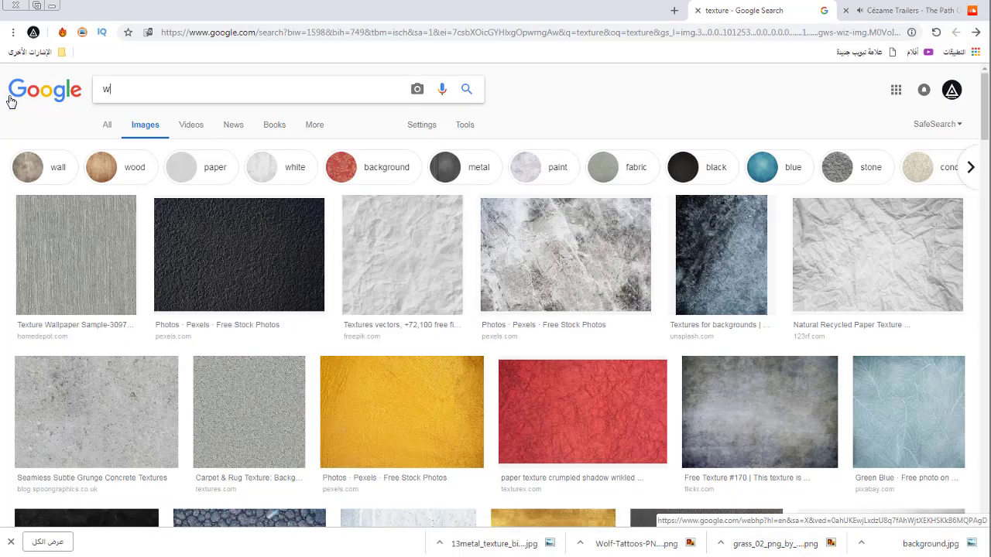
{"action": "type", "text": "orld"}
{"action": "key", "text": "Return"}
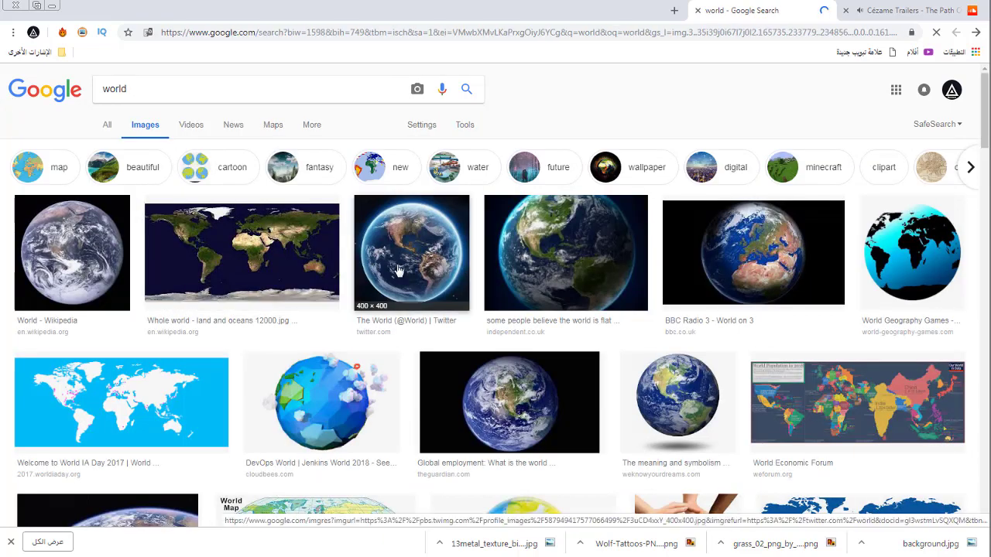
{"action": "left_click", "coordinate": [460, 283]}
{"action": "right_click", "coordinate": [346, 335]}
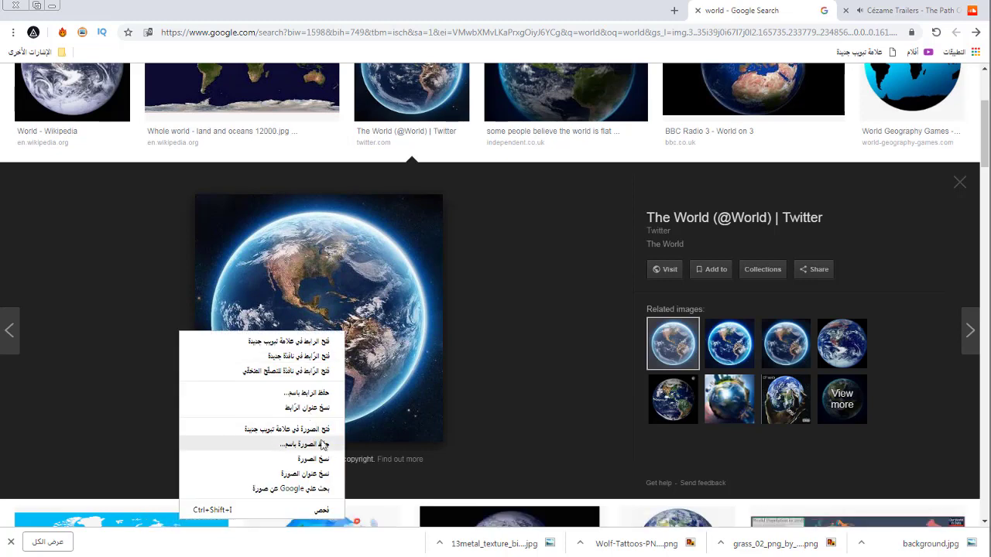
{"action": "left_click", "coordinate": [326, 452]}
{"action": "left_click", "coordinate": [393, 279]}
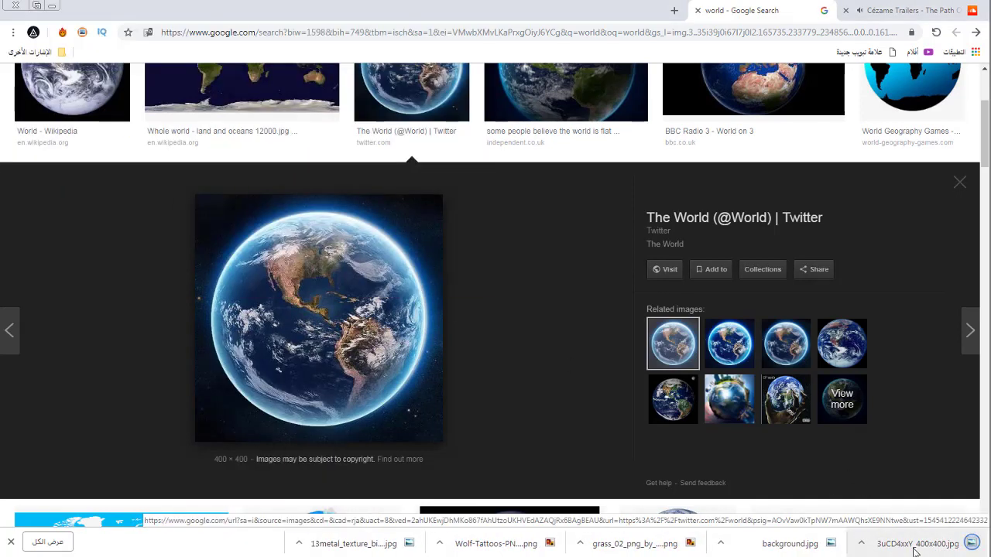
{"action": "left_click_drag", "start_coordinate": [914, 551], "coordinate": [585, 193]}
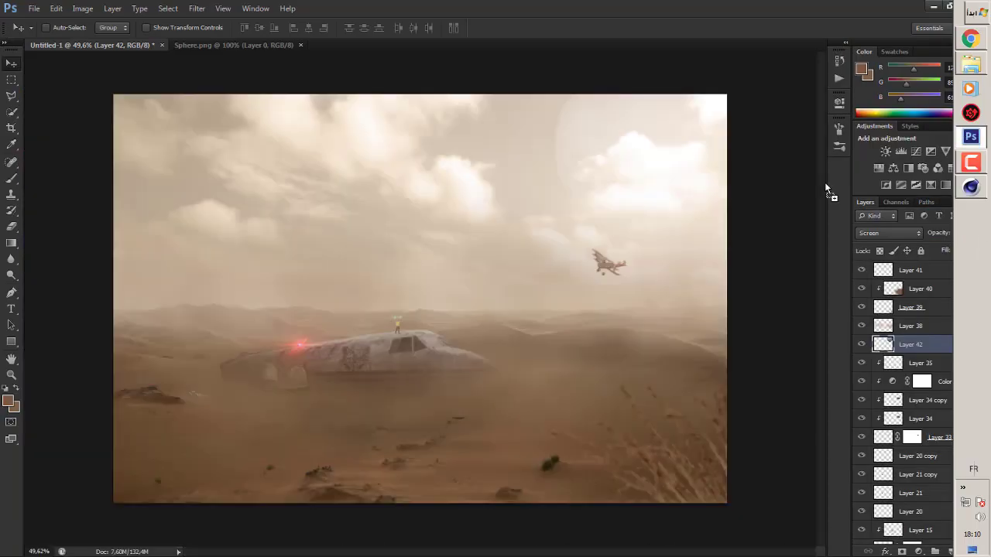
- Place the Earth image in the upper-right sky, Screen-blended at 27% opacity
{"action": "left_click_drag", "start_coordinate": [450, 315], "coordinate": [643, 183]}
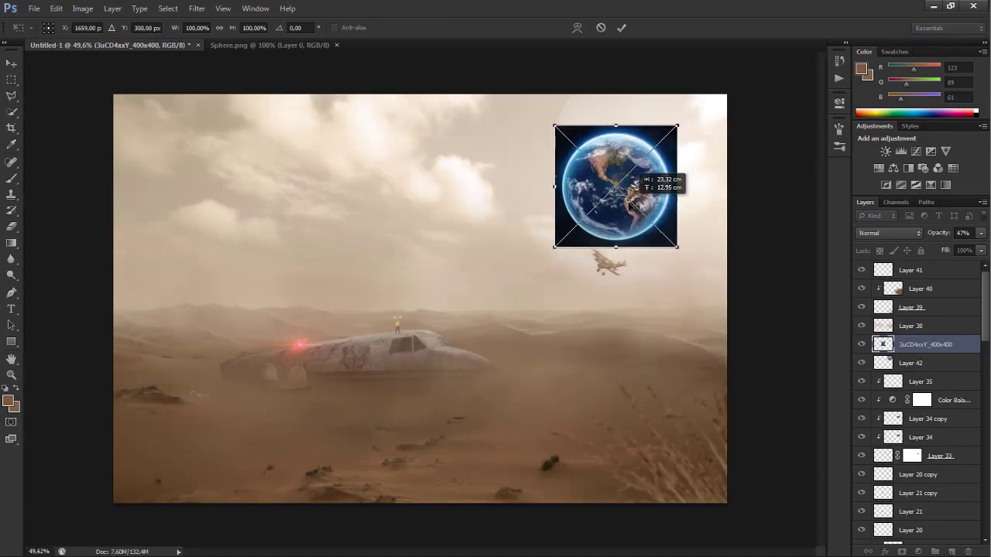
{"action": "key", "text": "Return"}
{"action": "left_click", "coordinate": [888, 232]}
{"action": "left_click", "coordinate": [890, 101]}
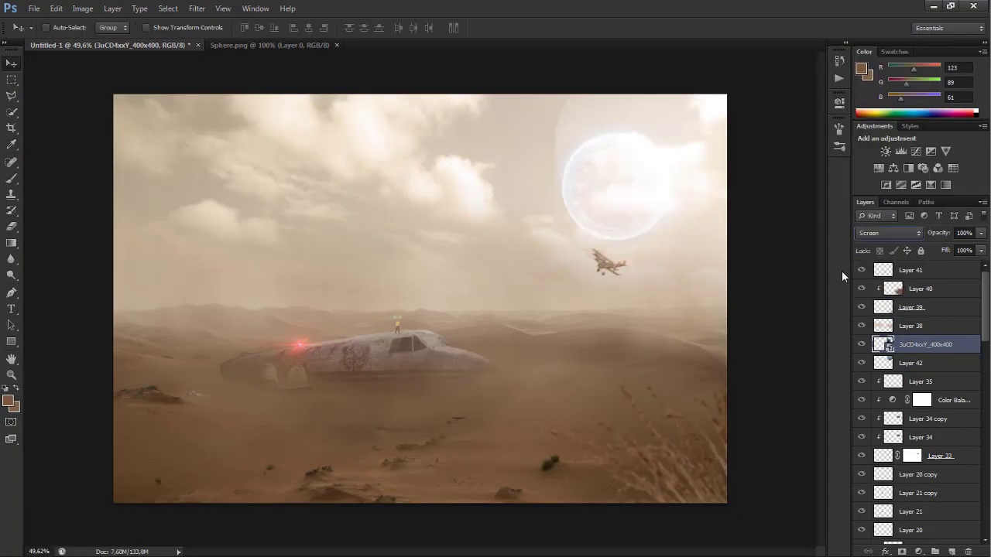
{"action": "key", "text": "1"}
{"action": "key", "text": "8"}
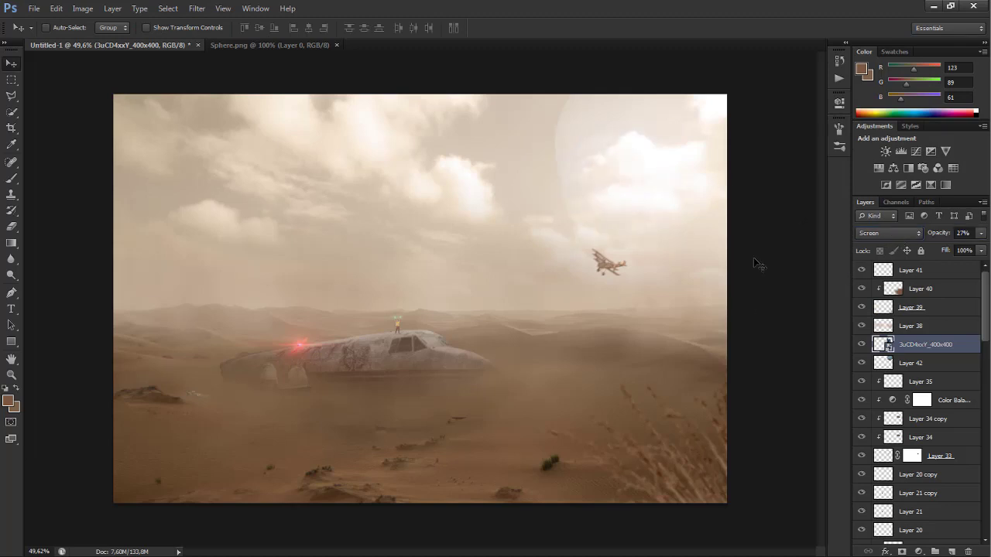
- Add a layer mask to the Earth layer and ready a Normal-mode brush with default colours
{"action": "left_click", "coordinate": [902, 551]}
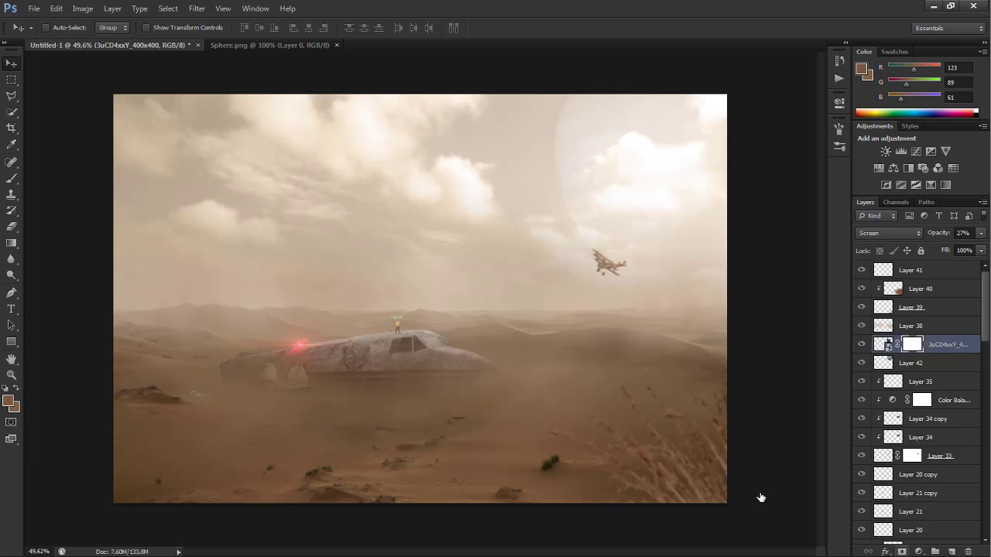
{"action": "key", "text": "b"}
{"action": "key", "text": "d"}
{"action": "key", "text": "x"}
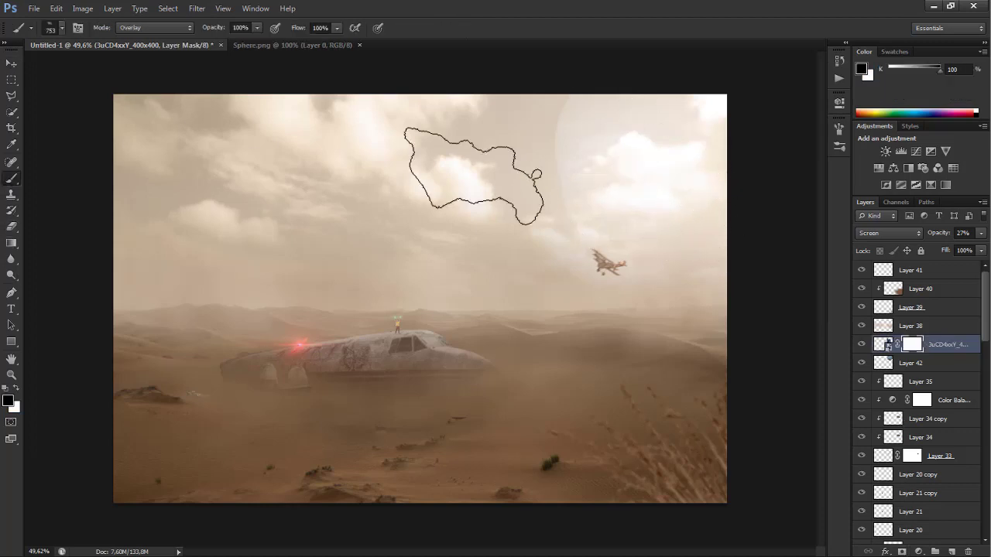
{"action": "left_click", "coordinate": [155, 27]}
{"action": "left_click", "coordinate": [132, 36]}
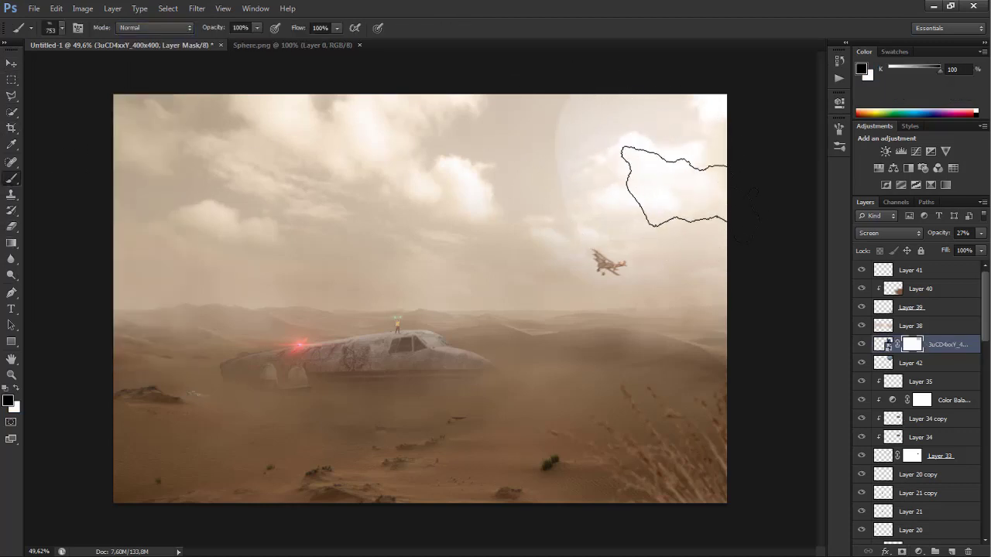
{"action": "key", "text": "v"}
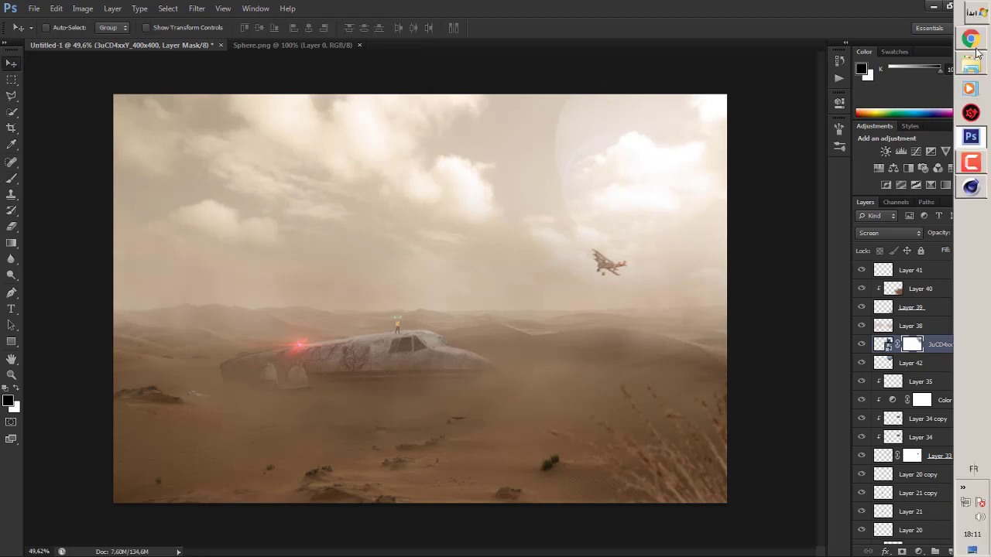
{"action": "left_click", "coordinate": [980, 48]}
- Search Google Images for 'mars' and save a round red-planet image as mars.jpg
{"action": "scroll", "coordinate": [533, 270], "scroll_direction": "down", "scroll_amount": 5}
{"action": "scroll", "coordinate": [533, 271], "scroll_direction": "down", "scroll_amount": 2}
{"action": "scroll", "coordinate": [533, 271], "scroll_direction": "up", "scroll_amount": 5}
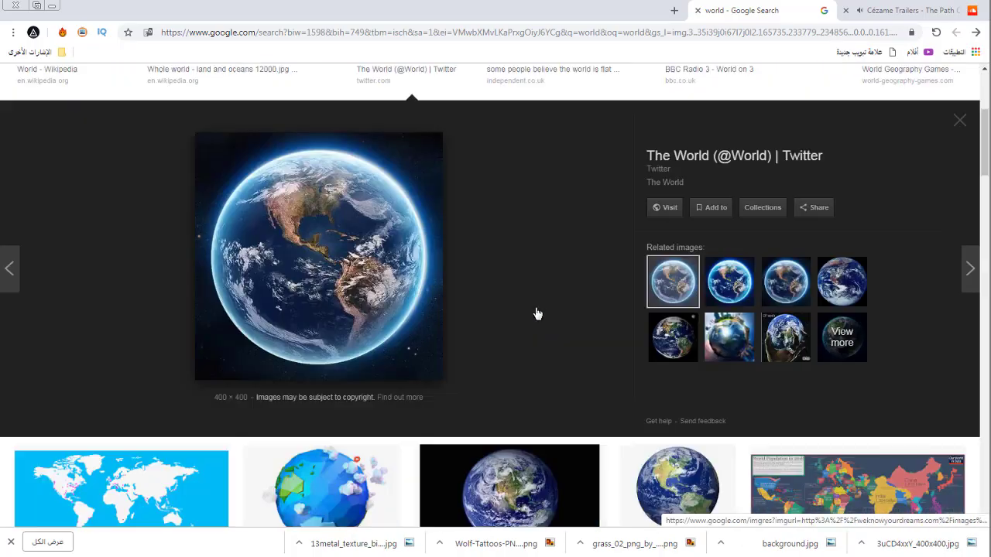
{"action": "scroll", "coordinate": [535, 314], "scroll_direction": "up", "scroll_amount": 3}
{"action": "type", "text": "mars"}
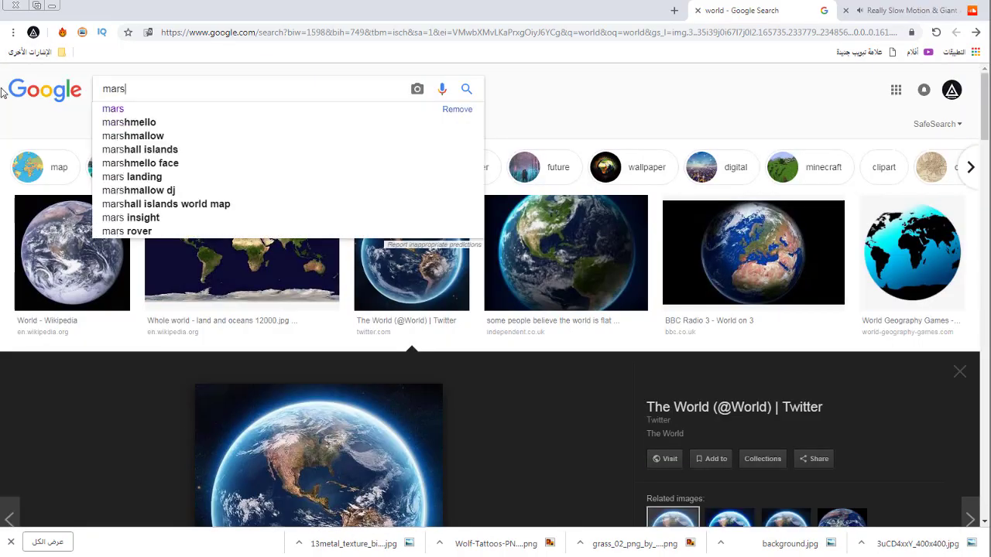
{"action": "key", "text": "Return"}
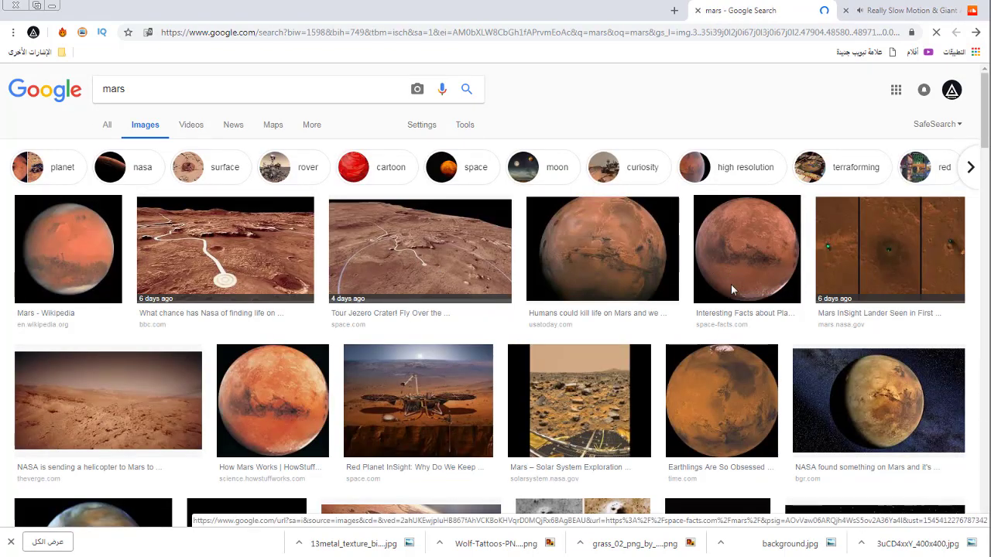
{"action": "left_click", "coordinate": [730, 284]}
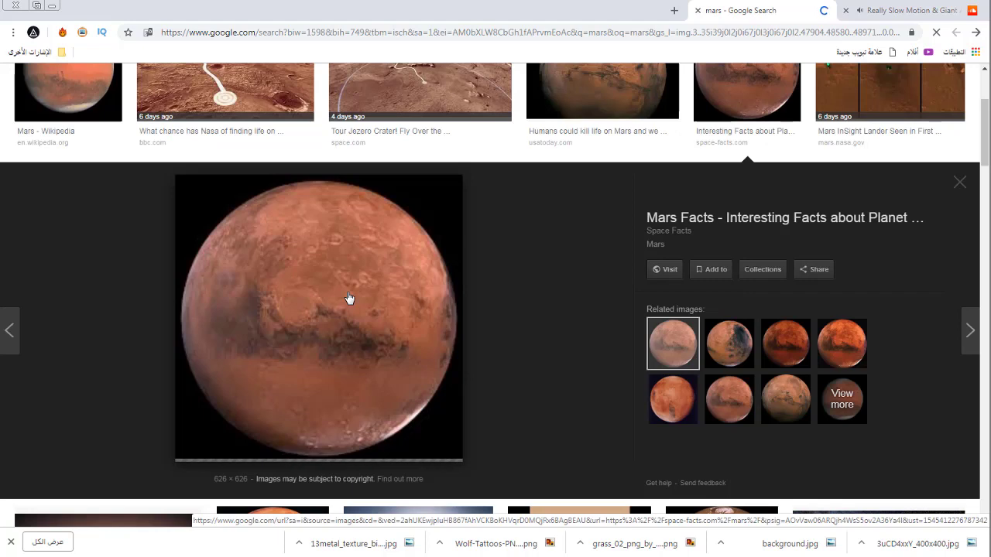
{"action": "right_click", "coordinate": [349, 298]}
{"action": "left_click", "coordinate": [325, 406]}
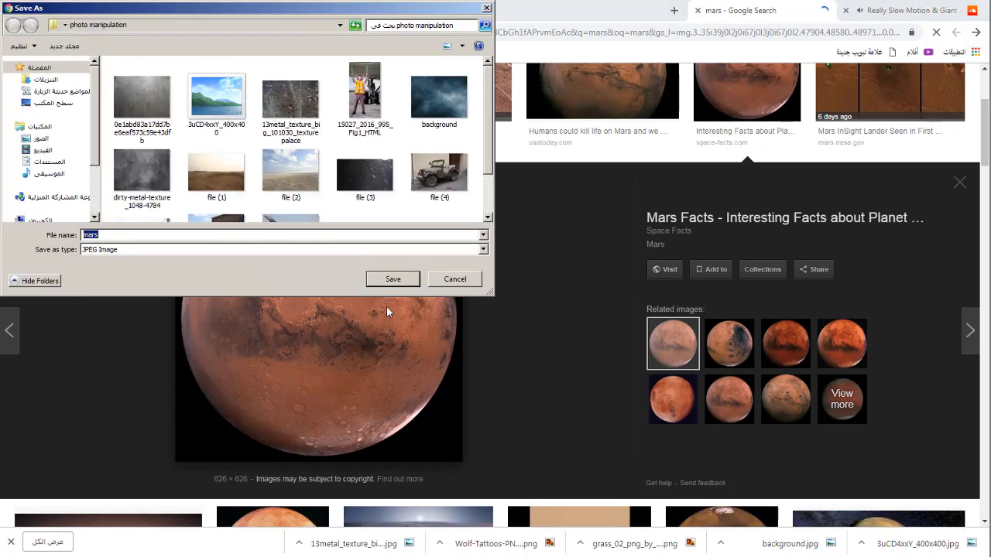
{"action": "left_click", "coordinate": [389, 278]}
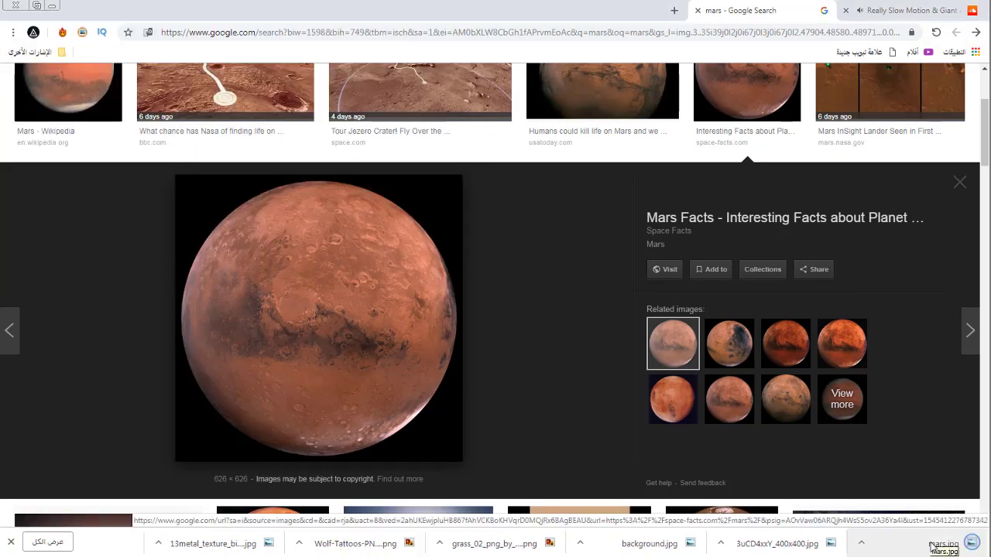
- Place mars.jpg above the plane at about 23% size with Screen blending
{"action": "left_click_drag", "start_coordinate": [931, 547], "coordinate": [464, 379]}
{"action": "left_click_drag", "start_coordinate": [480, 294], "coordinate": [663, 209]}
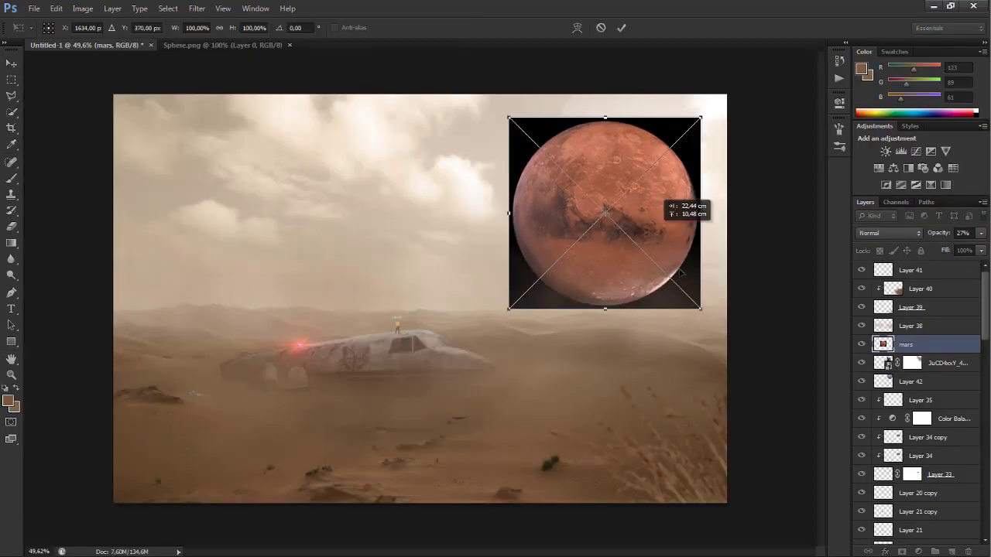
{"action": "mouse_move", "coordinate": [702, 310]}
{"action": "left_mouse_down"}
{"action": "mouse_move", "coordinate": [627, 234]}
{"action": "mouse_move", "coordinate": [587, 214]}
{"action": "mouse_move", "coordinate": [584, 191]}
{"action": "left_mouse_up"}
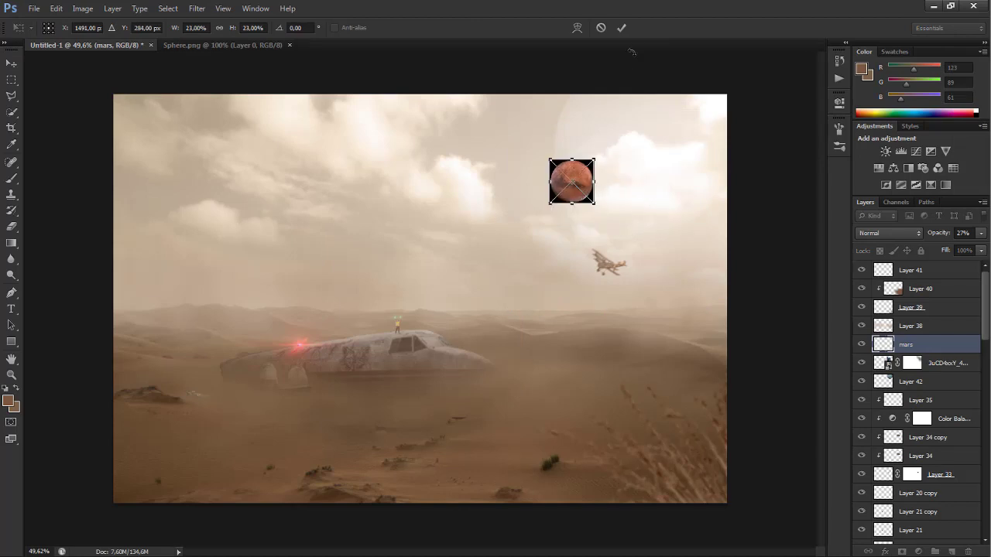
{"action": "left_click", "coordinate": [621, 27]}
{"action": "left_click", "coordinate": [888, 233]}
{"action": "left_click", "coordinate": [874, 101]}
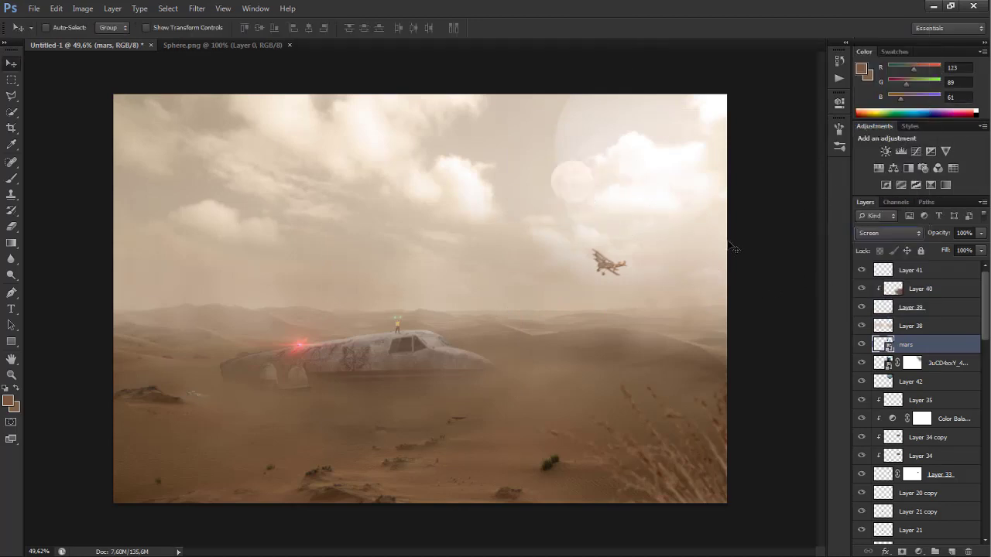
- Add a layer mask to the mars layer and fade it with a soft 200 px brush
{"action": "key", "text": "ctrl+0"}
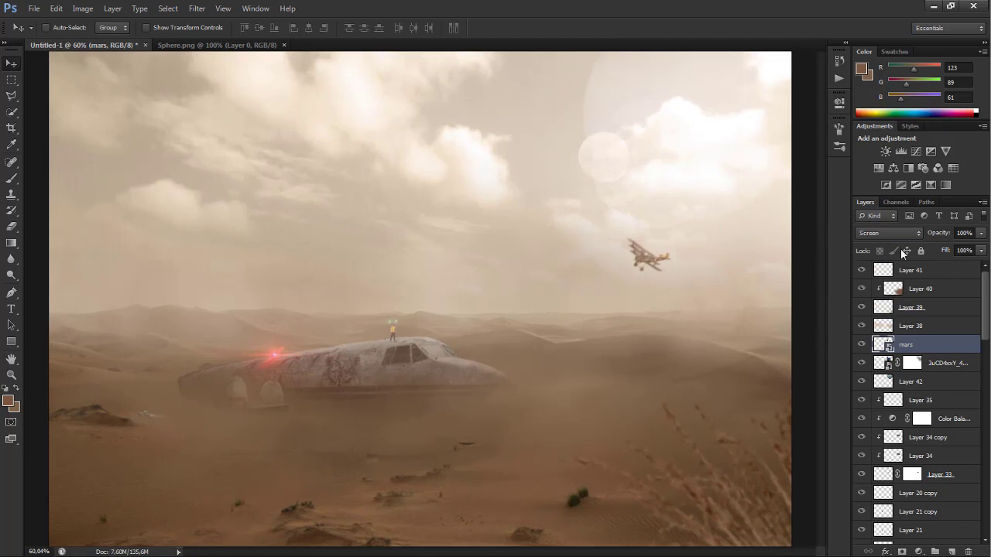
{"action": "left_click", "coordinate": [900, 551]}
{"action": "key", "text": "b"}
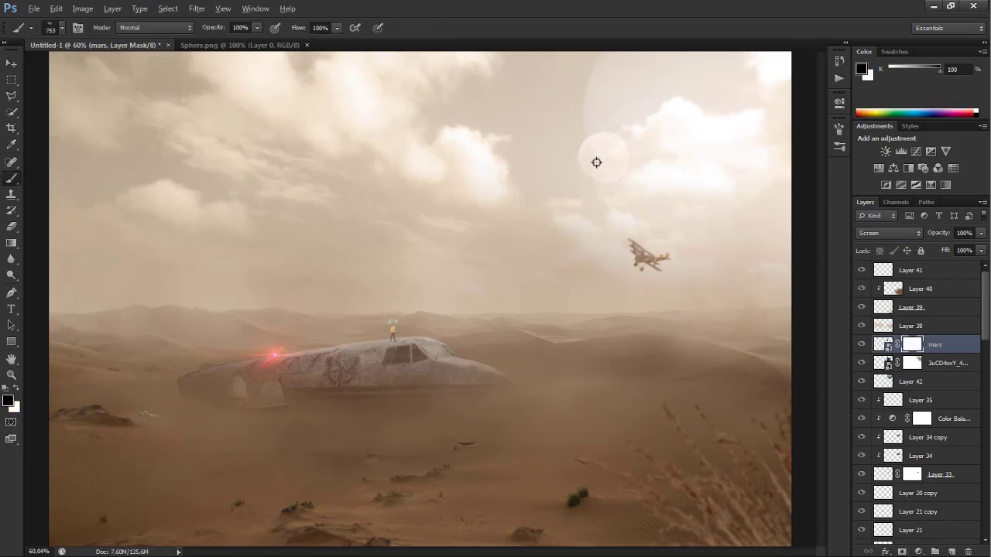
{"action": "left_click", "coordinate": [55, 29]}
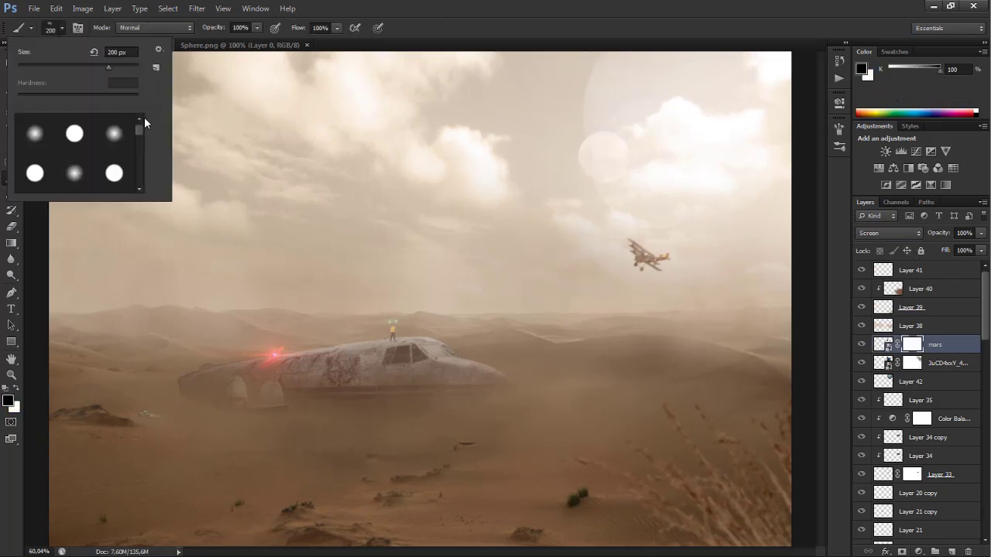
{"action": "left_click", "coordinate": [59, 28]}
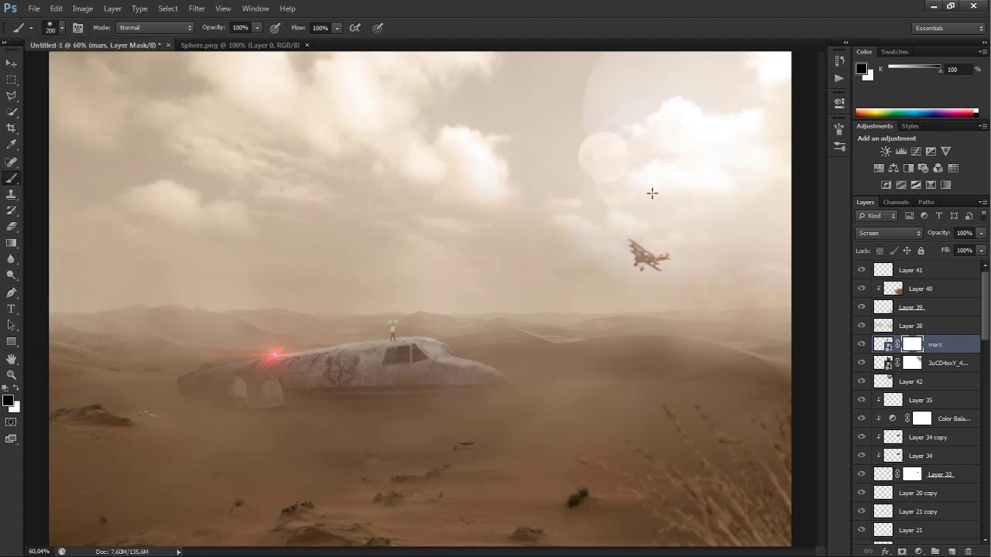
{"action": "left_click_drag", "start_coordinate": [648, 155], "coordinate": [628, 152]}
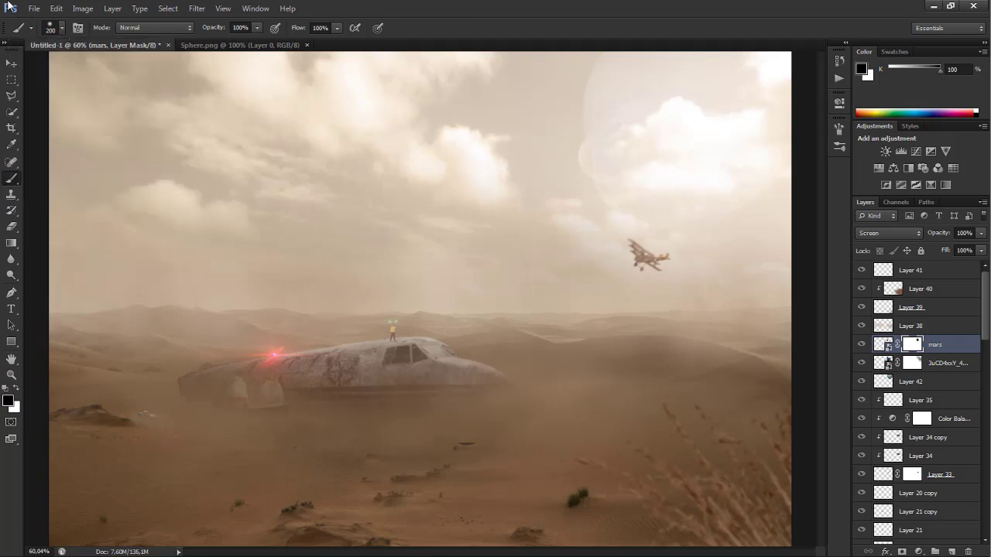
{"action": "left_click", "coordinate": [10, 64]}
- Close the Sphere.png document and open file (3) in Photoshop
{"action": "left_click", "coordinate": [232, 45]}
{"action": "left_click", "coordinate": [307, 45]}
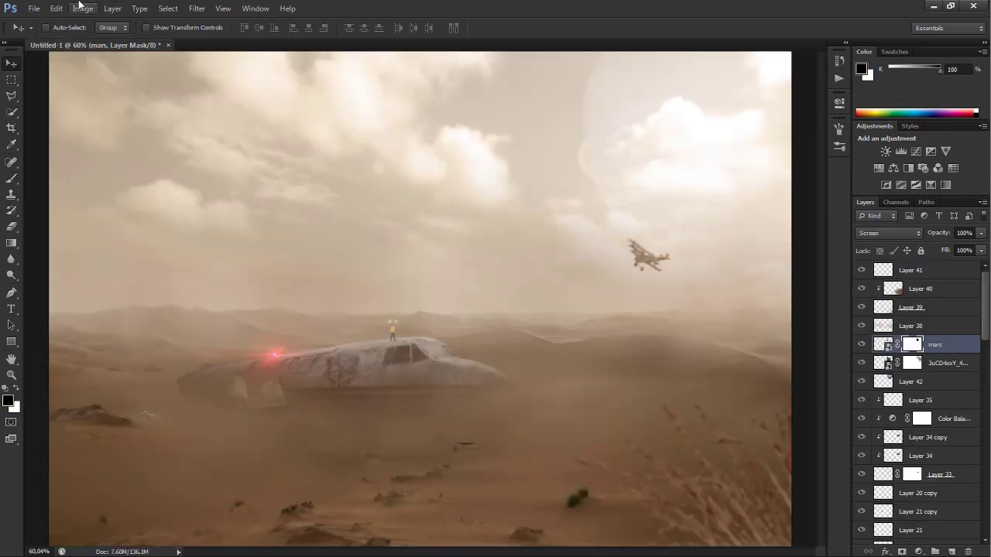
{"action": "left_click", "coordinate": [34, 8]}
{"action": "left_click", "coordinate": [32, 29]}
{"action": "scroll", "coordinate": [660, 225], "scroll_direction": "down", "scroll_amount": 3}
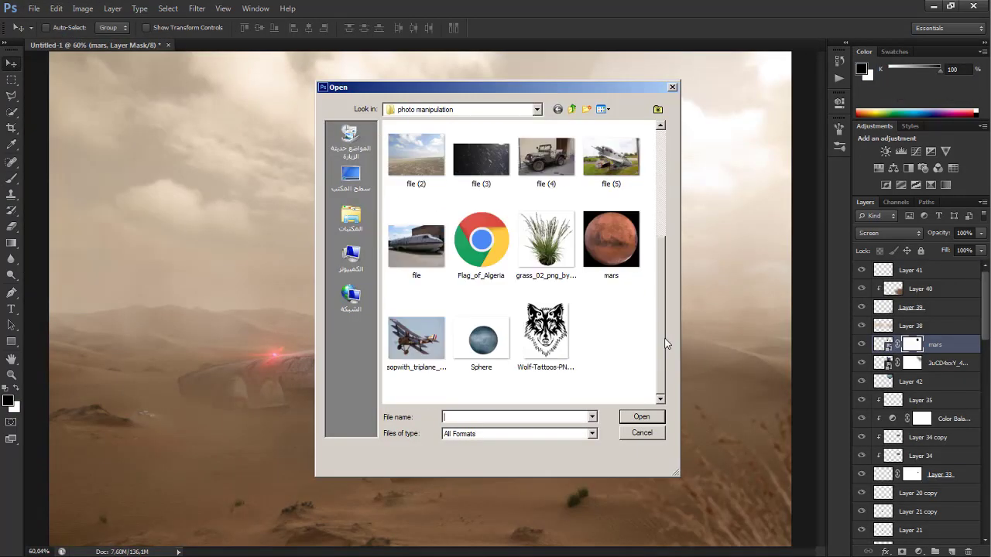
{"action": "scroll", "coordinate": [663, 227], "scroll_direction": "up", "scroll_amount": 3}
{"action": "left_click", "coordinate": [481, 348]}
{"action": "left_click", "coordinate": [639, 416]}
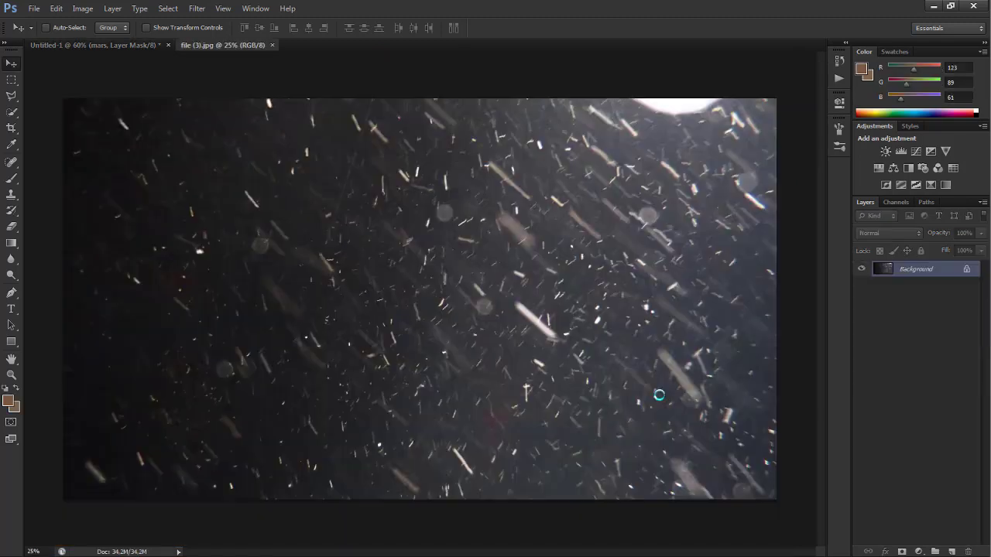
- Bring the particle image in as top Layer 43, scaled to about 79% to cover the canvas
{"action": "left_click_drag", "start_coordinate": [528, 347], "coordinate": [481, 354]}
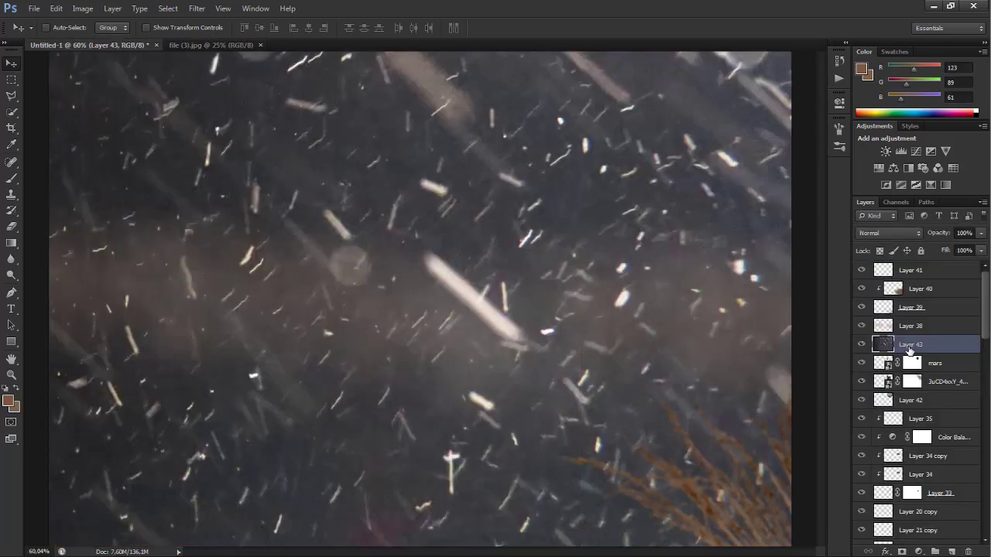
{"action": "left_click_drag", "start_coordinate": [909, 344], "coordinate": [910, 267]}
{"action": "scroll", "coordinate": [451, 294], "scroll_direction": "down", "scroll_amount": 3}
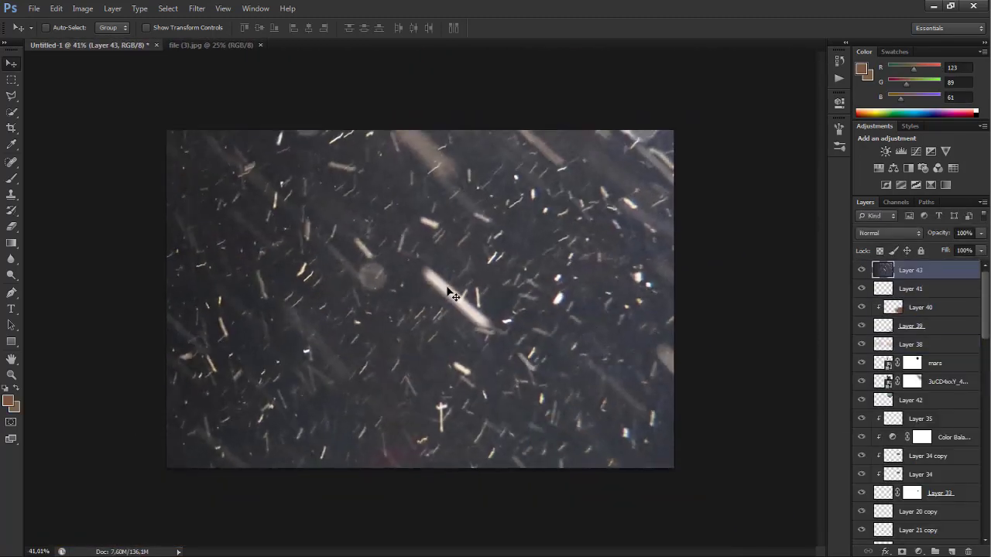
{"action": "key", "text": "ctrl+t"}
{"action": "scroll", "coordinate": [451, 294], "scroll_direction": "down", "scroll_amount": 2}
{"action": "mouse_move", "coordinate": [496, 339]}
{"action": "left_mouse_down"}
{"action": "mouse_move", "coordinate": [579, 374]}
{"action": "mouse_move", "coordinate": [513, 357]}
{"action": "left_mouse_up"}
{"action": "left_click_drag", "start_coordinate": [683, 482], "coordinate": [650, 434]}
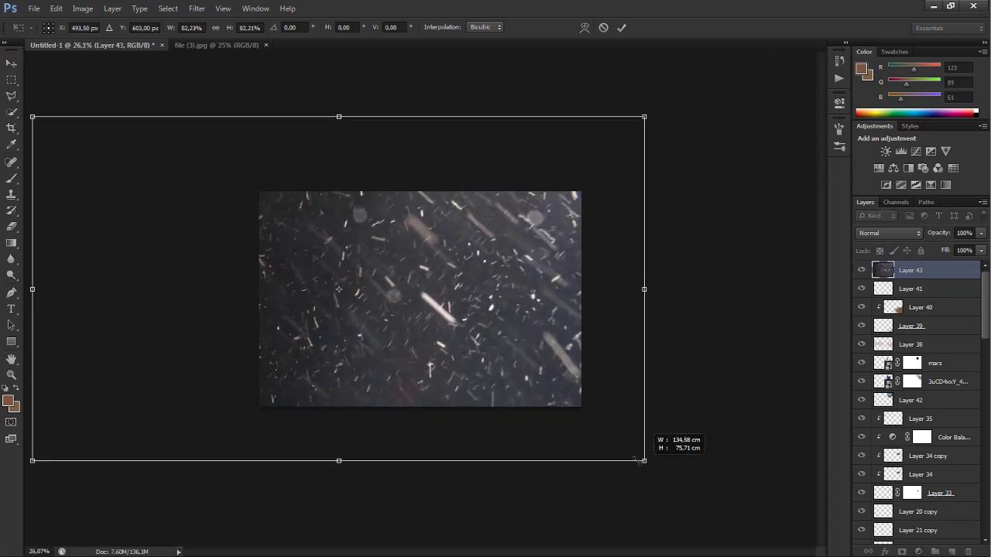
{"action": "left_click_drag", "start_coordinate": [520, 374], "coordinate": [557, 385]}
{"action": "left_click", "coordinate": [622, 28]}
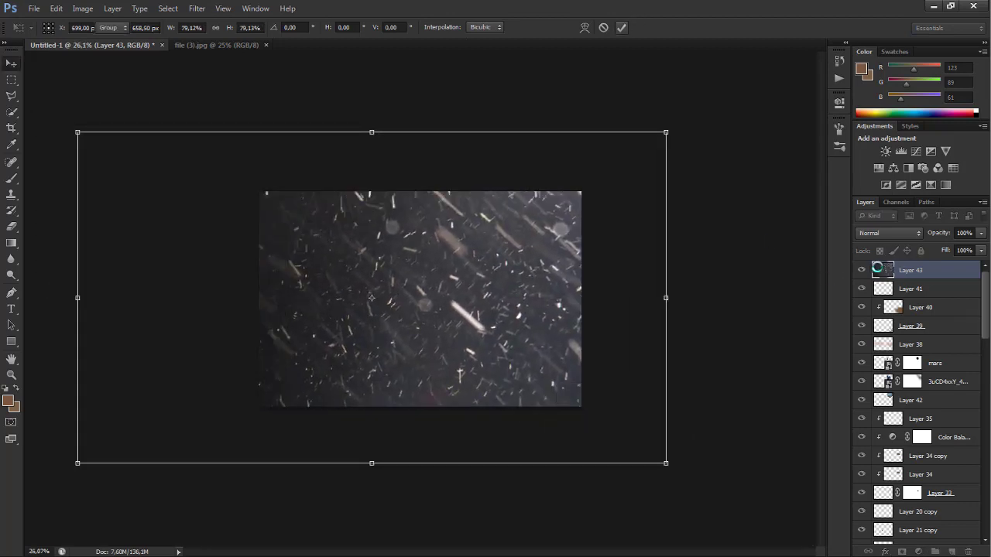
- Set Layer 43 to Screen blending and hide it with a black layer mask
{"action": "key", "text": "ctrl+0"}
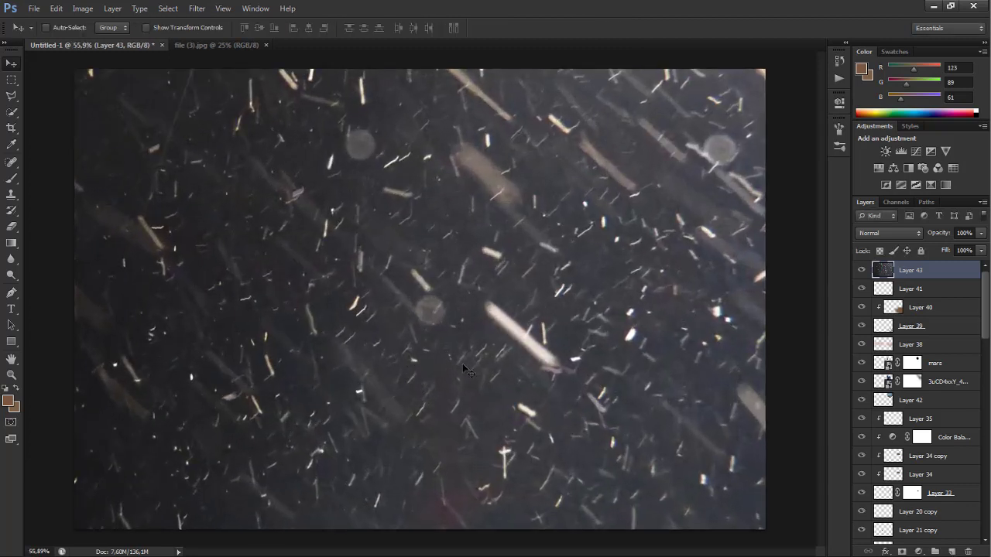
{"action": "left_click", "coordinate": [889, 233]}
{"action": "left_click", "coordinate": [875, 104]}
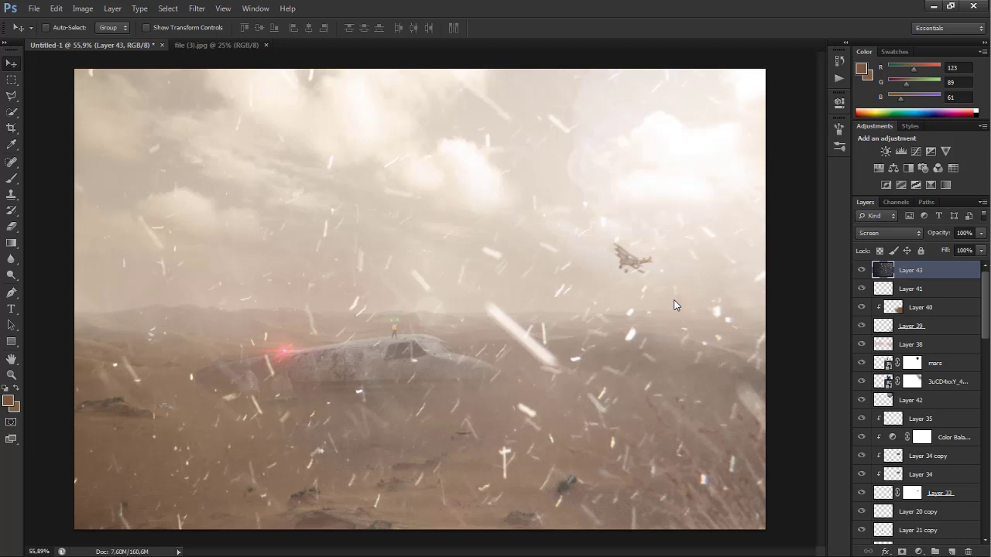
{"action": "left_click", "coordinate": [901, 551], "text": "alt"}
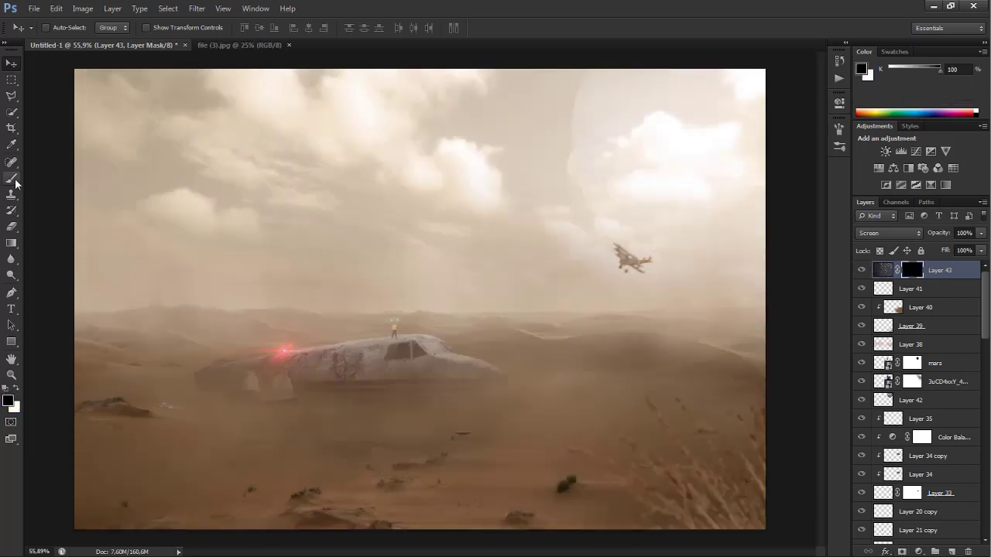
- Paint white on Layer 43's mask around the plane's nose and adjust the mask's levels
{"action": "key", "text": "b"}
{"action": "key", "text": "x"}
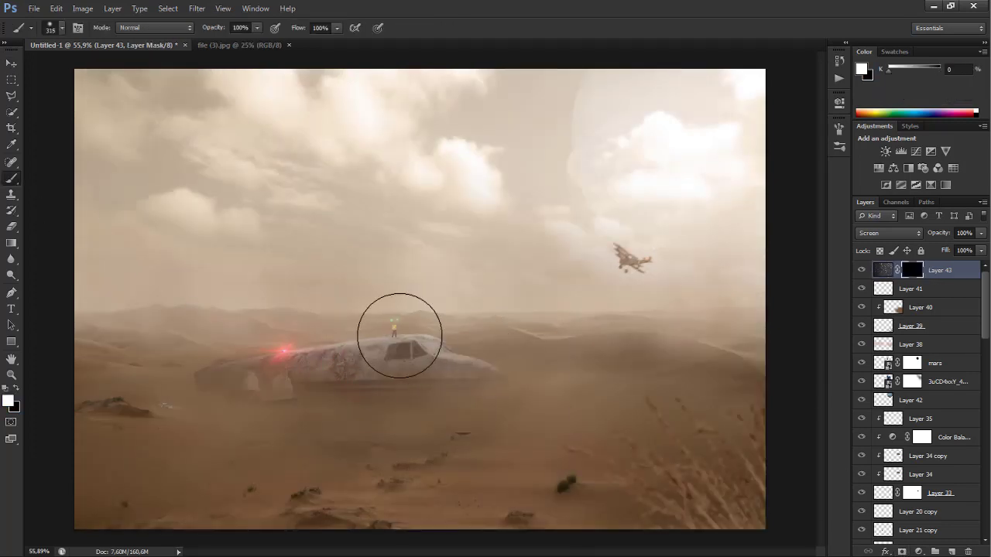
{"action": "mouse_move", "coordinate": [398, 332]}
{"action": "left_mouse_down"}
{"action": "mouse_move", "coordinate": [549, 347]}
{"action": "mouse_move", "coordinate": [512, 356]}
{"action": "mouse_move", "coordinate": [609, 350]}
{"action": "left_mouse_up"}
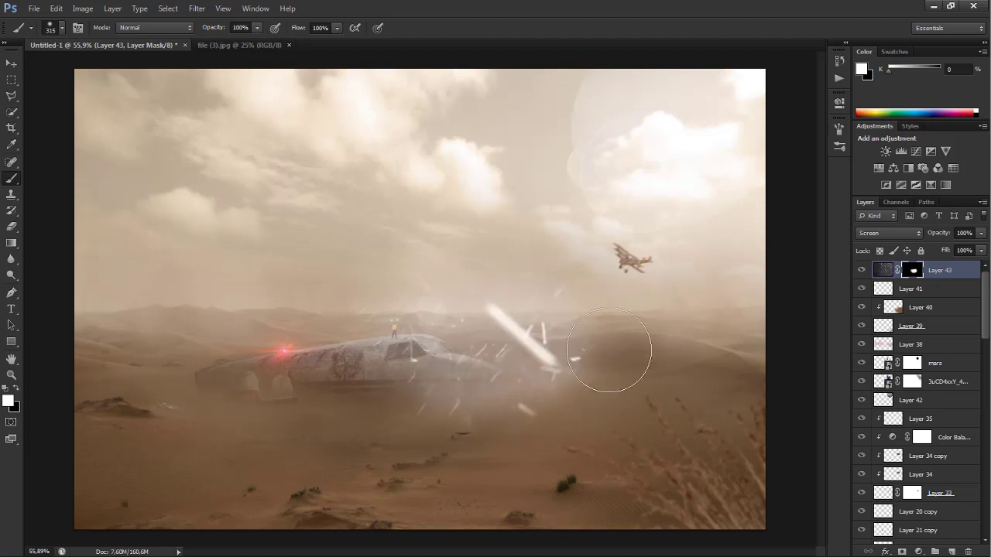
{"action": "key", "text": "ctrl+l"}
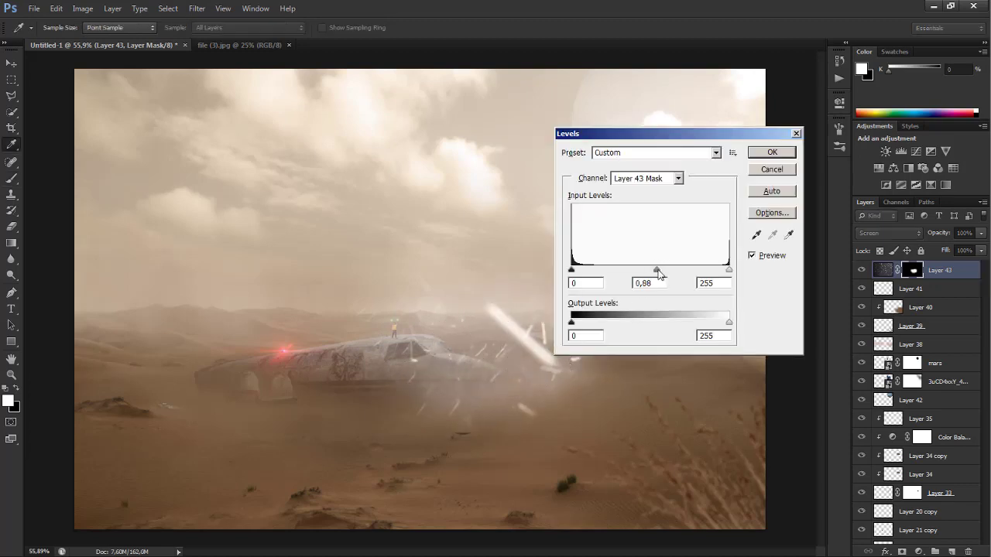
{"action": "left_click", "coordinate": [794, 170]}
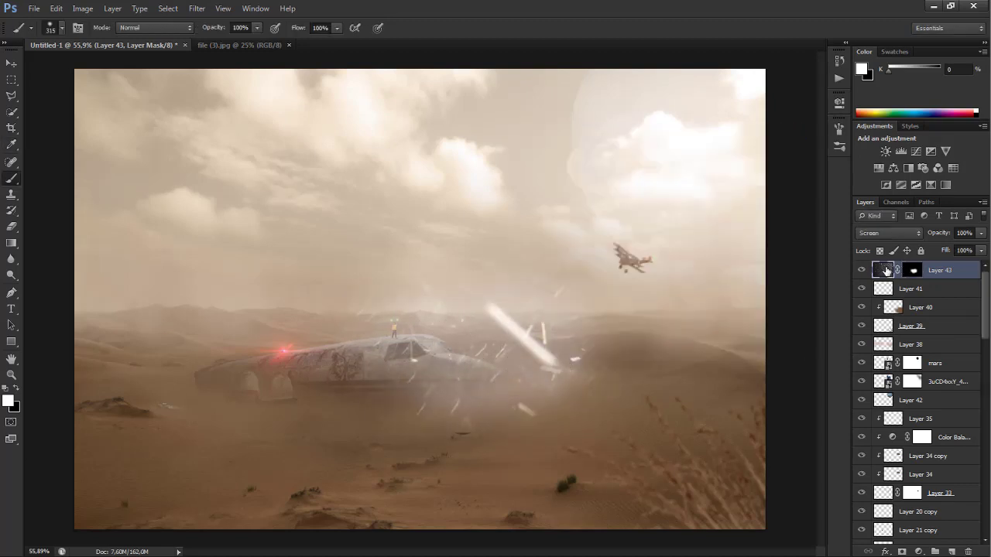
- Adjust levels on the particle image, shift the streaks, and lower Layer 43 opacity to 14%
{"action": "left_click", "coordinate": [886, 270]}
{"action": "key", "text": "ctrl+l"}
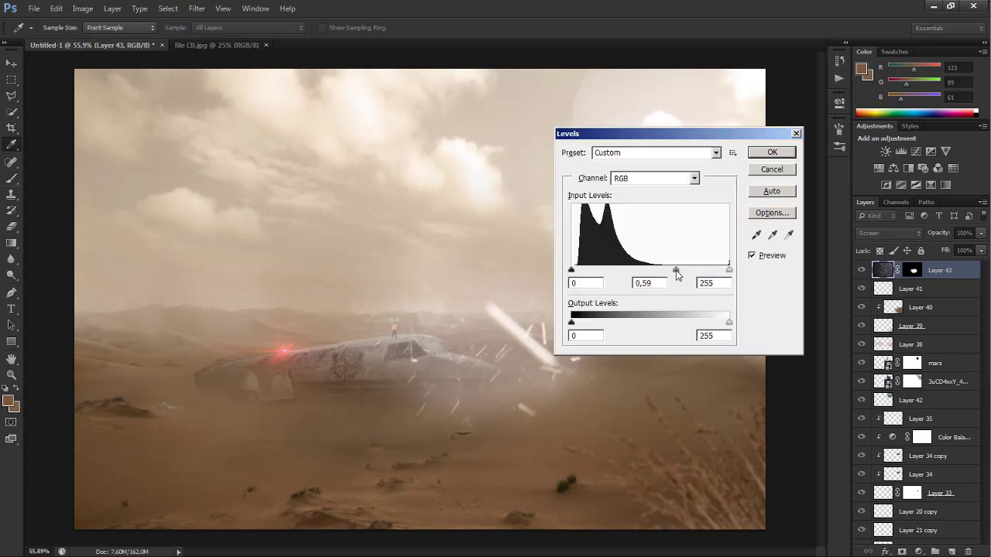
{"action": "left_click", "coordinate": [772, 153]}
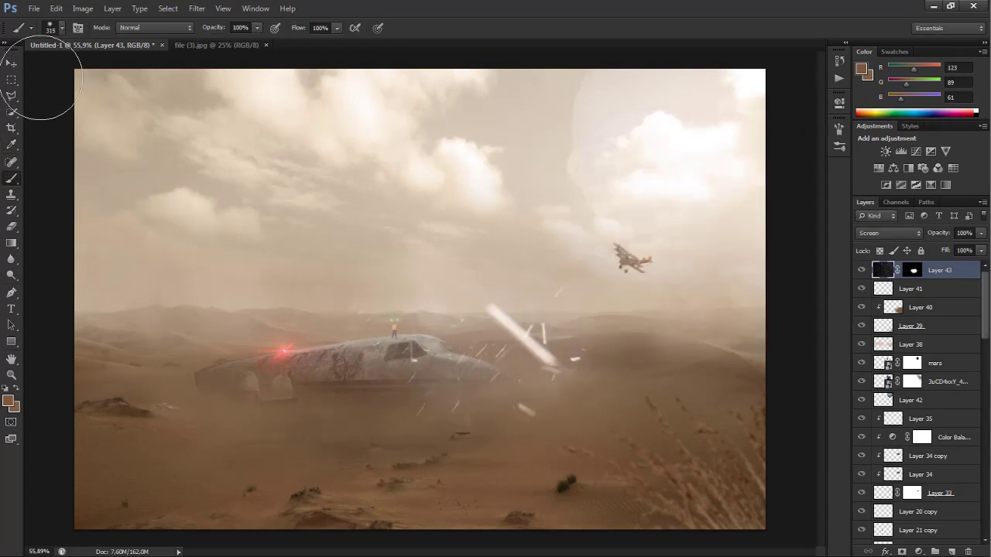
{"action": "key", "text": "v"}
{"action": "mouse_move", "coordinate": [491, 353]}
{"action": "left_mouse_down"}
{"action": "mouse_move", "coordinate": [460, 362]}
{"action": "mouse_move", "coordinate": [532, 350]}
{"action": "left_mouse_up"}
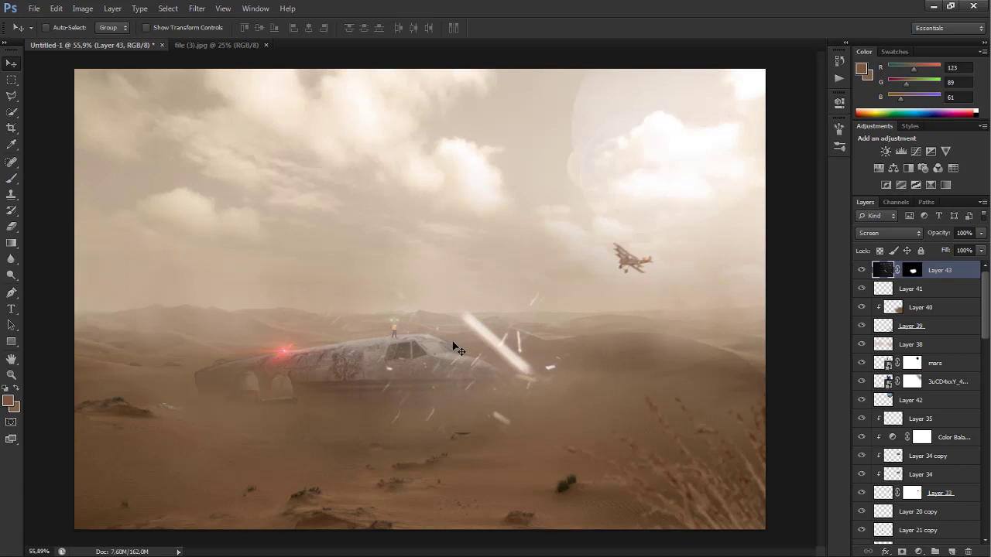
{"action": "scroll", "coordinate": [453, 343], "scroll_direction": "down", "scroll_amount": 1}
{"action": "left_click_drag", "start_coordinate": [936, 234], "coordinate": [886, 234]}
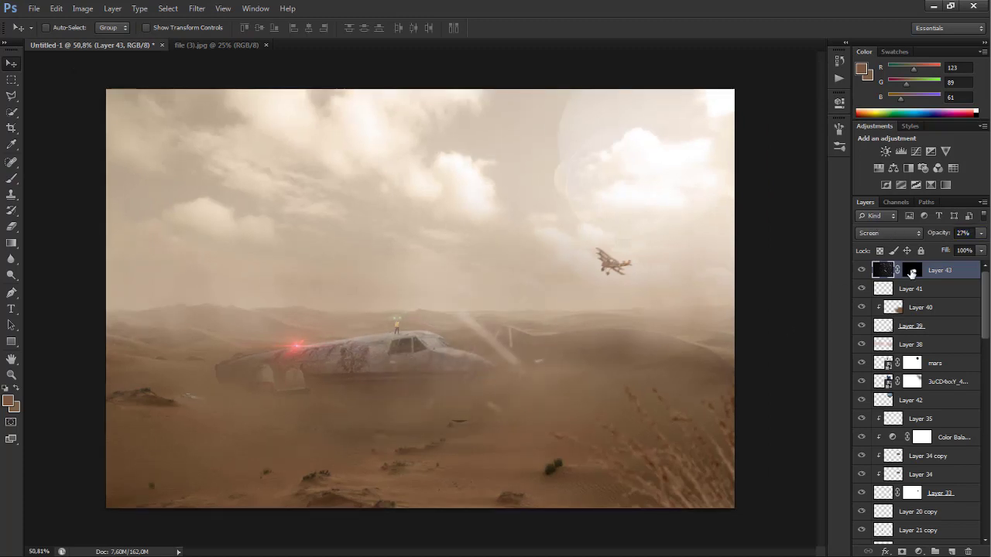
- Select Layer 43's mask and set up a smaller brush with default colours
{"action": "left_click", "coordinate": [911, 270]}
{"action": "key", "text": "d"}
{"action": "key", "text": "s"}
{"action": "key", "text": "b"}
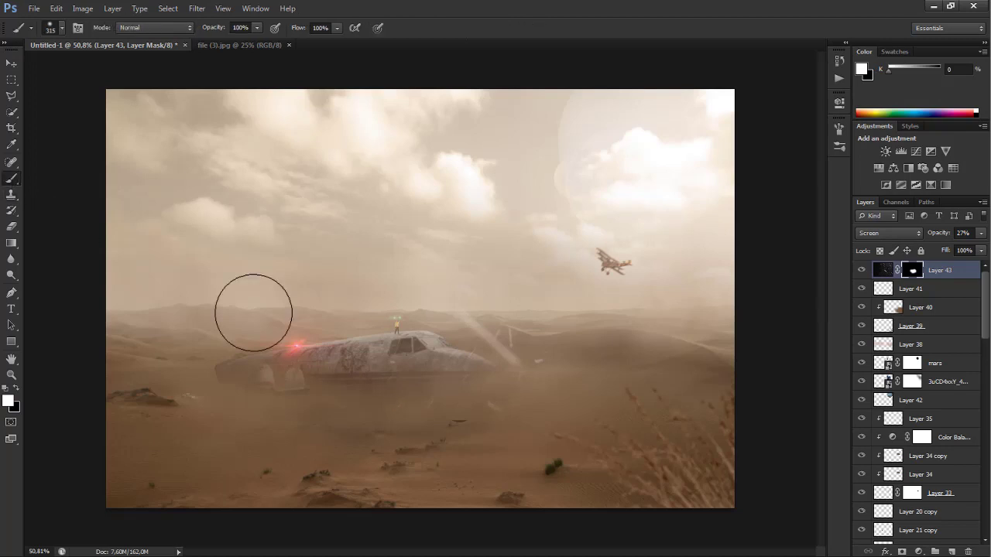
{"action": "key", "text": "bracketleft"}
{"action": "key", "text": "bracketleft"}
{"action": "key", "text": "bracketleft"}
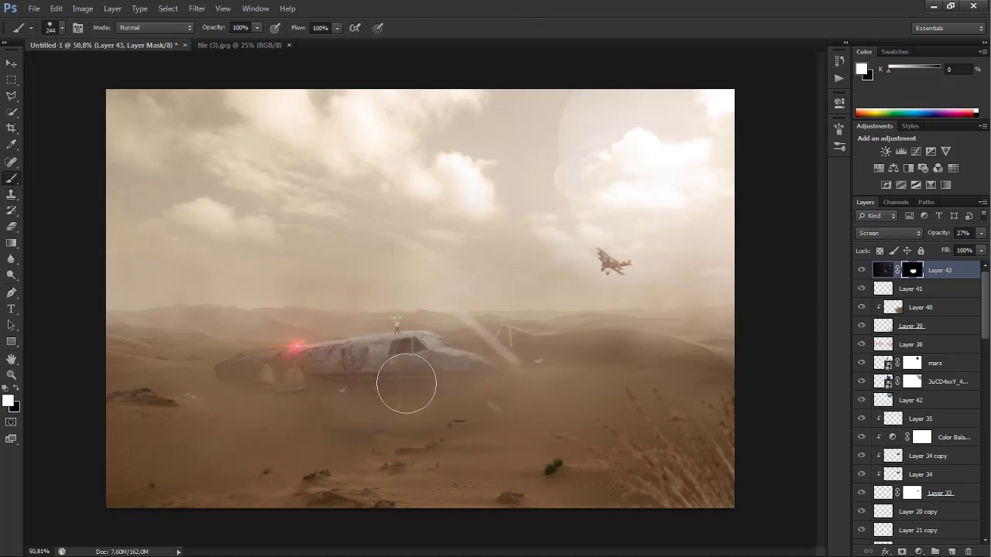
{"action": "scroll", "coordinate": [597, 424], "scroll_direction": "down", "scroll_amount": 1}
{"action": "scroll", "coordinate": [910, 374], "scroll_direction": "down", "scroll_amount": 8}
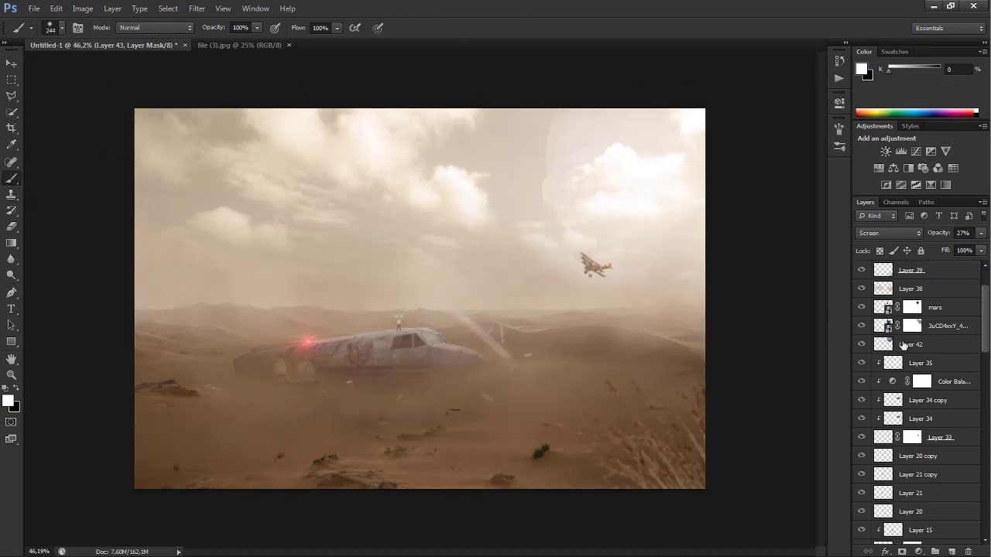
{"action": "scroll", "coordinate": [910, 374], "scroll_direction": "down", "scroll_amount": 5}
- Select Layer 1, the sand layer, and switch to the Patch Tool
{"action": "left_click", "coordinate": [882, 440]}
{"action": "scroll", "coordinate": [488, 433], "scroll_direction": "up", "scroll_amount": 3}
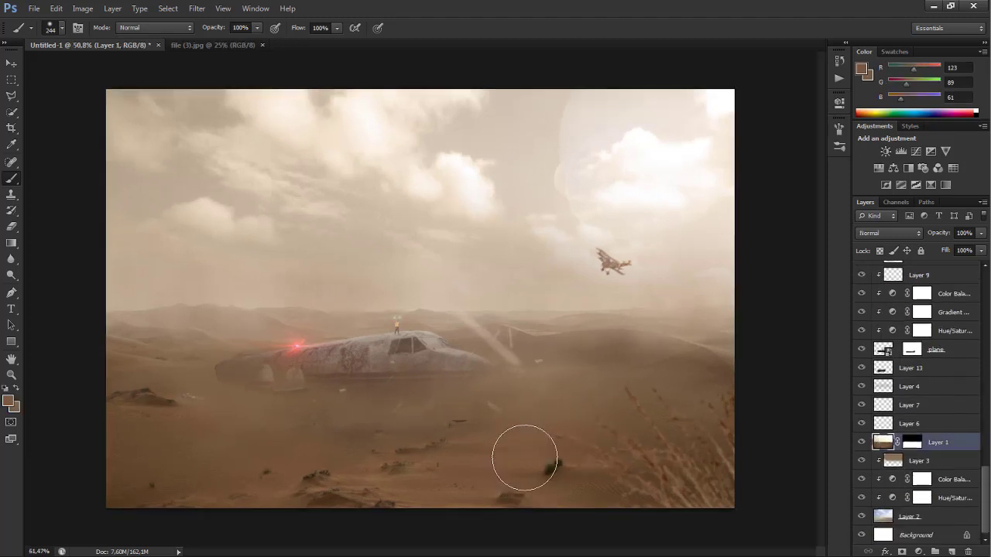
{"action": "left_click_drag", "start_coordinate": [12, 96], "coordinate": [58, 99]}
{"action": "left_click_drag", "start_coordinate": [496, 379], "coordinate": [458, 334]}
{"action": "scroll", "coordinate": [525, 422], "scroll_direction": "up", "scroll_amount": 1}
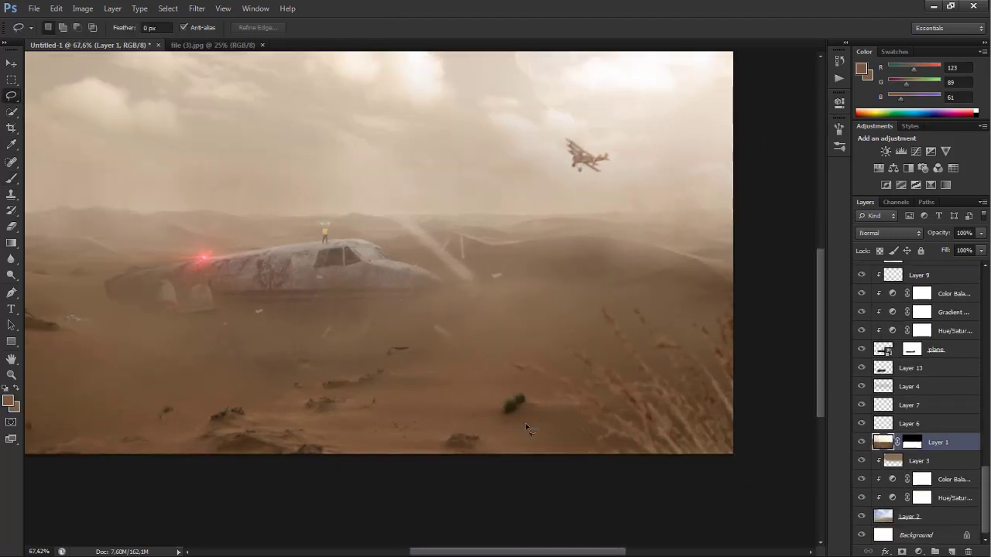
{"action": "scroll", "coordinate": [524, 423], "scroll_direction": "up", "scroll_amount": 1}
{"action": "left_click", "coordinate": [11, 193]}
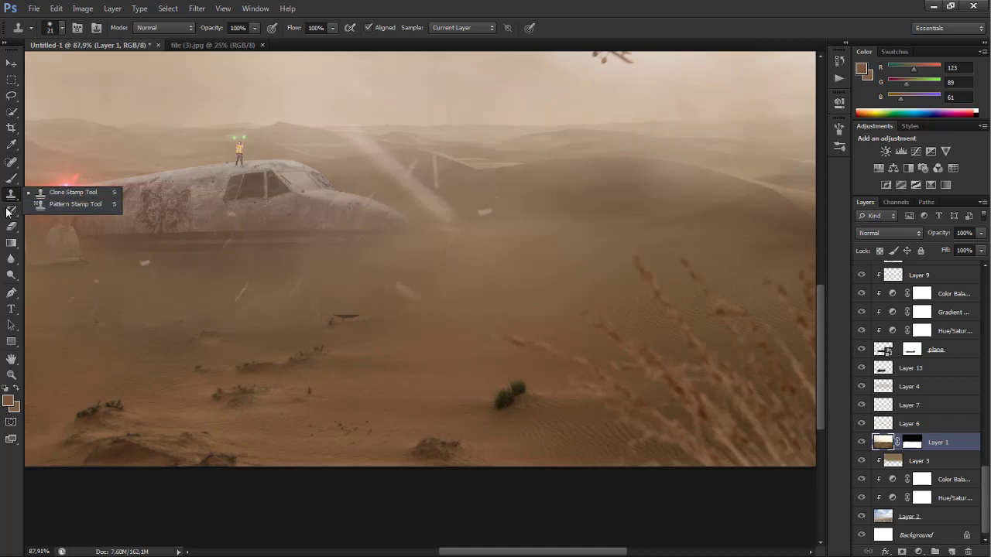
{"action": "left_click", "coordinate": [17, 162]}
{"action": "left_click", "coordinate": [85, 186]}
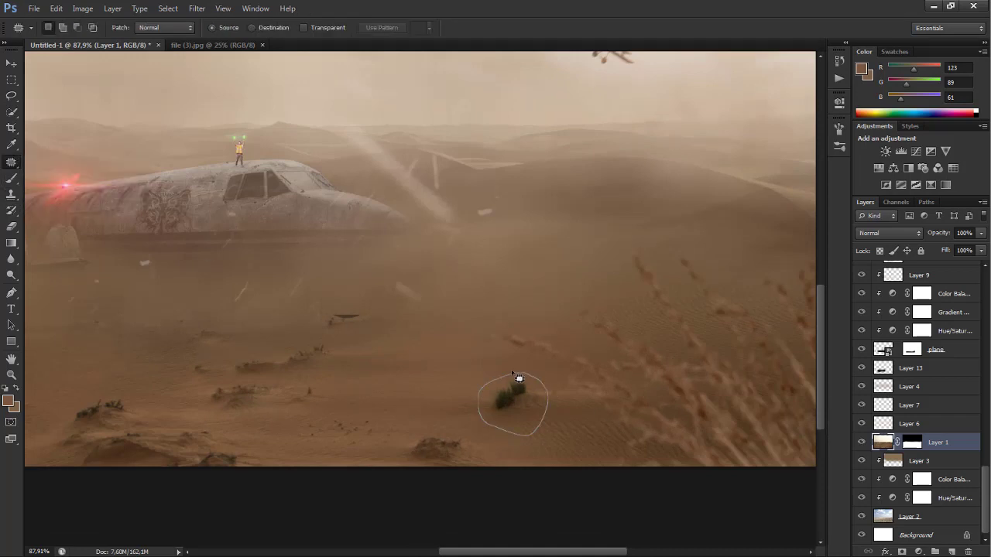
- Patch the dark bush in the foreground sand with clean nearby sand
{"action": "left_click_drag", "start_coordinate": [518, 378], "coordinate": [514, 374]}
{"action": "left_click_drag", "start_coordinate": [509, 393], "coordinate": [615, 340]}
{"action": "key", "text": "ctrl+d"}
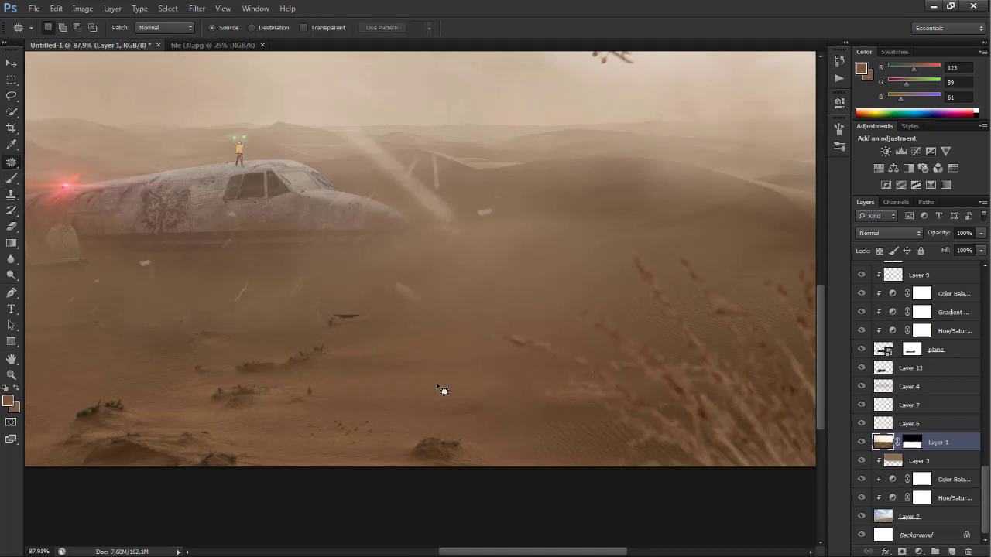
- Patch out the small dark speck on the sand and inspect the cleaned dunes
{"action": "scroll", "coordinate": [362, 316], "scroll_direction": "up", "scroll_amount": 4}
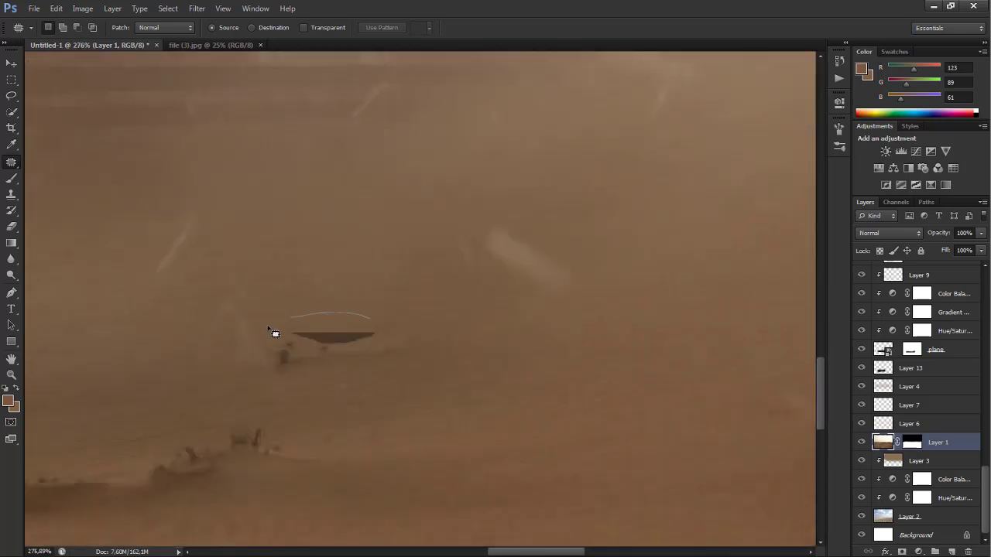
{"action": "left_click_drag", "start_coordinate": [274, 328], "coordinate": [388, 358]}
{"action": "key", "text": "ctrl+d"}
{"action": "scroll", "coordinate": [403, 372], "scroll_direction": "down", "scroll_amount": 2}
{"action": "scroll", "coordinate": [404, 372], "scroll_direction": "down", "scroll_amount": 2}
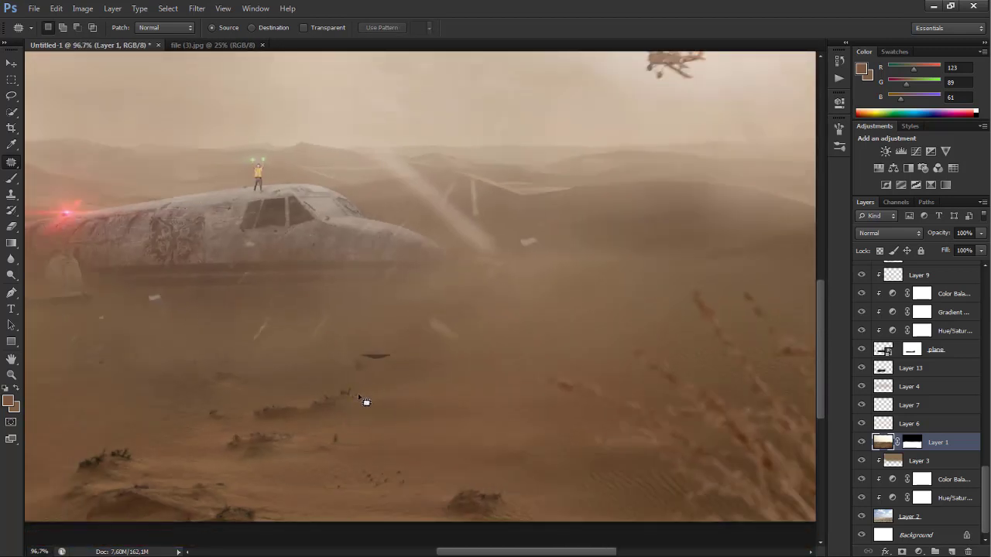
{"action": "scroll", "coordinate": [363, 401], "scroll_direction": "down", "scroll_amount": 2}
{"action": "scroll", "coordinate": [157, 443], "scroll_direction": "up", "scroll_amount": 3}
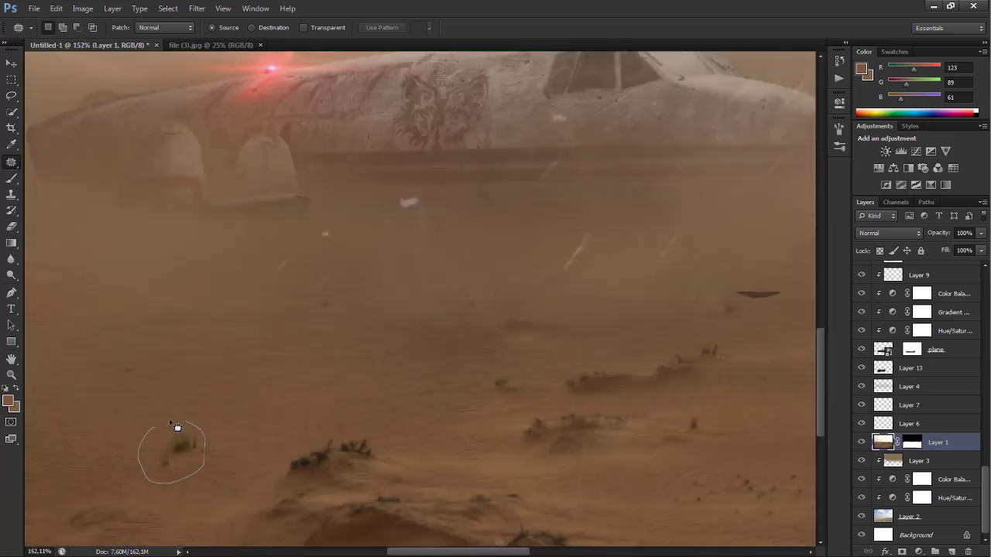
{"action": "scroll", "coordinate": [194, 433], "scroll_direction": "down", "scroll_amount": 3}
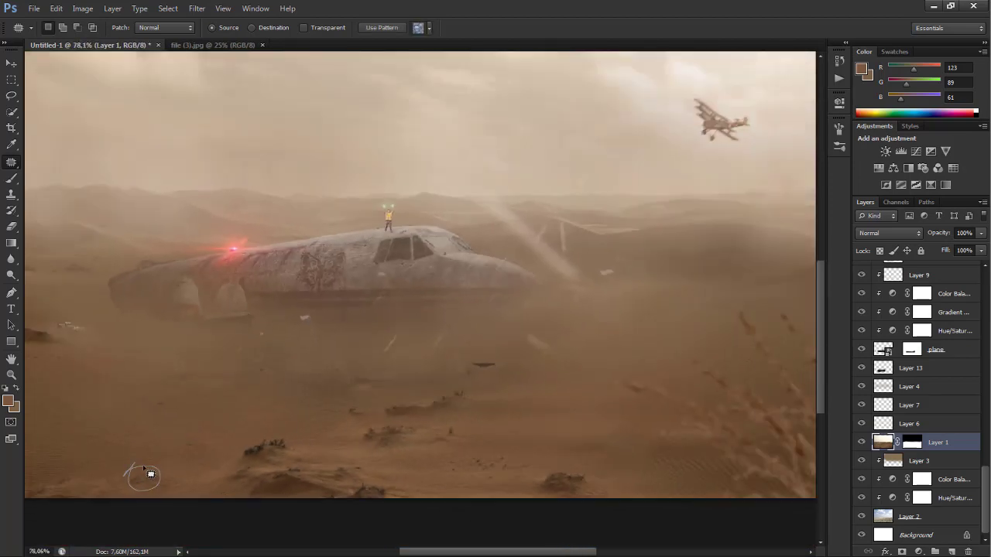
{"action": "scroll", "coordinate": [200, 467], "scroll_direction": "down", "scroll_amount": 2}
{"action": "scroll", "coordinate": [81, 428], "scroll_direction": "up", "scroll_amount": 3}
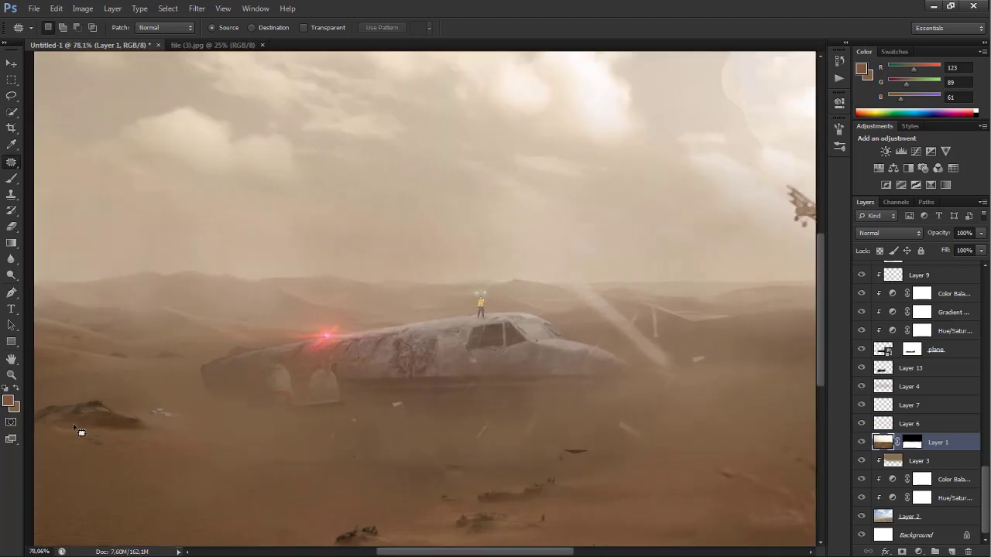
{"action": "scroll", "coordinate": [101, 453], "scroll_direction": "up", "scroll_amount": 1}
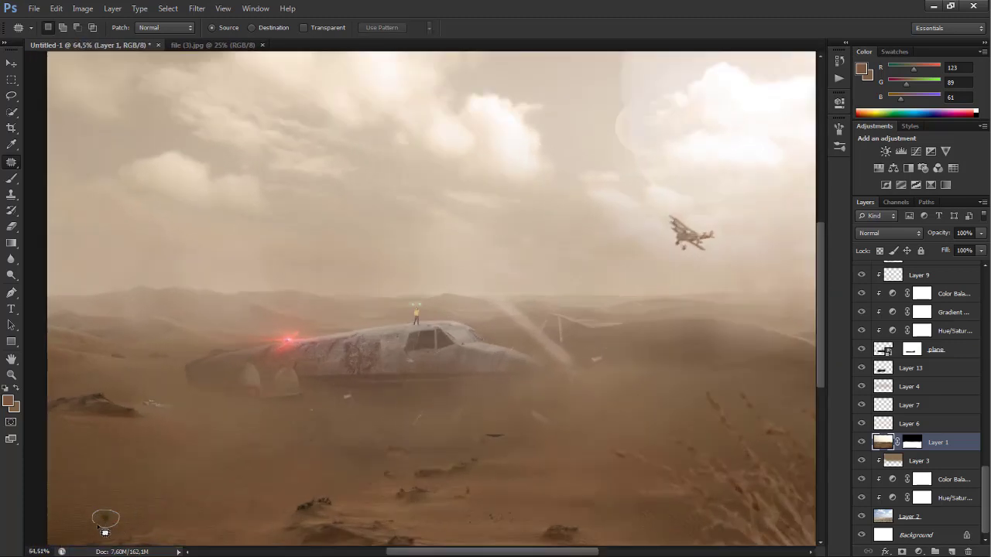
- Add a Curves layer lifting the Red and Blue shadow points, at 50% opacity
{"action": "left_click", "coordinate": [11, 62]}
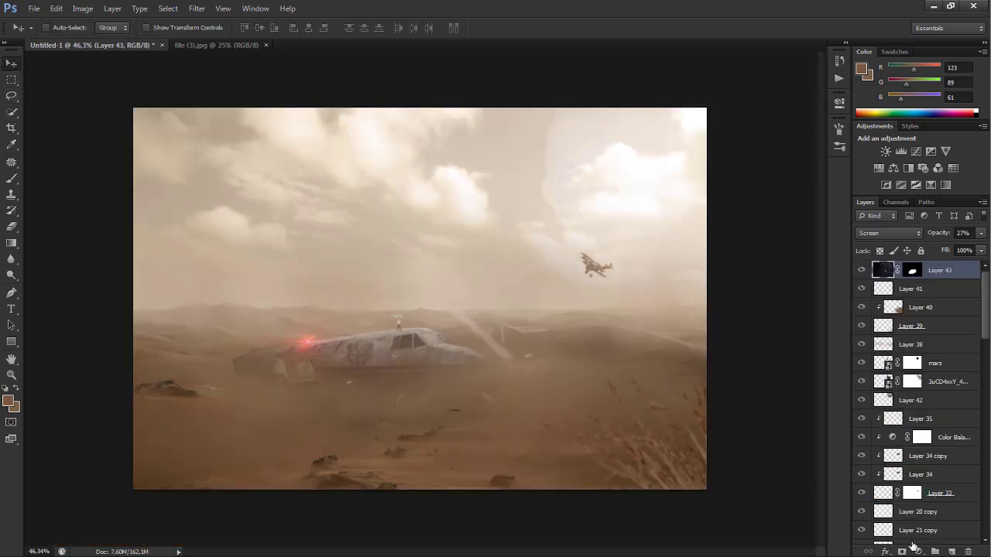
{"action": "left_click", "coordinate": [916, 549]}
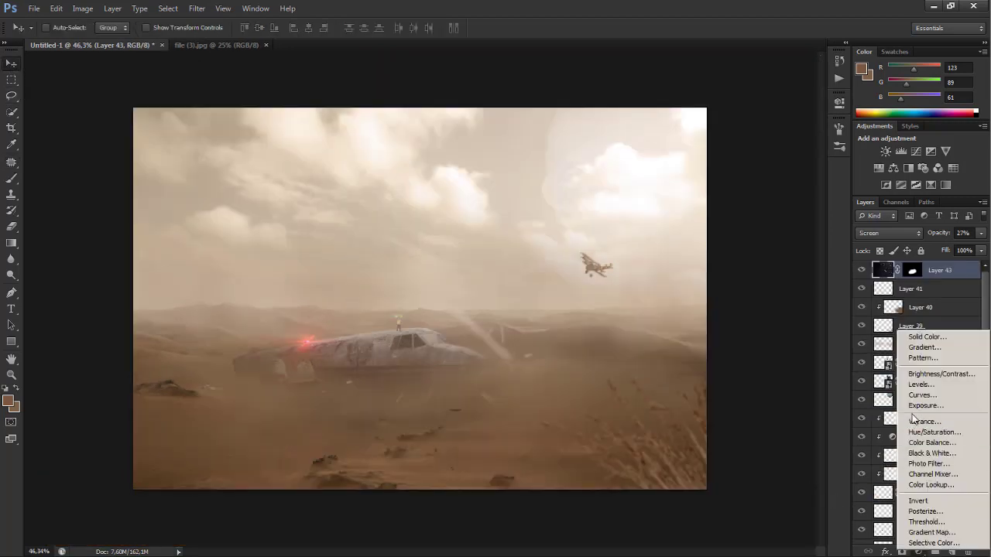
{"action": "left_click", "coordinate": [923, 395]}
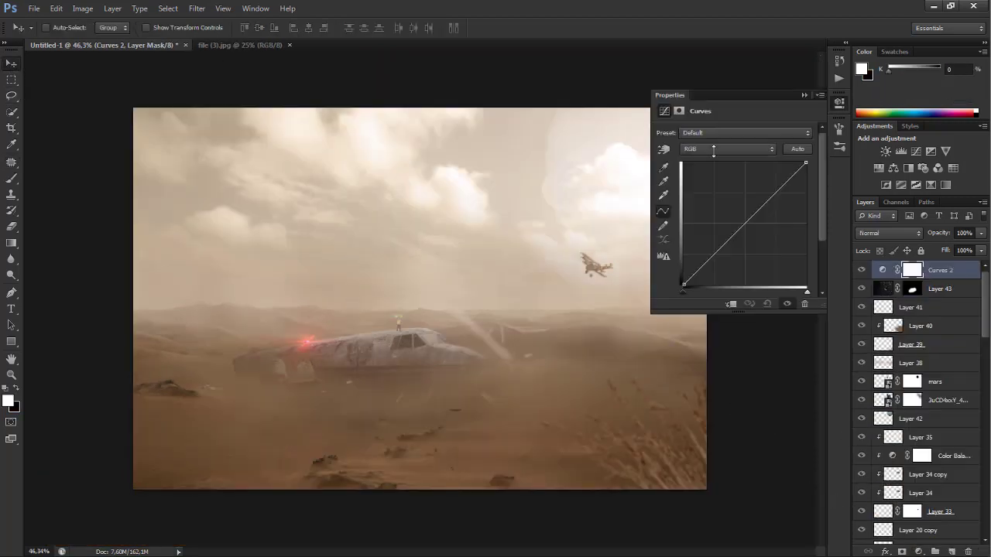
{"action": "left_click", "coordinate": [711, 149]}
{"action": "left_click", "coordinate": [710, 171]}
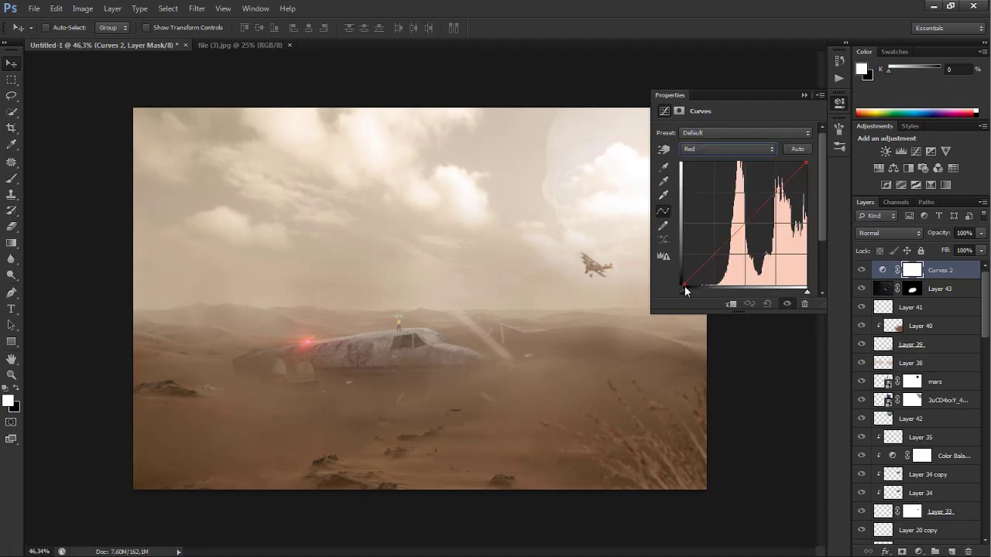
{"action": "left_click_drag", "start_coordinate": [683, 283], "coordinate": [673, 279]}
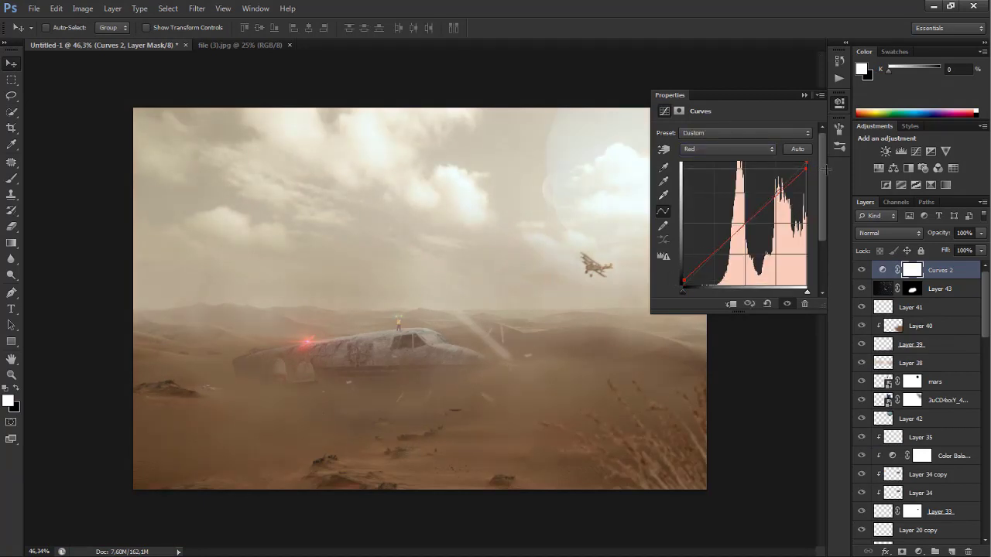
{"action": "left_click", "coordinate": [727, 148]}
{"action": "left_click", "coordinate": [710, 195]}
{"action": "left_click_drag", "start_coordinate": [685, 288], "coordinate": [682, 277]}
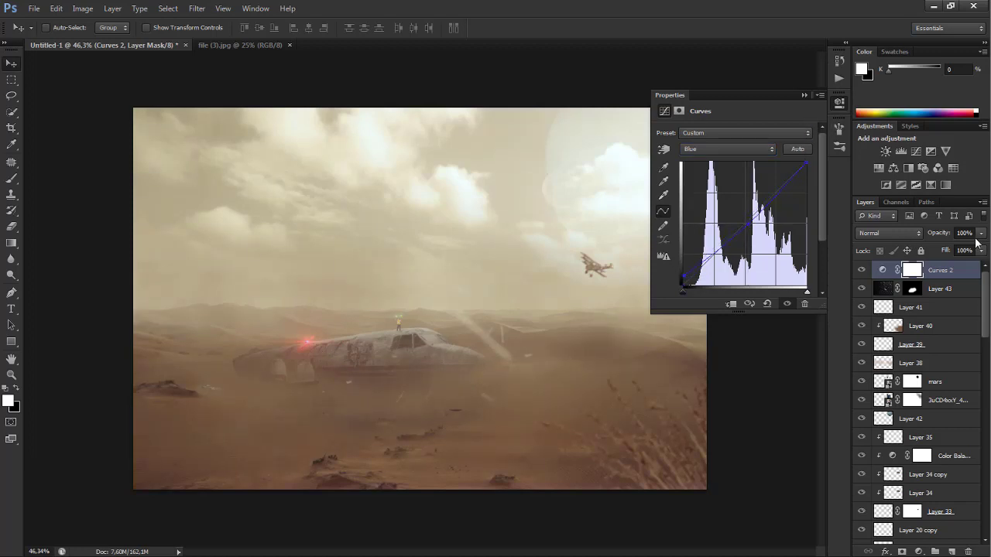
{"action": "left_click", "coordinate": [964, 233]}
{"action": "type", "text": "50"}
- Add a Color Lookup layer using Candlelight.CUBE at 19% opacity
{"action": "left_click", "coordinate": [918, 551]}
{"action": "left_click", "coordinate": [930, 482]}
{"action": "left_click", "coordinate": [759, 133]}
{"action": "left_click", "coordinate": [743, 204]}
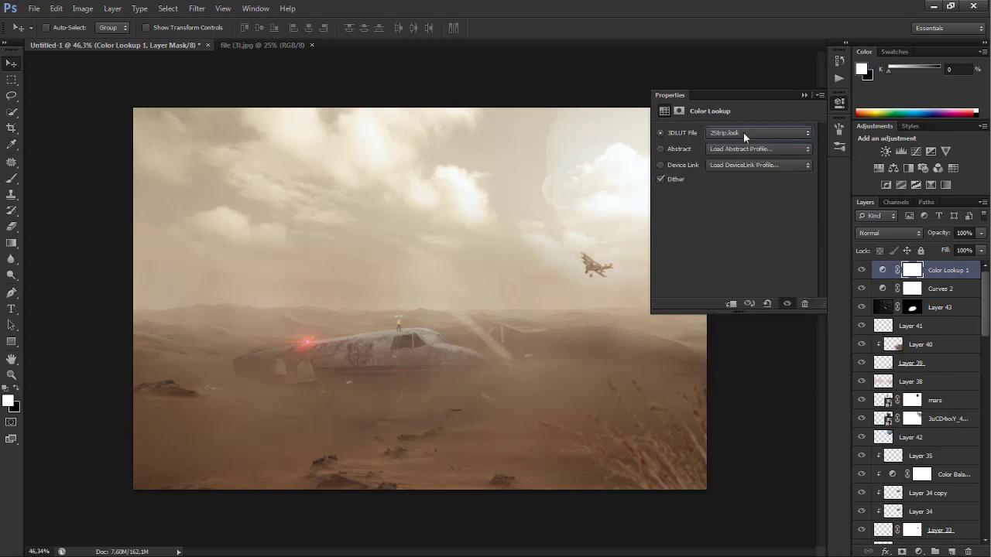
{"action": "key", "text": "Down"}
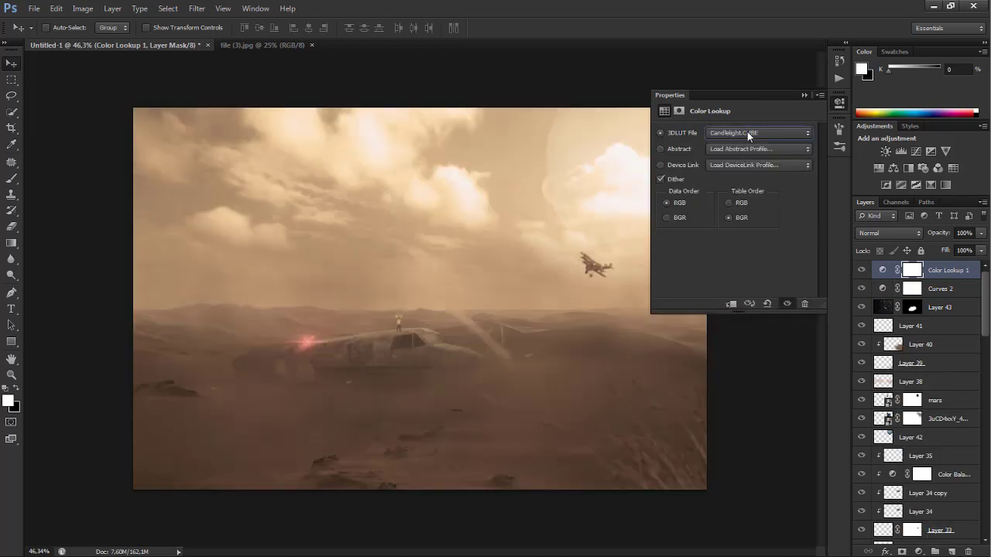
{"action": "left_click", "coordinate": [963, 233]}
{"action": "type", "text": "19"}
{"action": "key", "text": "Return"}
{"action": "left_click", "coordinate": [919, 551]}
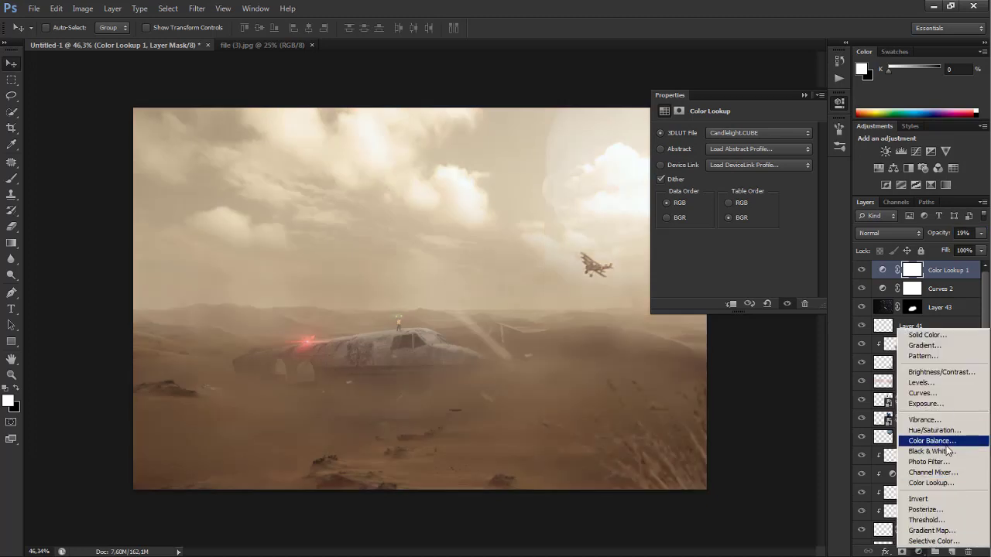
- Add a Gradient Map using the Violet–Orange gradient from the restored default presets
{"action": "left_click", "coordinate": [931, 530]}
{"action": "left_click", "coordinate": [740, 136]}
{"action": "left_click", "coordinate": [550, 101]}
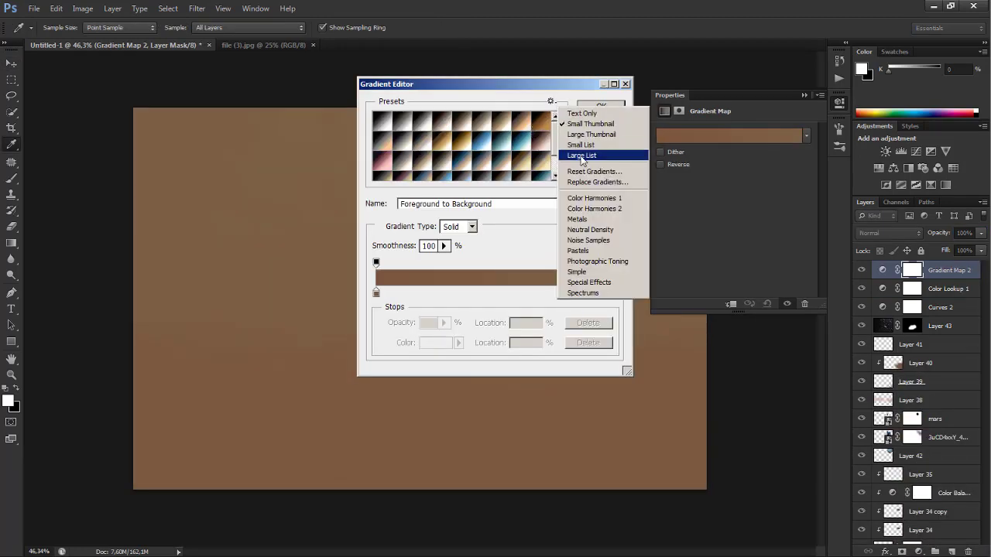
{"action": "left_click", "coordinate": [593, 172]}
{"action": "key", "text": "Return"}
{"action": "left_click", "coordinate": [462, 121]}
{"action": "left_click", "coordinate": [602, 107]}
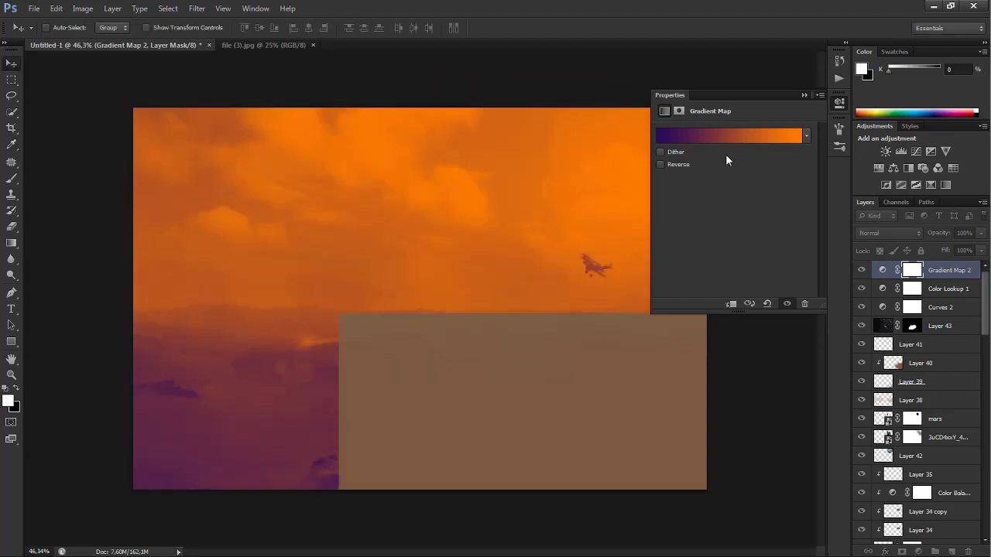
- Blend the gradient map in Soft Light and lower its opacity to about 13%
{"action": "left_click", "coordinate": [888, 233]}
{"action": "left_click", "coordinate": [878, 154]}
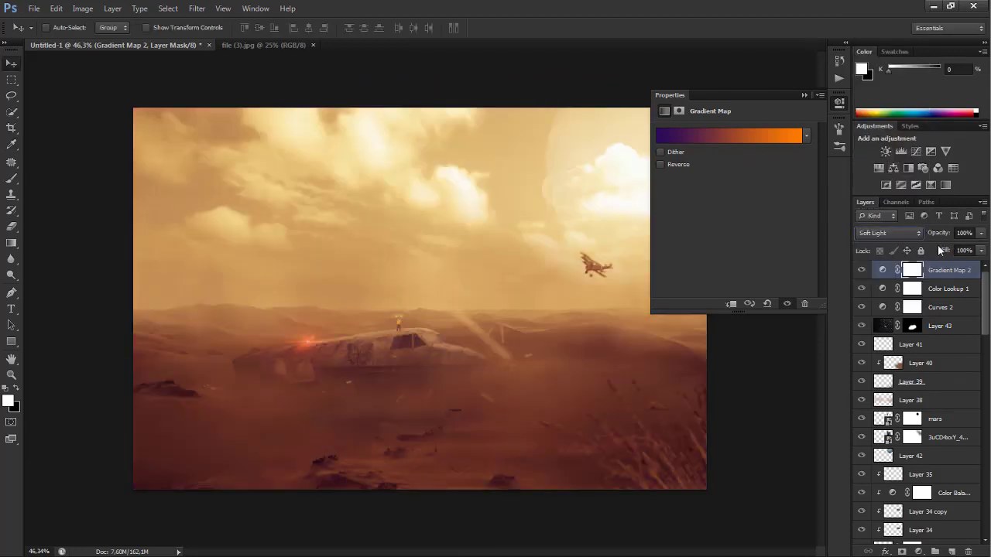
{"action": "left_click_drag", "start_coordinate": [938, 233], "coordinate": [895, 235]}
{"action": "left_click", "coordinate": [919, 551]}
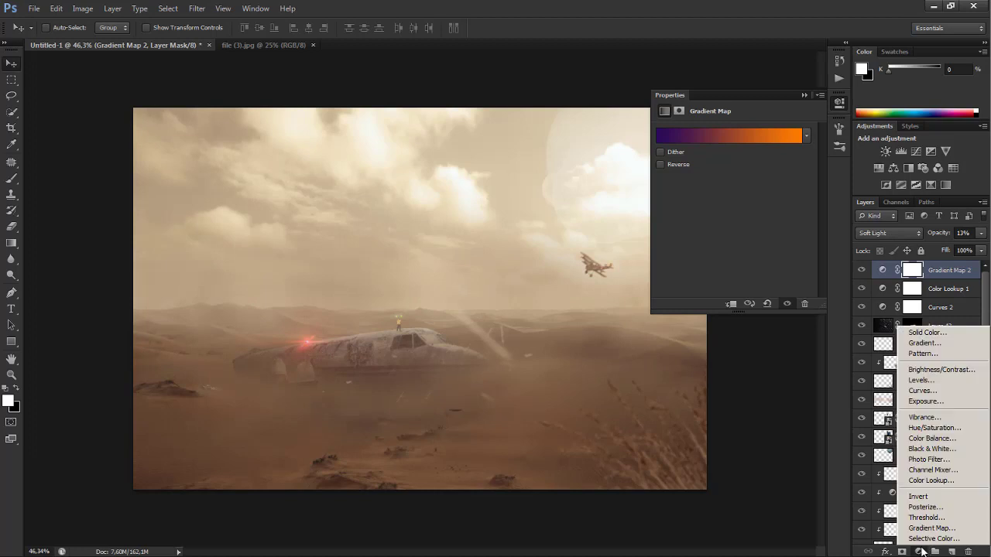
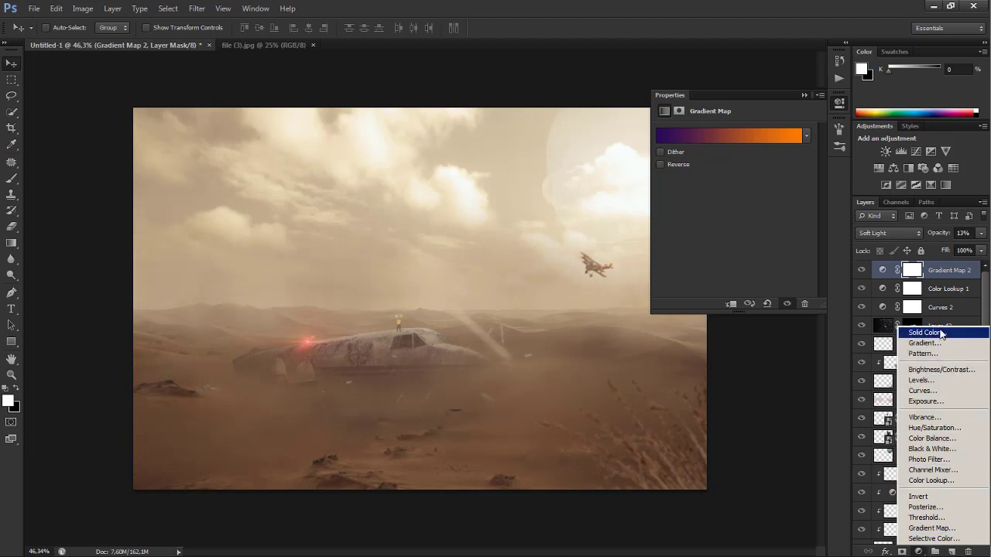
- Add a Selective Color layer adjusting cyan in the reds, and retune the Gradient Map 2, Color Lookup 1 and Curves 2 opacities
{"action": "left_click", "coordinate": [955, 537]}
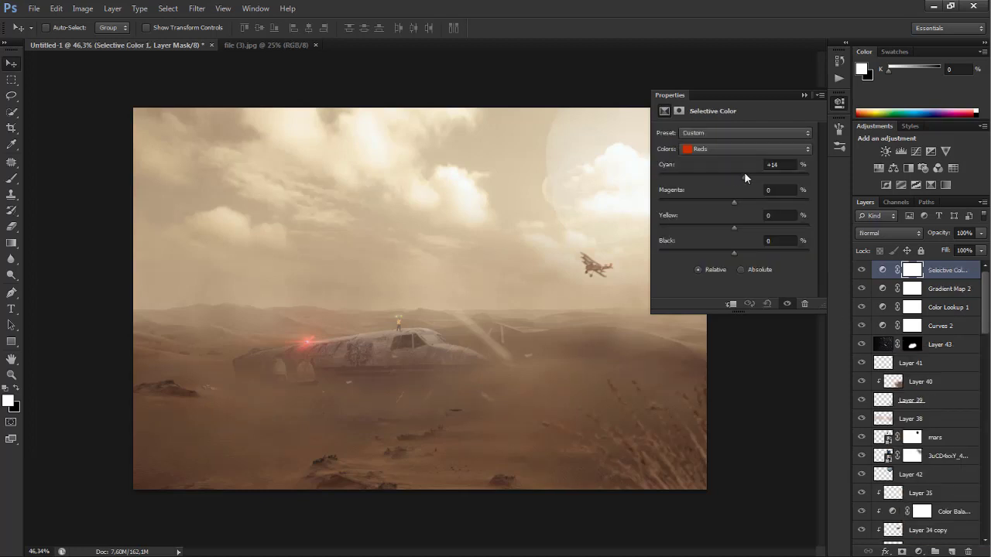
{"action": "left_click_drag", "start_coordinate": [725, 177], "coordinate": [727, 177]}
{"action": "key", "text": "alt+bracketleft"}
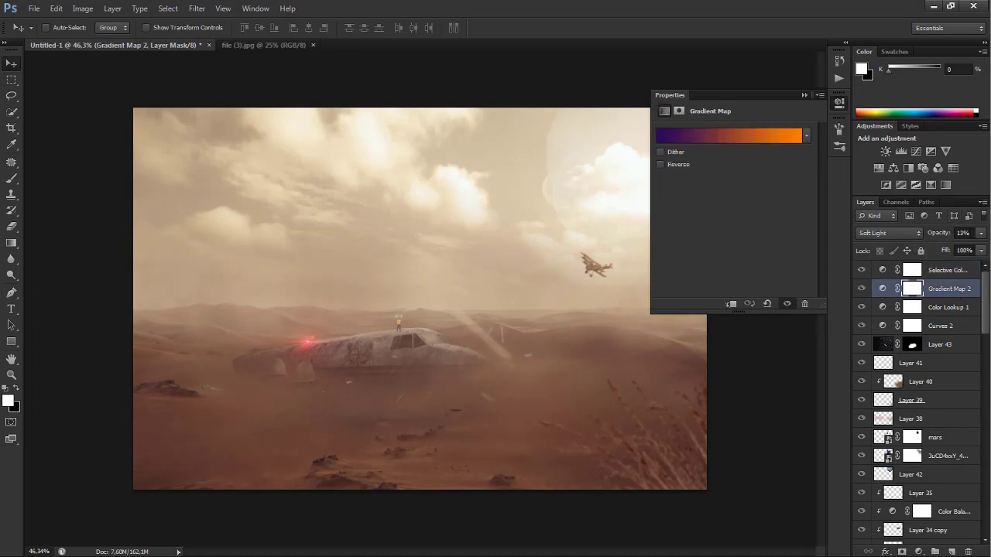
{"action": "key", "text": "Return"}
{"action": "key", "text": "alt+bracketleft"}
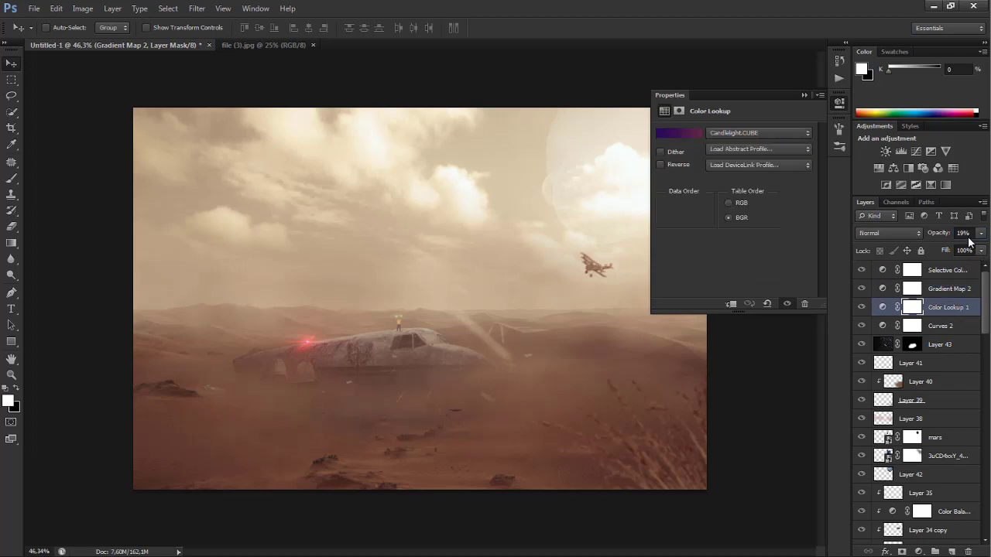
{"action": "key", "text": "Return"}
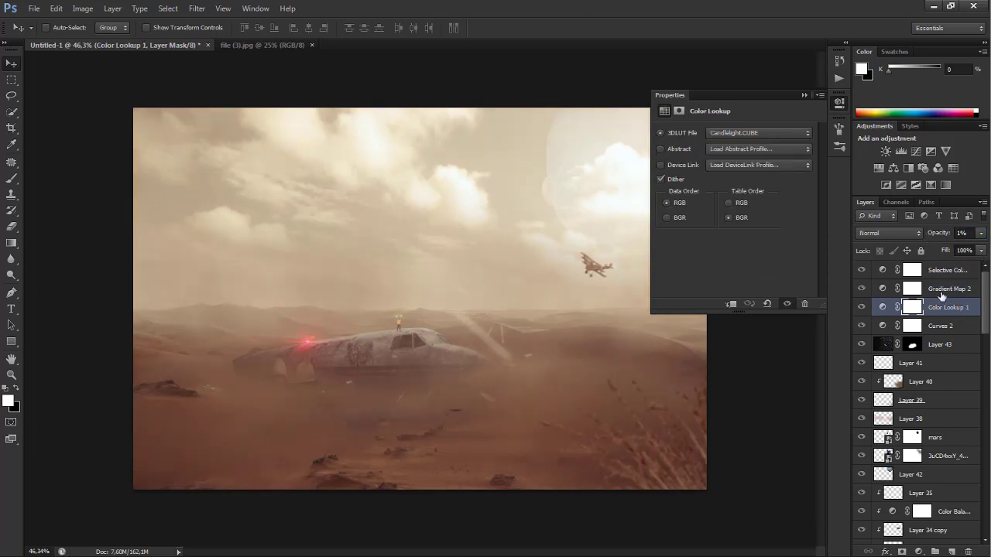
{"action": "key", "text": "alt+bracketleft"}
{"action": "key", "text": "Return"}
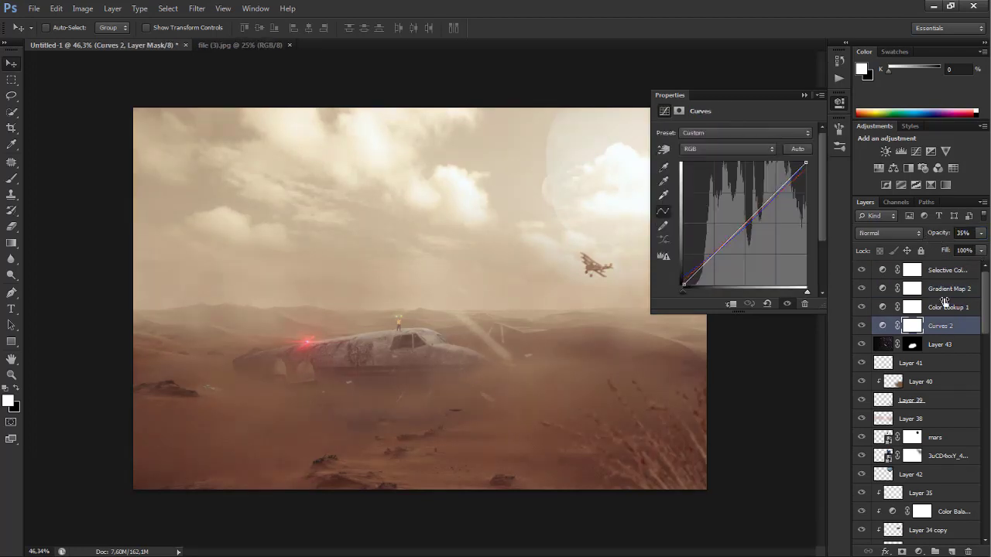
{"action": "key", "text": "alt+bracketright"}
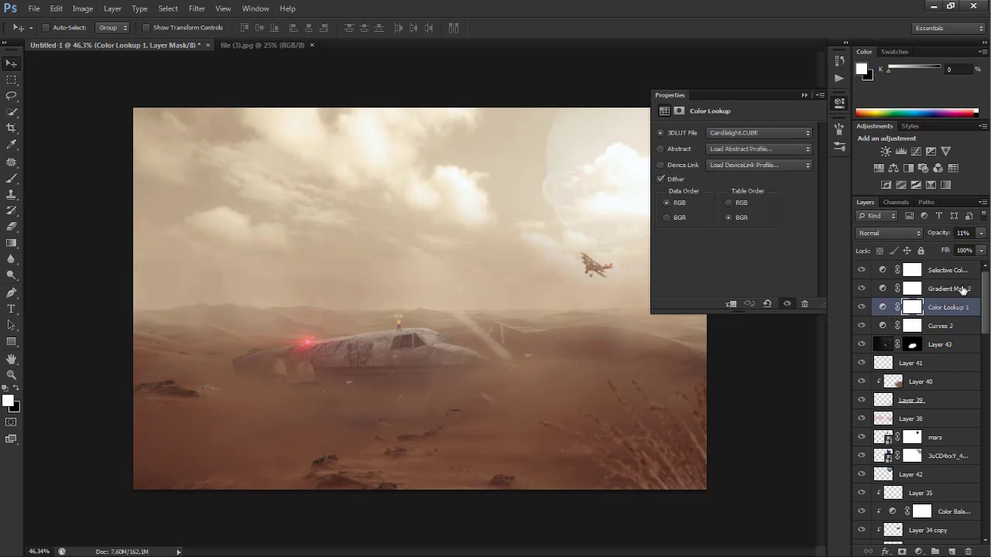
- Set Selective Color 1 to 80% opacity, close its properties and add an empty layer on top
{"action": "left_click", "coordinate": [958, 290]}
{"action": "key", "text": "alt+bracketright"}
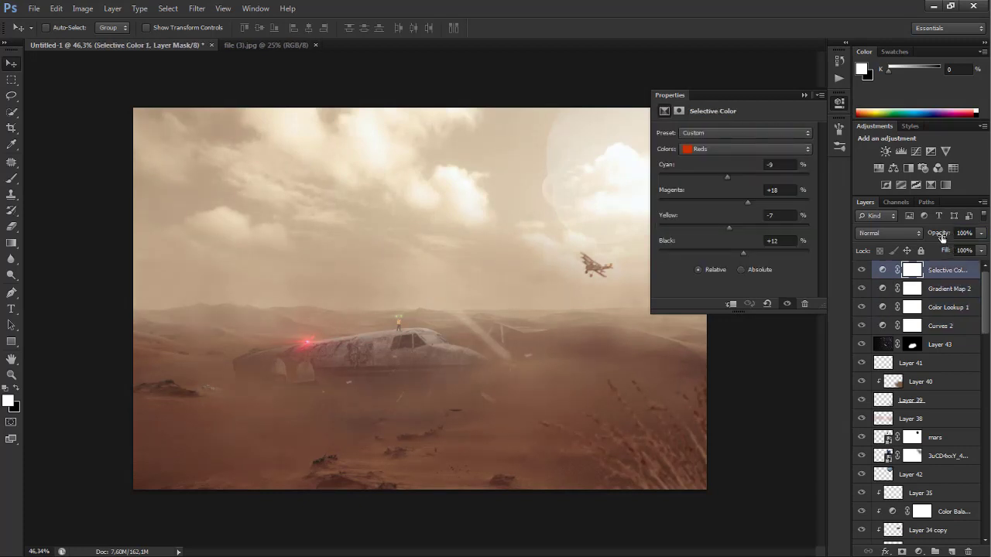
{"action": "left_click", "coordinate": [814, 98]}
{"action": "scroll", "coordinate": [358, 412], "scroll_direction": "up", "scroll_amount": 3}
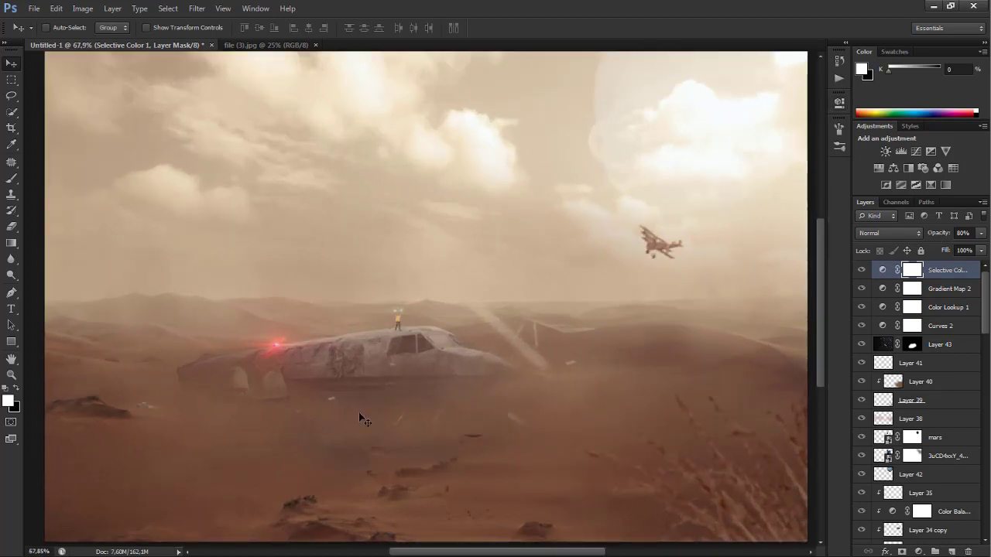
{"action": "scroll", "coordinate": [359, 412], "scroll_direction": "up", "scroll_amount": 2}
{"action": "scroll", "coordinate": [363, 398], "scroll_direction": "down", "scroll_amount": 4}
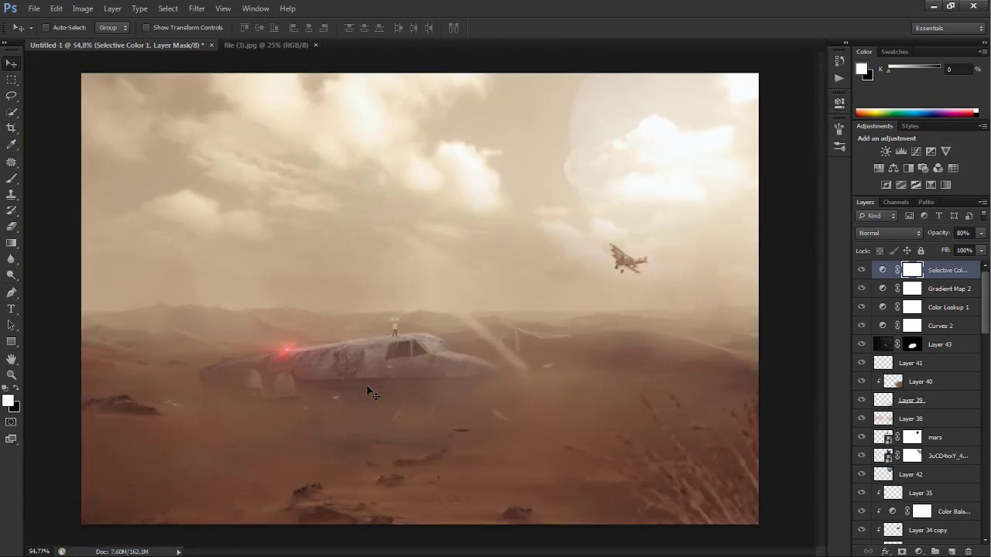
{"action": "scroll", "coordinate": [369, 393], "scroll_direction": "down", "scroll_amount": 1}
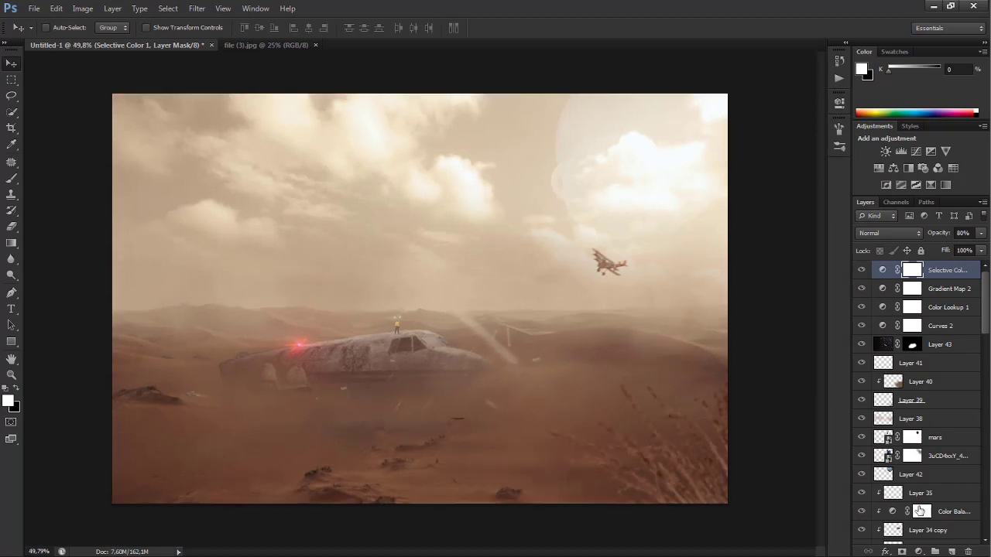
{"action": "left_click", "coordinate": [951, 551]}
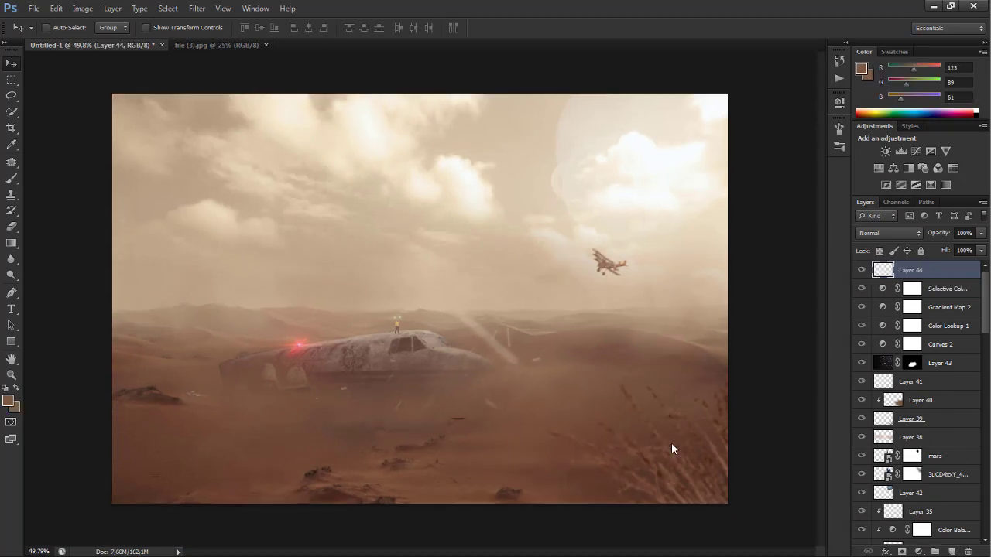
- Start a text layer at the bottom of the canvas and size the title up to 61 pt
{"action": "left_click", "coordinate": [11, 308]}
{"action": "left_click", "coordinate": [444, 484]}
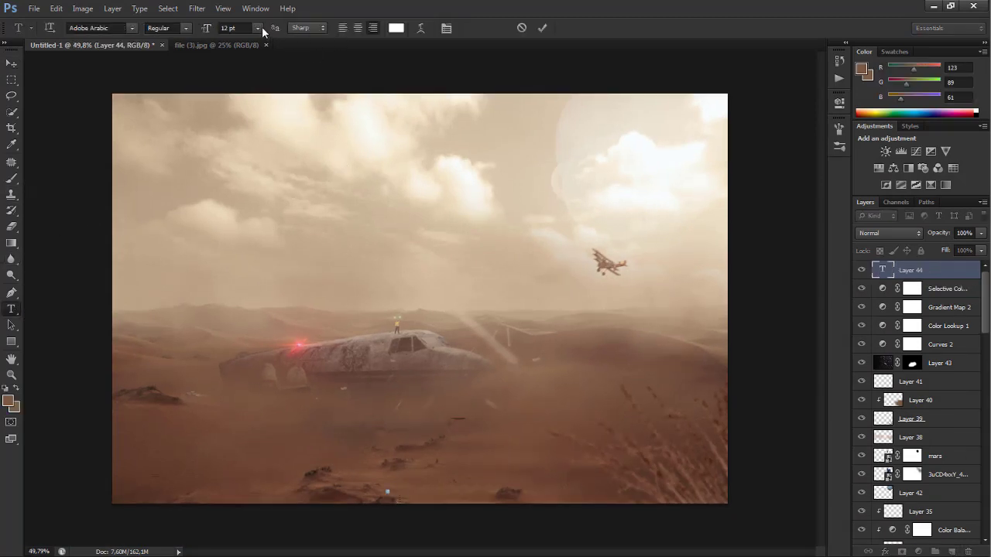
{"action": "left_click", "coordinate": [219, 29]}
{"action": "type", "text": "25"}
{"action": "key", "text": "Return"}
{"action": "double_click", "coordinate": [367, 488]}
{"action": "left_click_drag", "start_coordinate": [207, 28], "coordinate": [457, 528]}
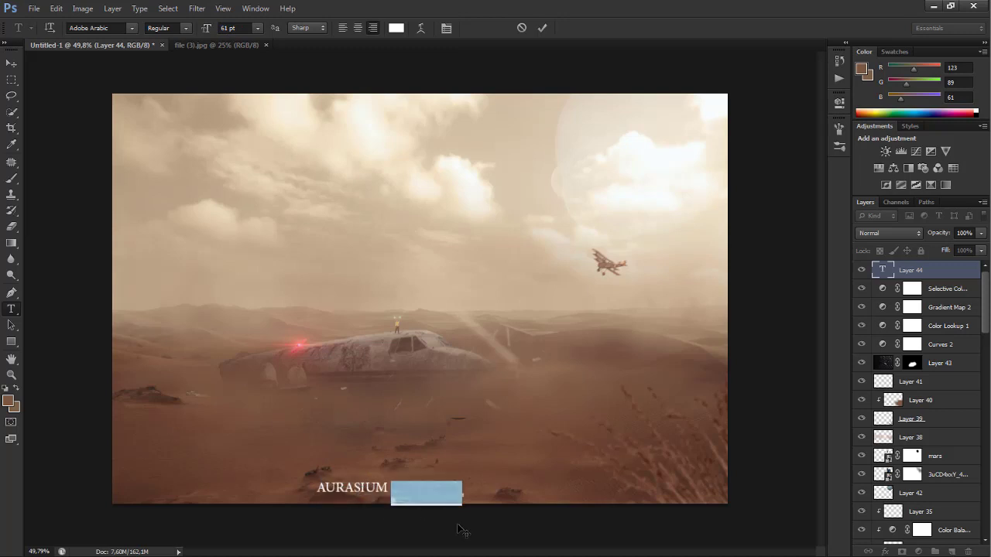
- Set the AURASIUM title to MS Sans Serif with 1100 tracking
{"action": "left_click", "coordinate": [116, 28]}
{"action": "key", "text": "Down"}
{"action": "key", "text": "Down"}
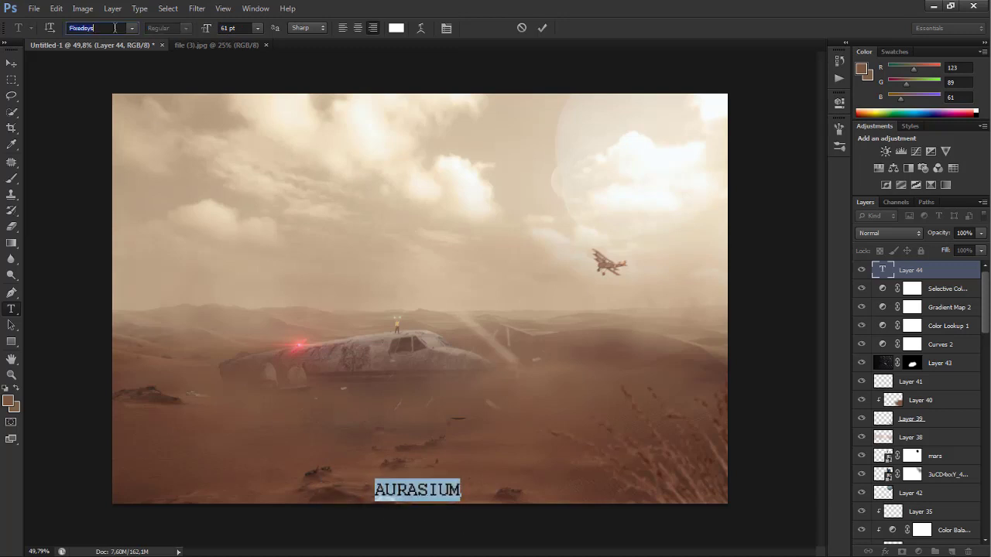
{"action": "key", "text": "Down"}
{"action": "key", "text": "Down"}
{"action": "key", "text": "Down"}
{"action": "key", "text": "Down"}
{"action": "key", "text": "Down"}
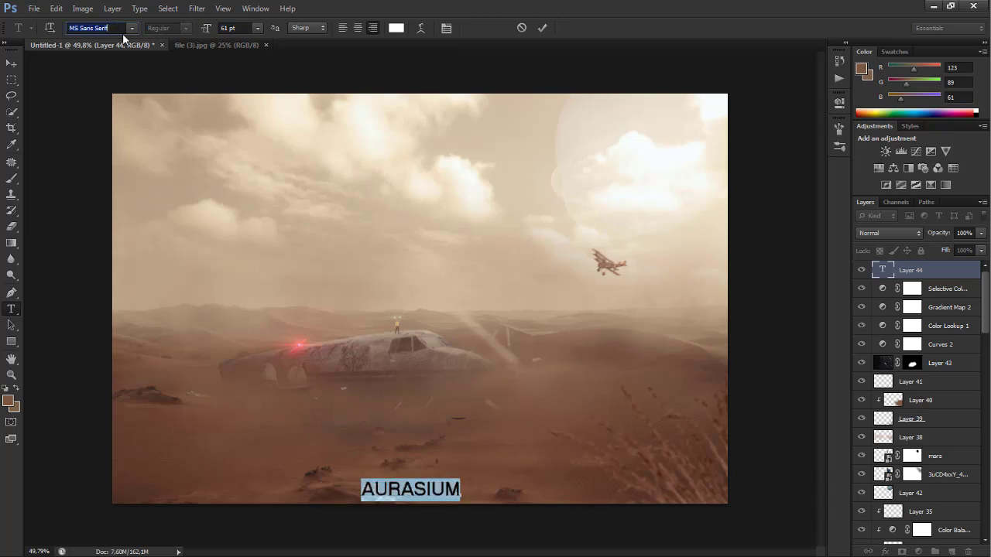
{"action": "left_click", "coordinate": [132, 28]}
{"action": "left_click", "coordinate": [446, 28]}
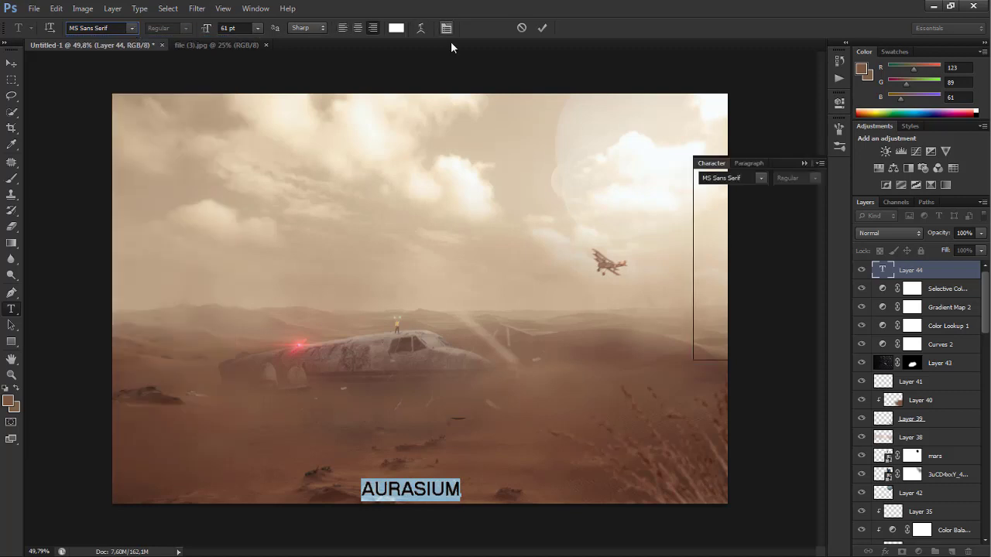
{"action": "left_click", "coordinate": [777, 206]}
{"action": "type", "text": "1100"}
{"action": "key", "text": "Return"}
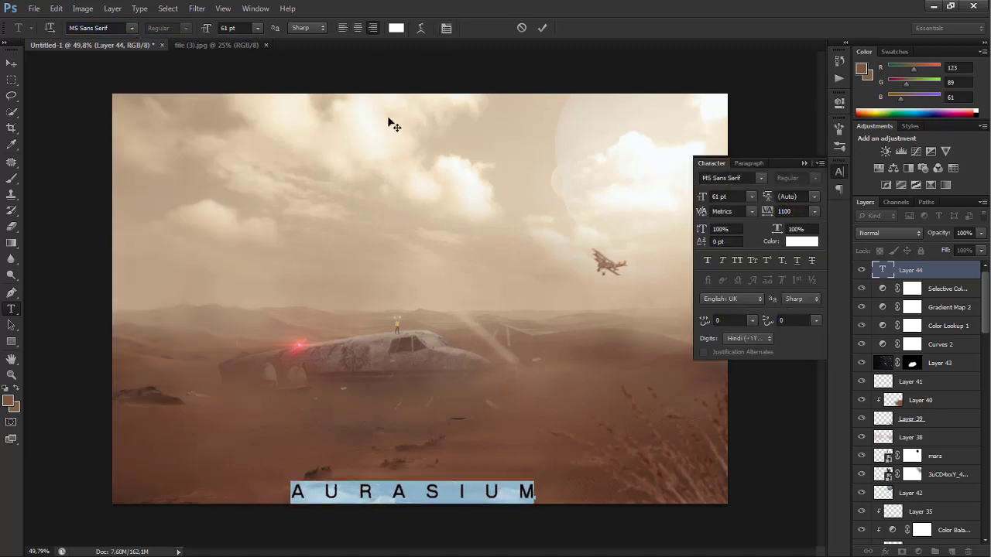
- Shrink the title to 34 pt, centre it along the bottom, commit it and add a new layer
{"action": "left_click_drag", "start_coordinate": [208, 33], "coordinate": [189, 34]}
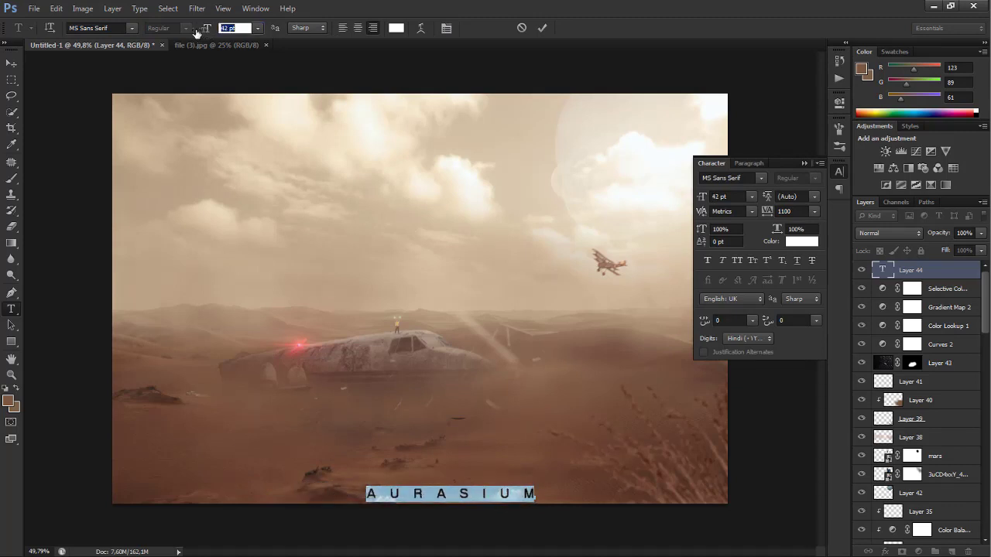
{"action": "type", "text": "34"}
{"action": "left_click_drag", "start_coordinate": [430, 513], "coordinate": [403, 520]}
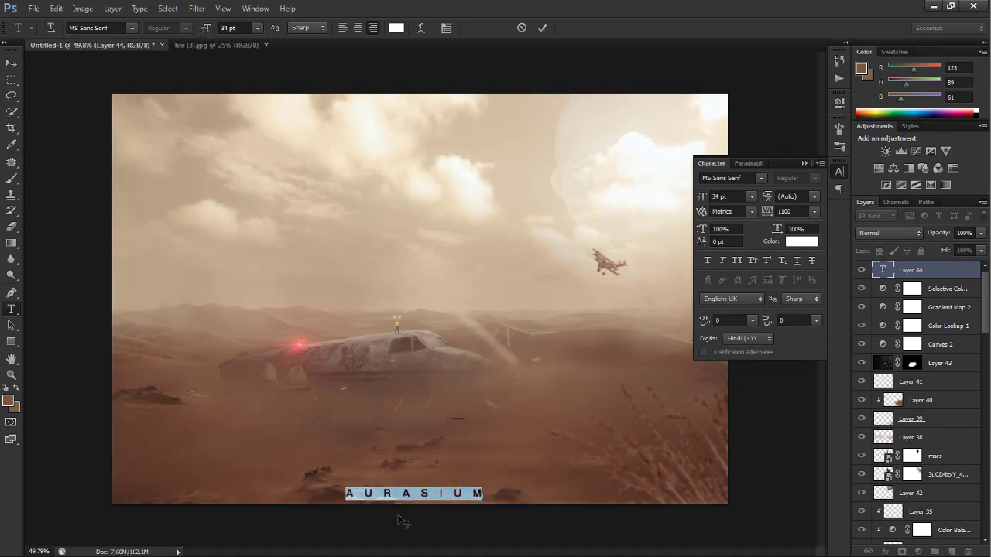
{"action": "left_click", "coordinate": [542, 28]}
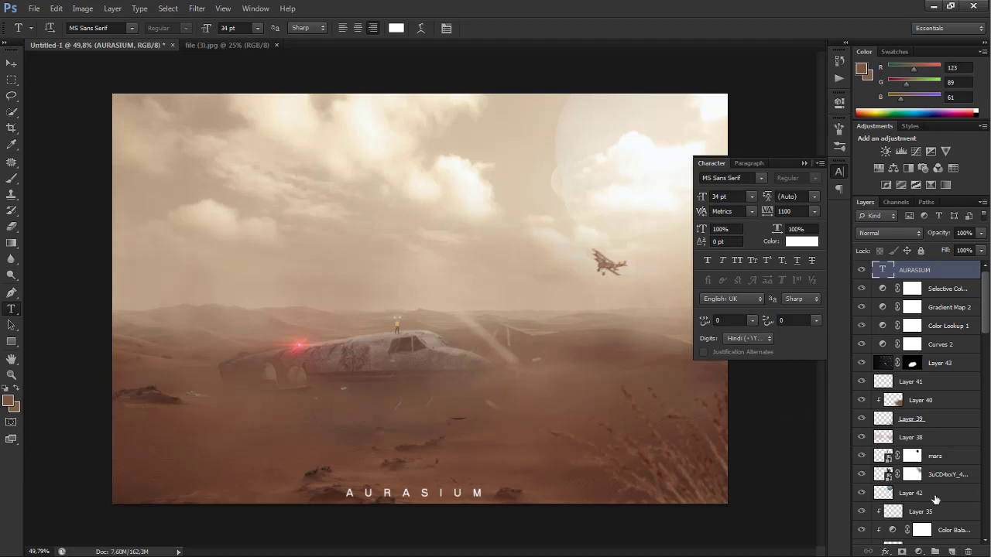
{"action": "left_click", "coordinate": [951, 551]}
- Start a 78 pt text layer above the title, abandon it, and add a new blank layer
{"action": "left_click", "coordinate": [550, 363]}
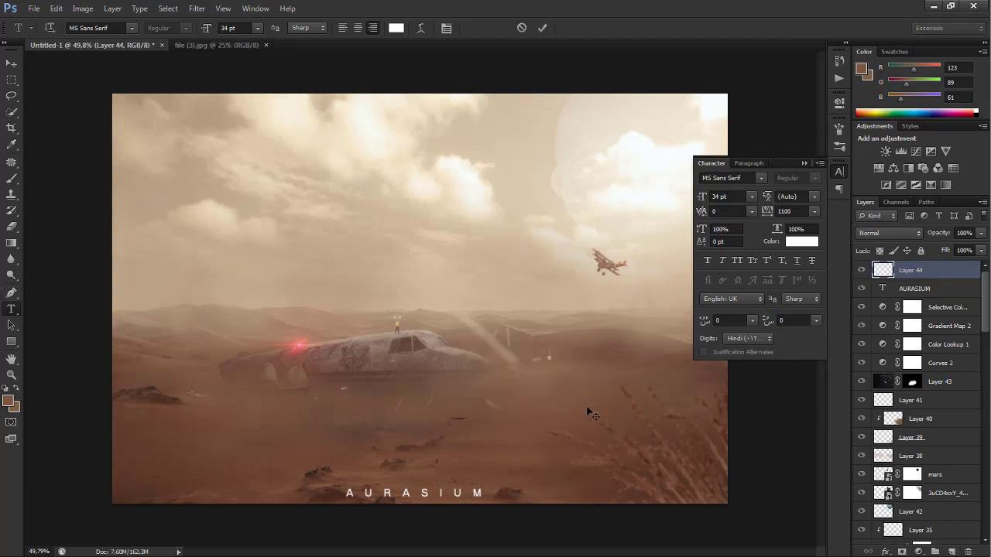
{"action": "left_click_drag", "start_coordinate": [207, 28], "coordinate": [234, 28]}
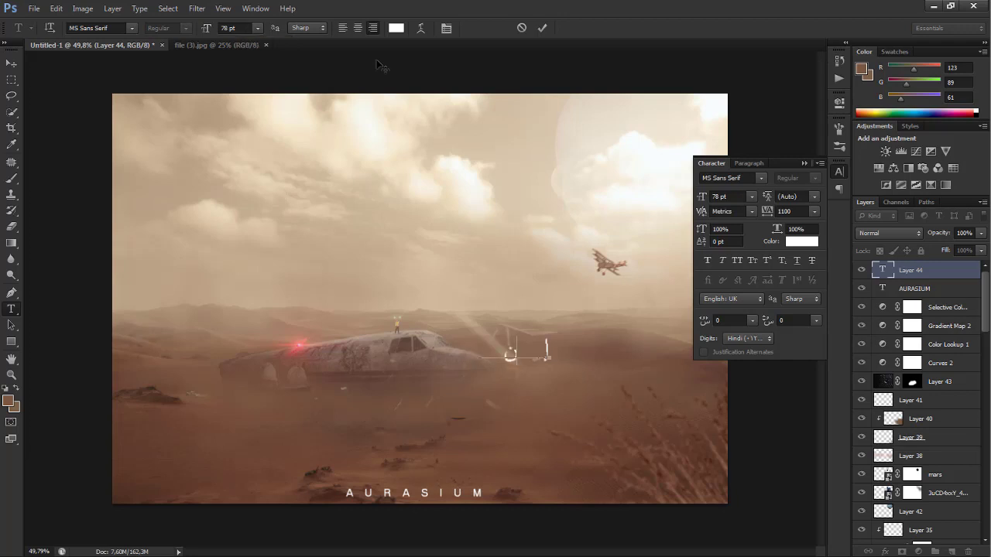
{"action": "left_click", "coordinate": [739, 199]}
{"action": "left_click", "coordinate": [446, 27]}
{"action": "left_click", "coordinate": [899, 271]}
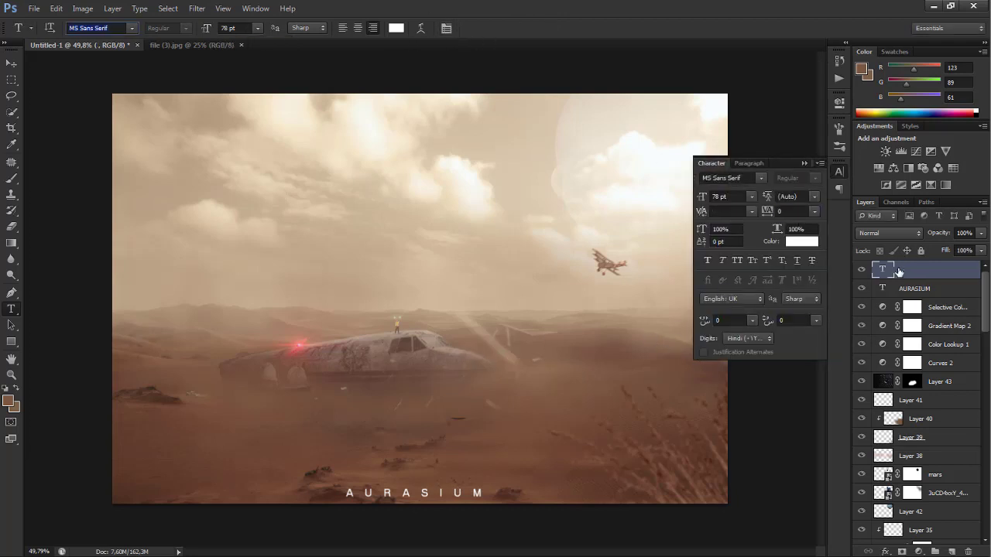
{"action": "left_click", "coordinate": [101, 28]}
{"action": "type", "text": "Andalus"}
{"action": "key", "text": "v"}
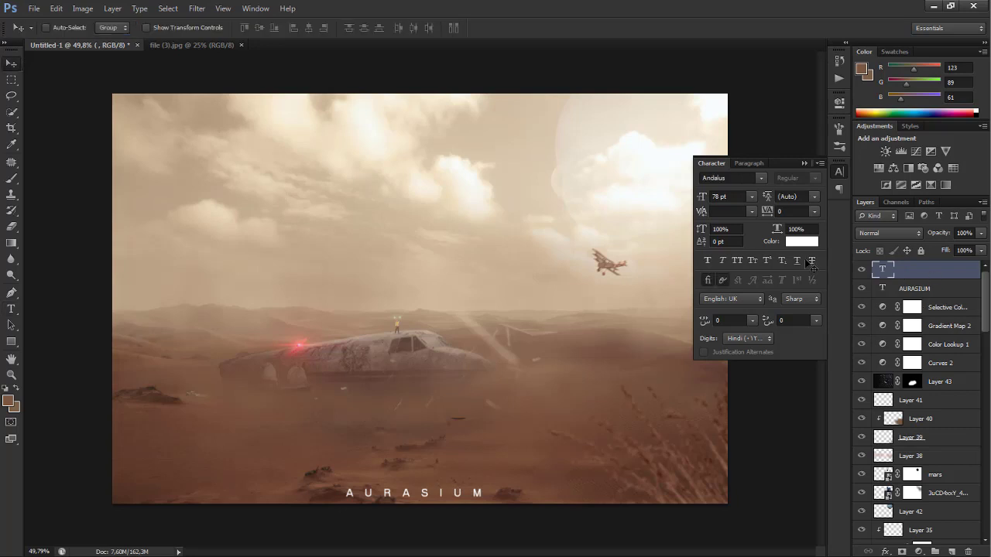
{"action": "key", "text": "Delete"}
{"action": "left_click", "coordinate": [951, 551]}
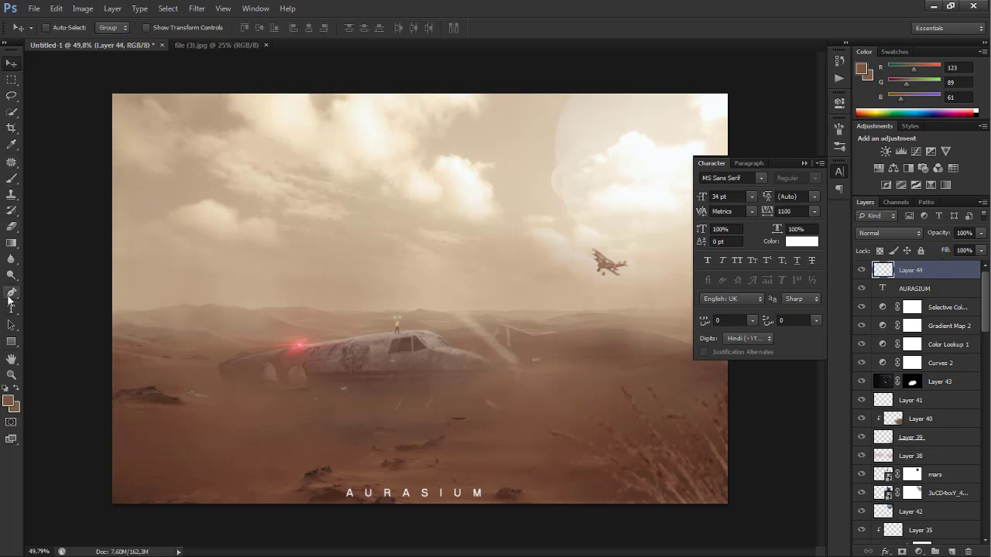
- Start a new text line with 0 tracking, then discard the garbled Arabic text
{"action": "left_click", "coordinate": [11, 308]}
{"action": "left_click", "coordinate": [543, 339]}
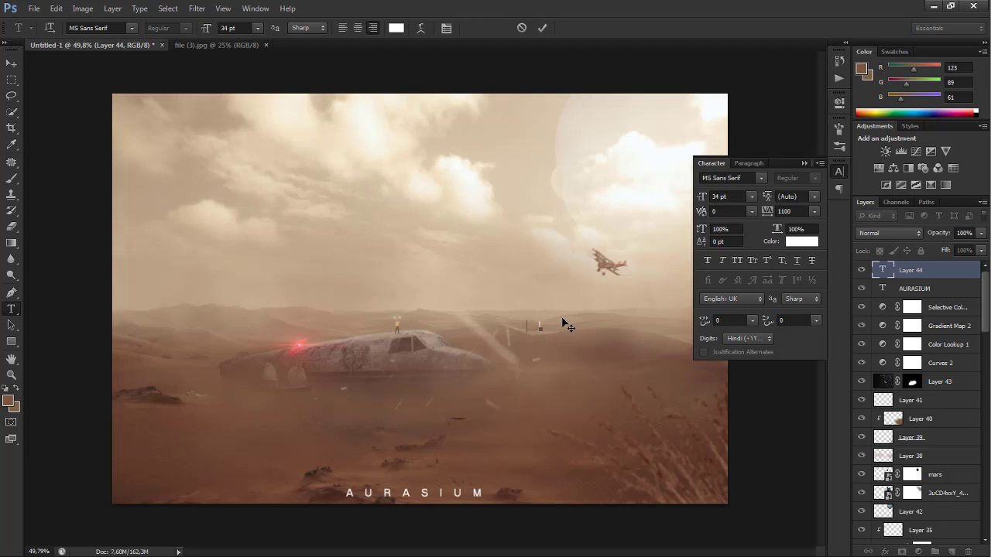
{"action": "left_click", "coordinate": [805, 211]}
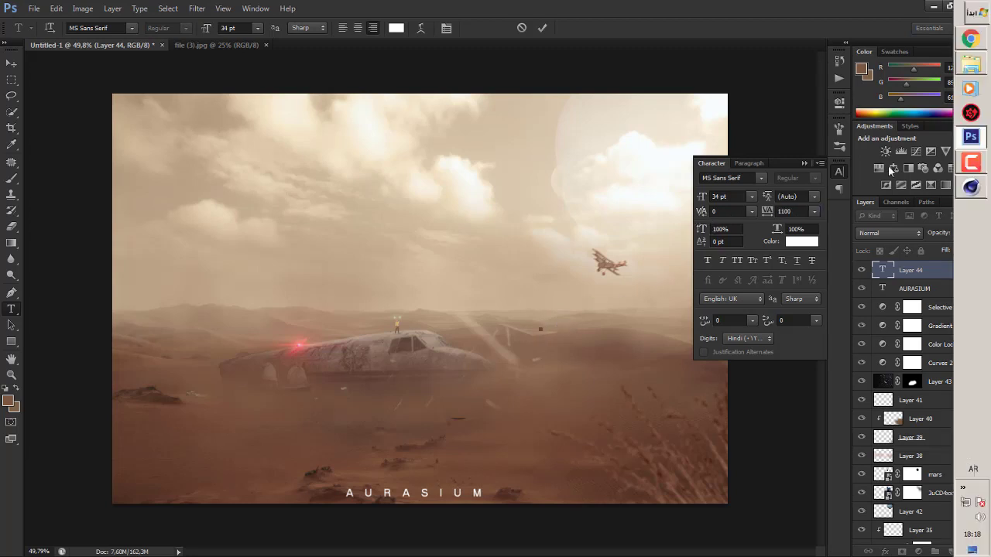
{"action": "left_click", "coordinate": [789, 210]}
{"action": "type", "text": "0"}
{"action": "key", "text": "Return"}
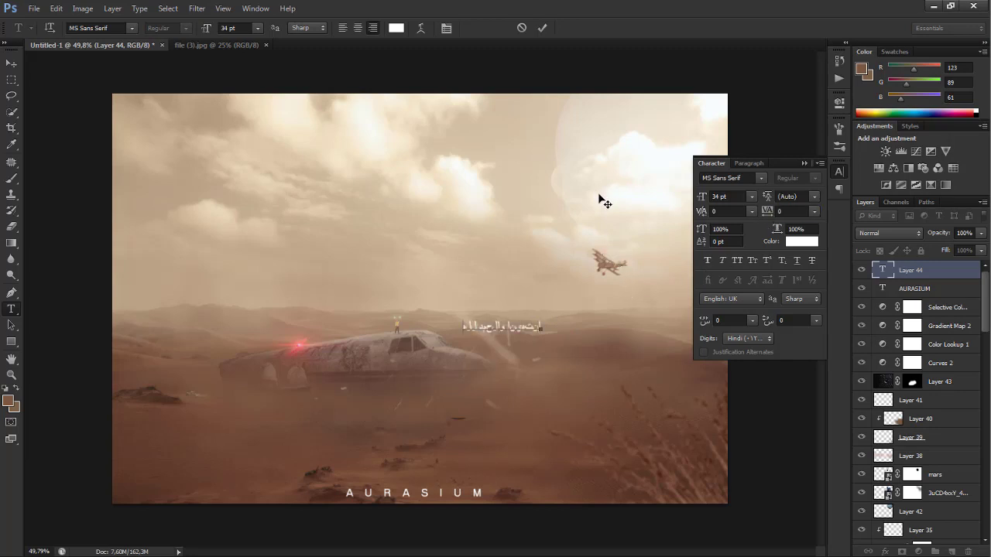
{"action": "triple_click", "coordinate": [501, 328]}
{"action": "left_click", "coordinate": [522, 28]}
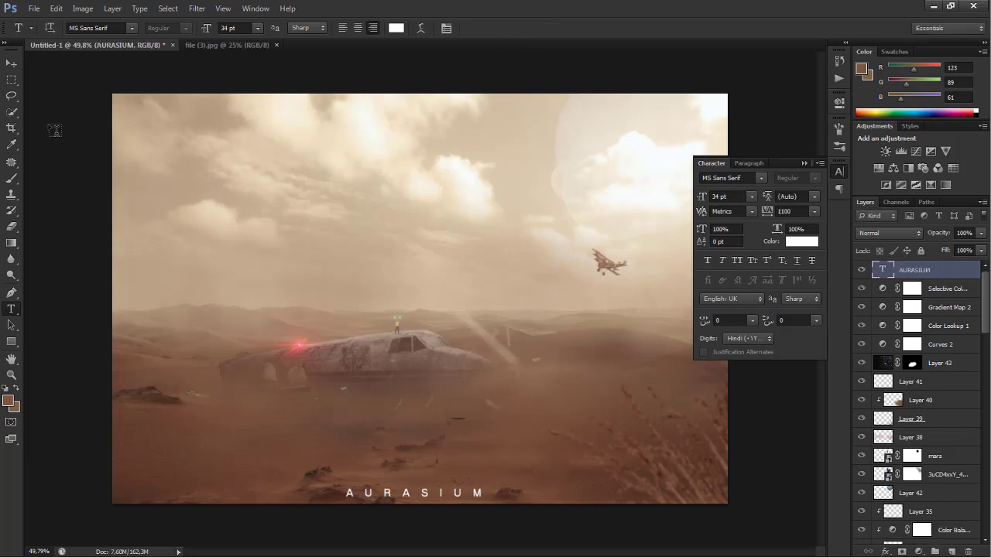
- Type 'انتيهنا والحمد لله' on arabic-keyboard.org, copy the converted text, and return to Photoshop
{"action": "key", "text": "alt+Tab"}
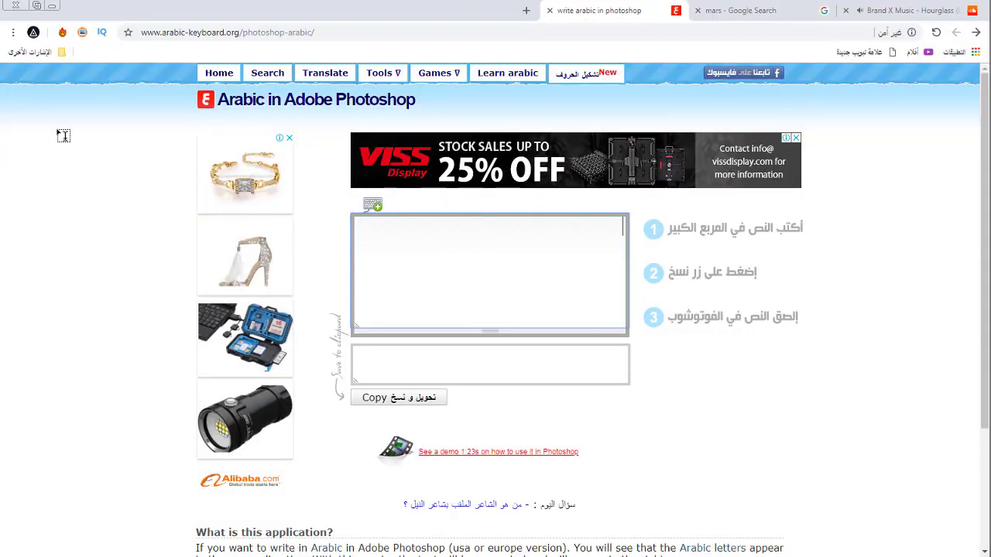
{"action": "type", "text": "H"}
{"action": "key", "text": "BackSpace"}
{"action": "type", "text": "انتيهنا"}
{"action": "type", "text": " والحمد لله"}
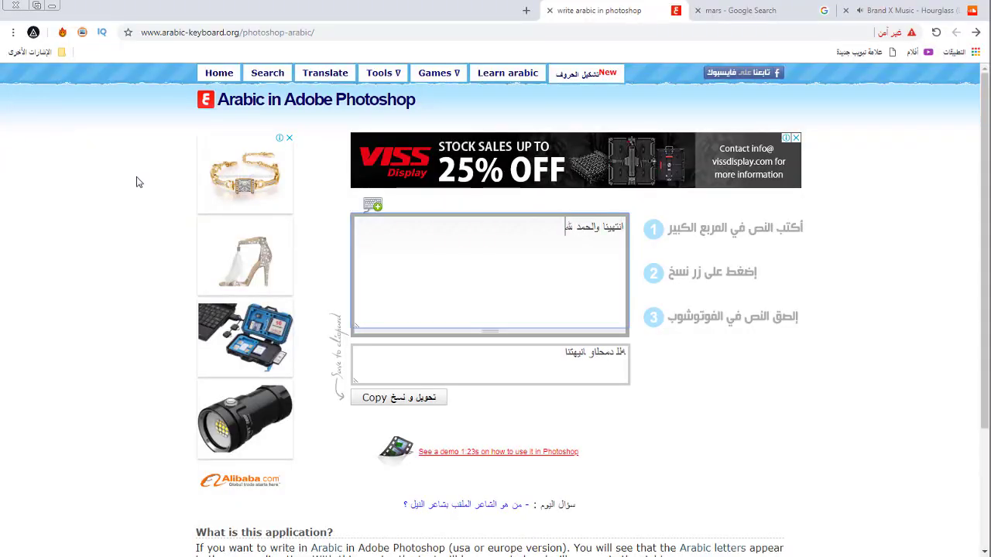
{"action": "left_click", "coordinate": [469, 349]}
{"action": "key", "text": "ctrl+c"}
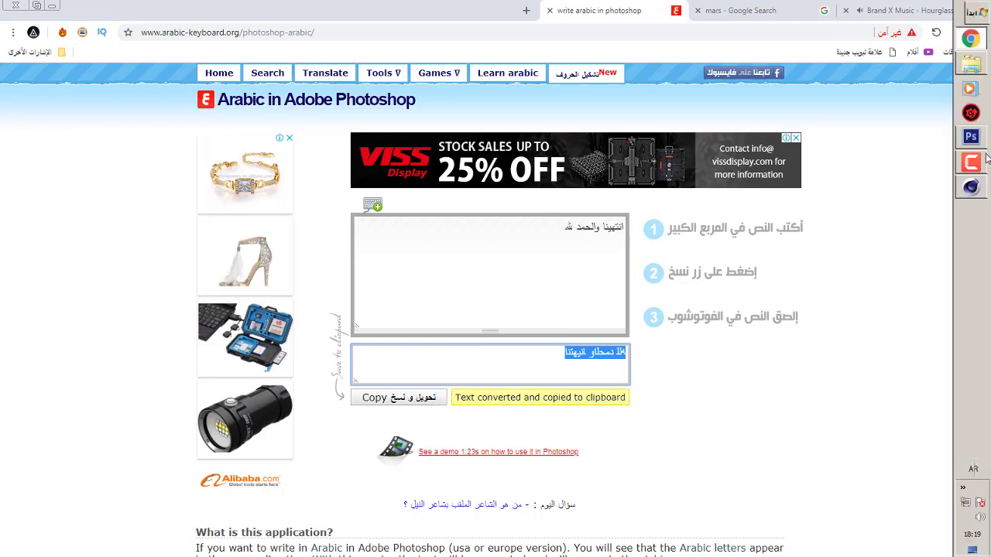
{"action": "left_click", "coordinate": [973, 153]}
- Paste the Arabic phrase into a new text line above the desert with 0 tracking, then clear it
{"action": "left_click", "coordinate": [505, 254]}
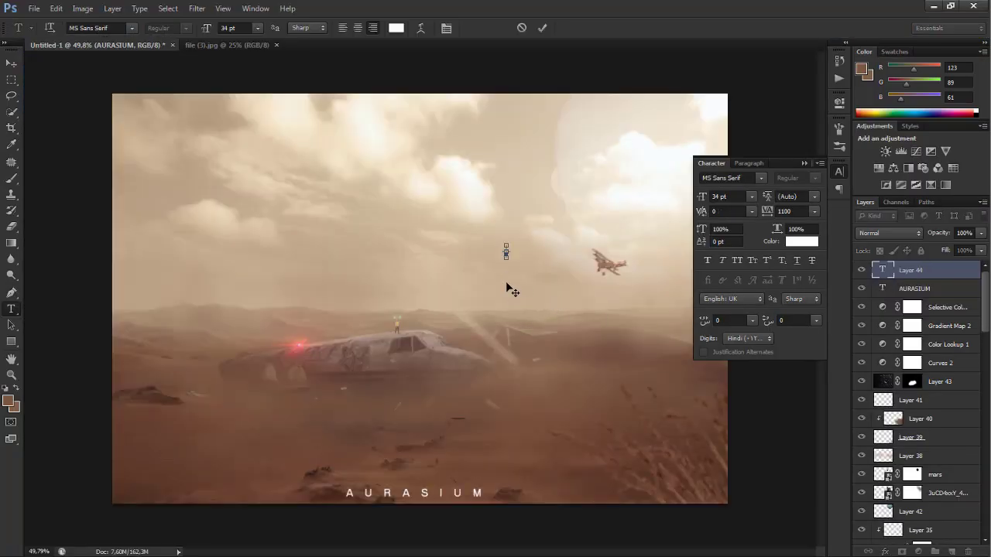
{"action": "key", "text": "ctrl+v"}
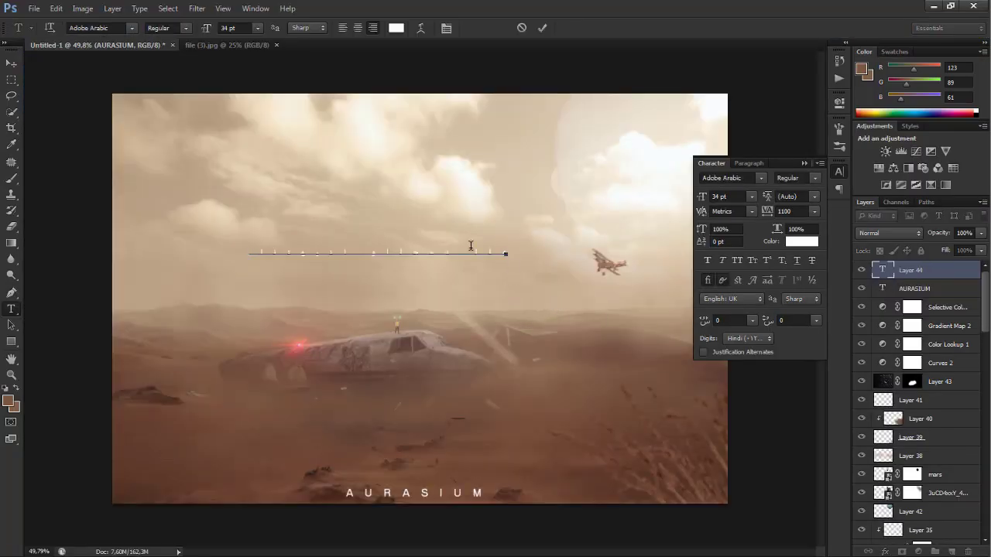
{"action": "key", "text": "ctrl+a"}
{"action": "type", "text": "0"}
{"action": "key", "text": "Return"}
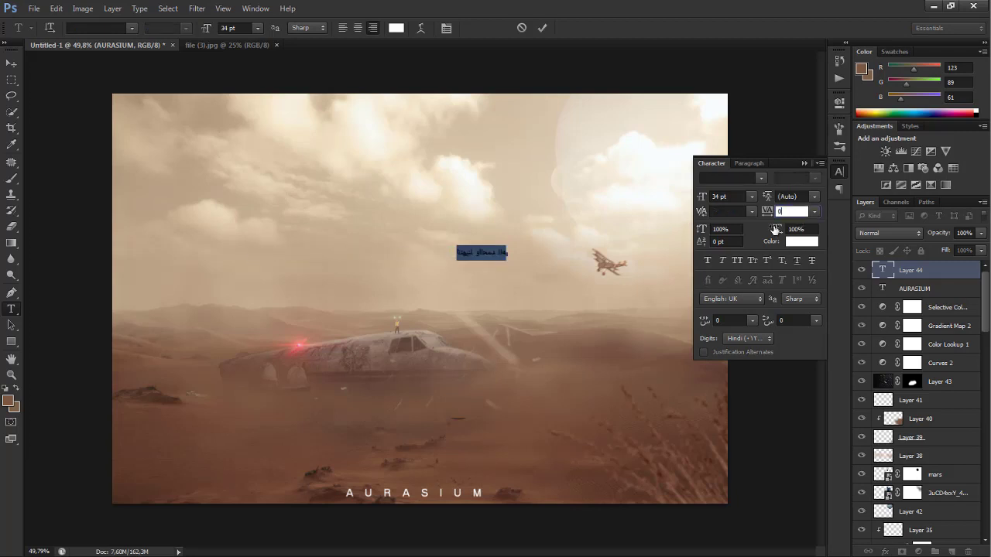
{"action": "left_click", "coordinate": [484, 252]}
{"action": "key", "text": "ctrl+a"}
{"action": "key", "text": "BackSpace"}
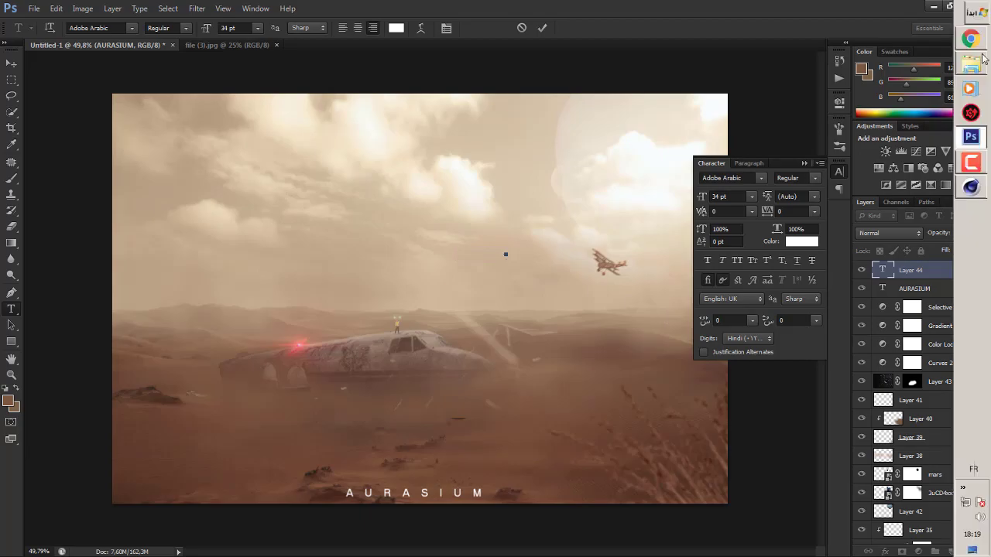
- Recopy the converted phrase from the Arabic converter page and paste it into the text line
{"action": "left_click", "coordinate": [983, 57]}
{"action": "left_click", "coordinate": [415, 397]}
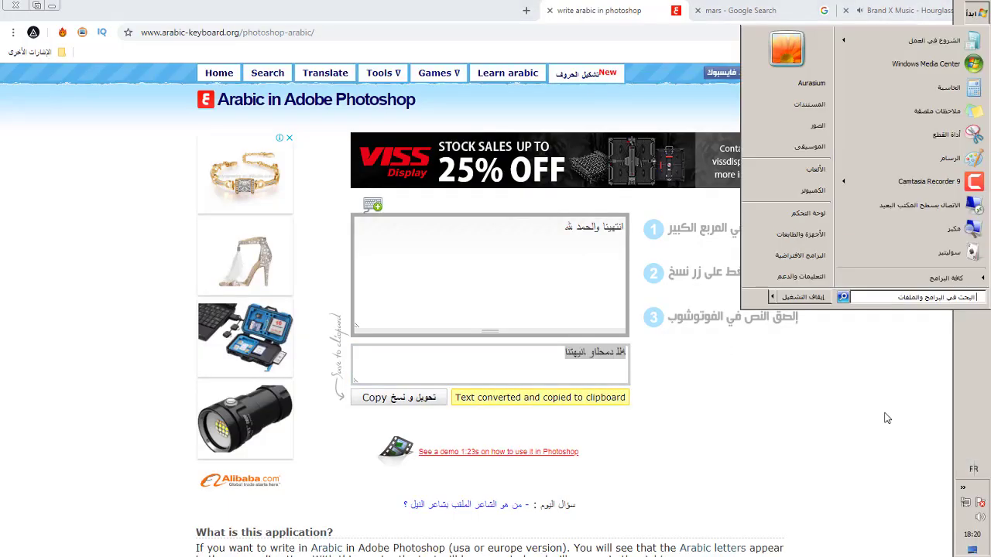
{"action": "left_click", "coordinate": [971, 139]}
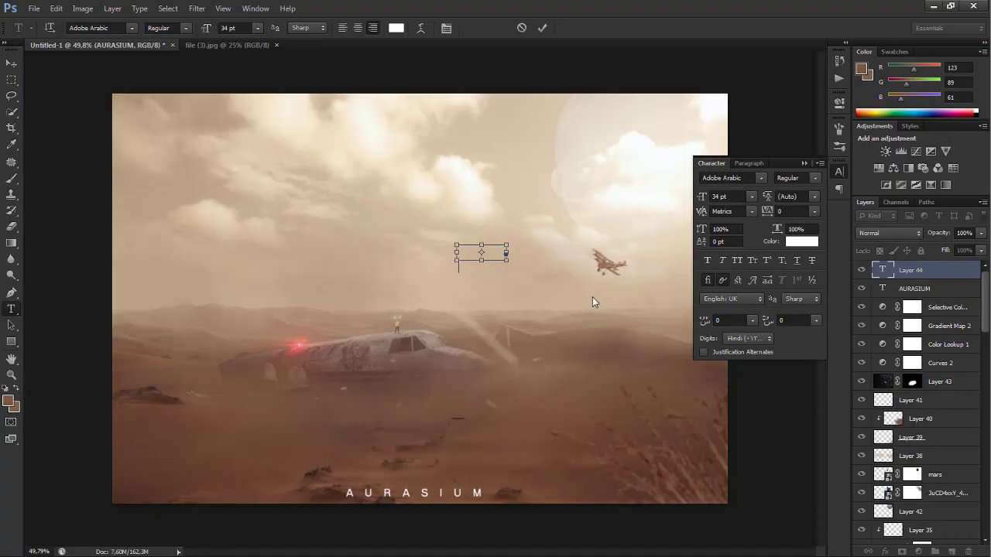
{"action": "key", "text": "ctrl+v"}
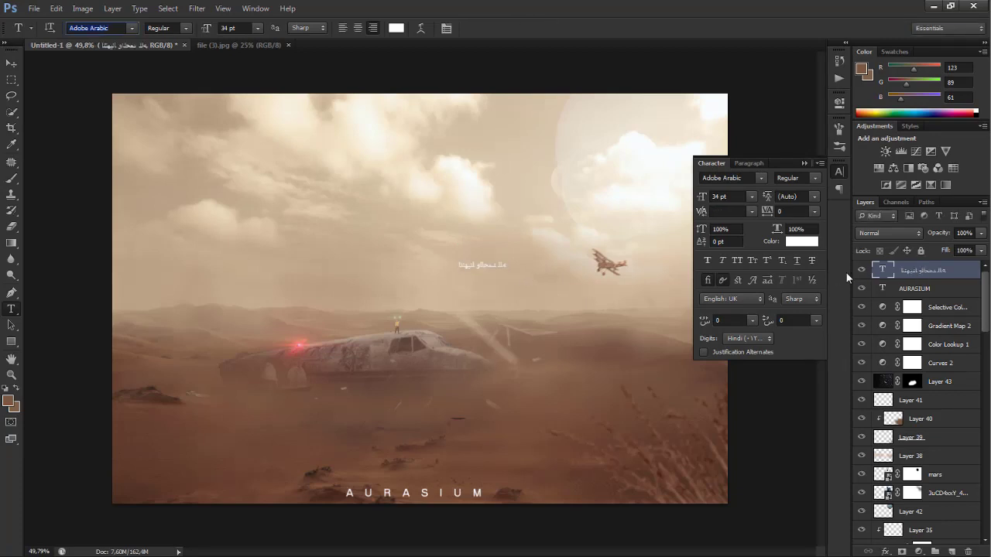
- Set the caption's text language to Arabic and resume editing the caption
{"action": "left_click", "coordinate": [755, 299]}
{"action": "left_click", "coordinate": [810, 323]}
{"action": "left_click", "coordinate": [739, 303]}
{"action": "left_click", "coordinate": [722, 30]}
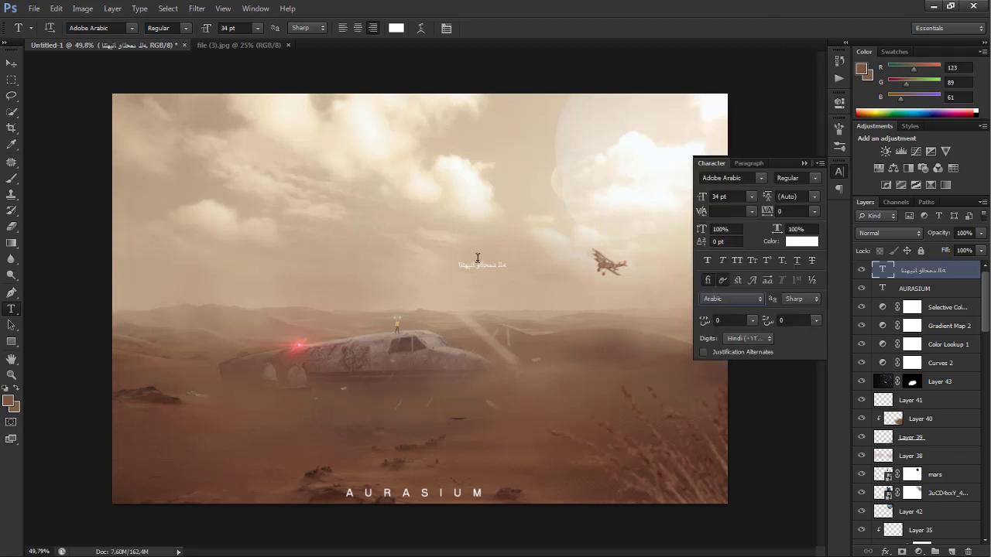
{"action": "double_click", "coordinate": [475, 263]}
{"action": "key", "text": "BackSpace"}
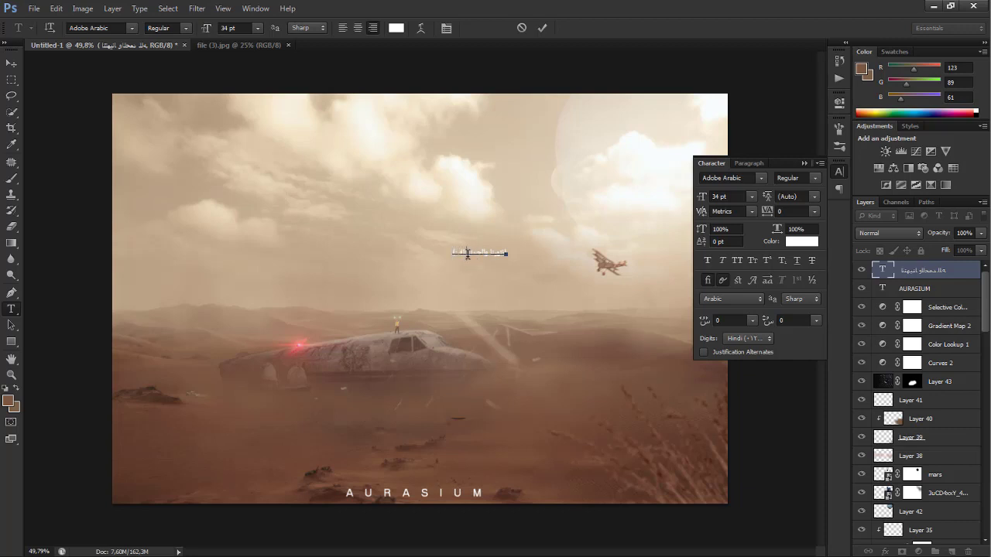
- Enlarge the Arabic caption to 219 pt, move it lower over the ship, and commit it
{"action": "key", "text": "ctrl+a"}
{"action": "left_click_drag", "start_coordinate": [206, 28], "coordinate": [325, 15]}
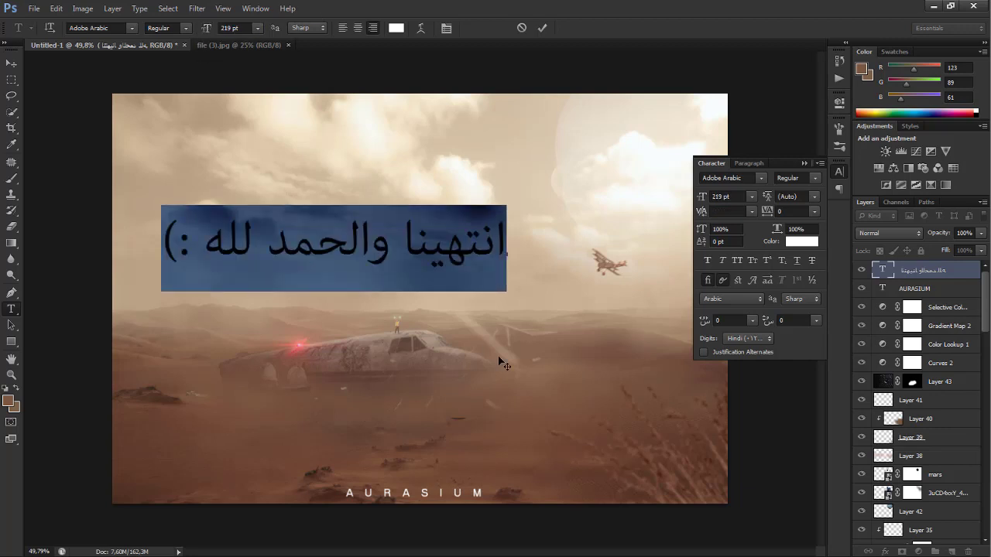
{"action": "left_click_drag", "start_coordinate": [504, 364], "coordinate": [605, 509]}
{"action": "left_click", "coordinate": [948, 270]}
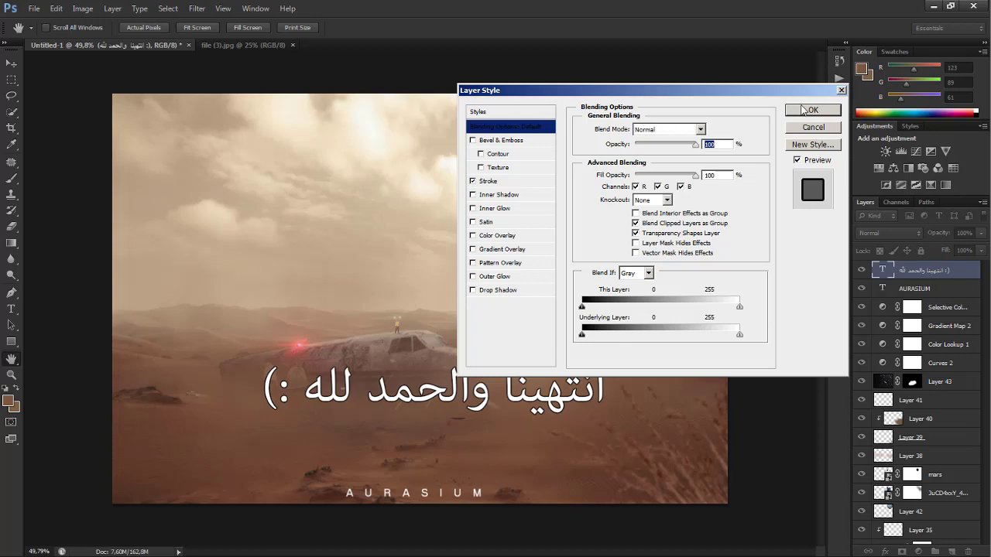
- Give the caption a Stroke effect and nudge it slightly left
{"action": "left_click", "coordinate": [805, 110]}
{"action": "key", "text": "v"}
{"action": "left_click_drag", "start_coordinate": [358, 397], "coordinate": [342, 397]}
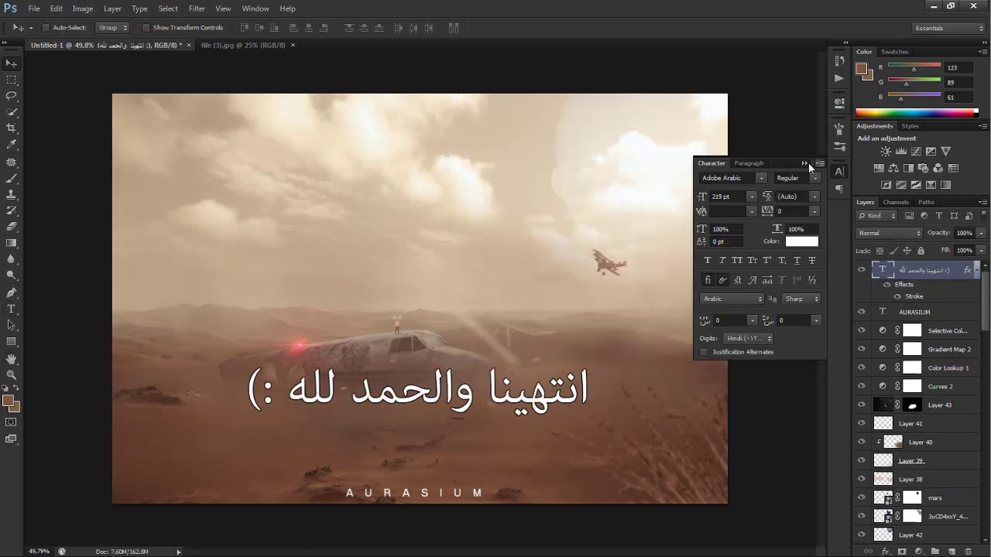
{"action": "left_click", "coordinate": [805, 162]}
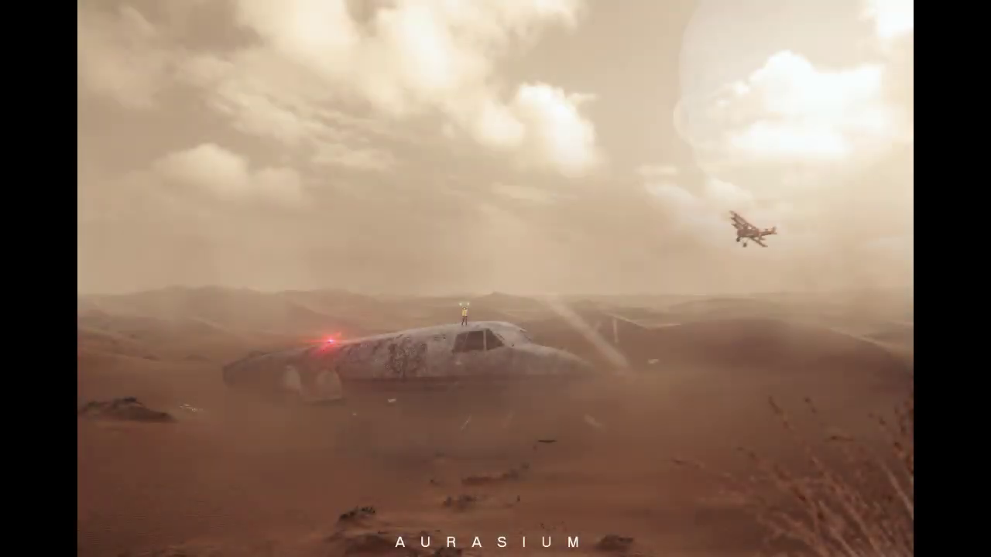